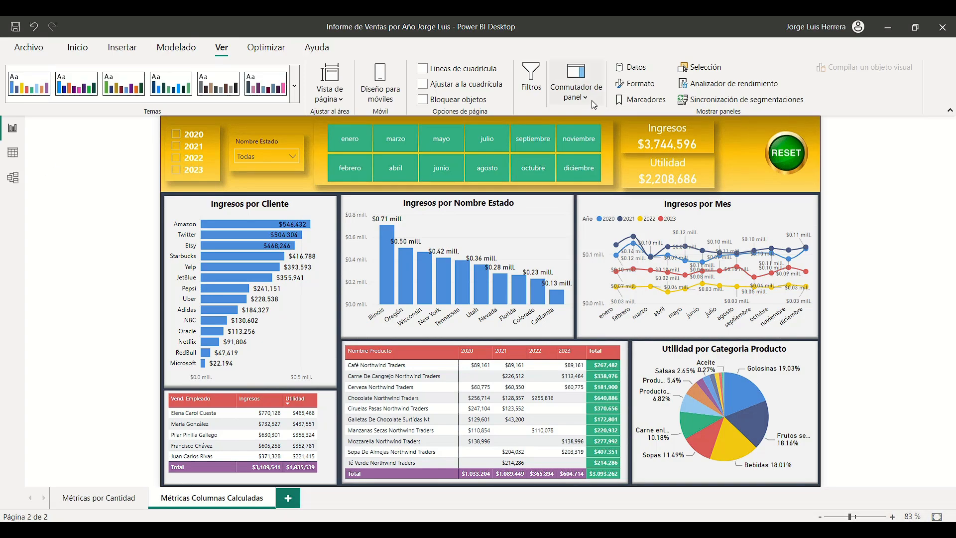
# - Show the Datos and Formato panes and switch back and forth between them in the pane switcher
pyautogui.click(633, 68)
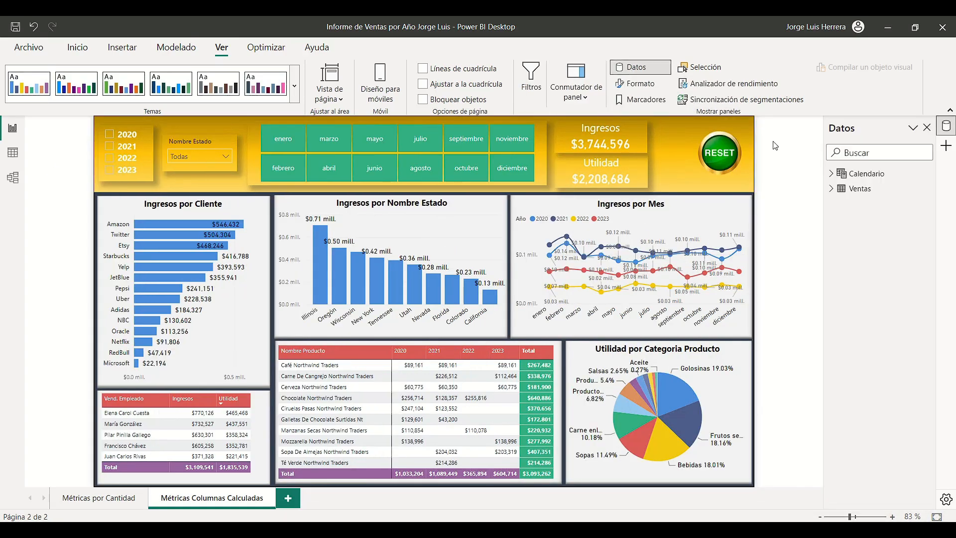
pyautogui.click(640, 85)
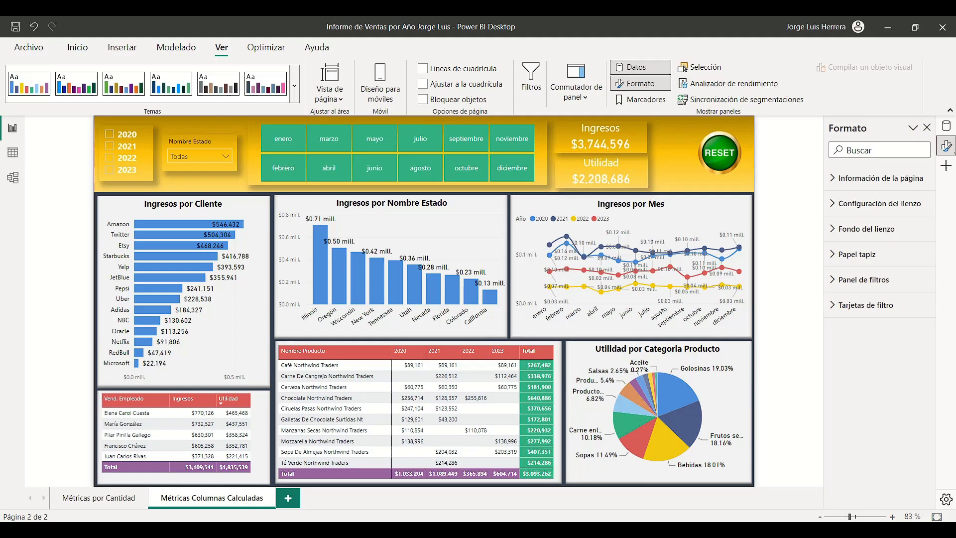
pyautogui.click(946, 126)
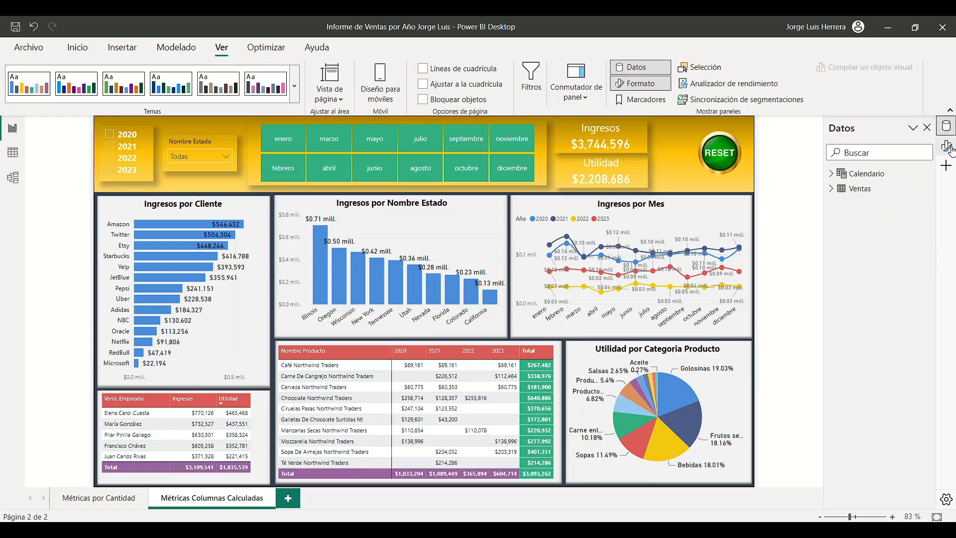
pyautogui.click(947, 147)
pyautogui.click(946, 126)
pyautogui.click(947, 147)
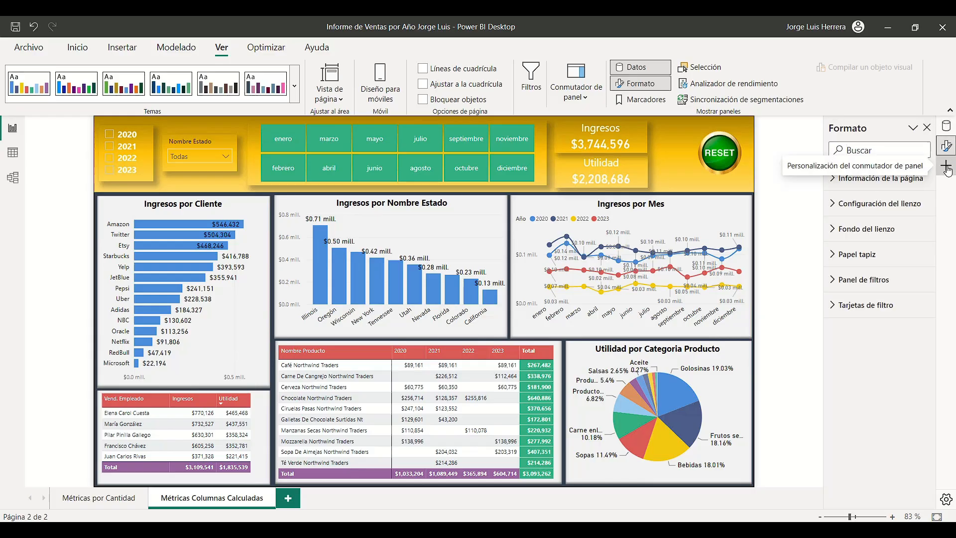
# - Turn off the Formato and Datos panes in the pane switcher customization
pyautogui.click(948, 170)
pyautogui.click(915, 223)
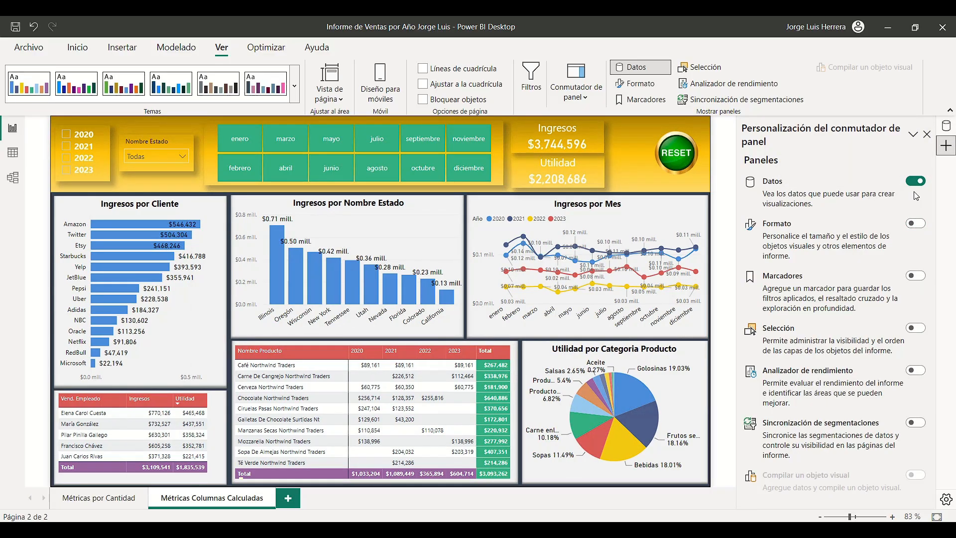
pyautogui.click(916, 181)
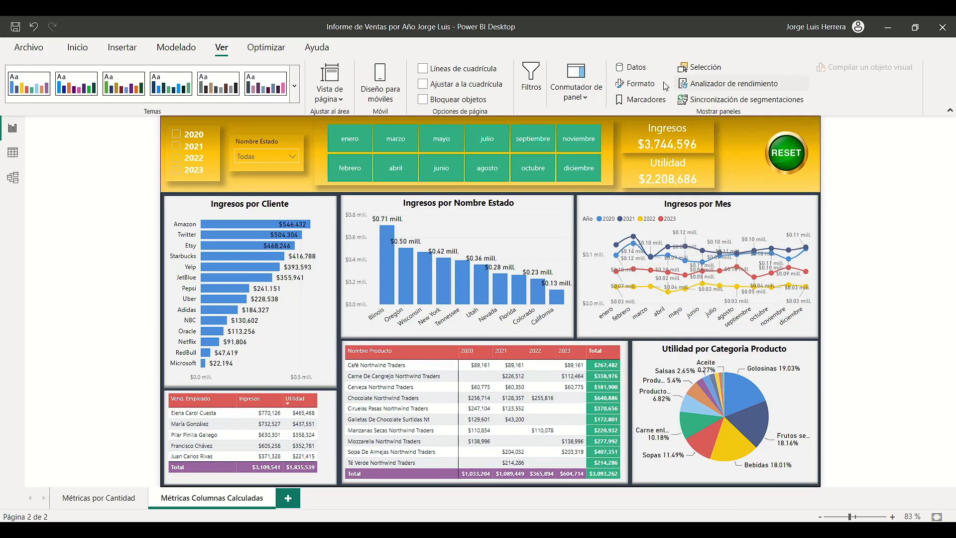
# - Set the pane switcher to always show and enable the Datos and Formato panes in its customization
pyautogui.click(576, 97)
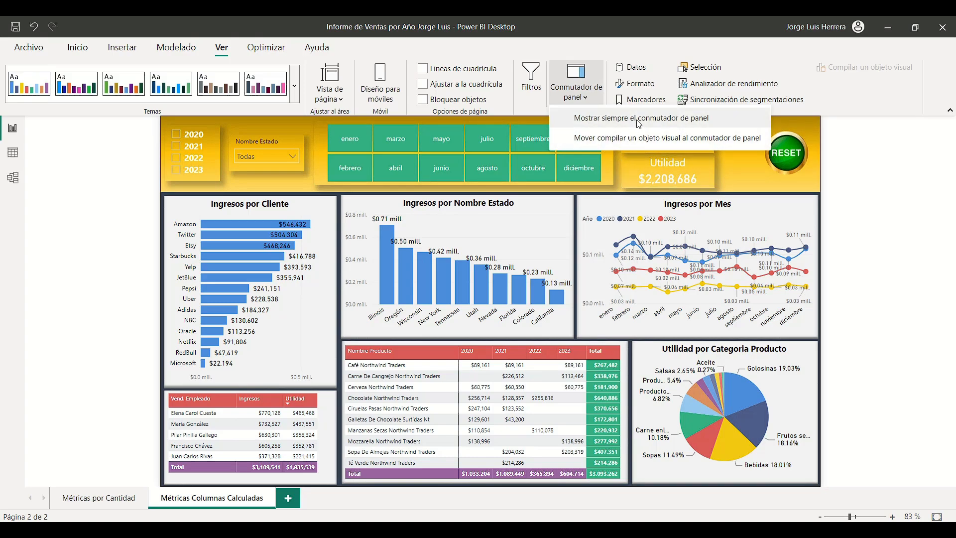
pyautogui.click(621, 118)
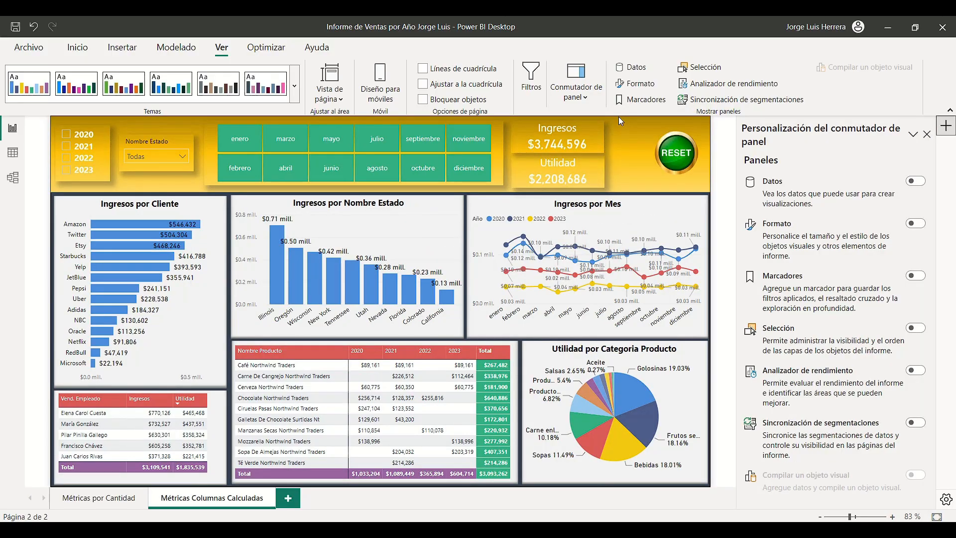
pyautogui.click(946, 129)
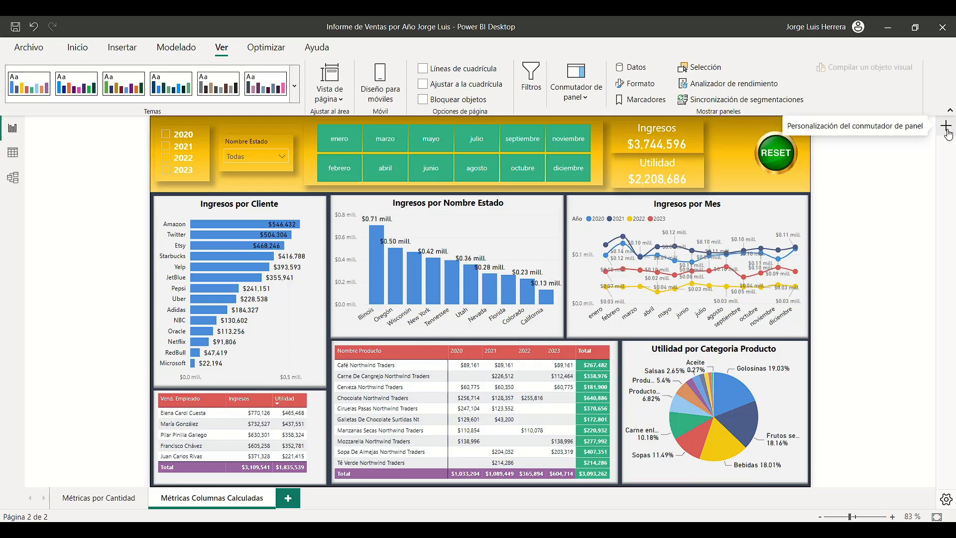
pyautogui.click(946, 126)
pyautogui.click(921, 182)
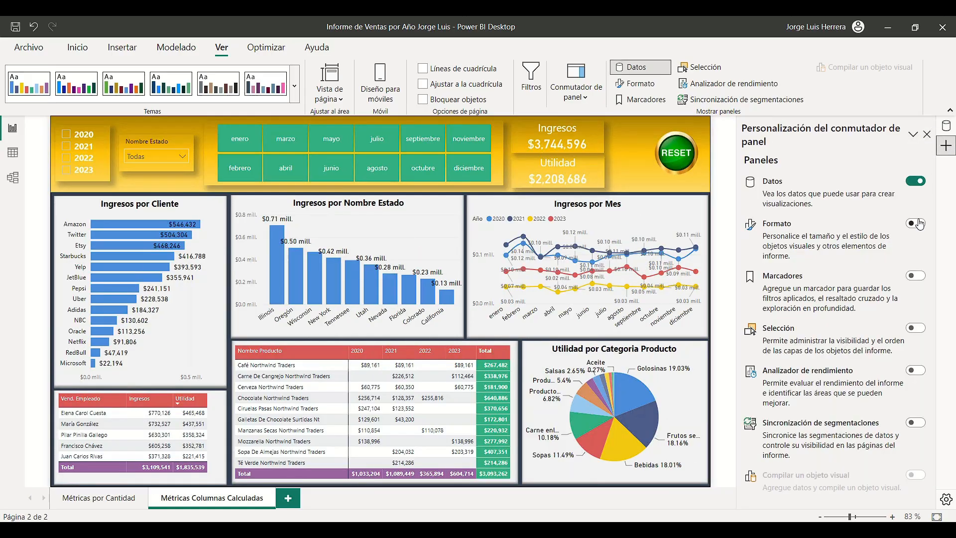
pyautogui.click(916, 223)
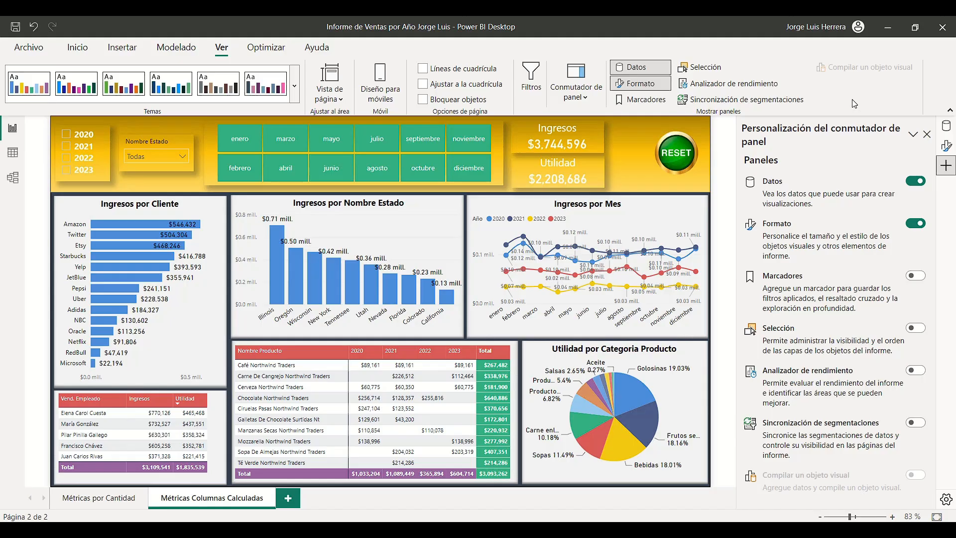
# - Open the visual-building options beside the Ingresos por Mes line chart and look through its field settings
pyautogui.click(663, 213)
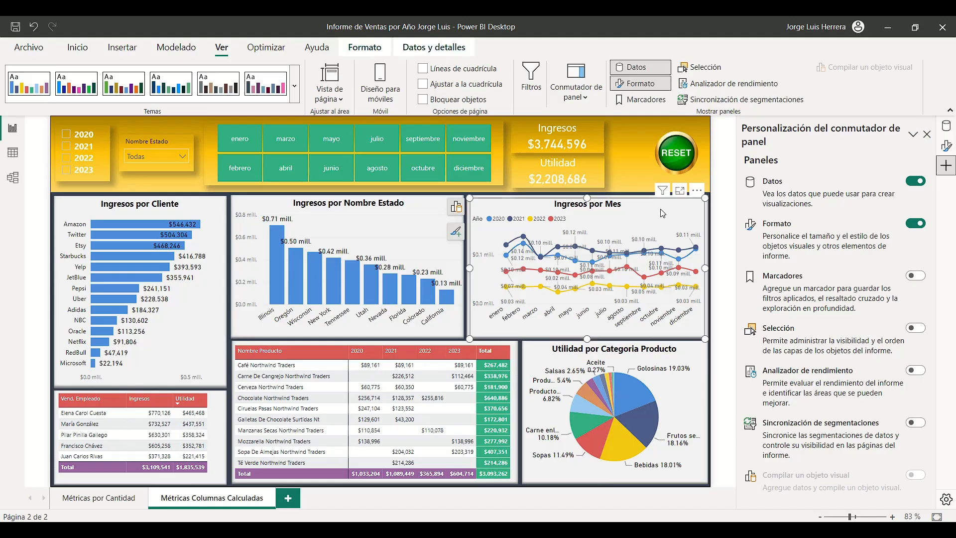
pyautogui.click(456, 207)
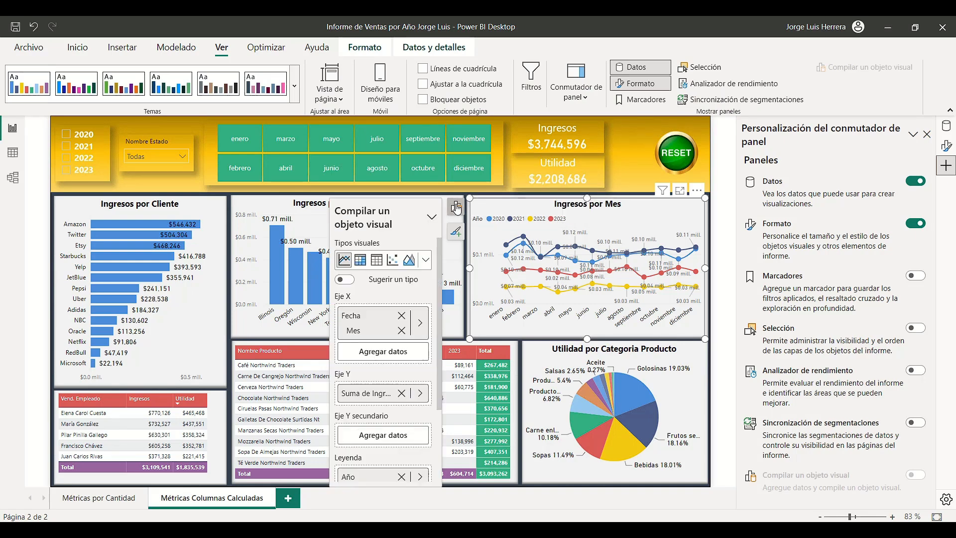
pyautogui.scroll(-3, 390, 404)
pyautogui.scroll(3, 389, 404)
# - Move Compilar un objeto visual into the pane switcher, check the setting, and return it to on-object display
pyautogui.click(576, 94)
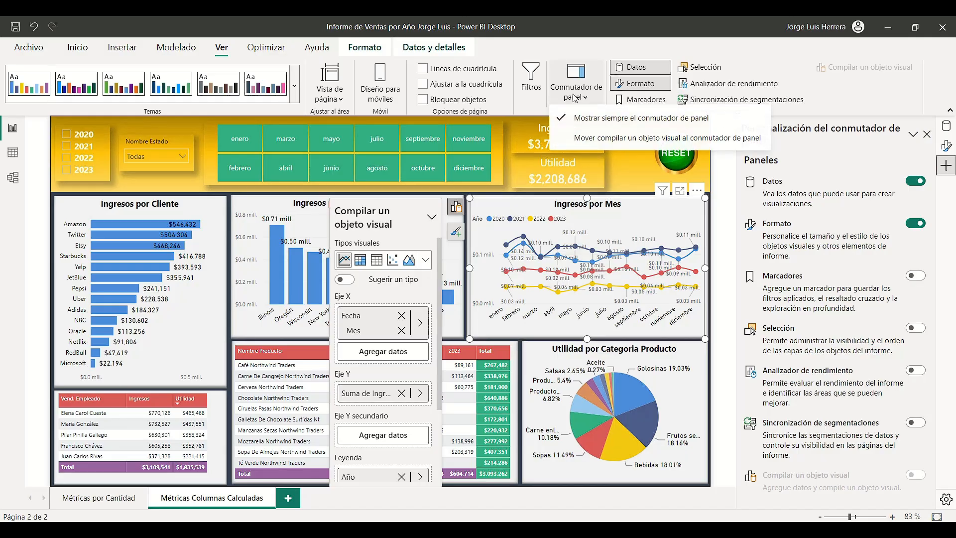
pyautogui.click(571, 139)
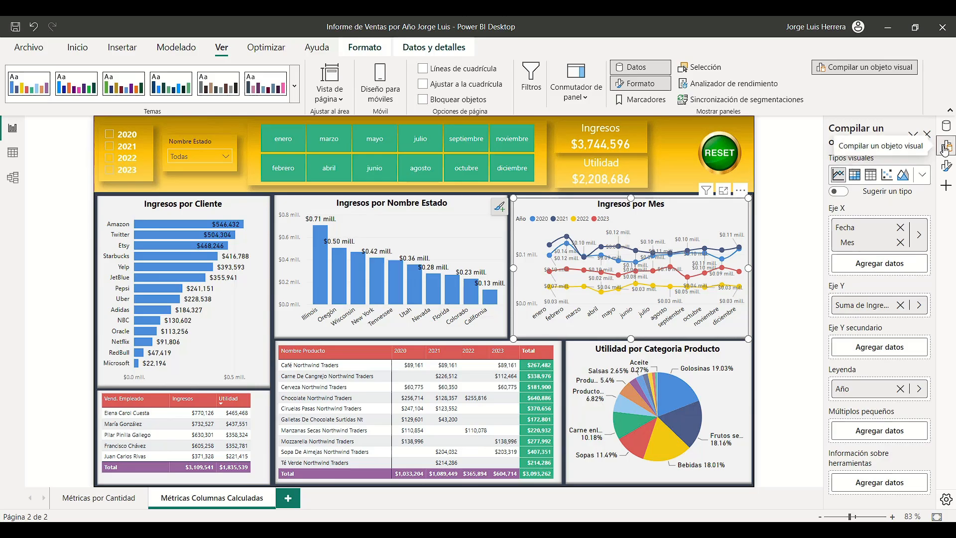
pyautogui.click(580, 98)
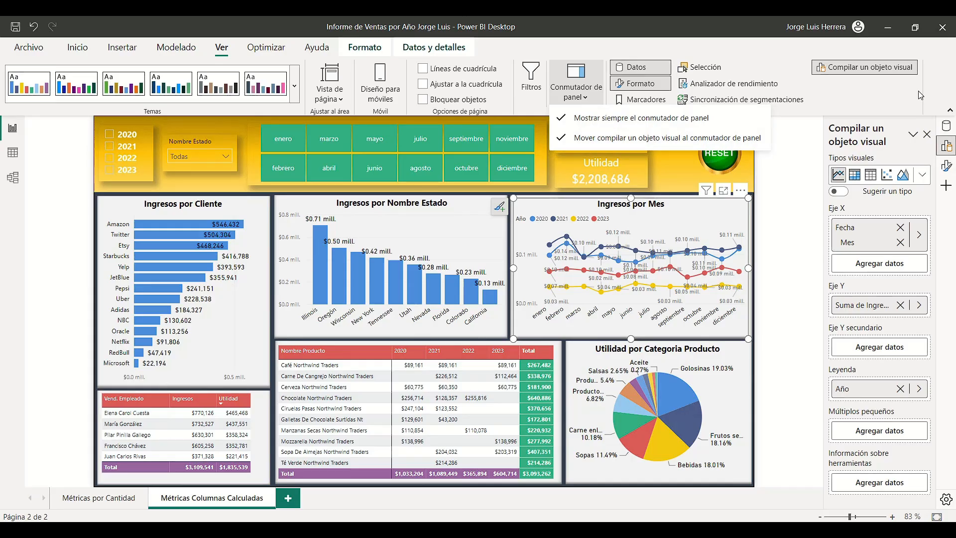
pyautogui.click(952, 102)
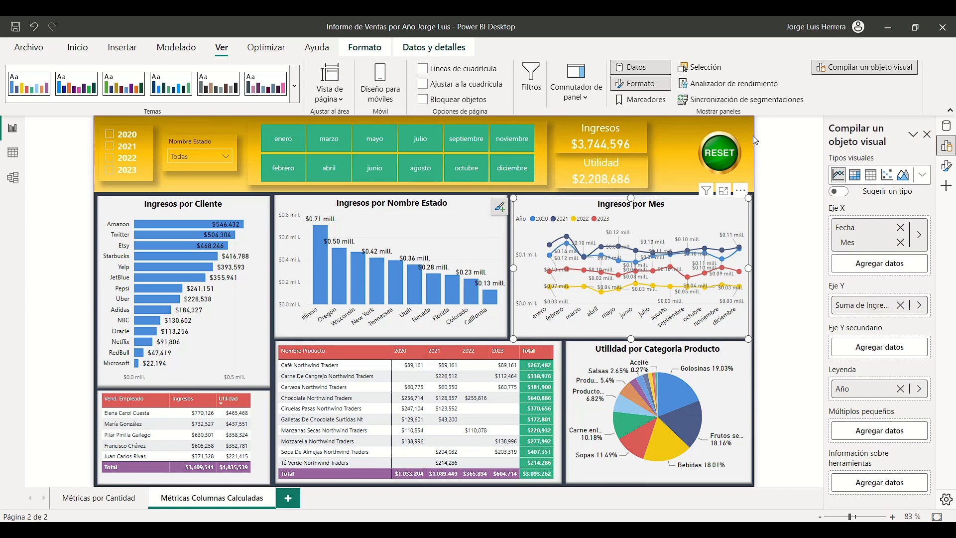
pyautogui.click(582, 97)
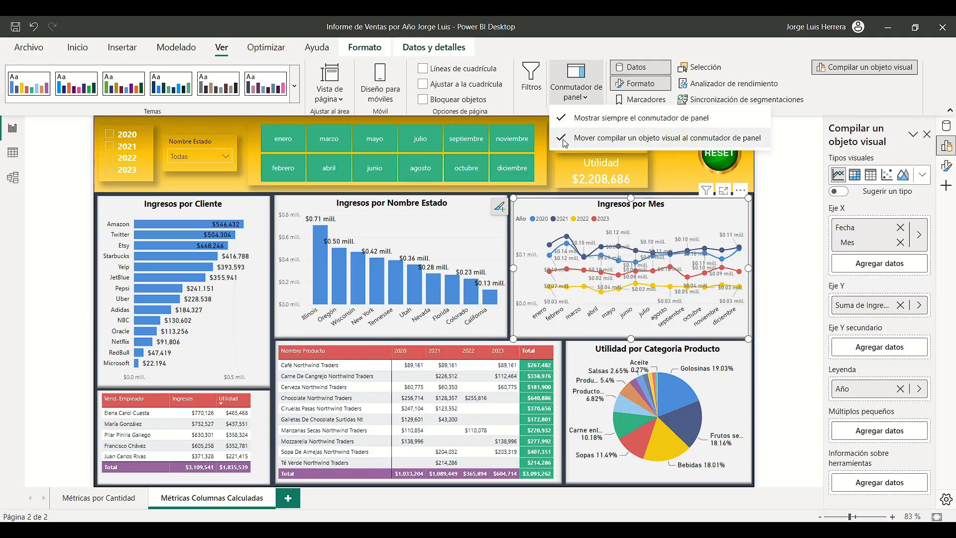
pyautogui.click(566, 140)
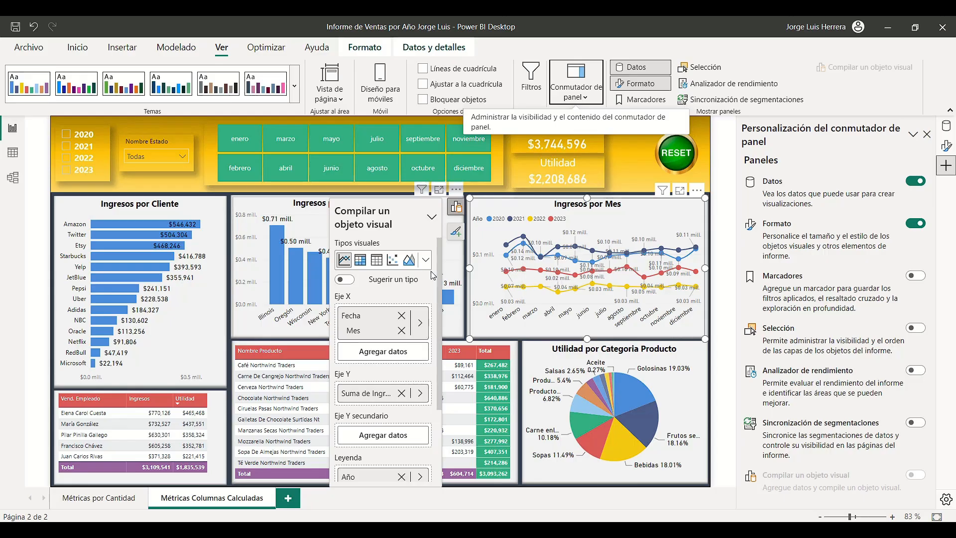
# - Inspect the visual-building options of the Ingresos por Nombre Estado chart, the Ingresos por Cliente chart and the employee sales table
pyautogui.click(268, 211)
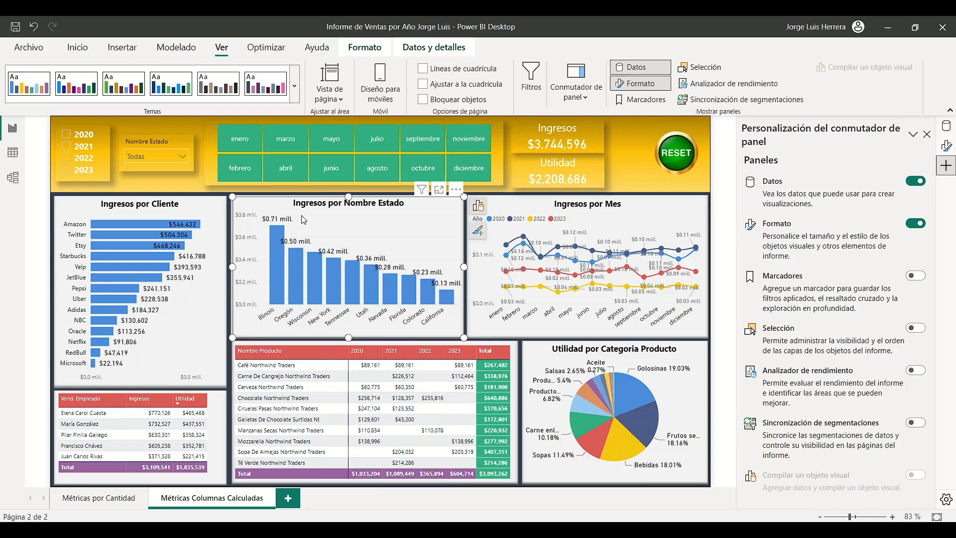
pyautogui.click(478, 206)
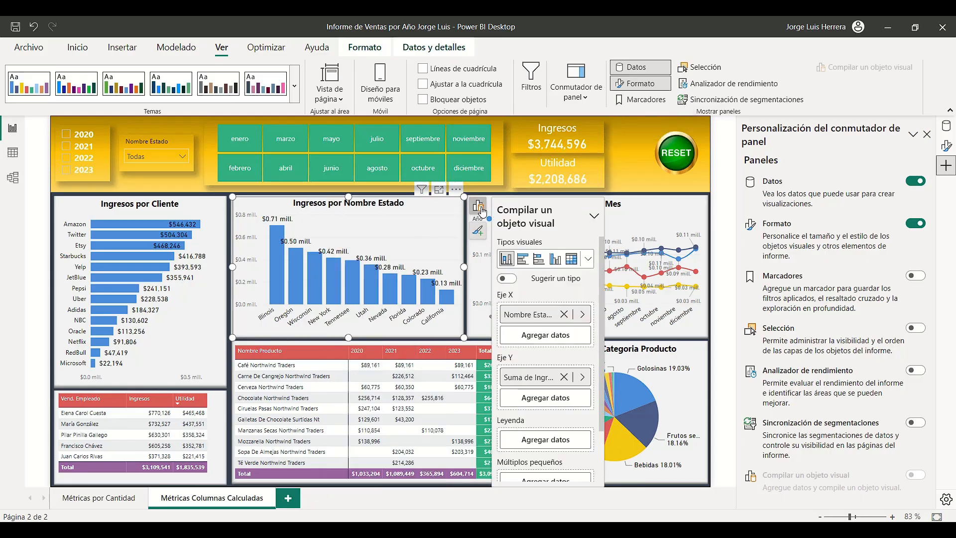
pyautogui.click(219, 227)
pyautogui.click(239, 206)
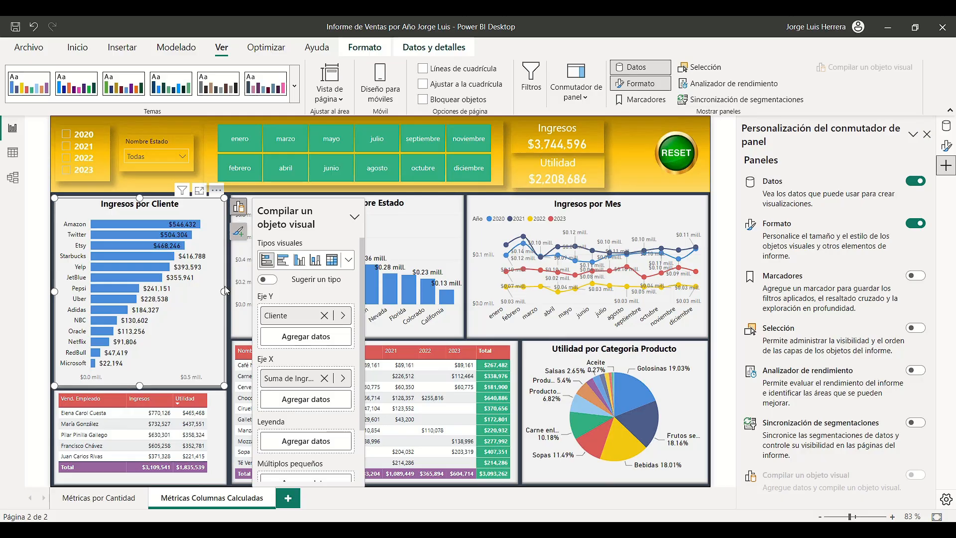
pyautogui.click(221, 421)
pyautogui.click(241, 401)
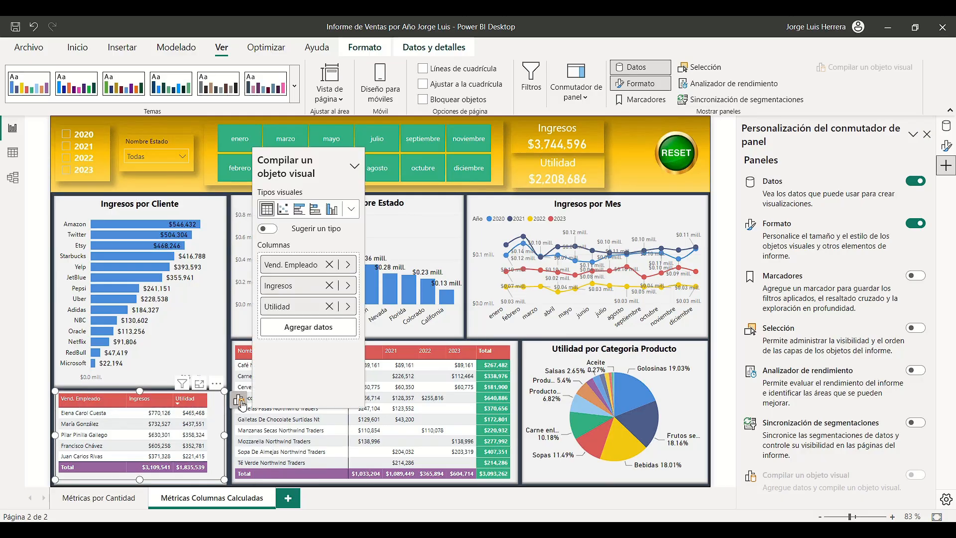
pyautogui.click(212, 313)
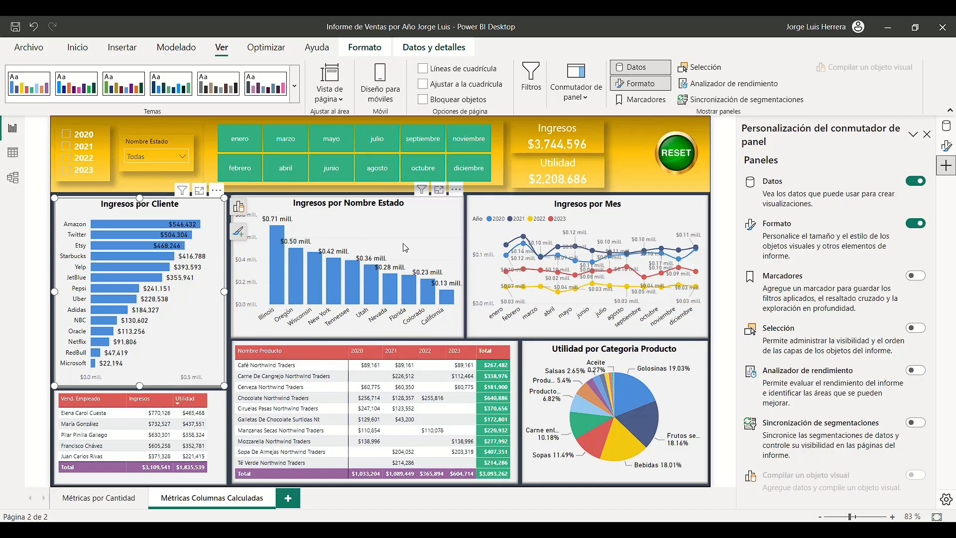
# - Hide the title, X axis, Y axis and data labels of the Ingresos por Nombre Estado column chart
pyautogui.click(450, 217)
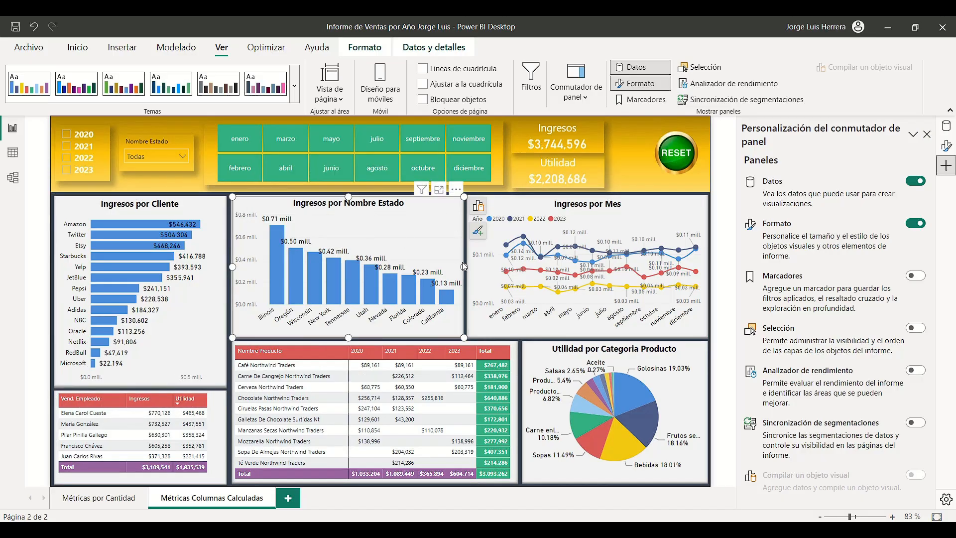
pyautogui.click(477, 233)
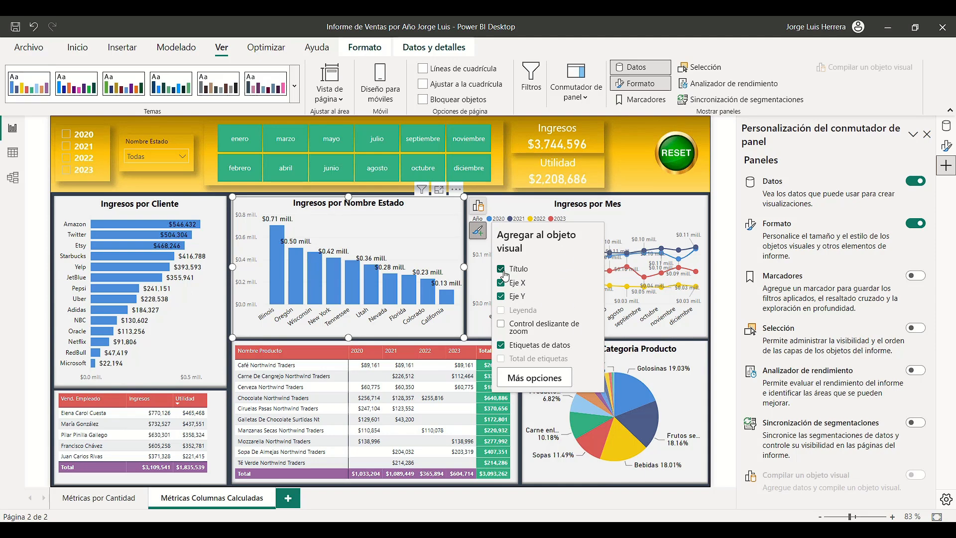
pyautogui.click(502, 270)
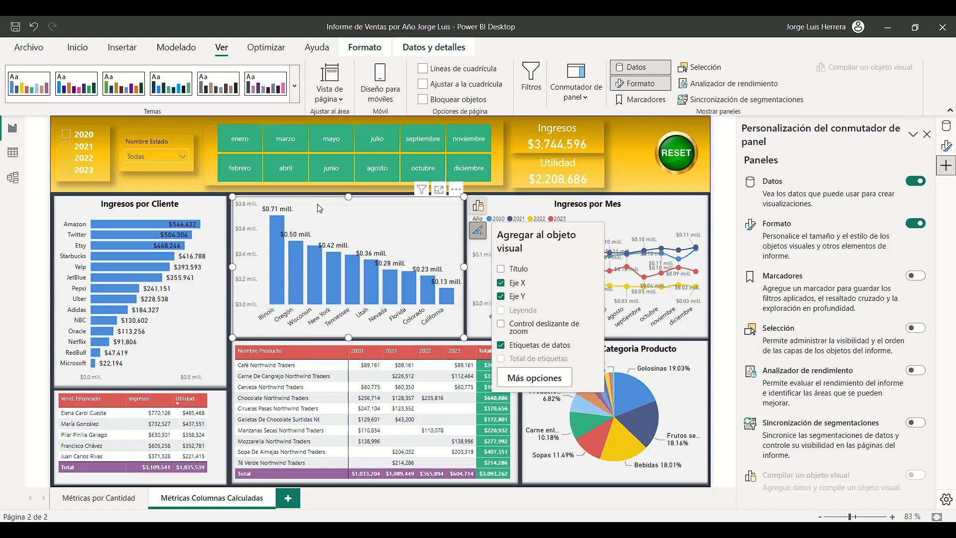
pyautogui.click(501, 283)
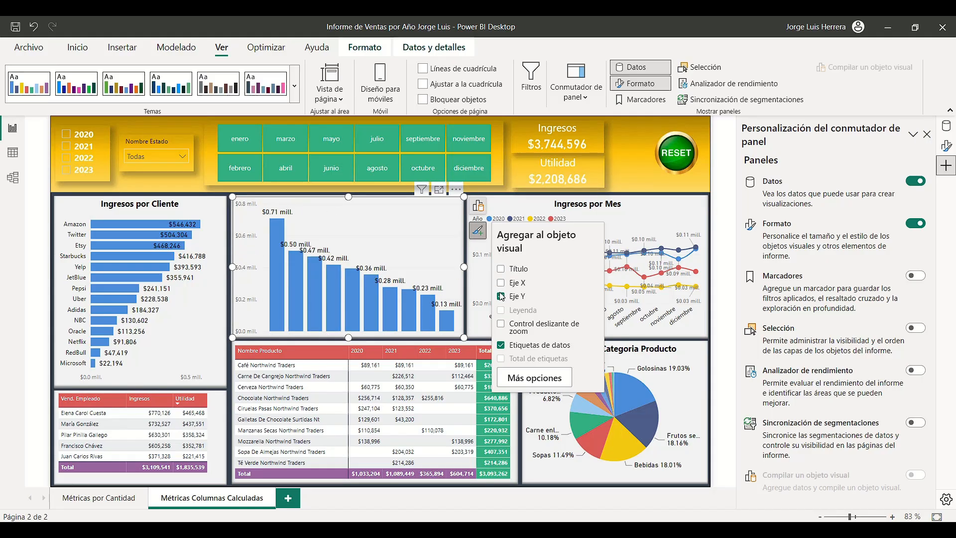
pyautogui.click(501, 298)
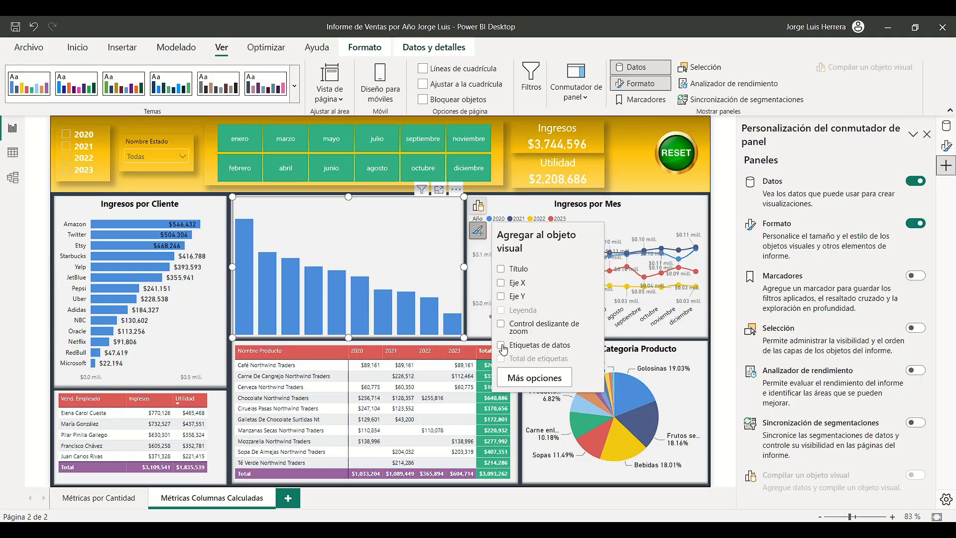
# - Restore the data labels, both axes and the title on the Ingresos por Nombre Estado column chart
pyautogui.click(502, 297)
pyautogui.click(501, 283)
pyautogui.click(501, 270)
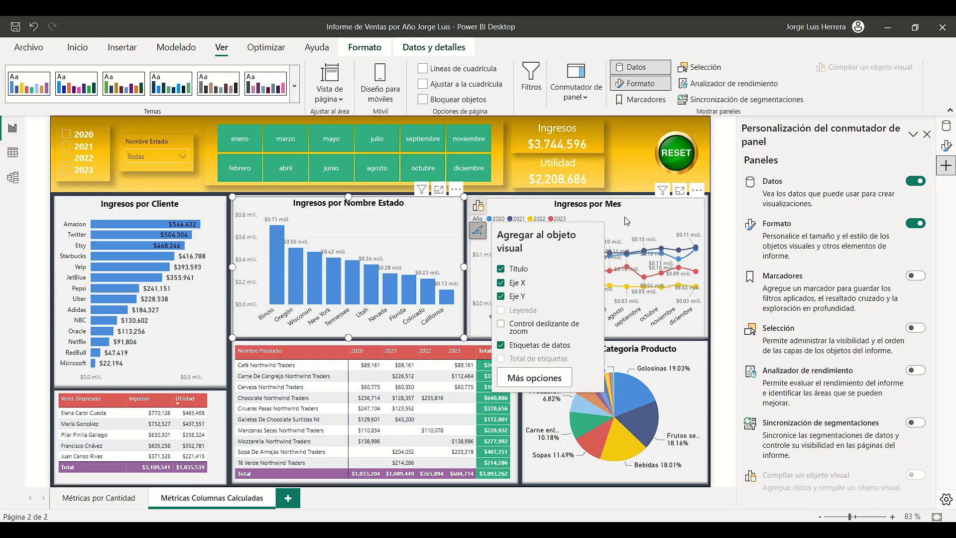
# - Compare the on-object options available for the Ingresos por Mes line chart and the employee sales table, leaving the line chart selected
pyautogui.click(655, 214)
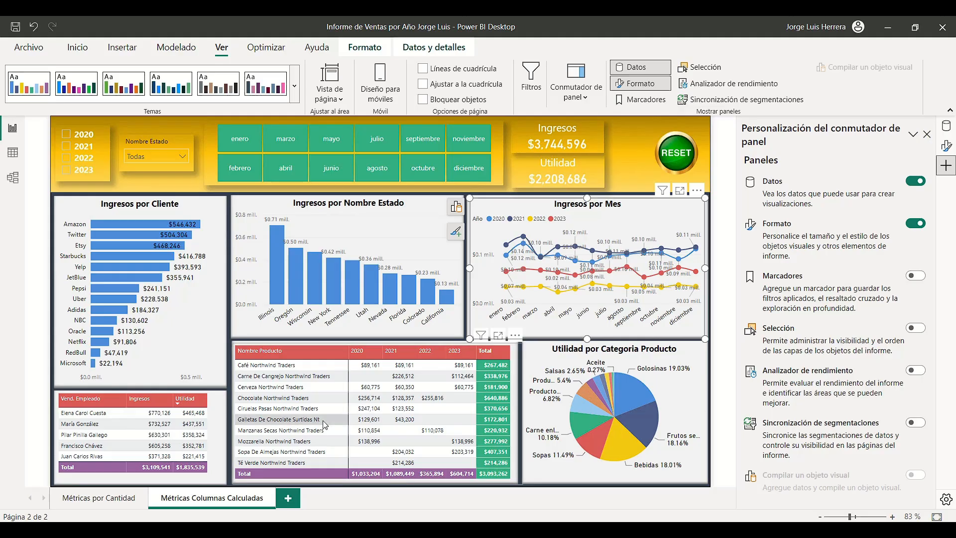
pyautogui.click(190, 435)
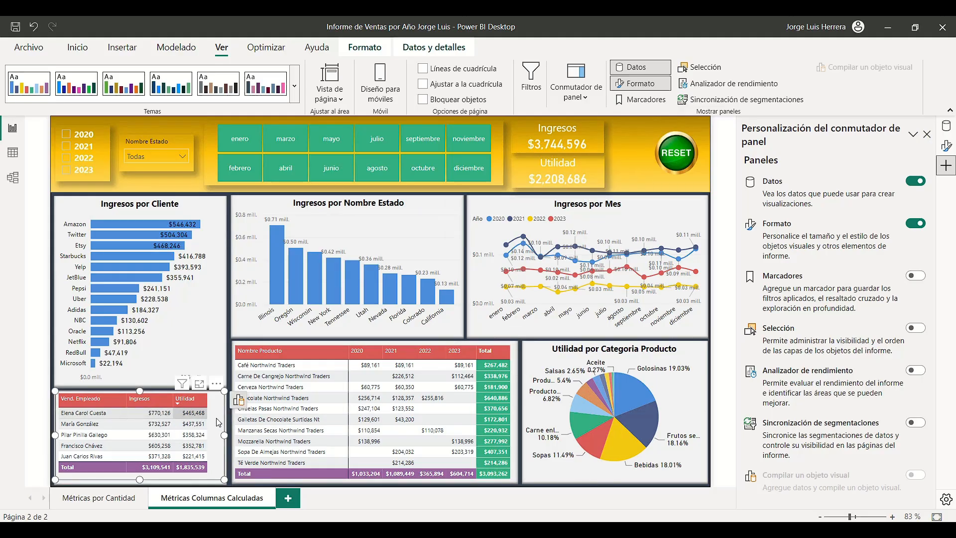
pyautogui.click(239, 401)
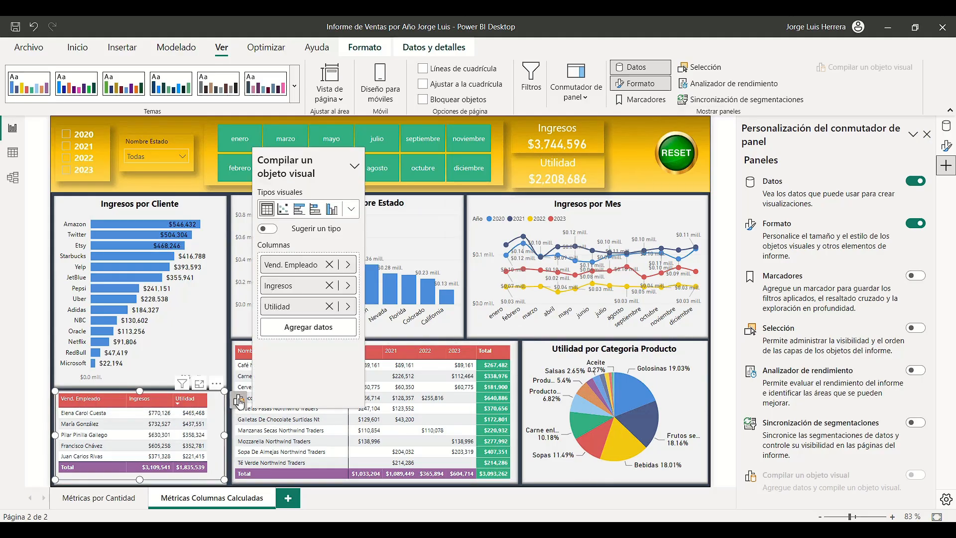
pyautogui.click(628, 175)
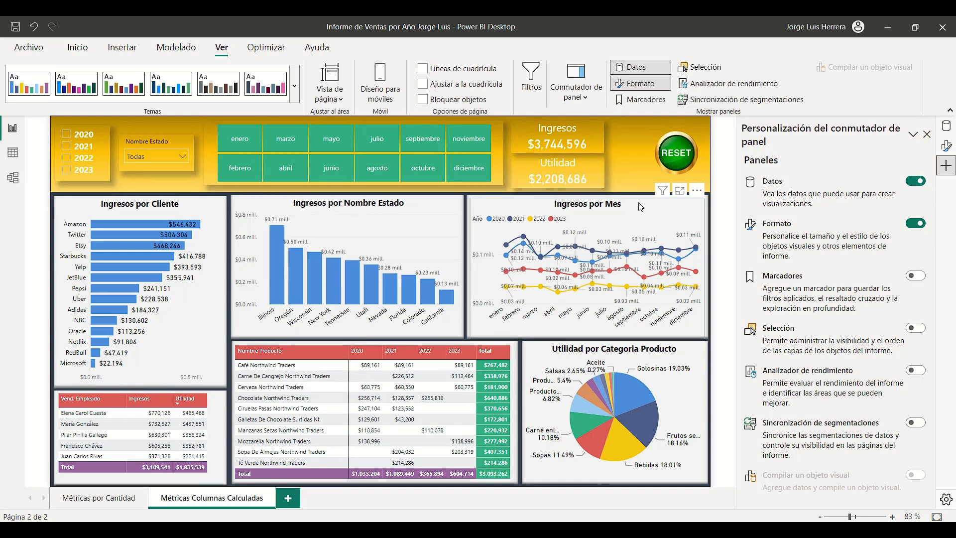
pyautogui.click(647, 214)
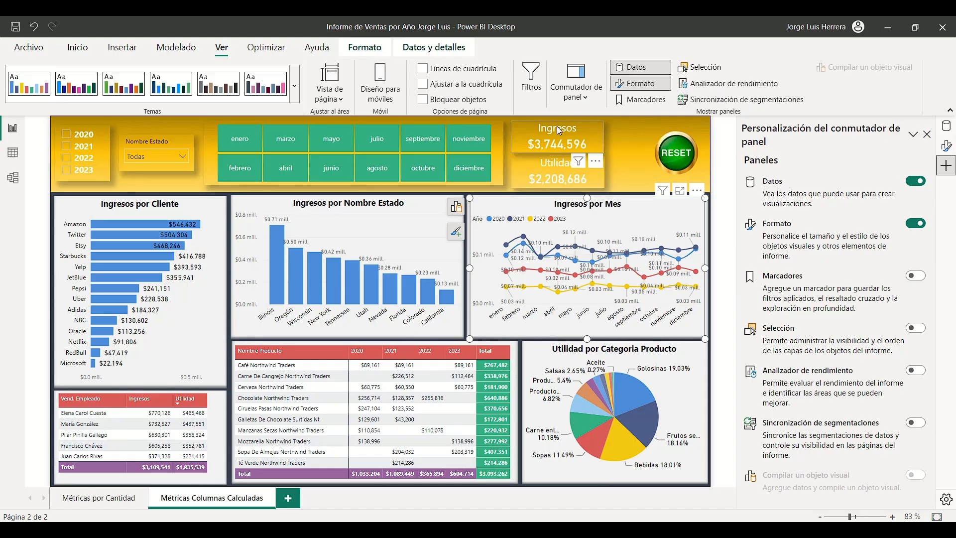
# - Move Compilar un objeto visual into the pane switcher and open the Datos and Formato panes alongside it
pyautogui.click(577, 90)
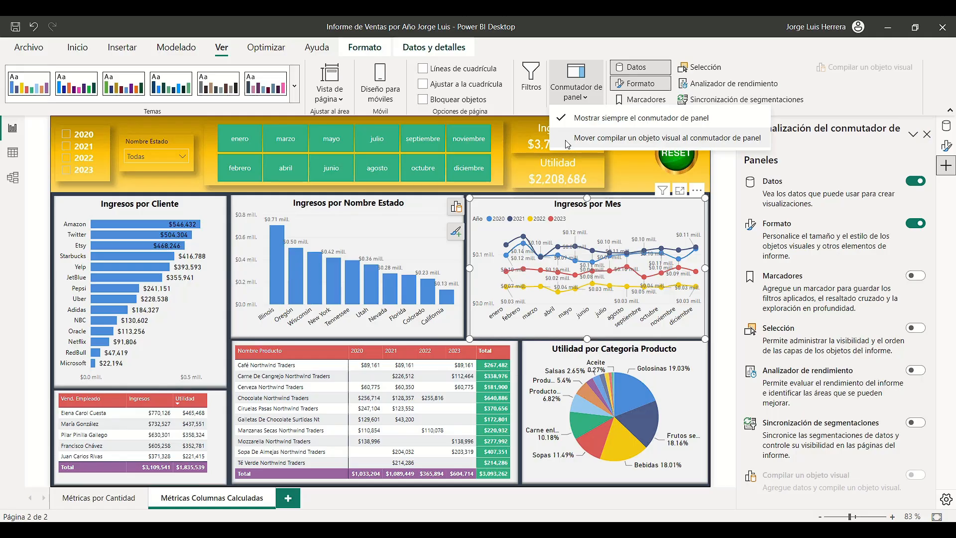
pyautogui.click(567, 138)
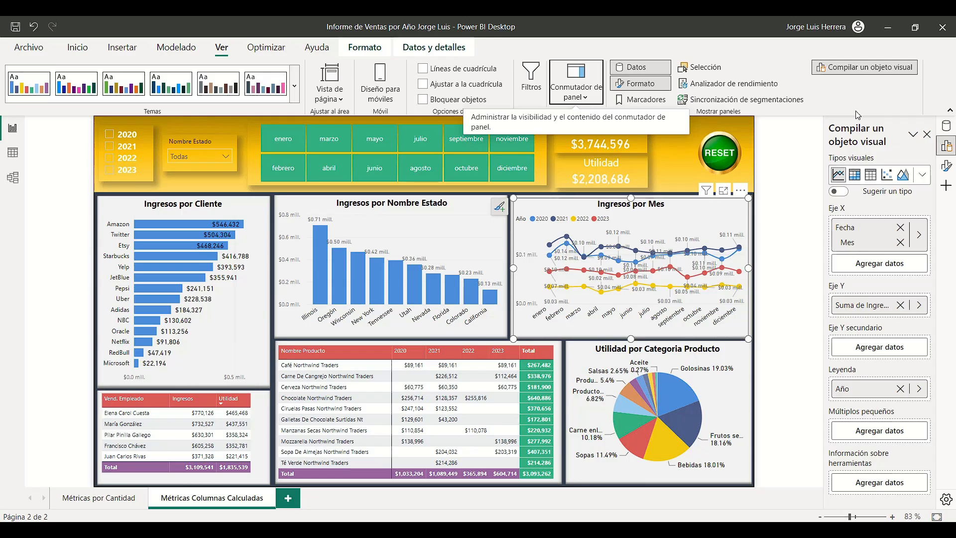
pyautogui.click(949, 128)
pyautogui.click(947, 166)
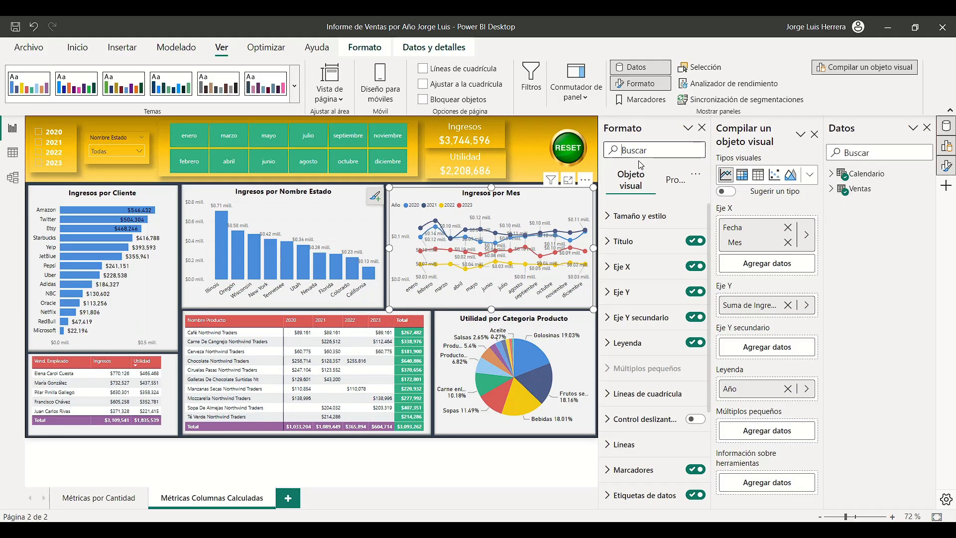
# - Close the three open side panes, reopen only Datos, and deselect the Ingresos por Mes chart
pyautogui.click(947, 126)
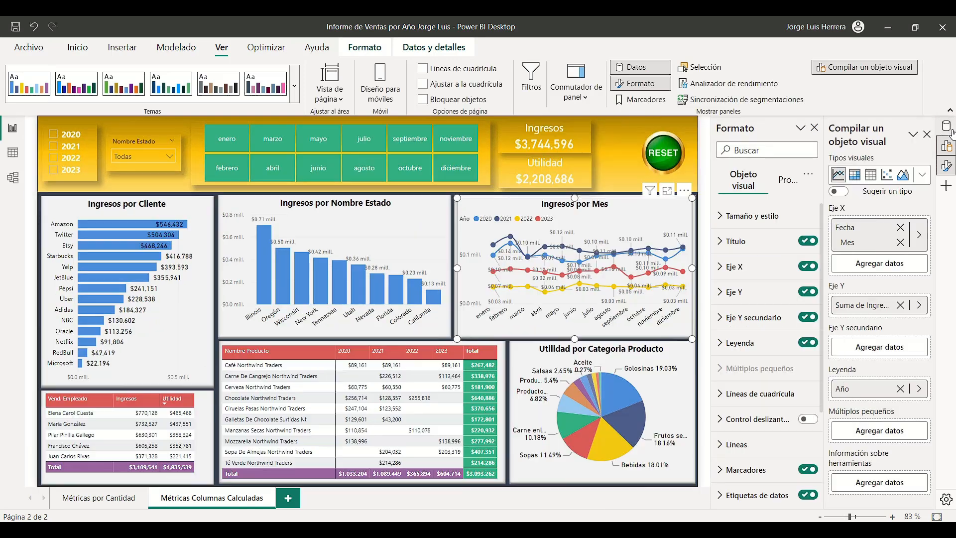
pyautogui.click(948, 147)
pyautogui.click(946, 166)
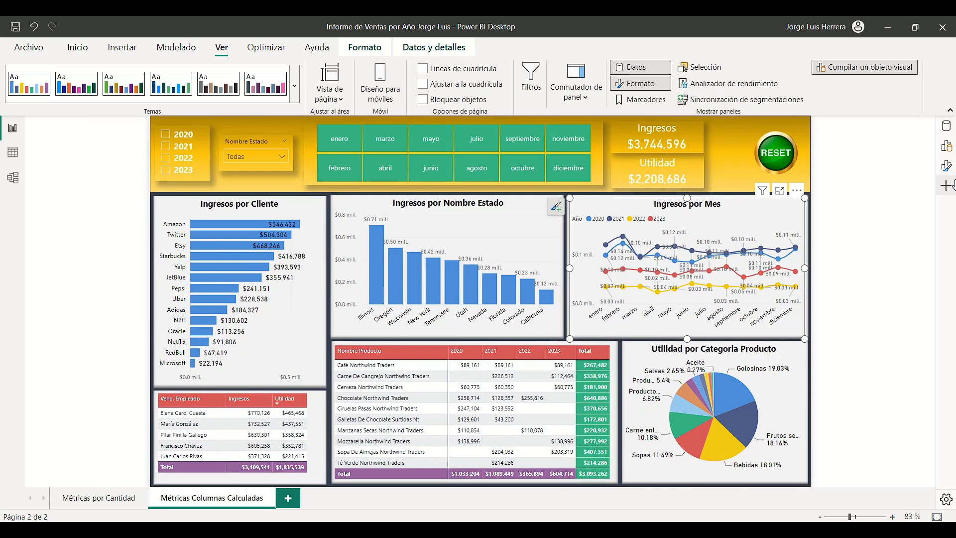
pyautogui.click(946, 128)
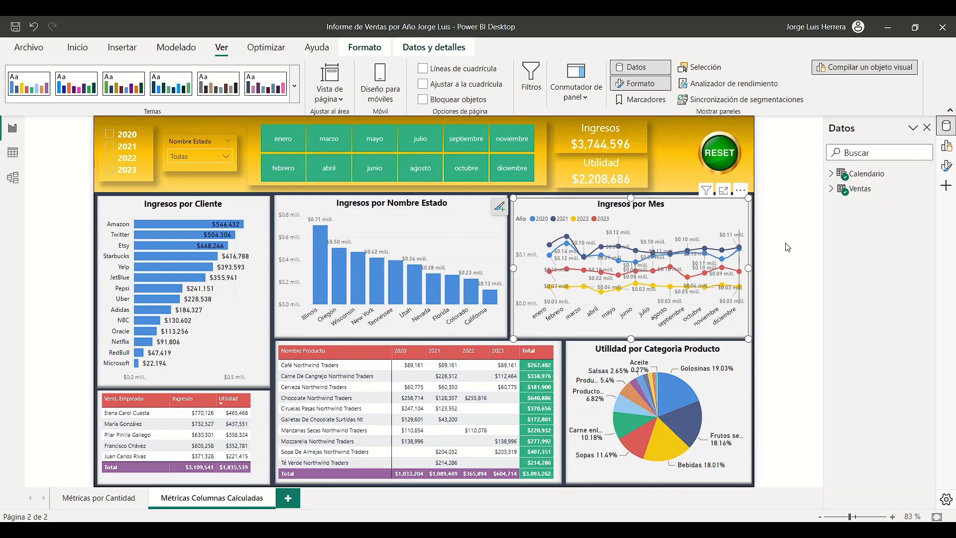
pyautogui.click(779, 172)
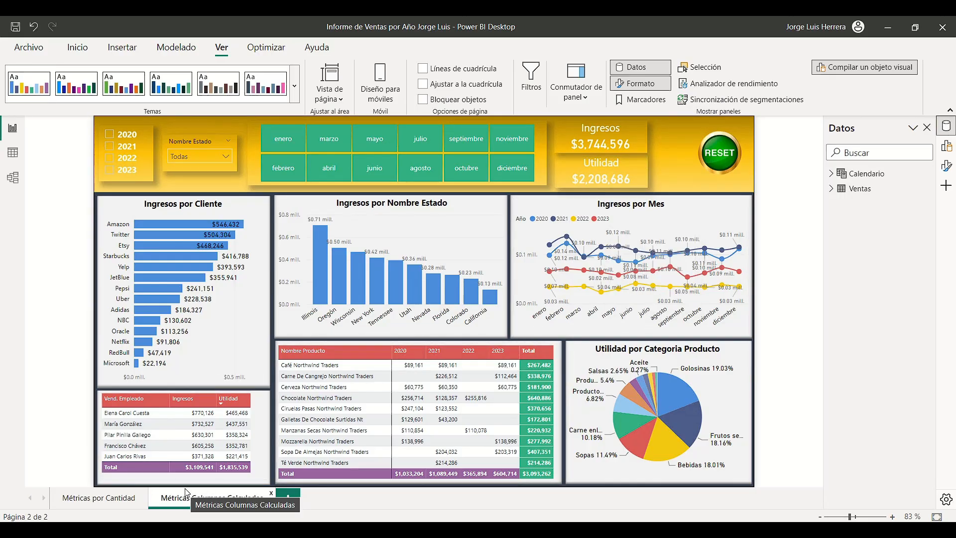
# - Select the employee table on the Métricas por Cantidad page and show its fields in Compilar un objeto visual
pyautogui.click(90, 498)
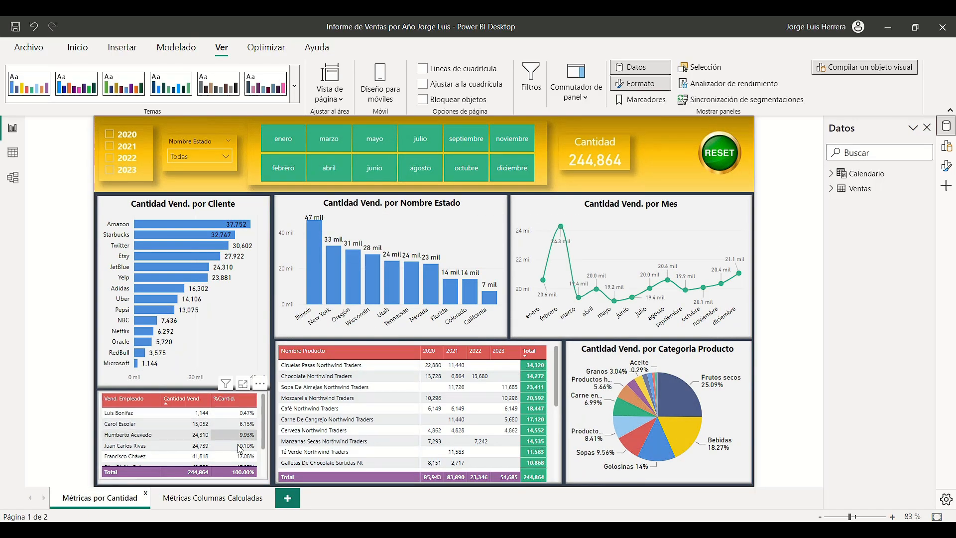
pyautogui.click(264, 467)
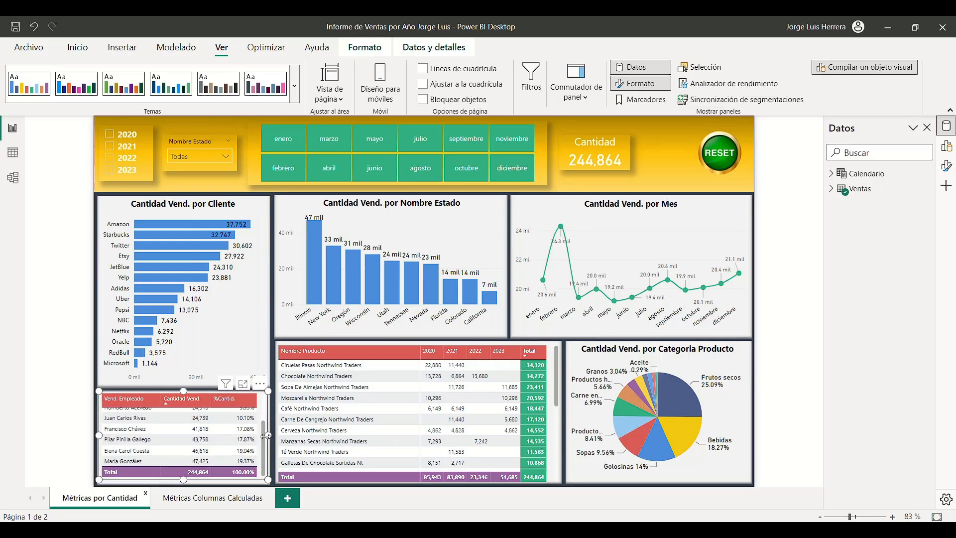
pyautogui.click(265, 395)
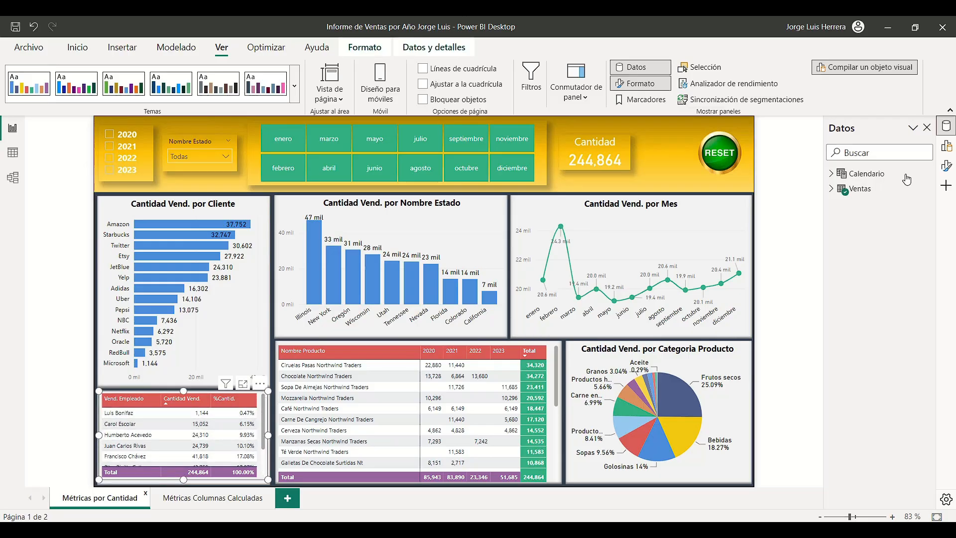
pyautogui.click(946, 127)
pyautogui.click(947, 128)
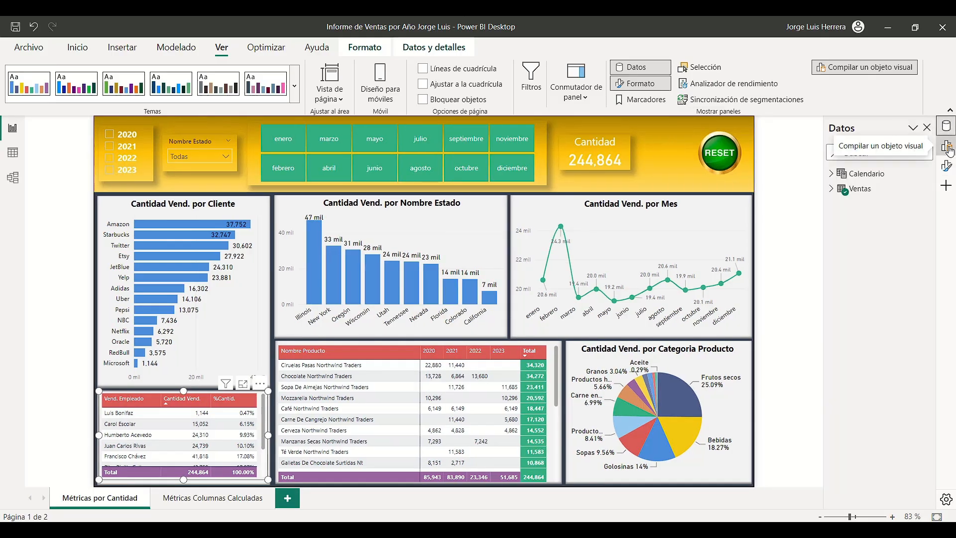
pyautogui.click(948, 148)
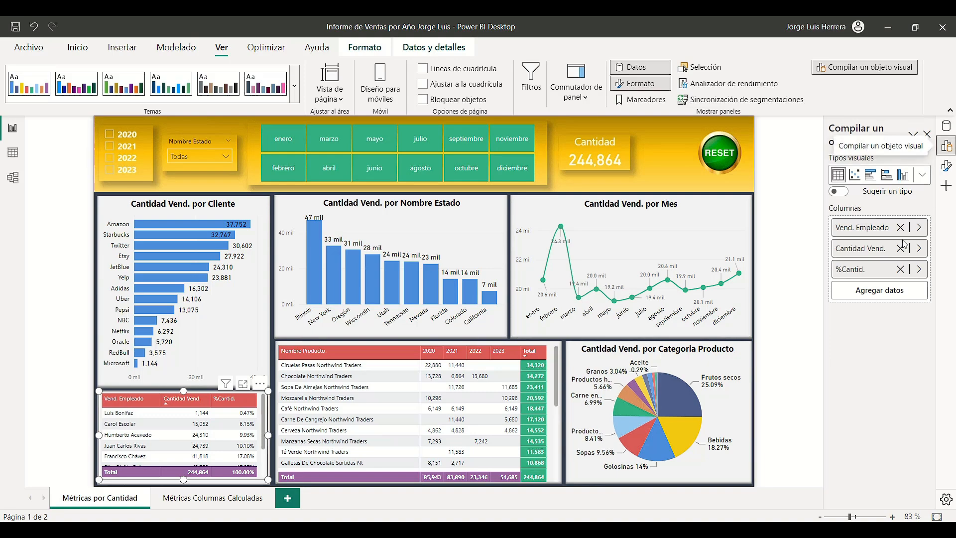
# - Review the aggregation options of the employee table's %Cantid. column, keeping Suma
pyautogui.click(920, 269)
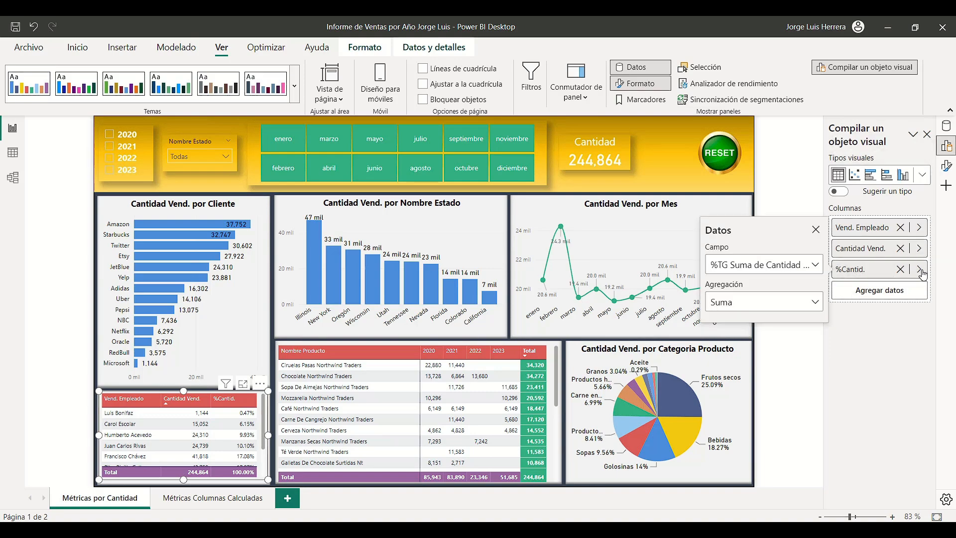
pyautogui.click(815, 302)
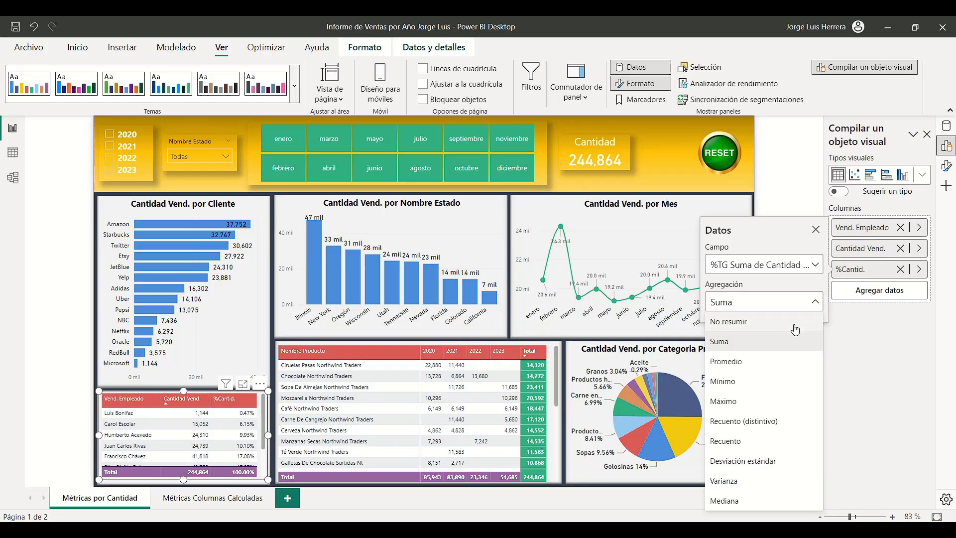
pyautogui.click(916, 356)
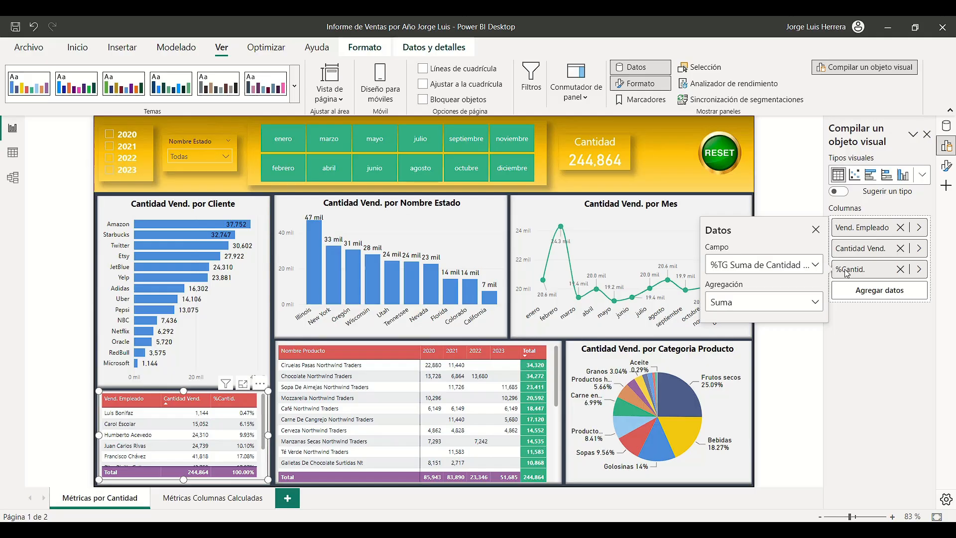
pyautogui.click(903, 352)
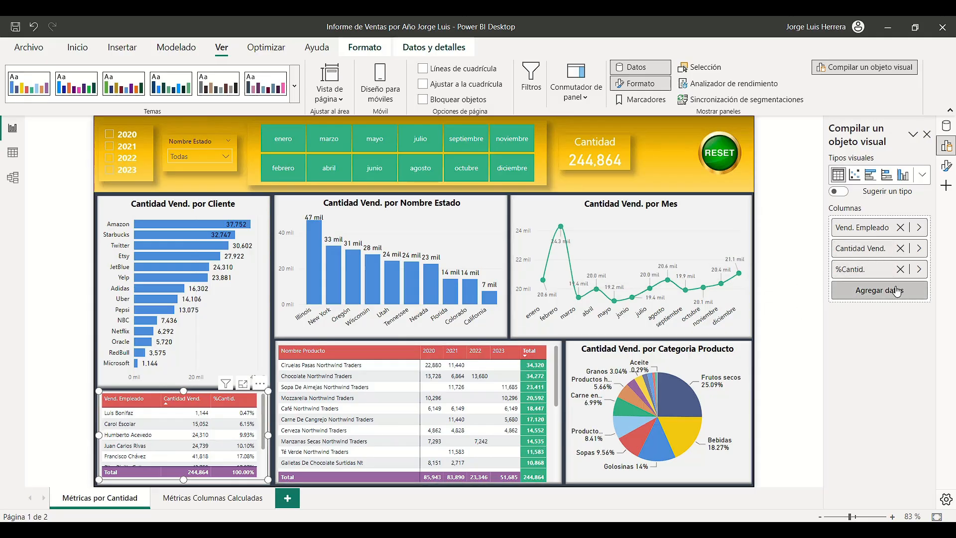
# - Set the employee table's %Cantid. column to show its values with Ningún cálculo
pyautogui.rightClick(859, 273)
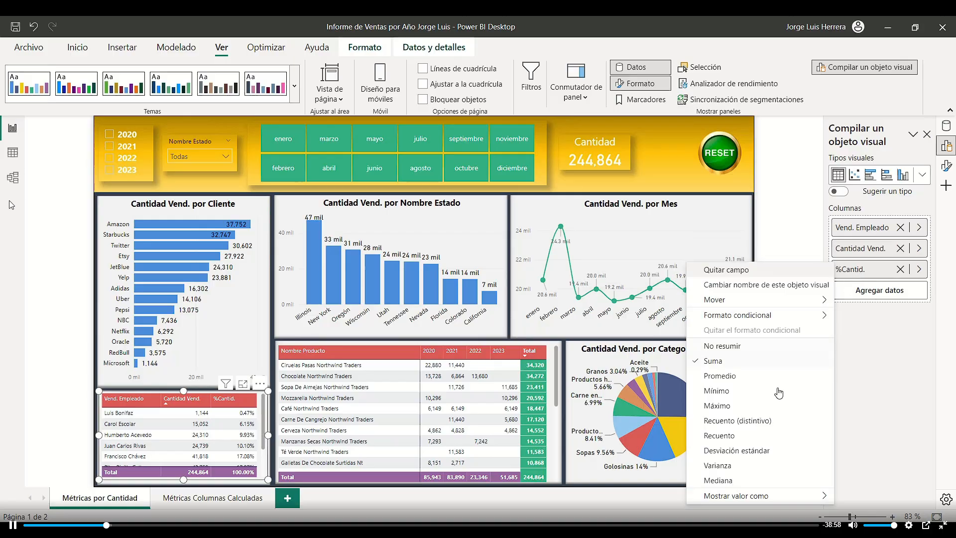
pyautogui.moveTo(737, 501)
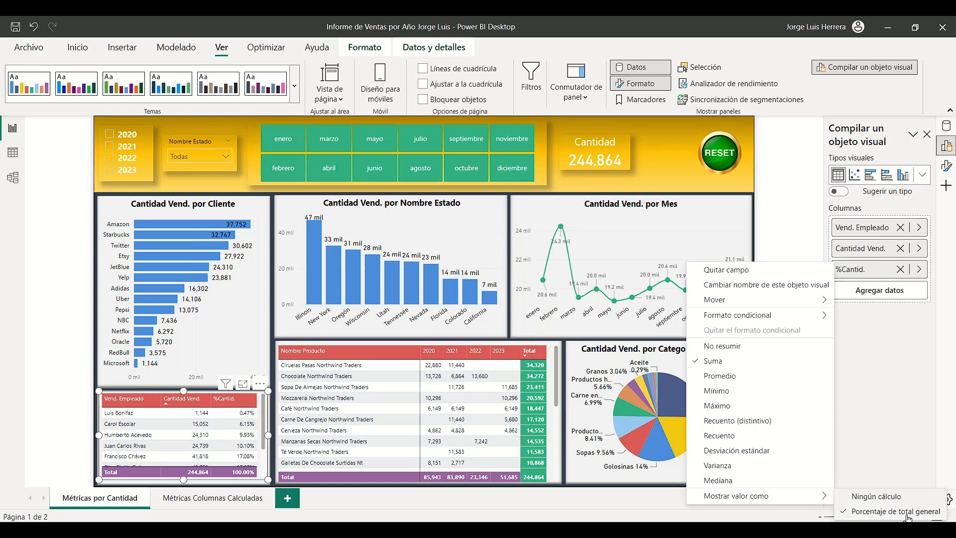
pyautogui.click(870, 499)
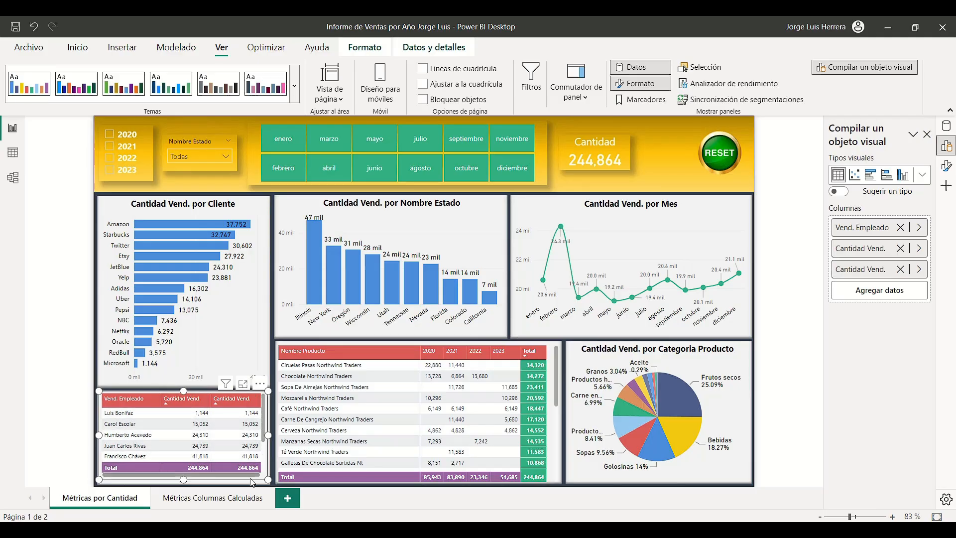
# - Show the employee table's second Cantidad Vend. column as Porcentaje de total general and deselect the table
pyautogui.rightClick(860, 272)
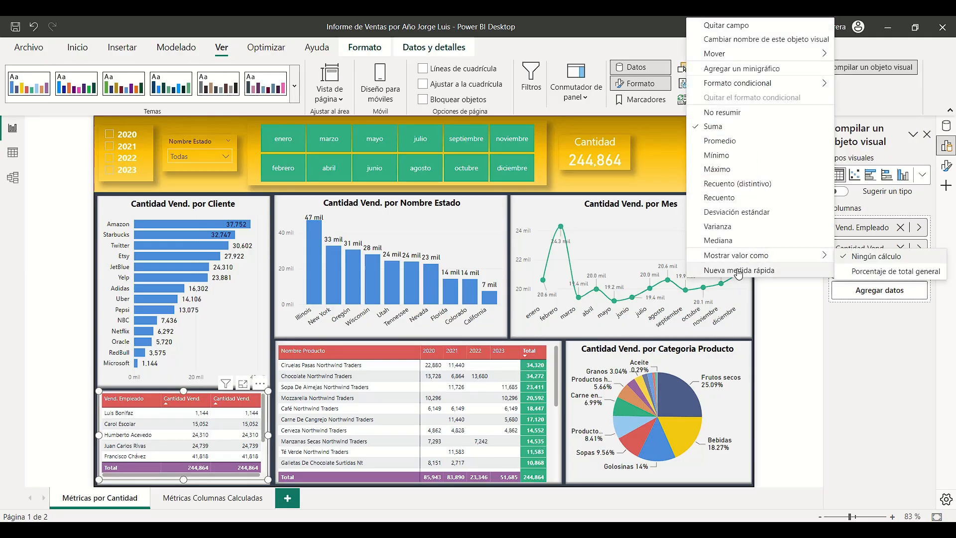
pyautogui.moveTo(757, 259)
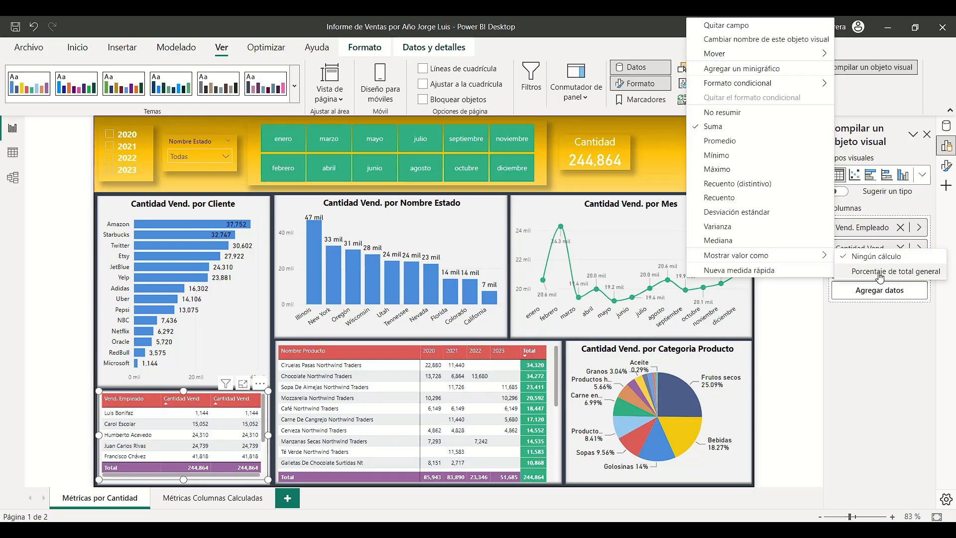
pyautogui.click(852, 273)
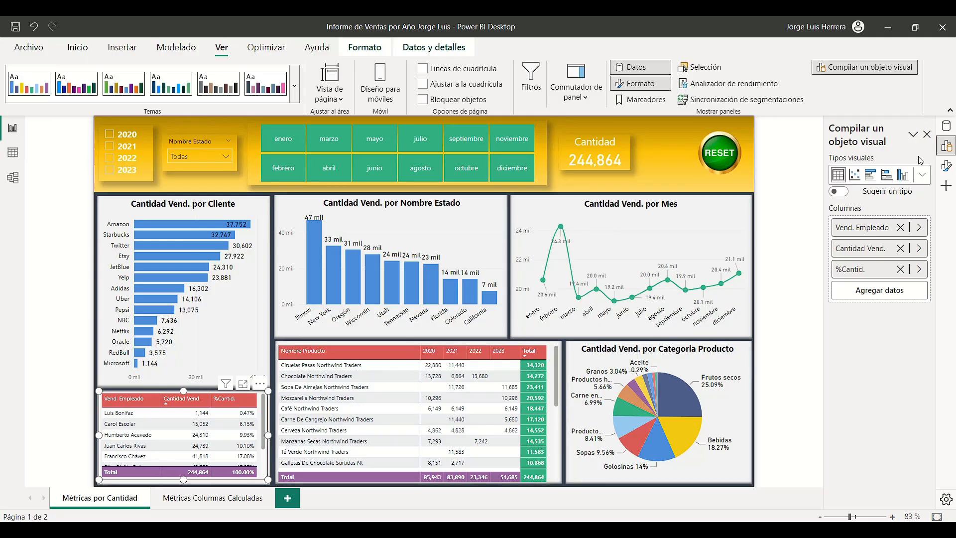
pyautogui.click(810, 245)
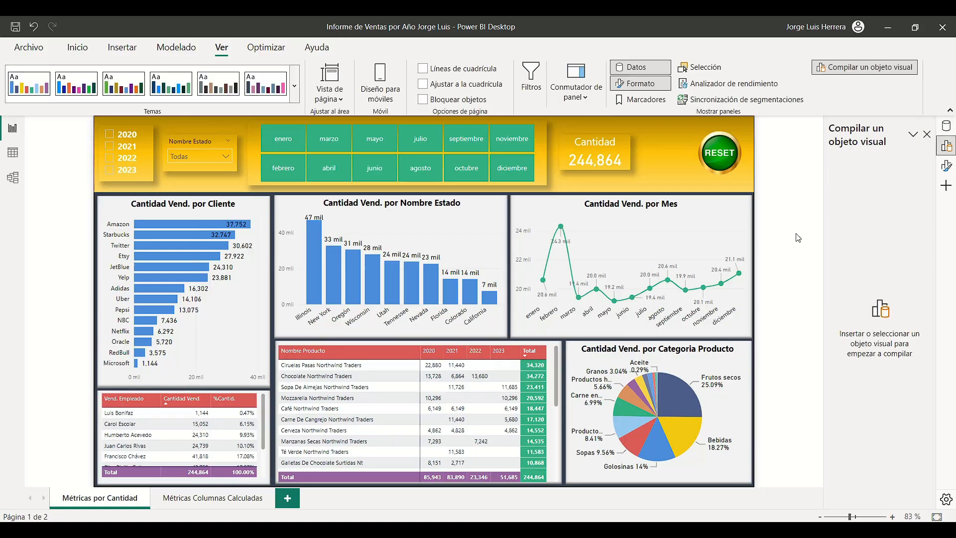
# - Return to the Métricas Columnas Calculadas page and display the Calendario table in the data view
pyautogui.click(241, 503)
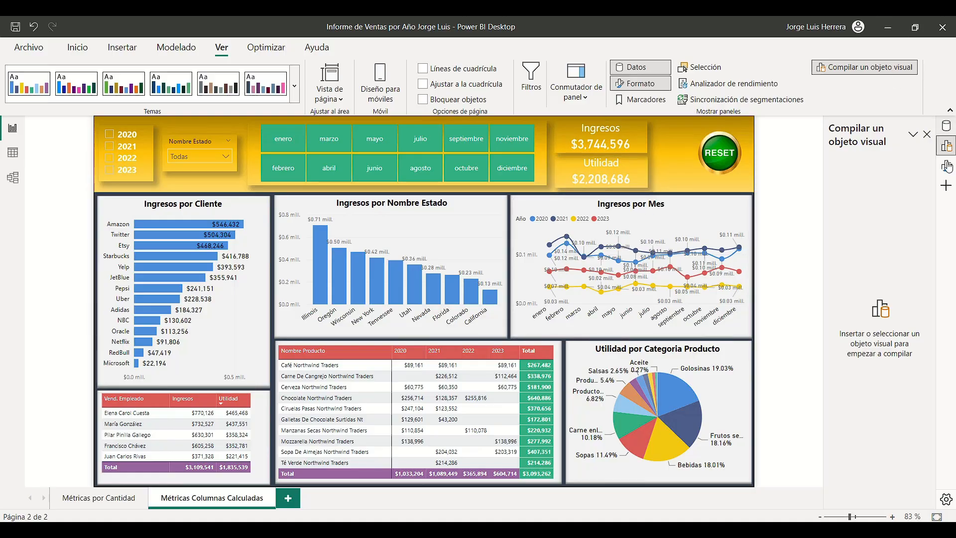
pyautogui.click(14, 153)
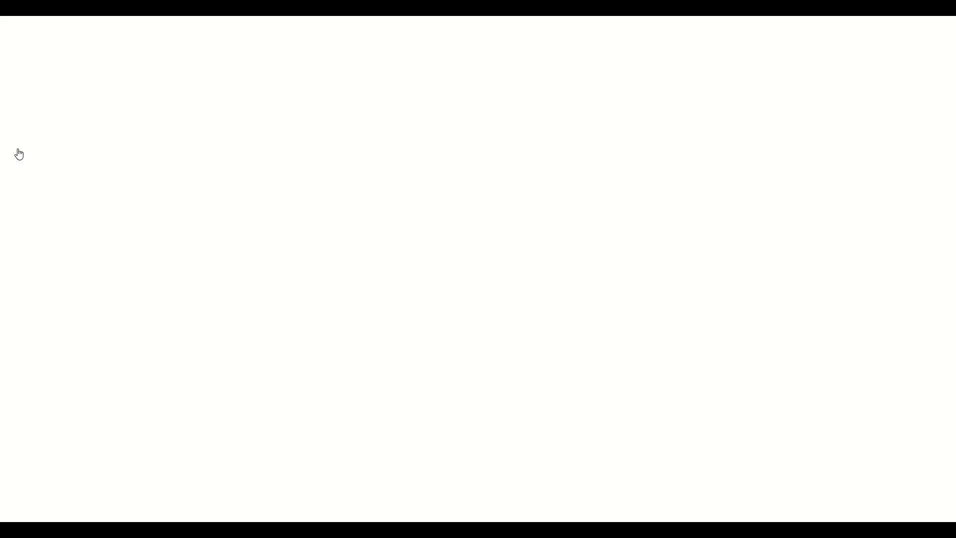
pyautogui.click(852, 176)
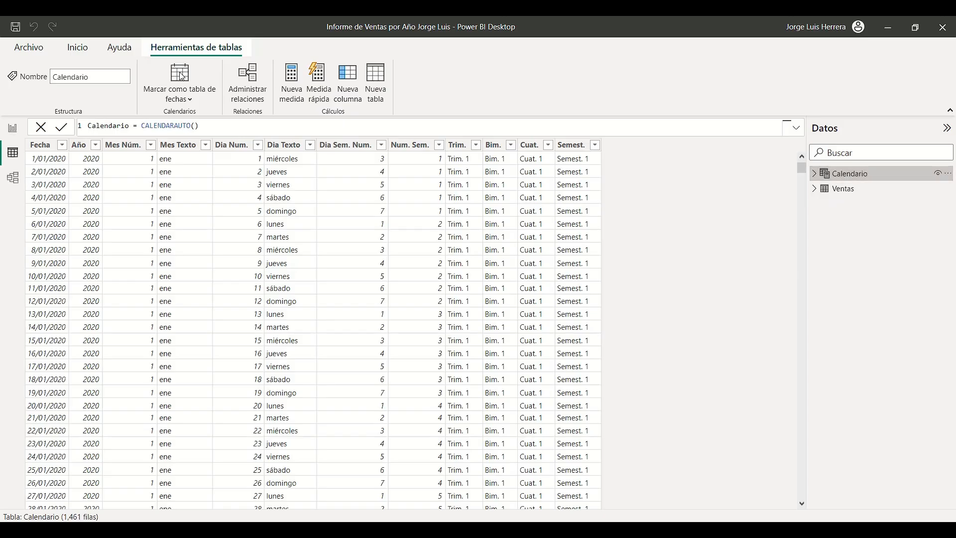
# - Review the DAX formulas of the Calendario table's calculated columns, from Año through Semest
pyautogui.click(81, 145)
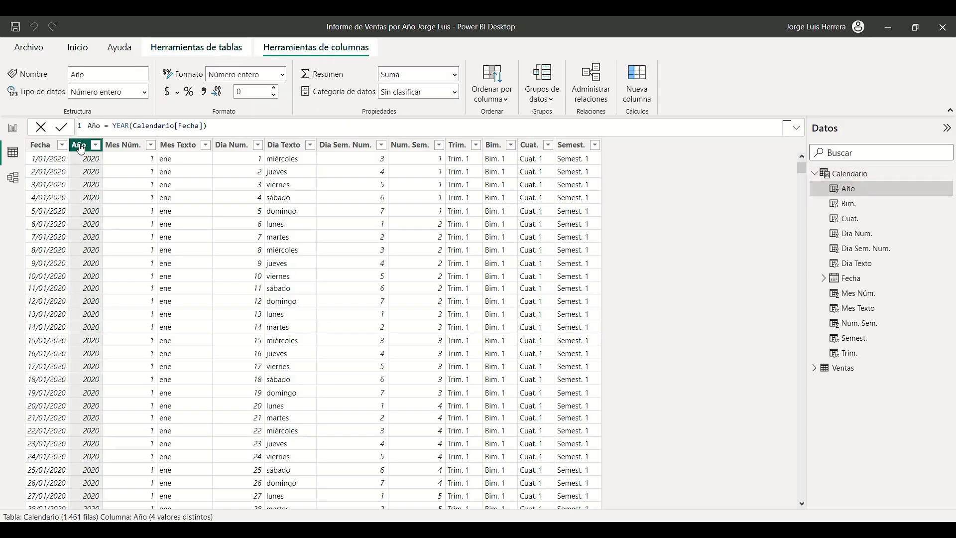
pyautogui.click(123, 146)
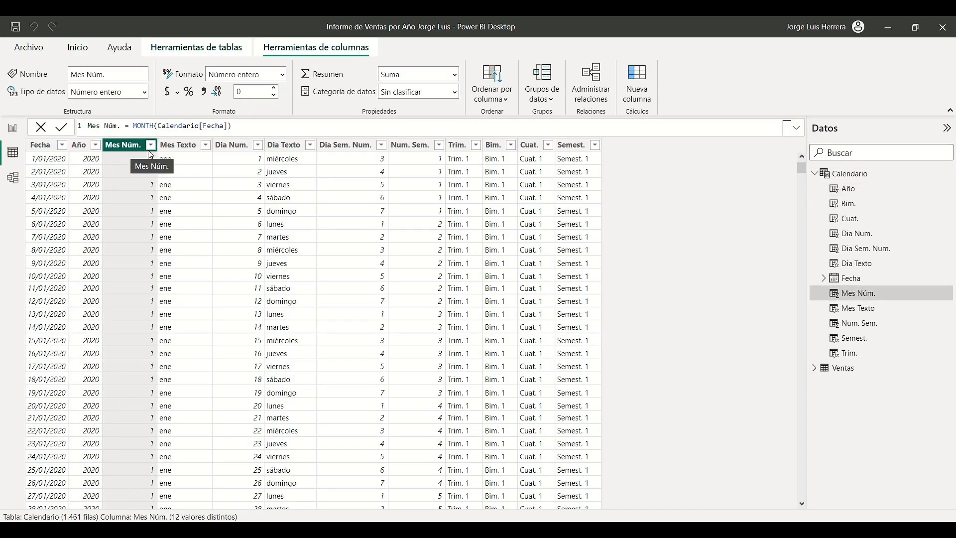
pyautogui.click(183, 146)
pyautogui.click(228, 146)
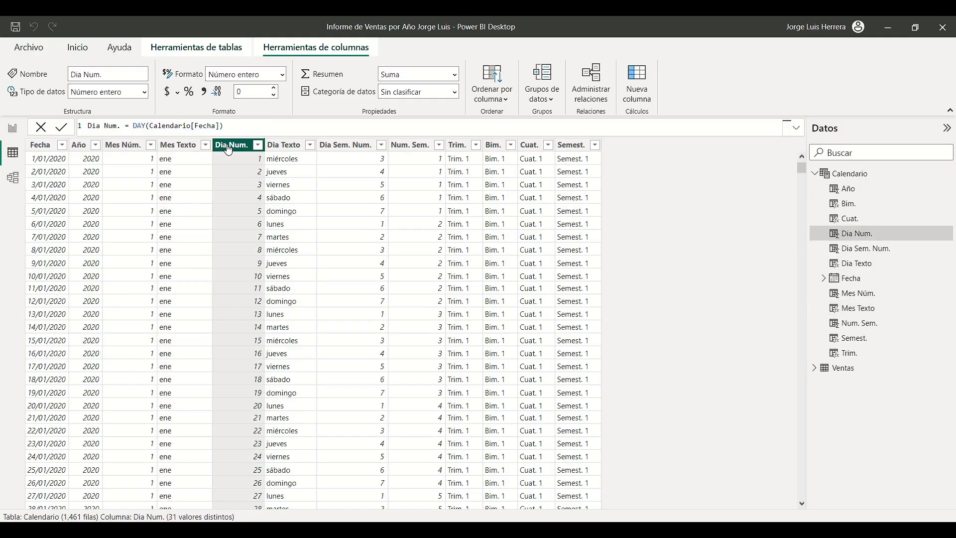
pyautogui.click(293, 148)
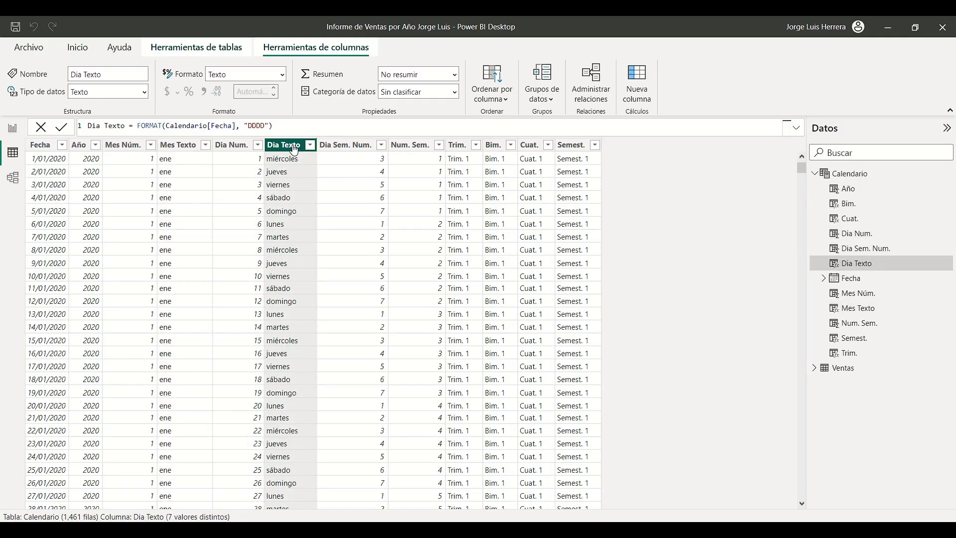
pyautogui.click(353, 148)
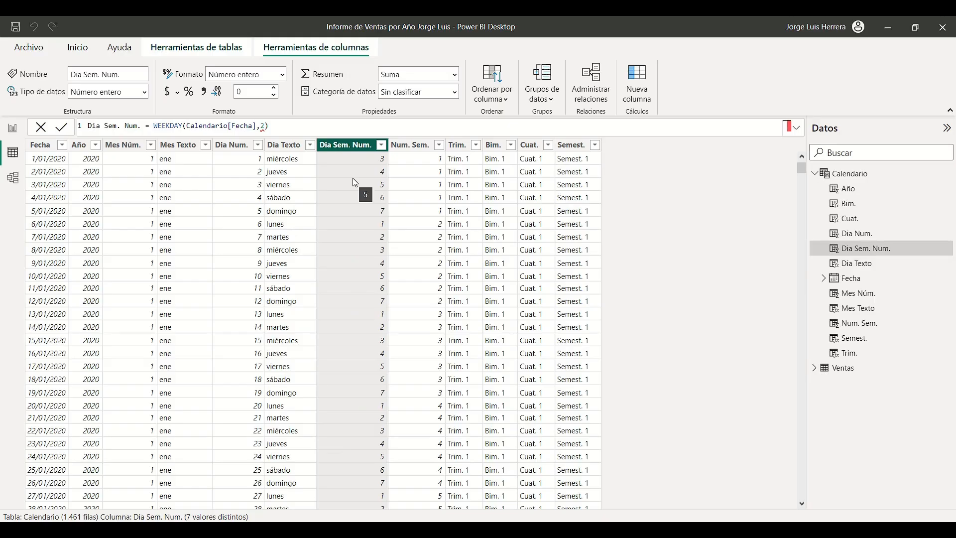
pyautogui.click(417, 147)
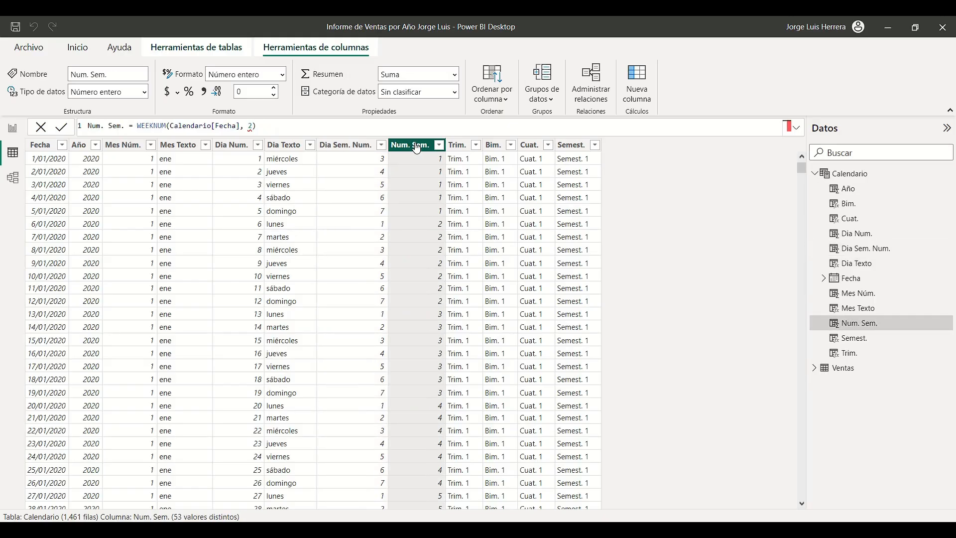
pyautogui.click(460, 149)
pyautogui.click(496, 149)
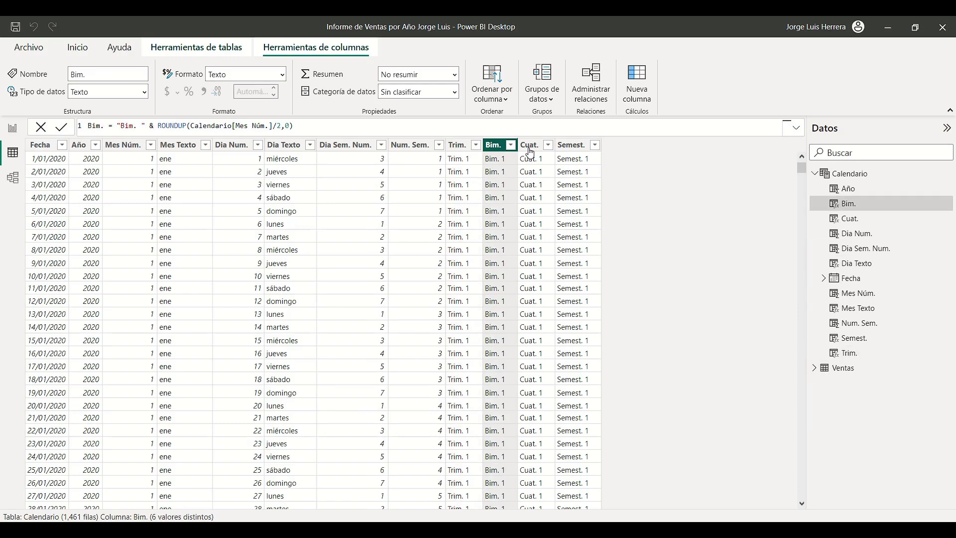
pyautogui.click(531, 149)
pyautogui.click(568, 146)
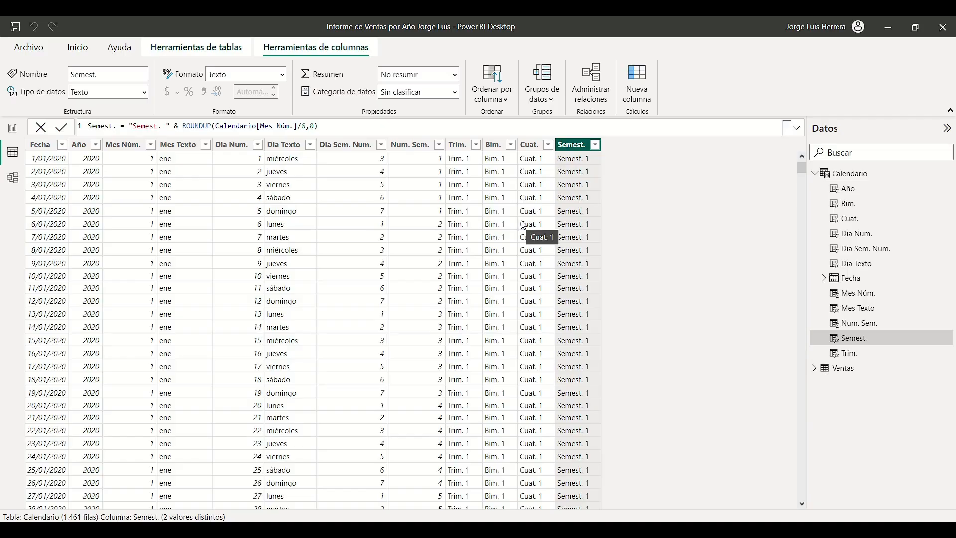
# - Display the Ventas table and examine the DAX formula of its Ingresos column in enlarged text
pyautogui.click(844, 370)
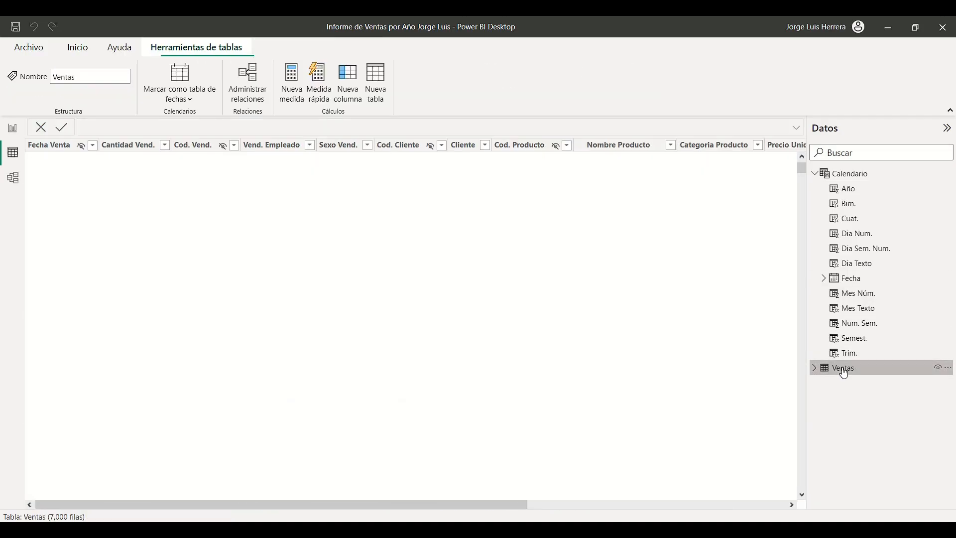
pyautogui.moveTo(510, 505); pyautogui.dragTo(771, 505)
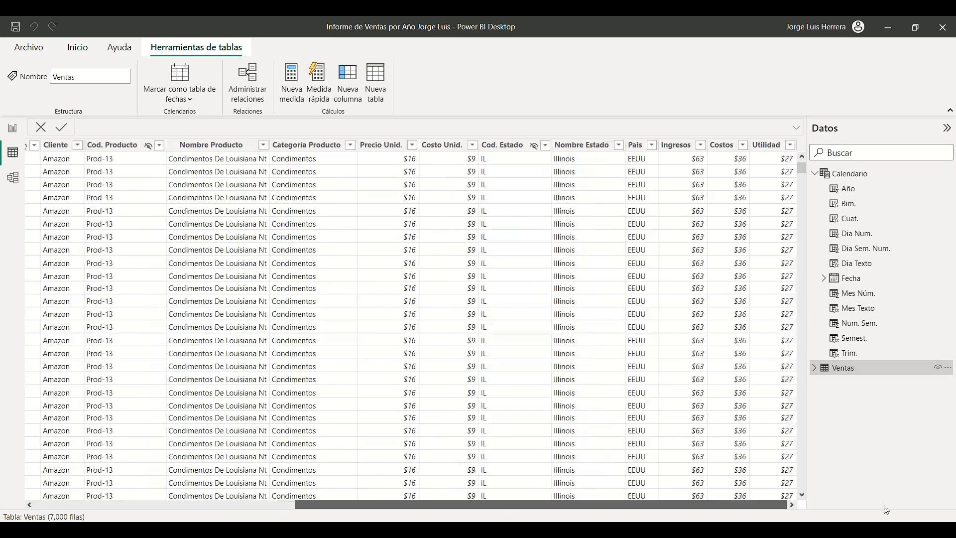
pyautogui.click(681, 147)
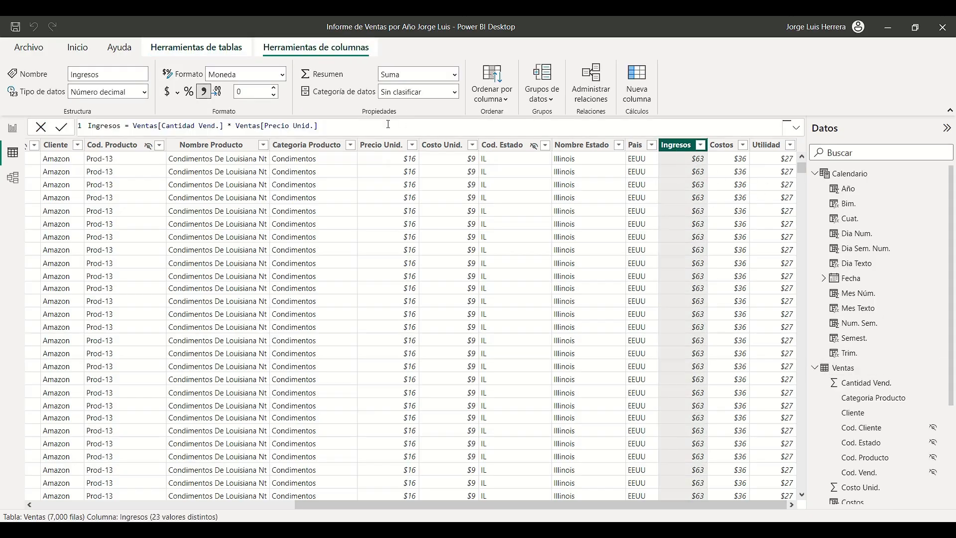
pyautogui.click(346, 123)
pyautogui.scroll(5, 345, 123)
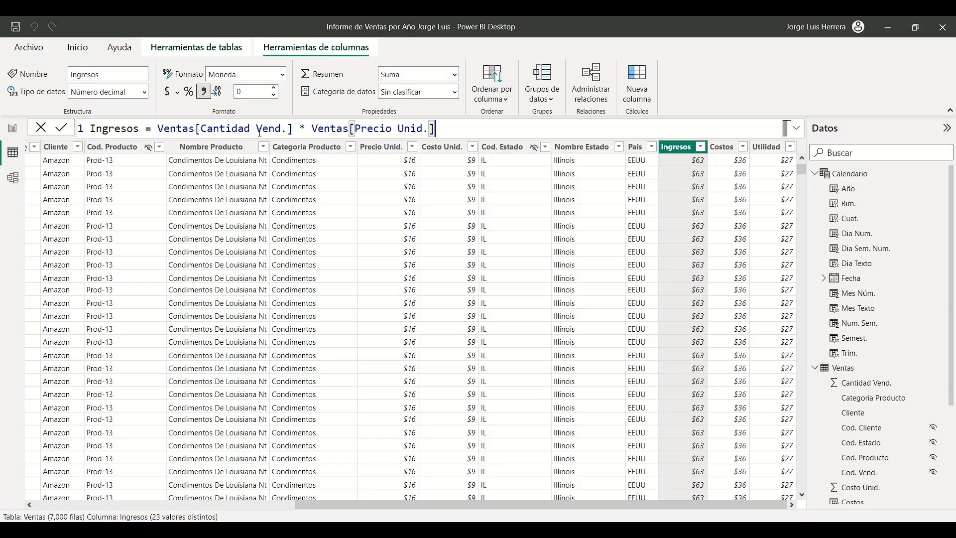
pyautogui.moveTo(293, 129); pyautogui.dragTo(157, 129)
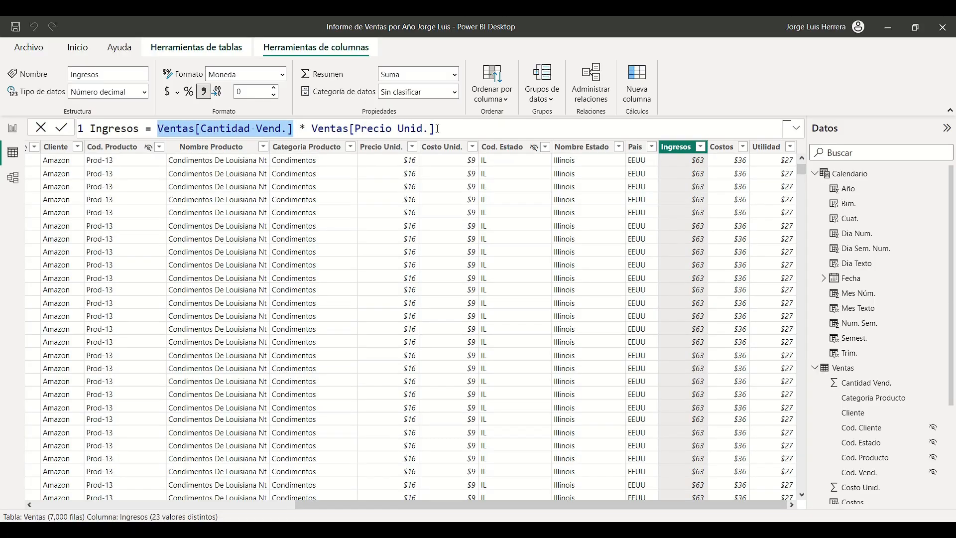
pyautogui.moveTo(438, 128); pyautogui.dragTo(324, 129)
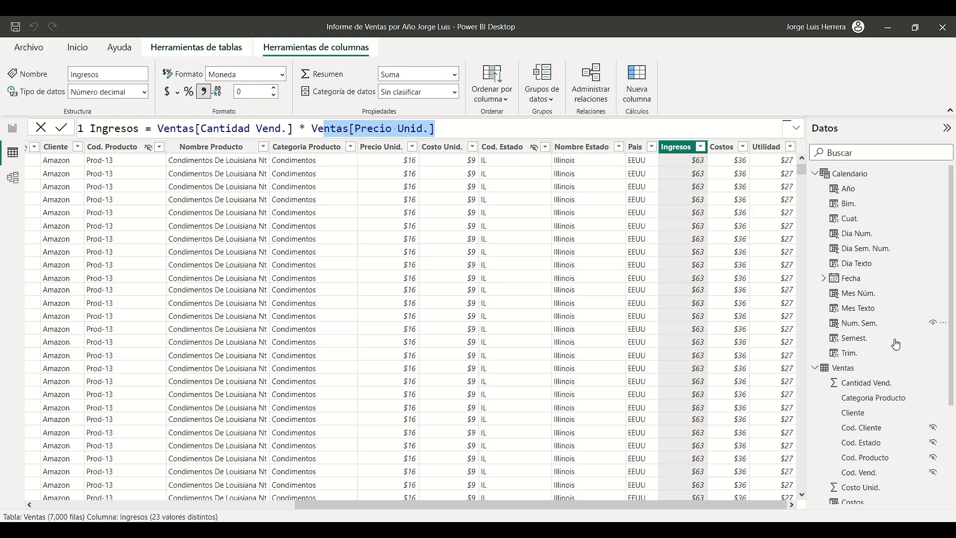
# - Examine the DAX formulas of the Ventas table's Costos and Utilidad columns
pyautogui.click(731, 150)
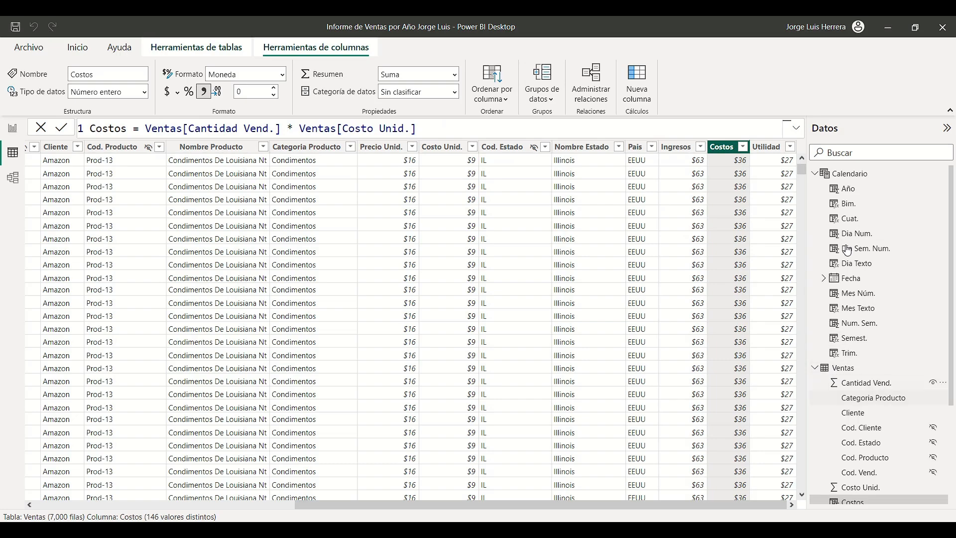
pyautogui.click(767, 150)
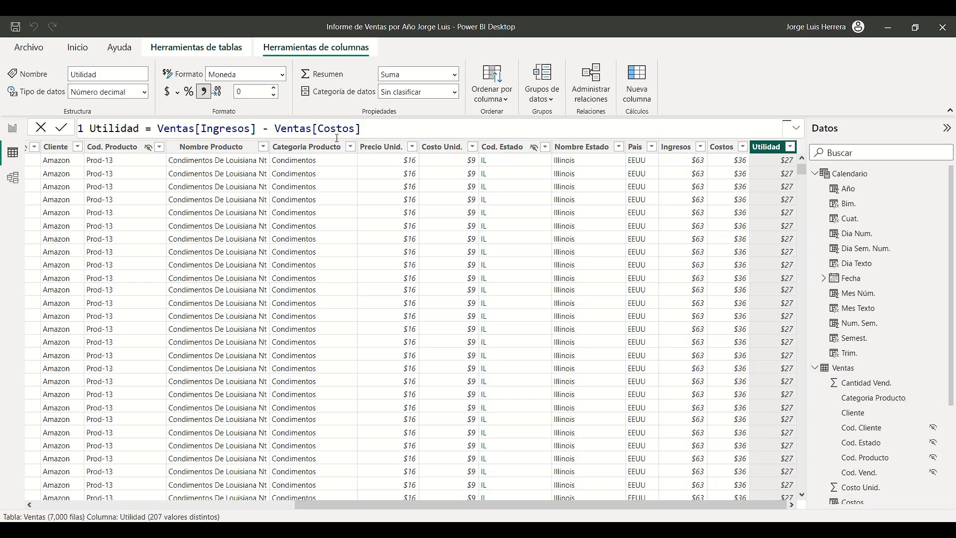
pyautogui.click(705, 158)
pyautogui.click(724, 164)
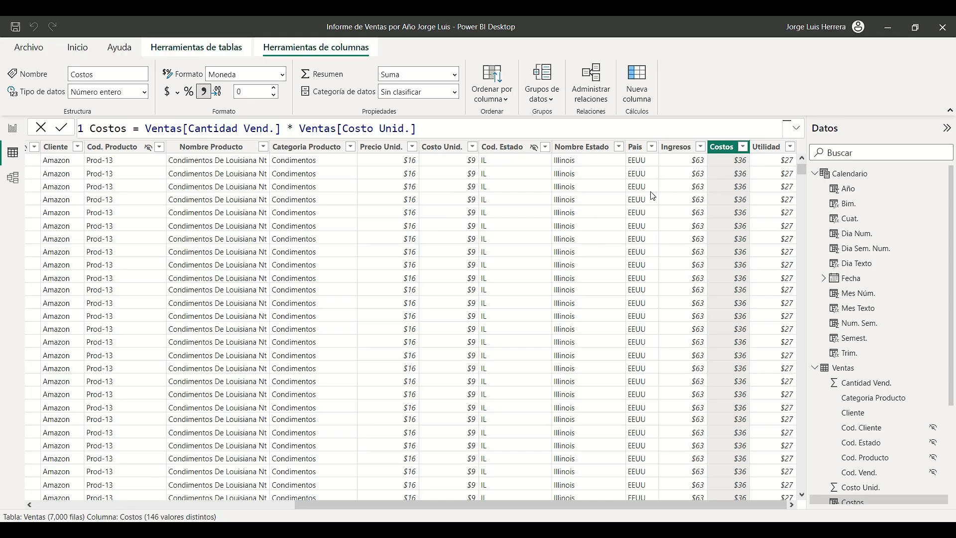
# - Compare the Ingresos, Costos and Utilidad calculated columns of the Ventas table by reviewing their formulas in turn
pyautogui.click(676, 146)
pyautogui.click(722, 146)
pyautogui.click(766, 147)
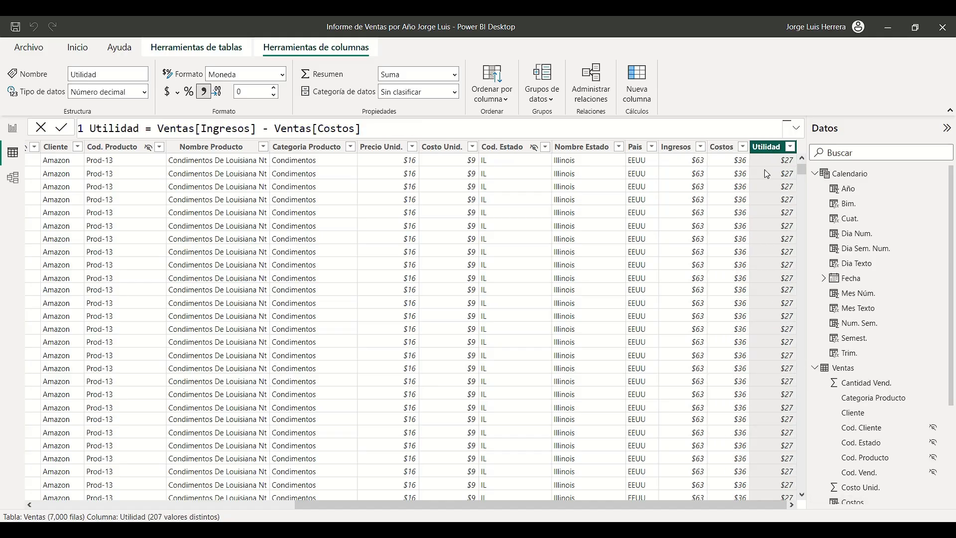
pyautogui.click(723, 147)
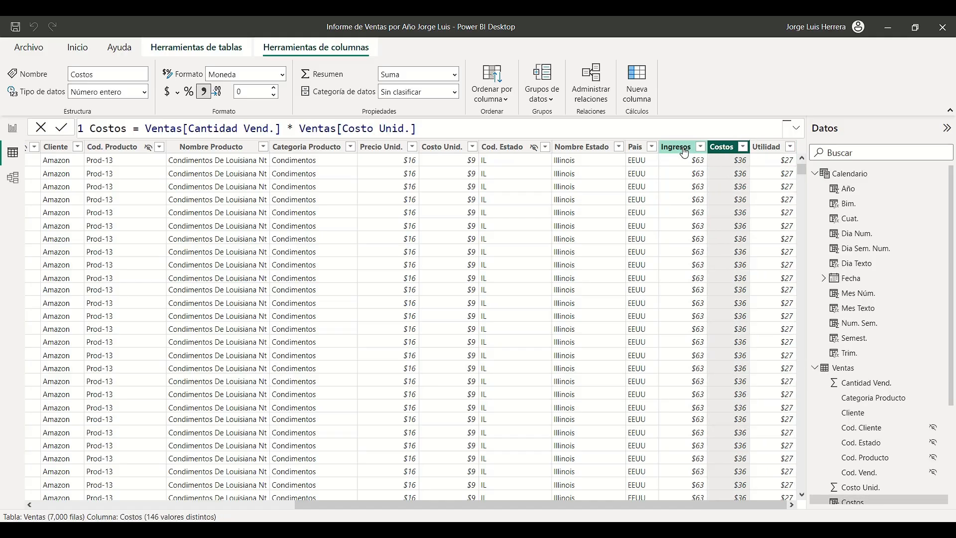
pyautogui.click(676, 147)
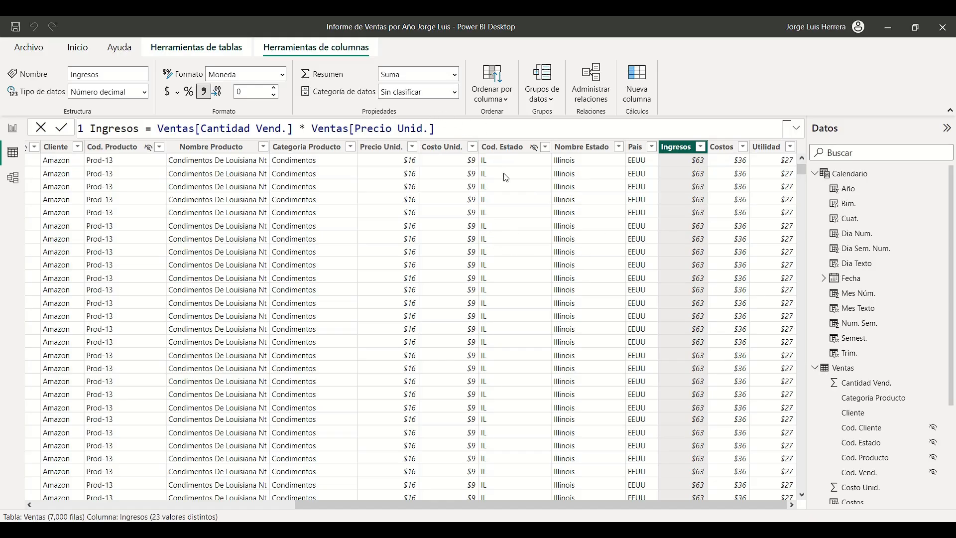
pyautogui.click(722, 147)
pyautogui.click(766, 147)
pyautogui.click(722, 147)
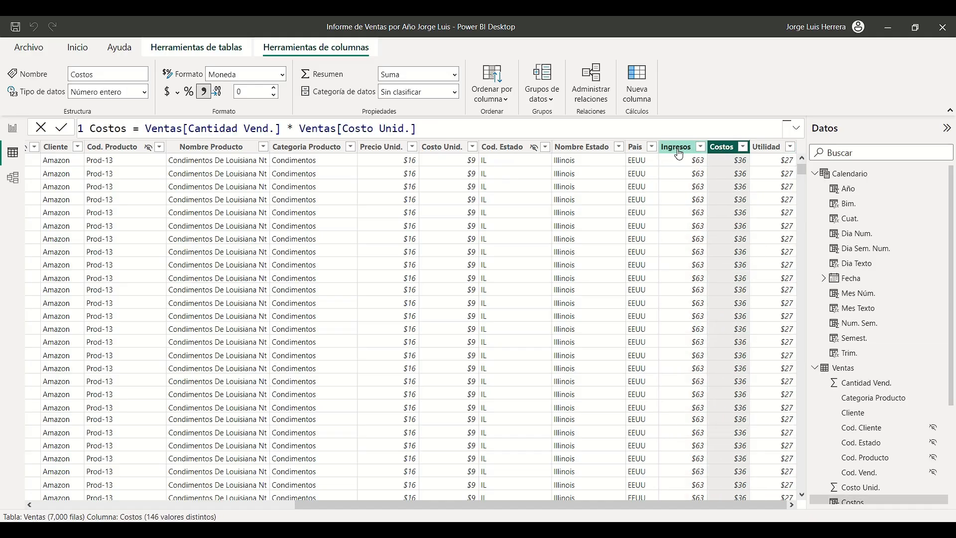
pyautogui.click(678, 150)
pyautogui.click(722, 147)
pyautogui.click(767, 147)
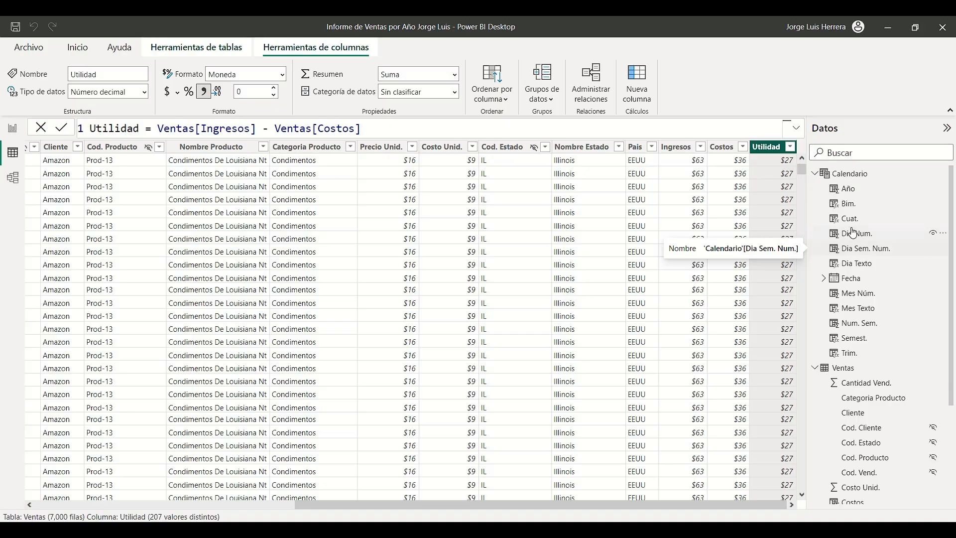
pyautogui.click(722, 147)
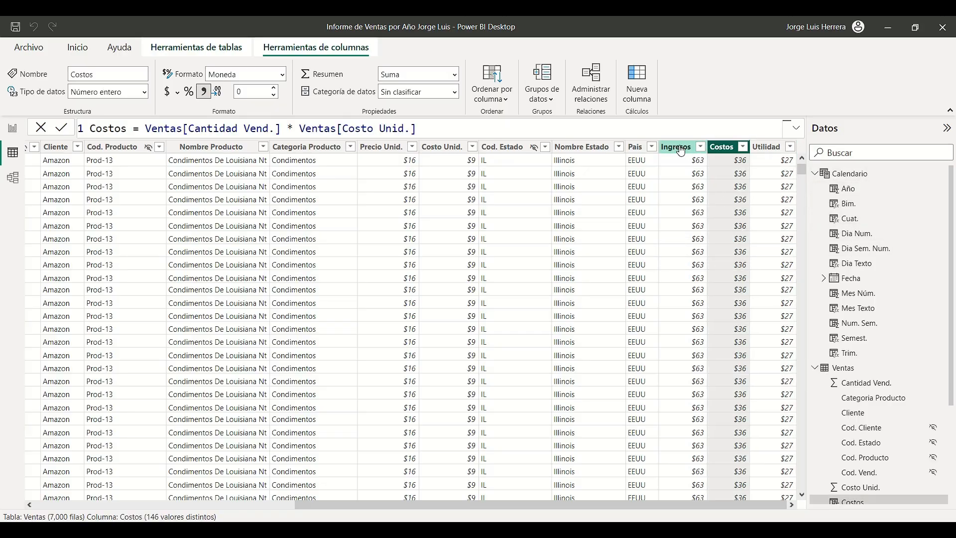
pyautogui.click(678, 148)
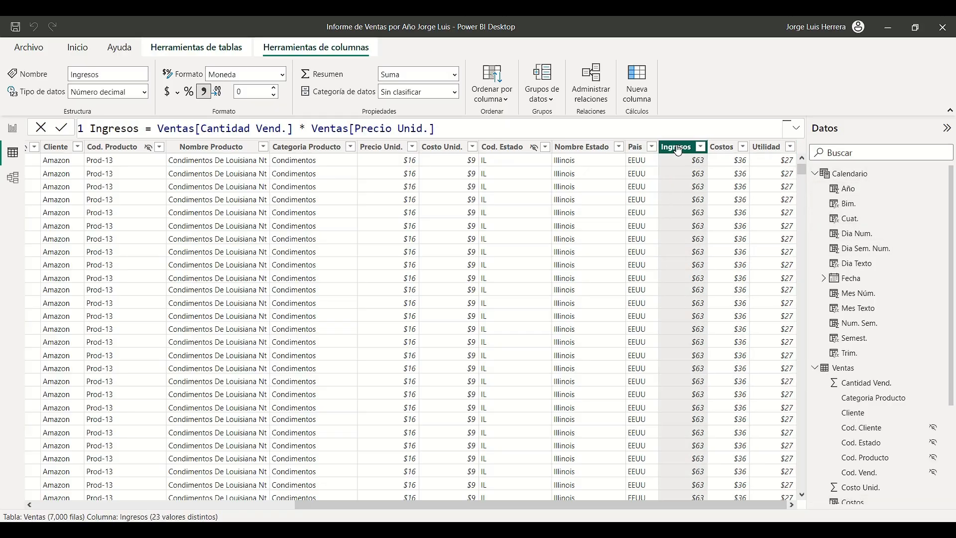
pyautogui.click(722, 147)
pyautogui.click(758, 150)
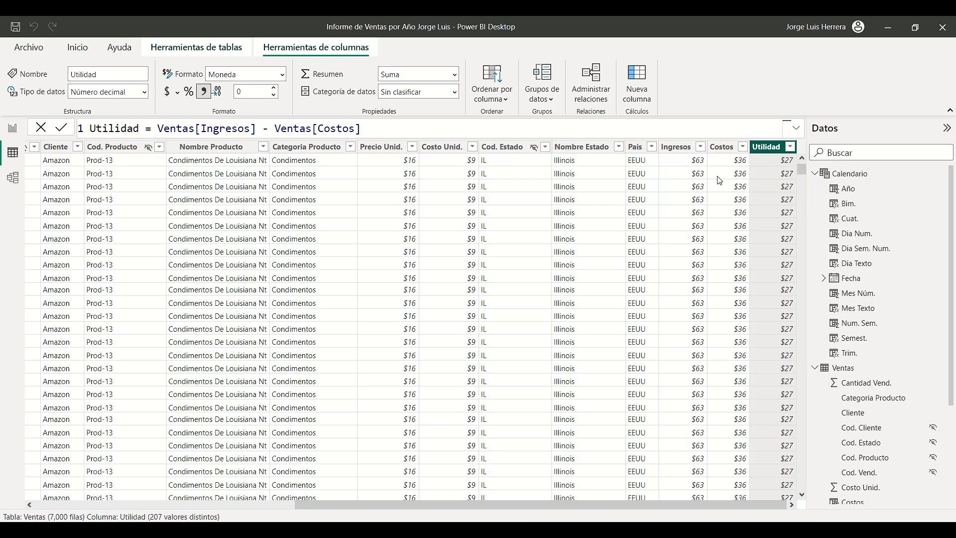
pyautogui.click(677, 149)
pyautogui.click(722, 148)
pyautogui.click(767, 148)
pyautogui.click(723, 147)
pyautogui.click(677, 147)
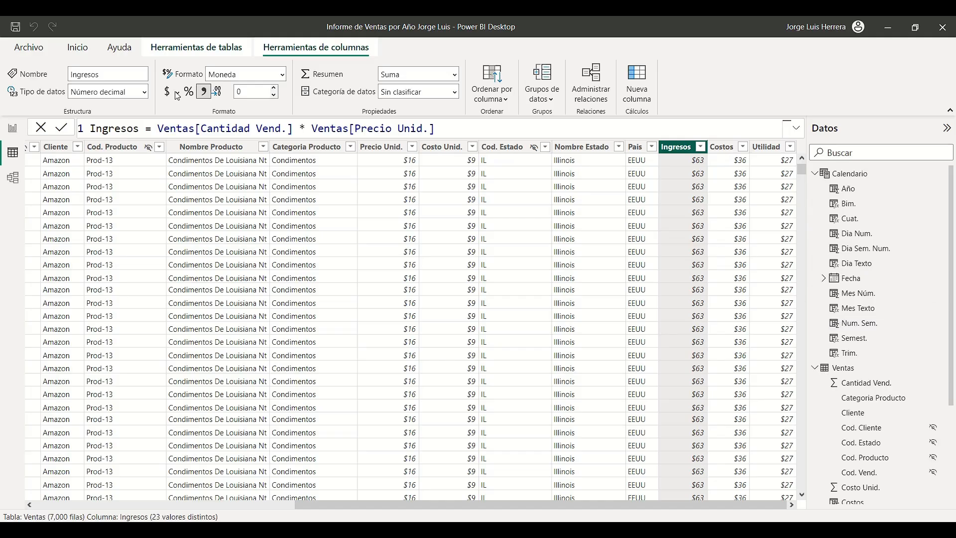
# - Return to the report, duplicate the Métricas Columnas Calculadas page and rename the copy Medidas
pyautogui.click(14, 130)
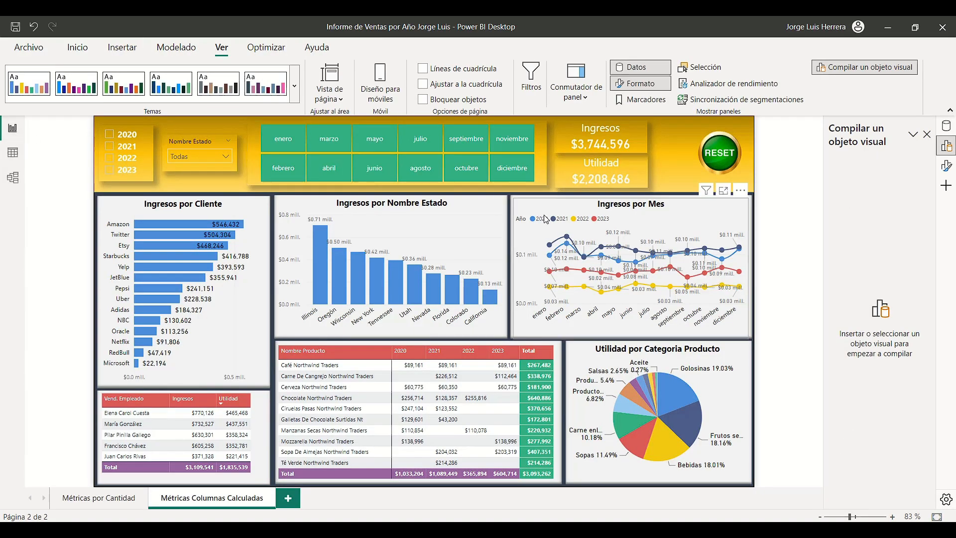
pyautogui.rightClick(214, 498)
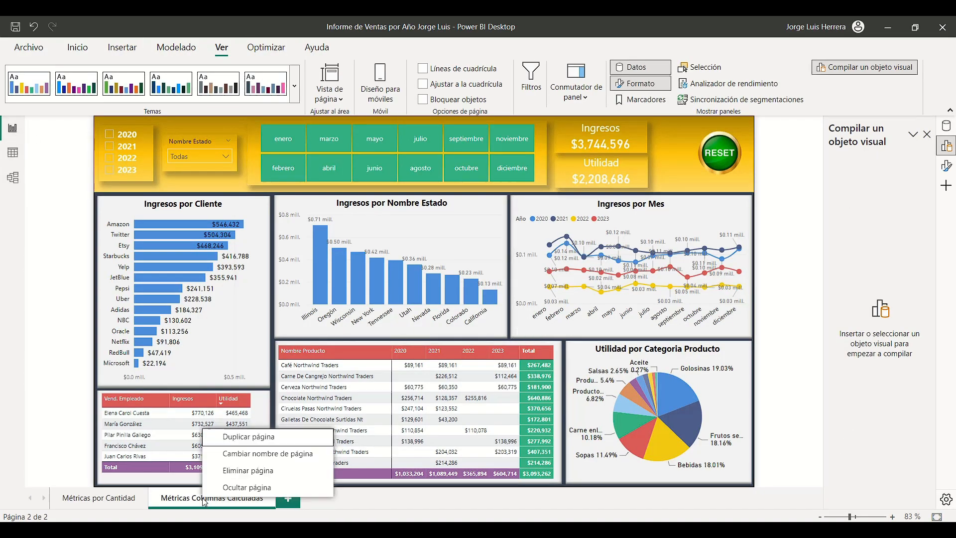
pyautogui.click(283, 442)
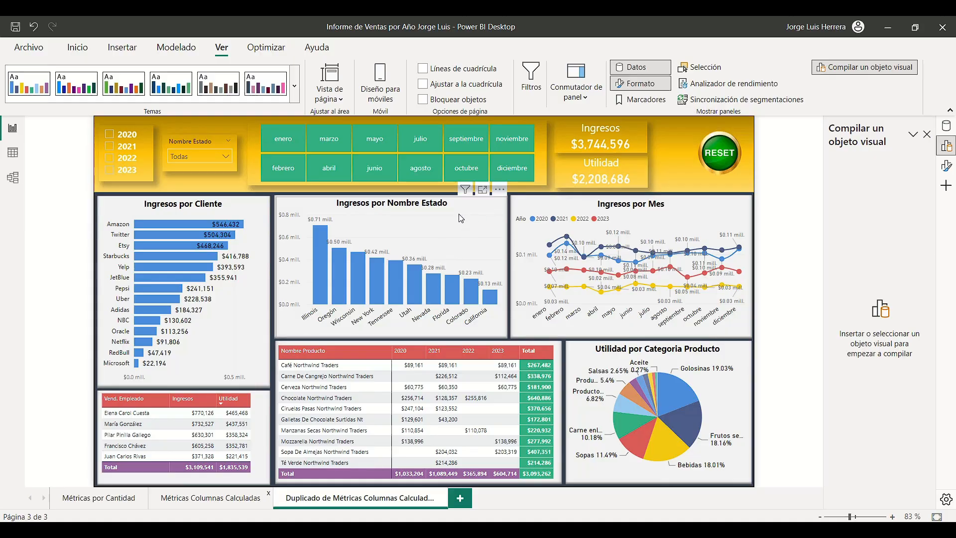
pyautogui.doubleClick(358, 498)
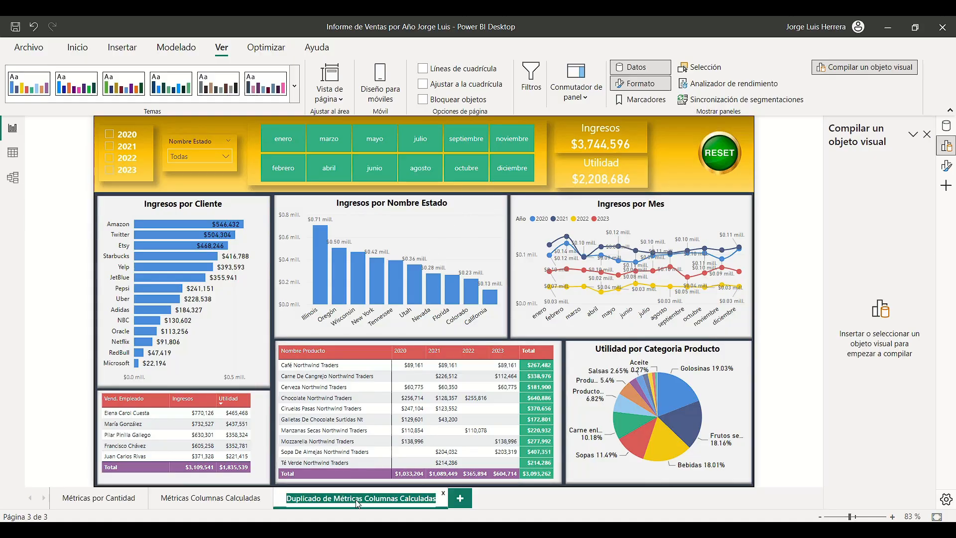
pyautogui.write('Medidas')
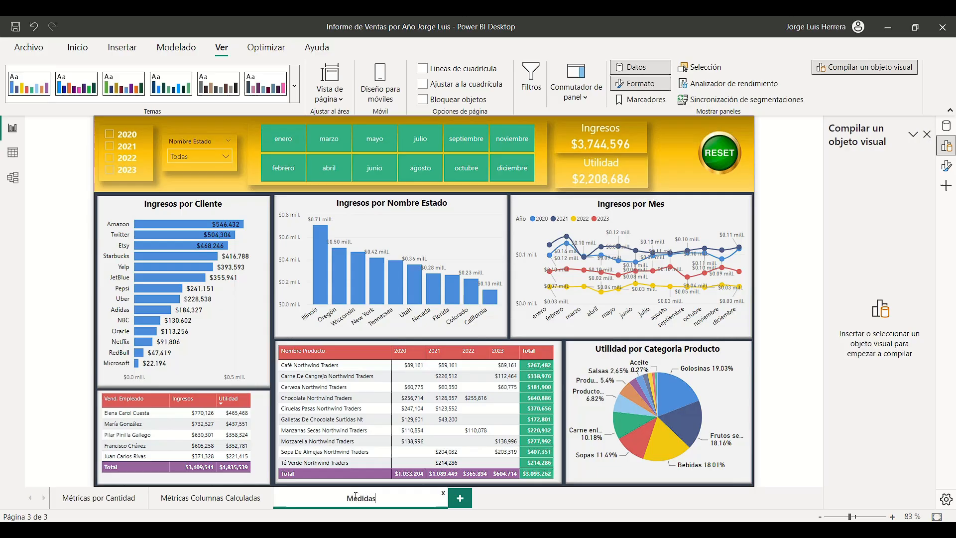
pyautogui.press('Return')
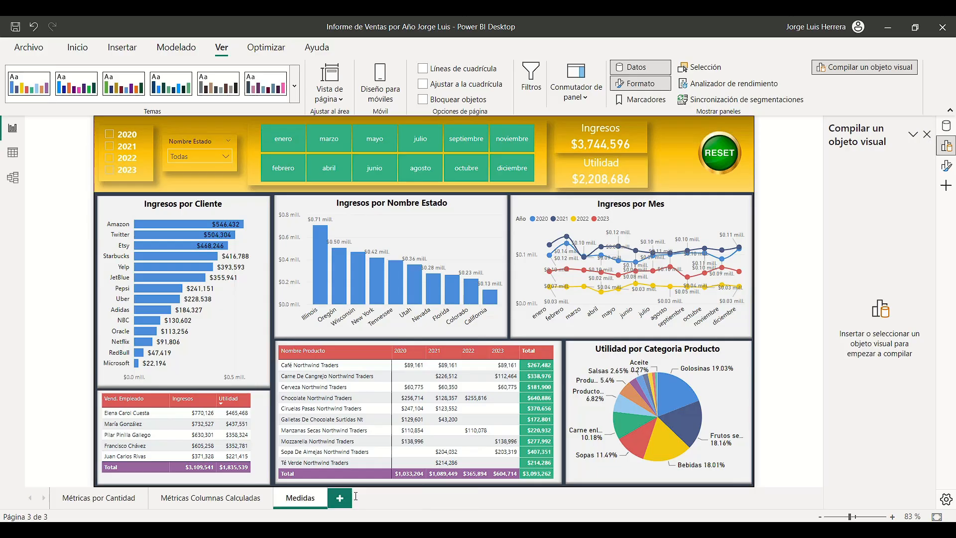
# - Inspect the fields used by the Ingresos por Mes line chart on the Medidas page and deselect it
pyautogui.click(487, 232)
pyautogui.click(716, 230)
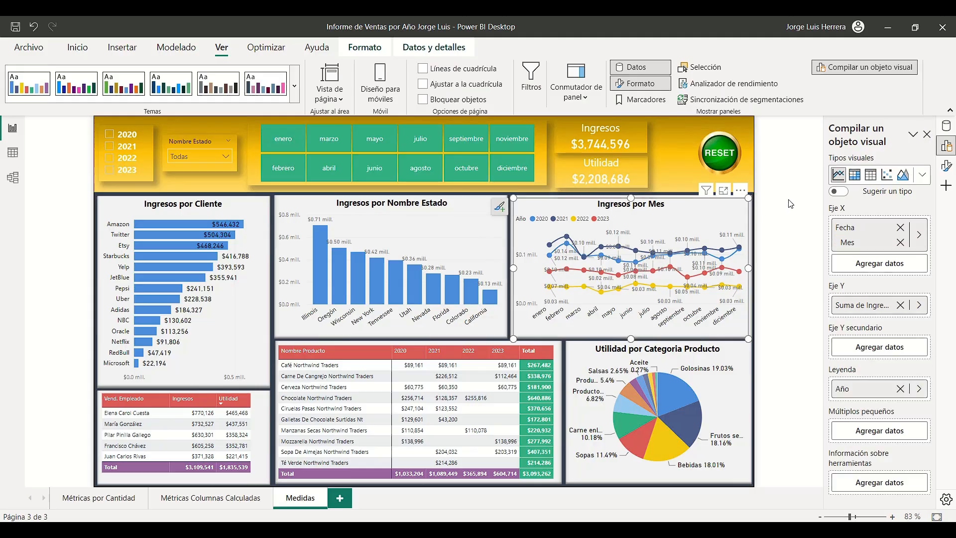
pyautogui.click(791, 203)
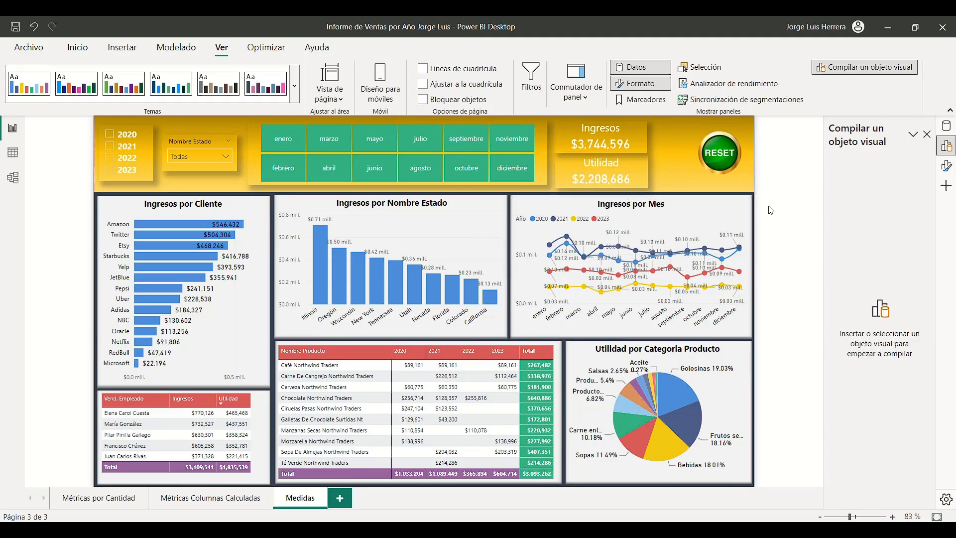
# - Show the report's data fields and examine those of the Ventas and Calendario tables, leaving only Ventas expanded
pyautogui.click(946, 127)
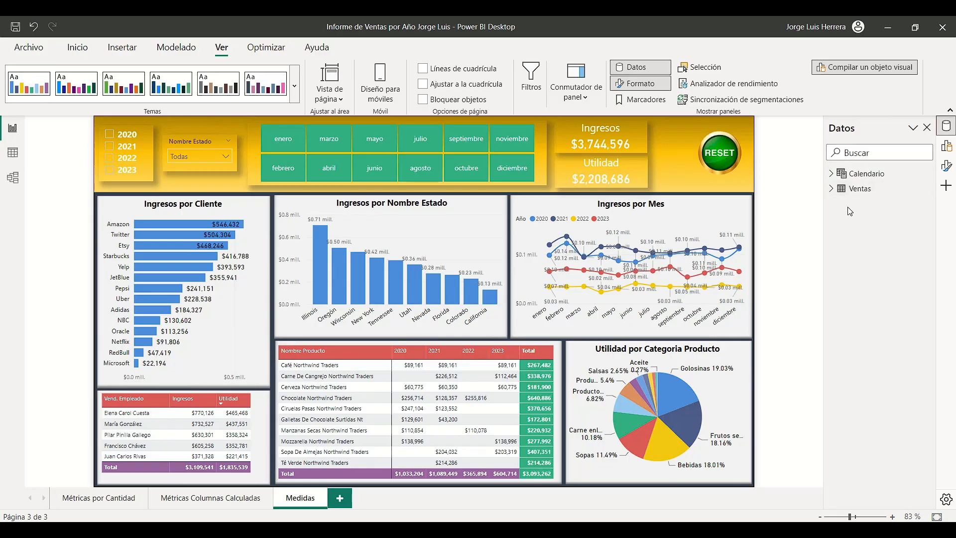
pyautogui.click(832, 189)
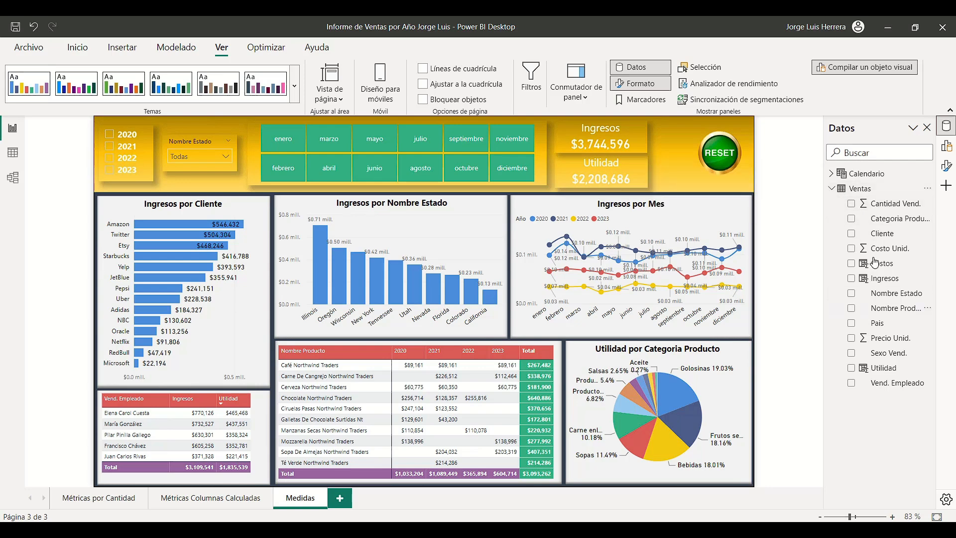
pyautogui.click(831, 174)
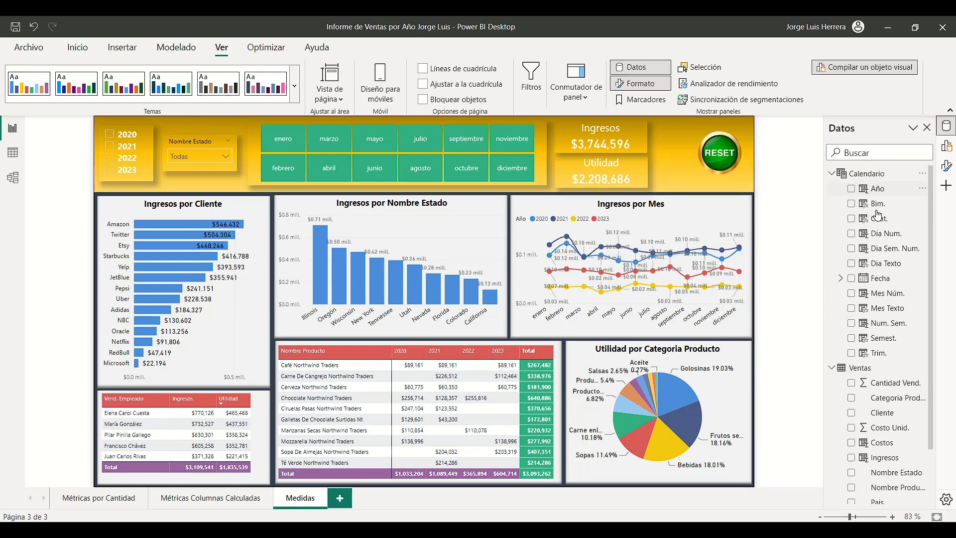
pyautogui.click(831, 174)
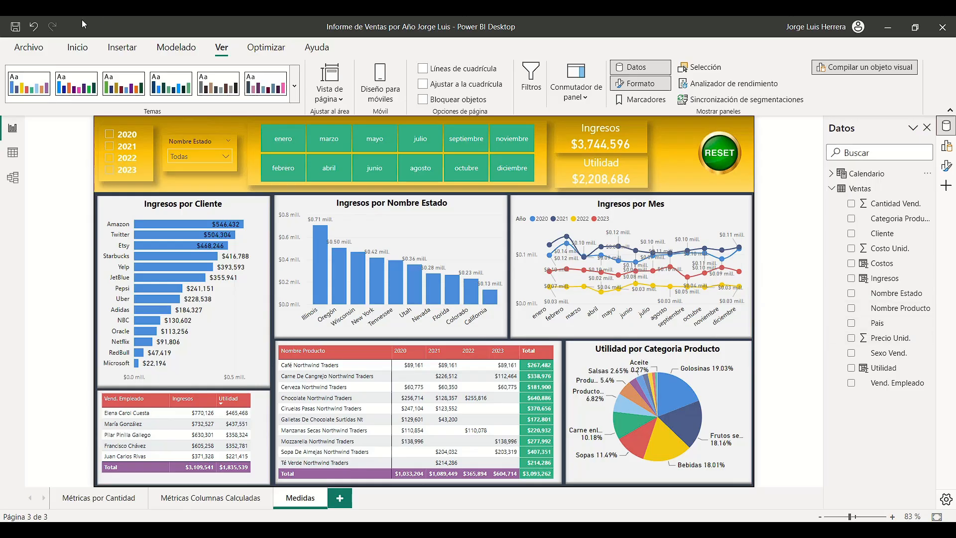
# - Create an empty manually entered table named Medidas DAX and load it into the model
pyautogui.click(78, 51)
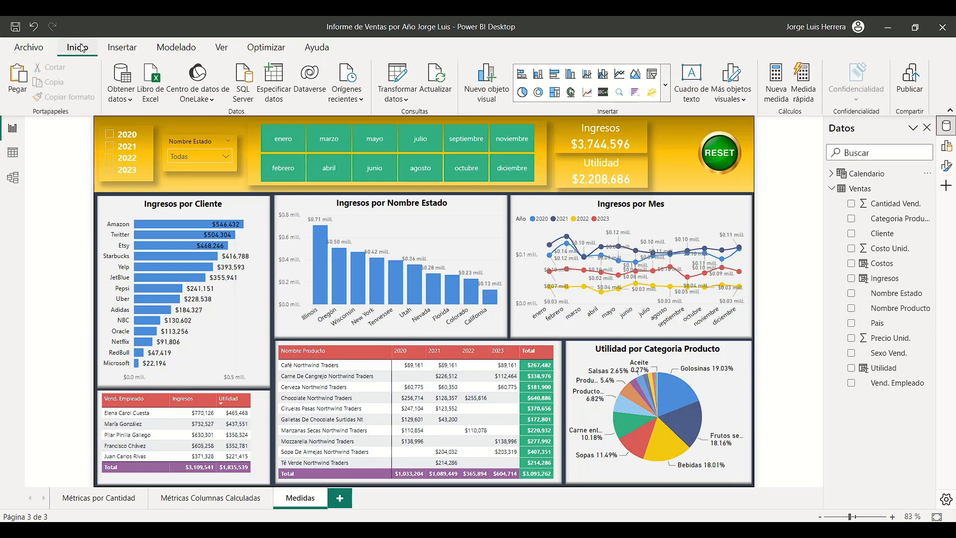
pyautogui.click(279, 79)
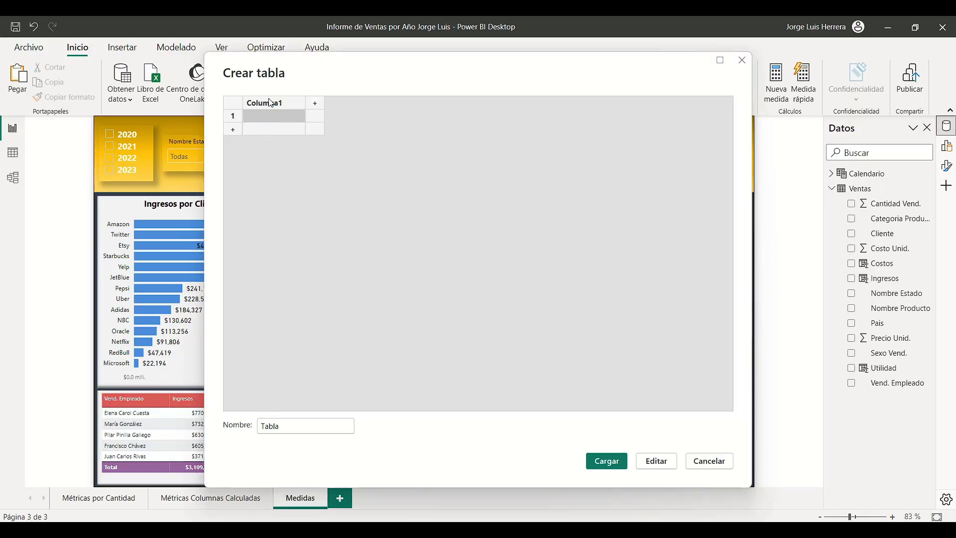
pyautogui.moveTo(284, 425); pyautogui.dragTo(226, 435)
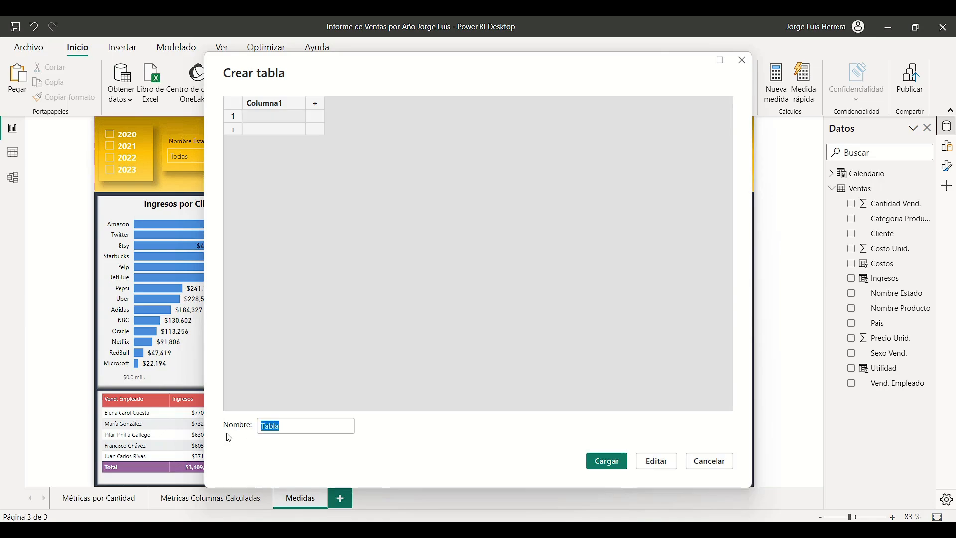
pyautogui.press('BackSpace')
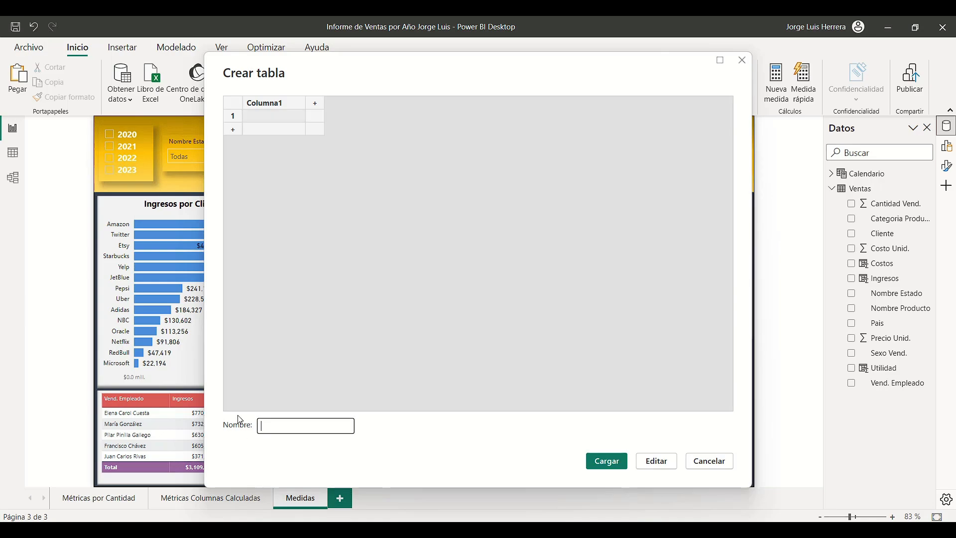
pyautogui.write('Medidas DAX')
pyautogui.moveTo(293, 428); pyautogui.dragTo(310, 431)
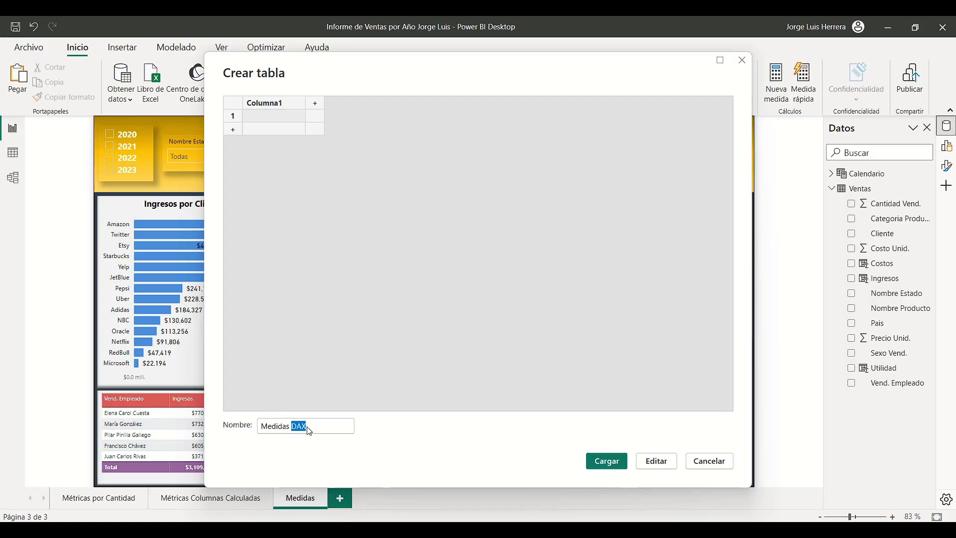
pyautogui.click(318, 429)
pyautogui.click(618, 462)
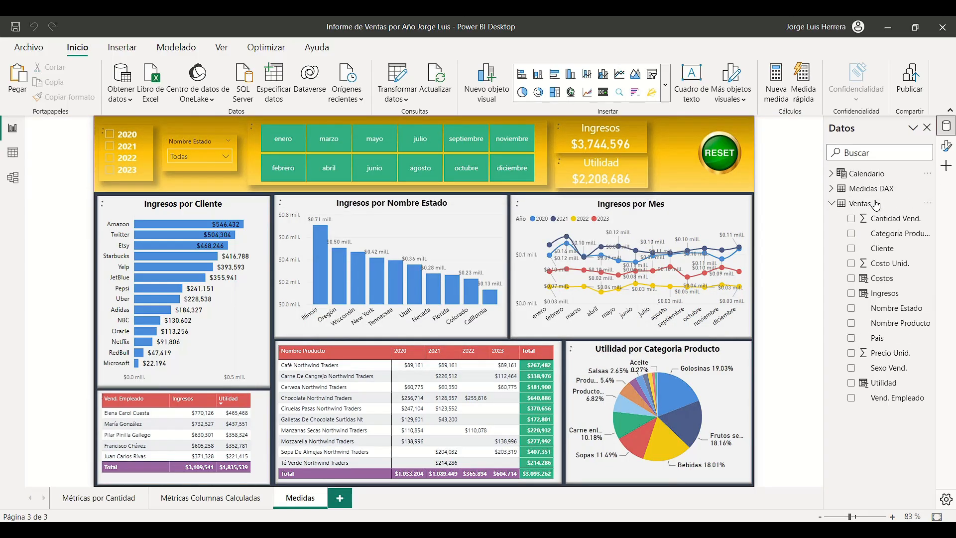
# - Collapse the Ventas fields, check the Calendario, Medidas DAX and Ventas tables in turn, and expand Medidas DAX to see its column
pyautogui.click(831, 203)
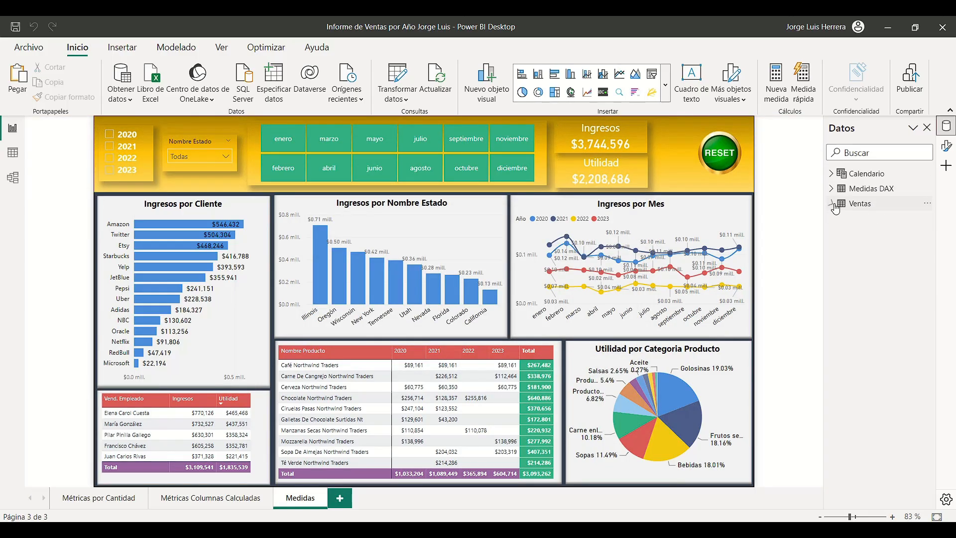
pyautogui.click(870, 179)
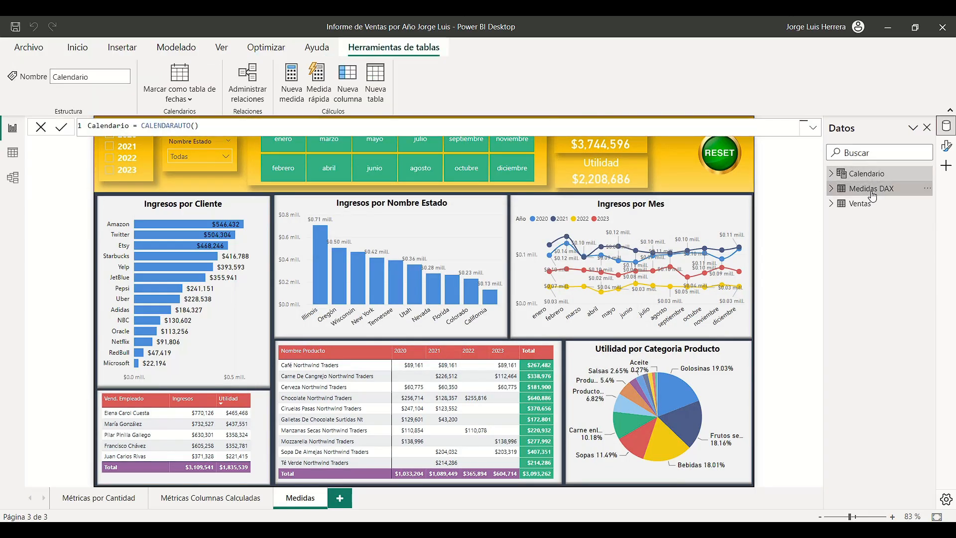
pyautogui.click(872, 192)
pyautogui.click(866, 207)
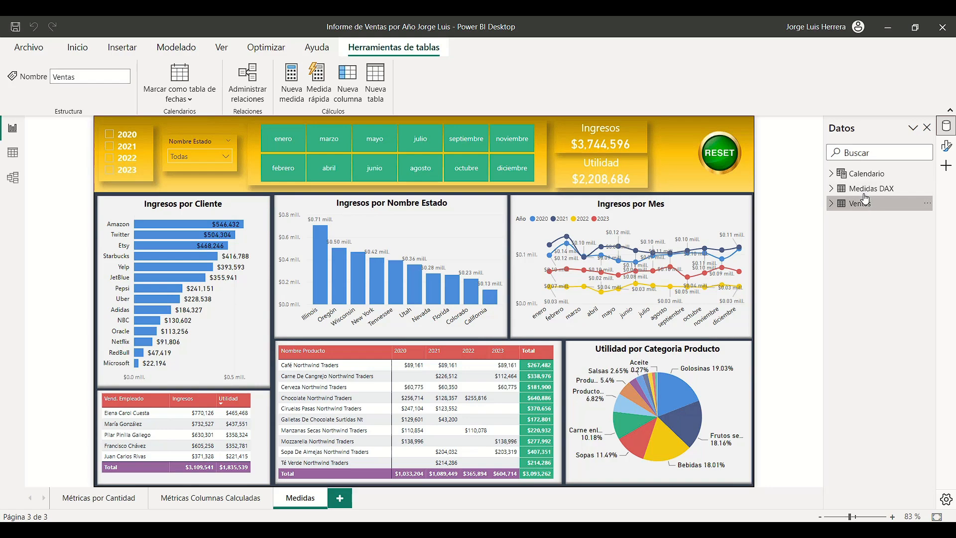
pyautogui.click(871, 192)
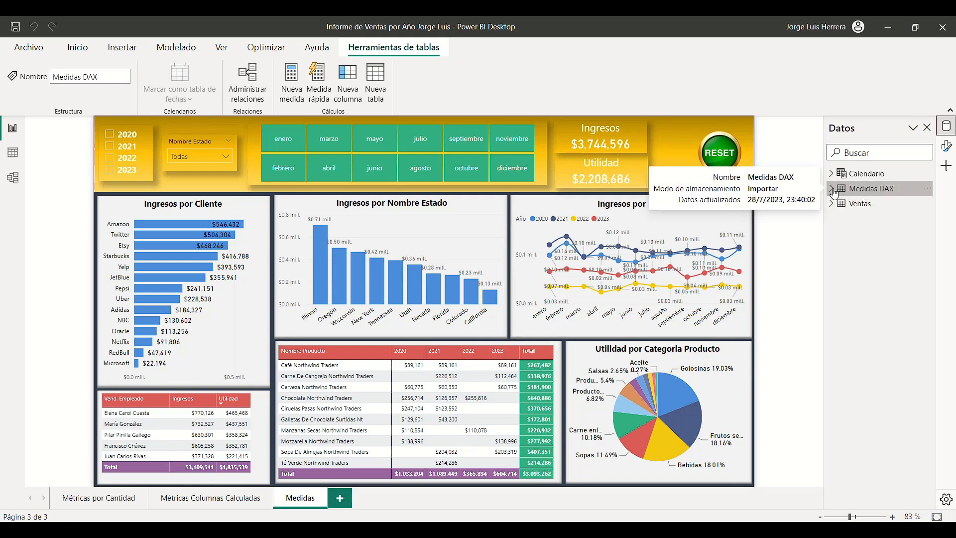
pyautogui.click(830, 191)
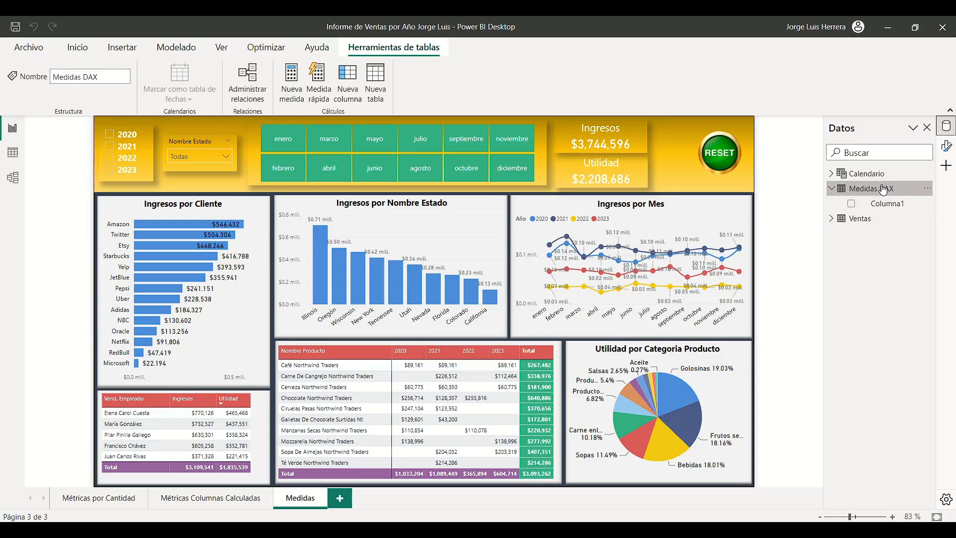
# - Review the options available for Columna1 without applying any, and compare the Calendario table with Medidas DAX
pyautogui.rightClick(885, 205)
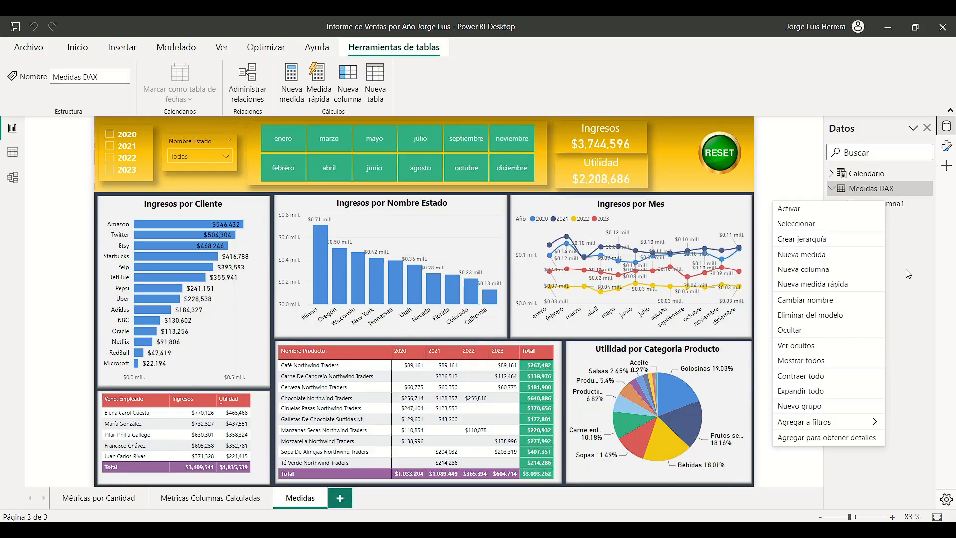
pyautogui.click(904, 249)
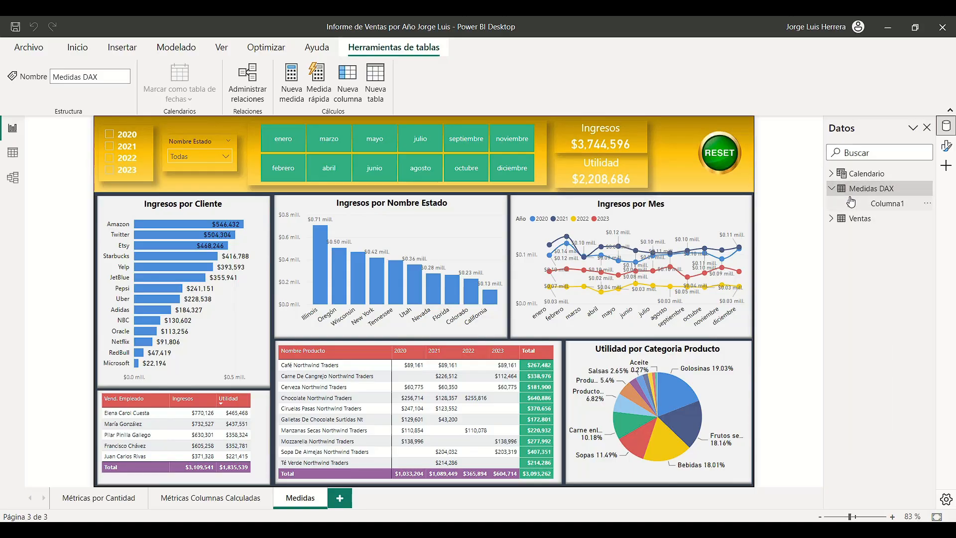
pyautogui.click(865, 221)
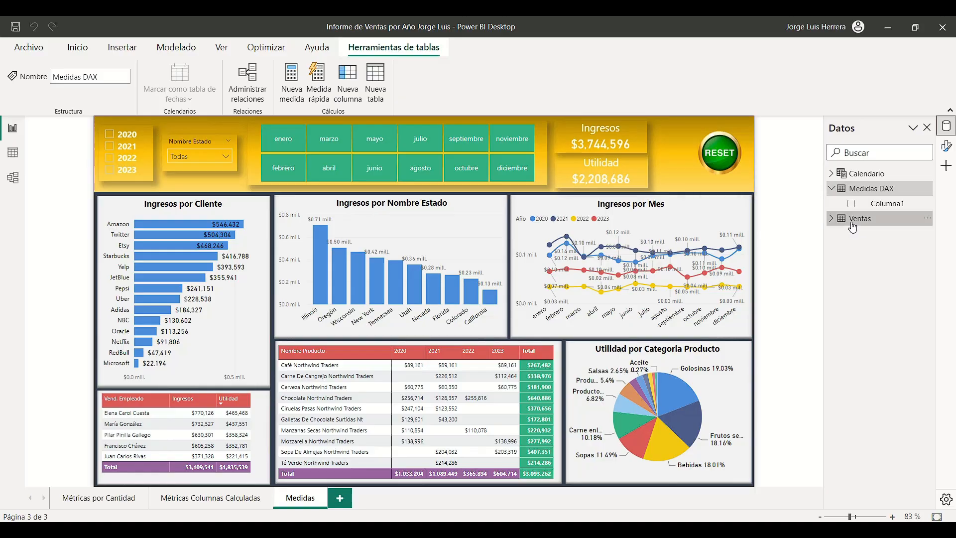
pyautogui.click(866, 173)
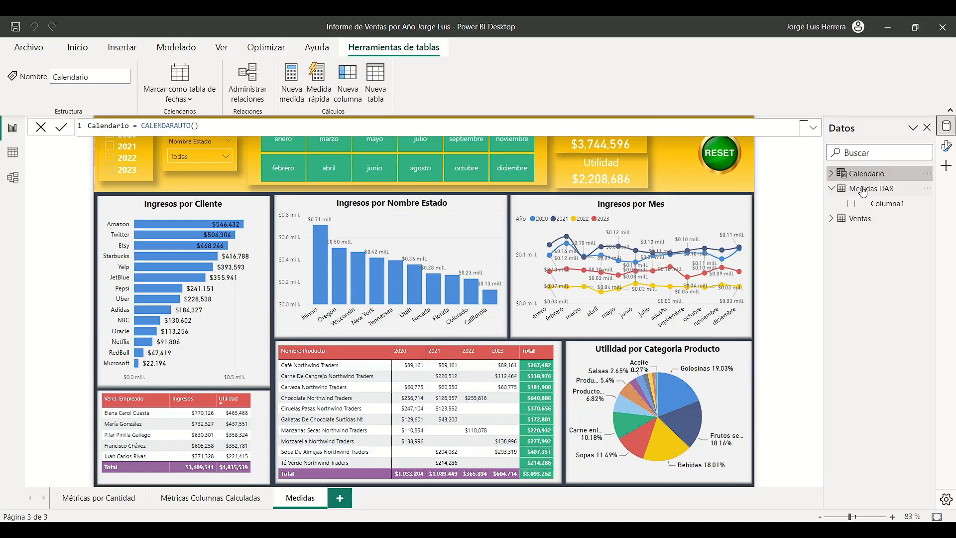
pyautogui.click(864, 190)
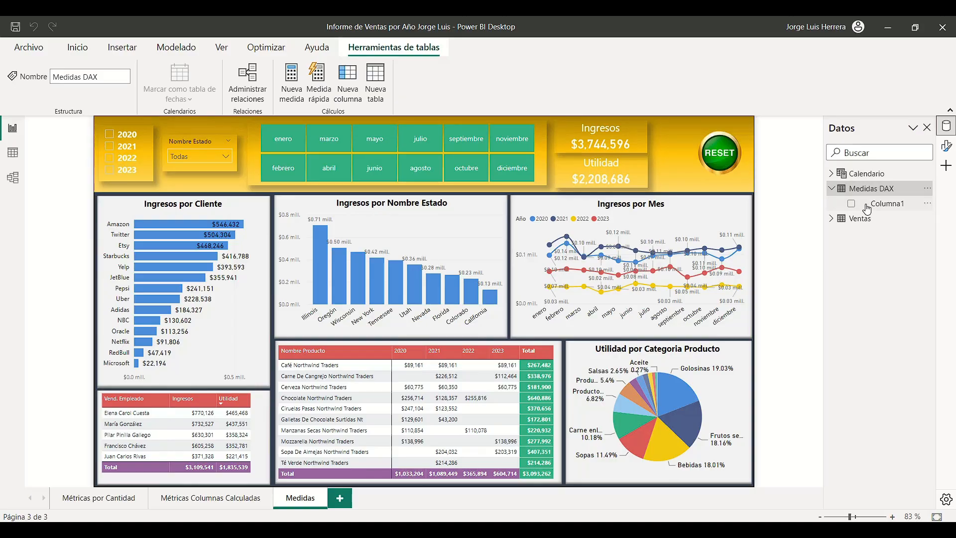
# - Show the model diagram and collapse the properties and data areas beside it to free up space
pyautogui.click(13, 180)
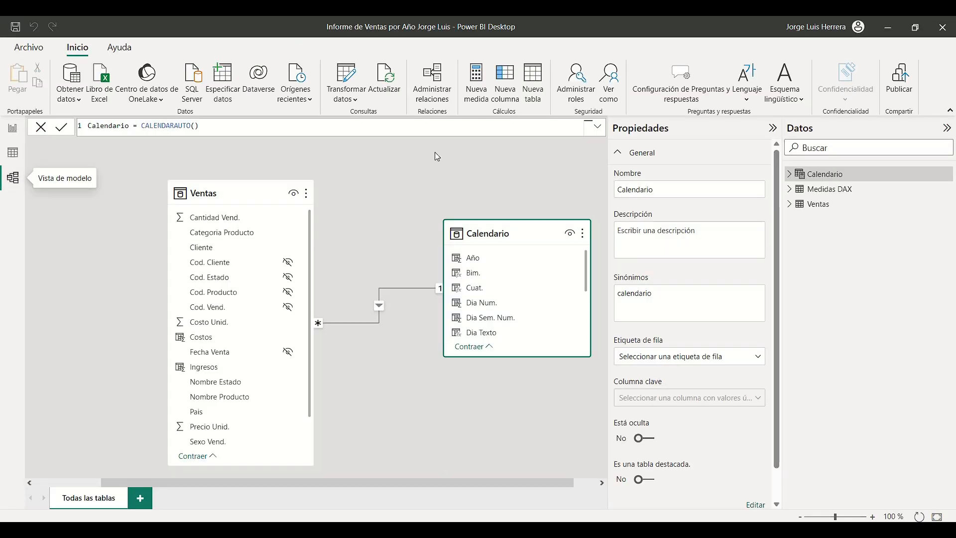
pyautogui.click(772, 128)
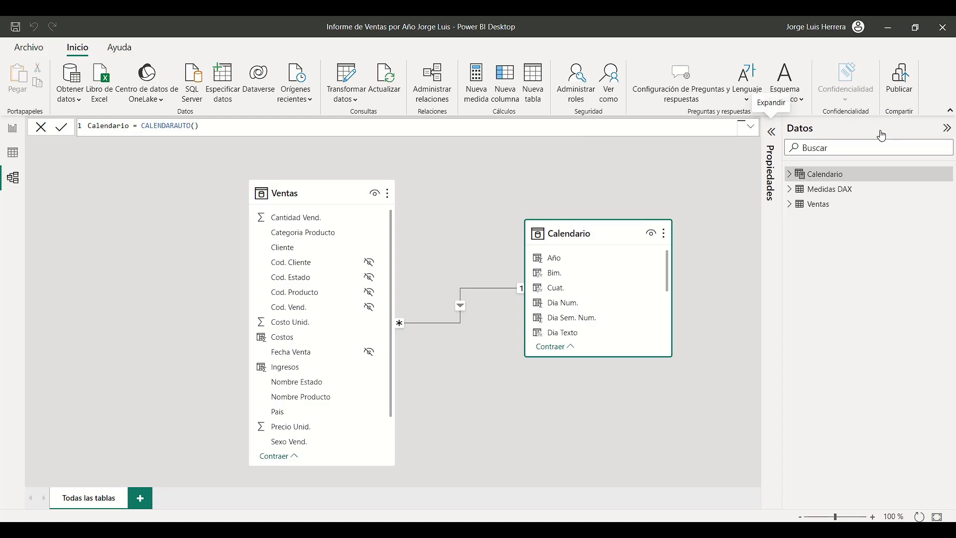
pyautogui.click(948, 130)
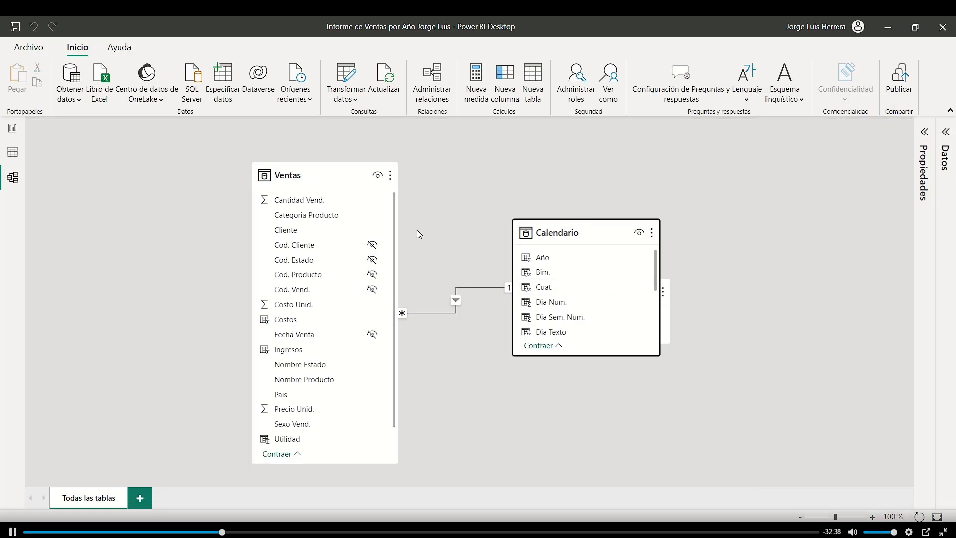
# - Spread the tables out in the model diagram, with Ventas first, Calendario in the middle and Medidas DAX beyond it
pyautogui.moveTo(326, 180); pyautogui.dragTo(309, 179)
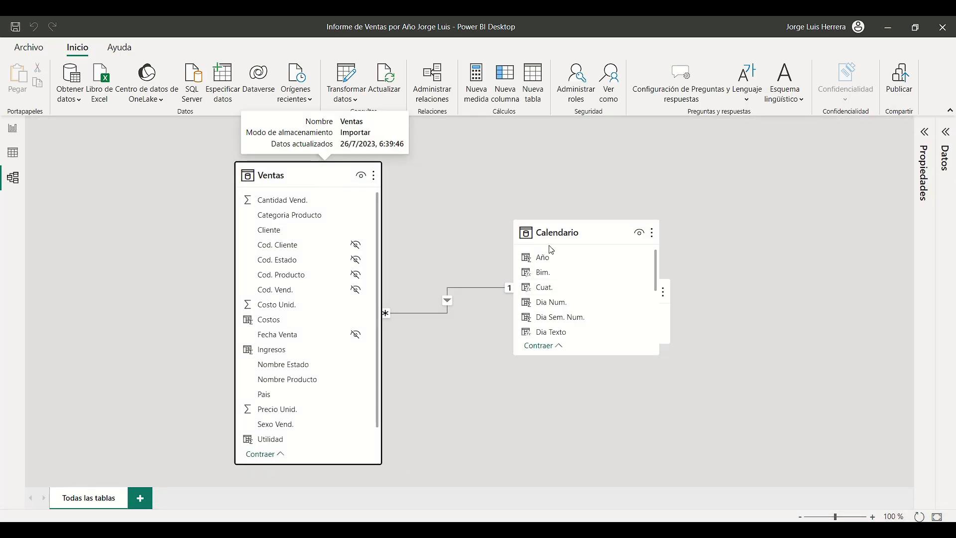
pyautogui.moveTo(560, 232); pyautogui.dragTo(471, 302)
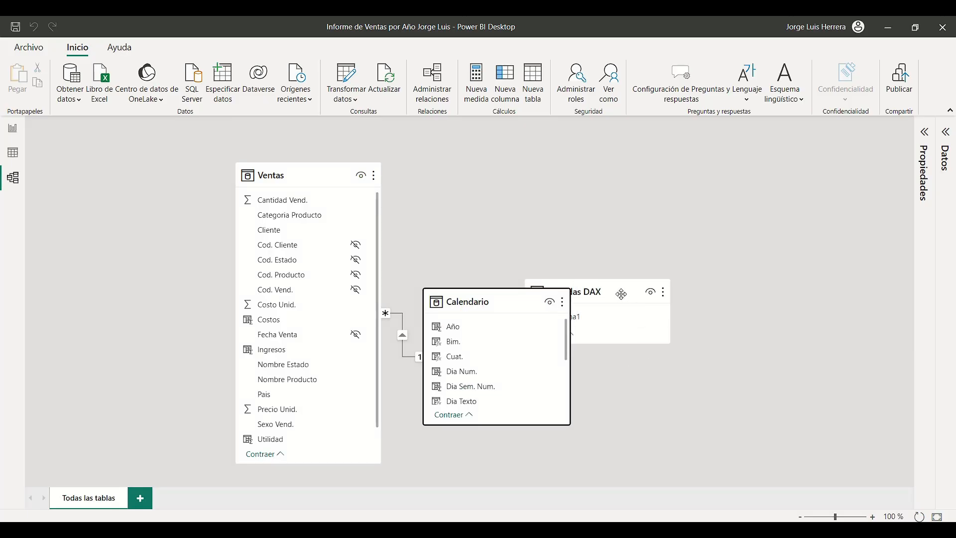
pyautogui.moveTo(623, 298); pyautogui.dragTo(779, 204)
pyautogui.moveTo(511, 307); pyautogui.dragTo(573, 262)
pyautogui.moveTo(292, 176); pyautogui.dragTo(195, 150)
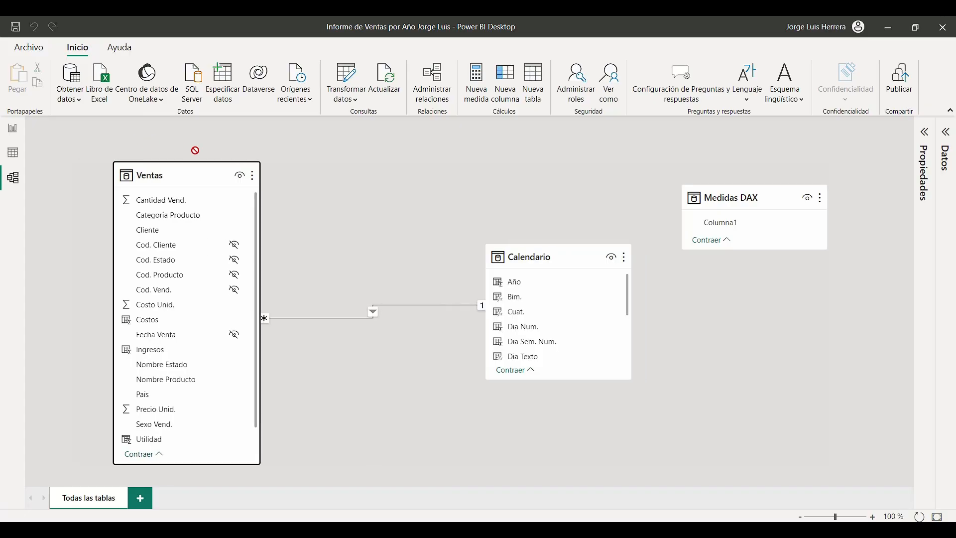
pyautogui.moveTo(541, 258); pyautogui.dragTo(433, 258)
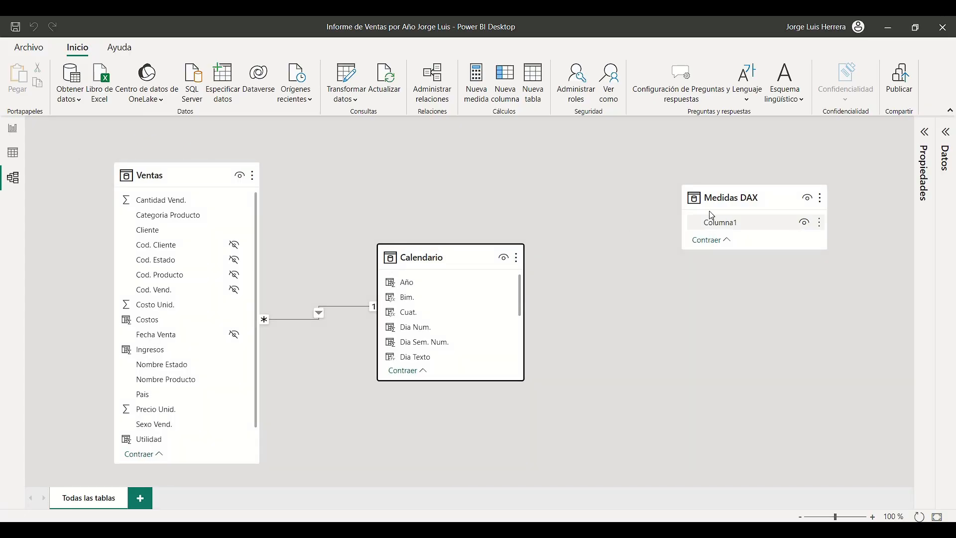
pyautogui.moveTo(733, 198); pyautogui.dragTo(645, 175)
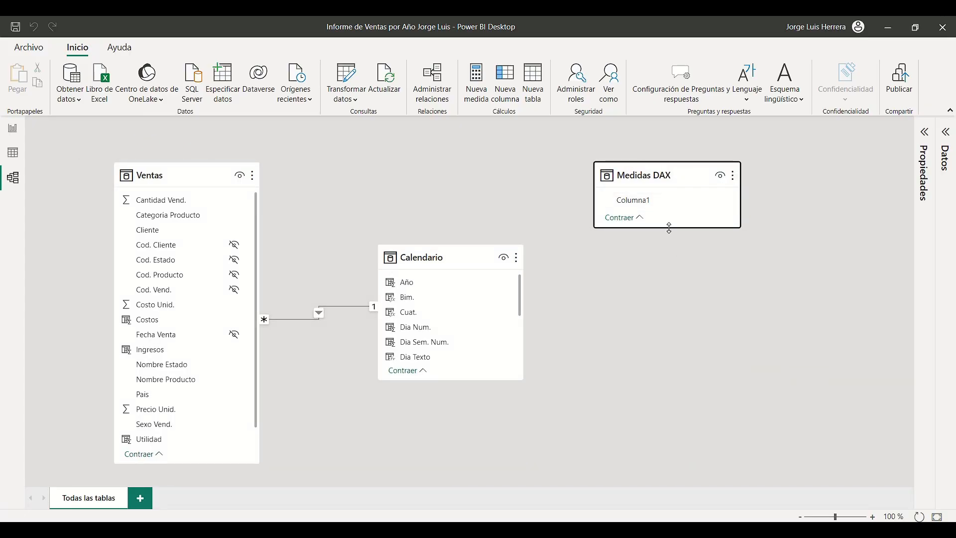
# - Lengthen the Medidas DAX table in the diagram to slightly more than the height of Ventas and move it closer to Calendario
pyautogui.moveTo(668, 228); pyautogui.dragTo(670, 473)
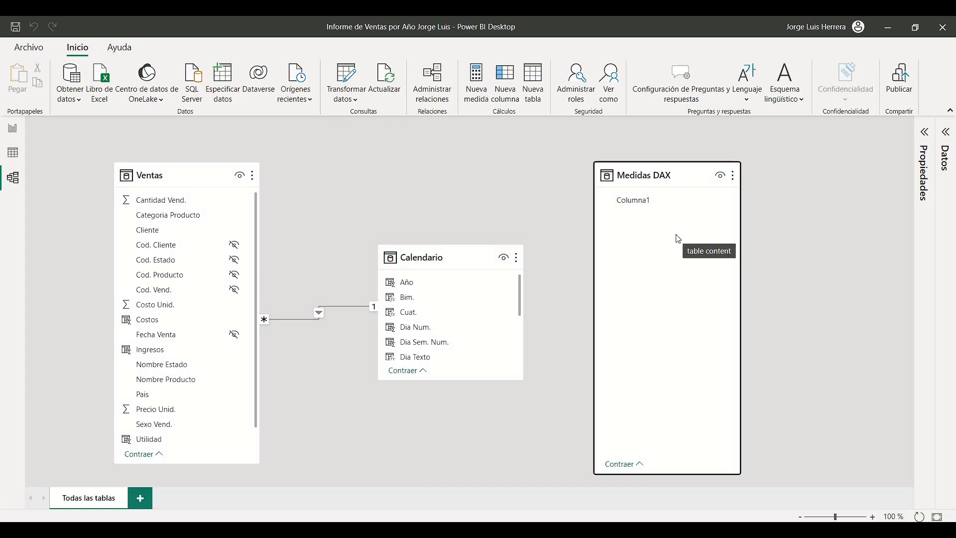
pyautogui.moveTo(643, 175)
pyautogui.mouseDown()
pyautogui.moveTo(629, 180)
pyautogui.moveTo(637, 175)
pyautogui.mouseUp()
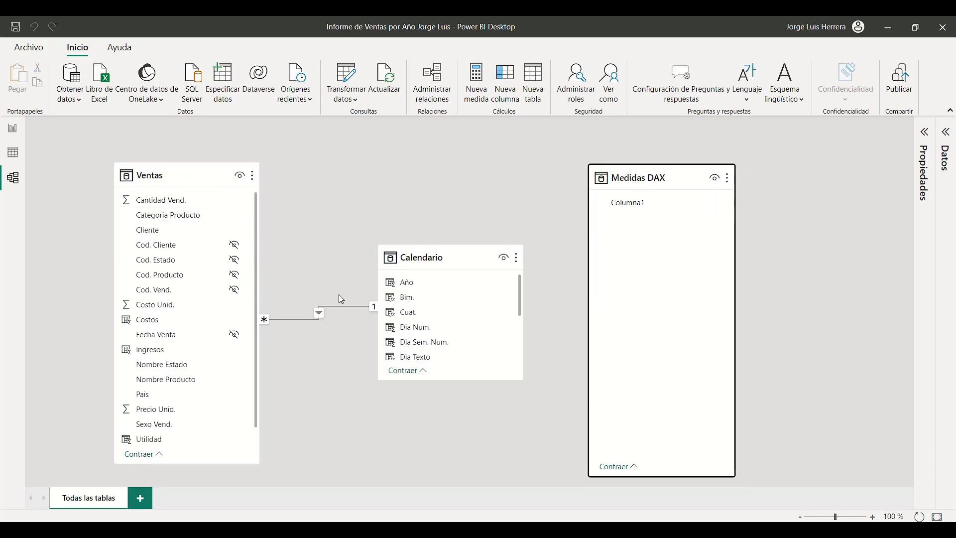
pyautogui.moveTo(642, 180); pyautogui.dragTo(607, 128)
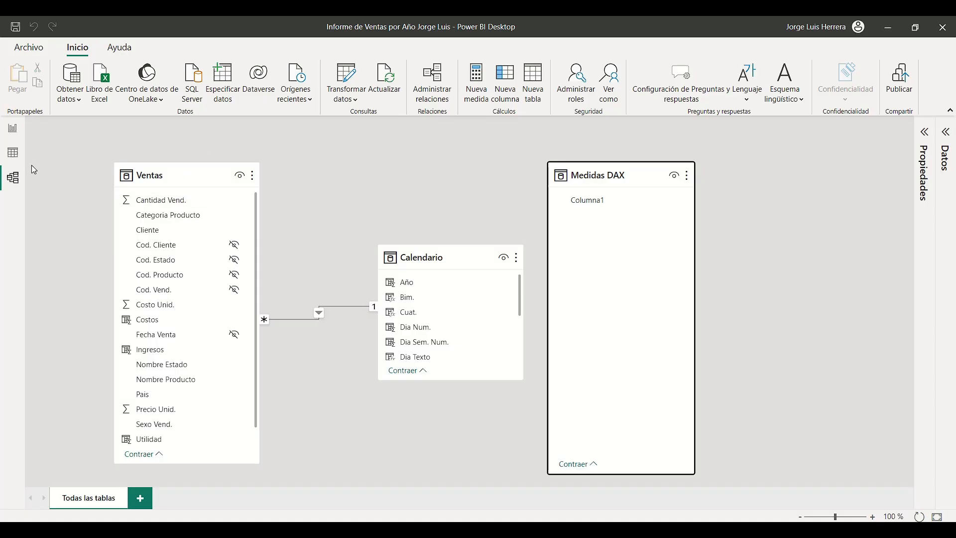
# - Examine the rows of the Calendario, Ventas and Medidas DAX tables in turn, collapsing the Calendario and Ventas field lists
pyautogui.click(14, 154)
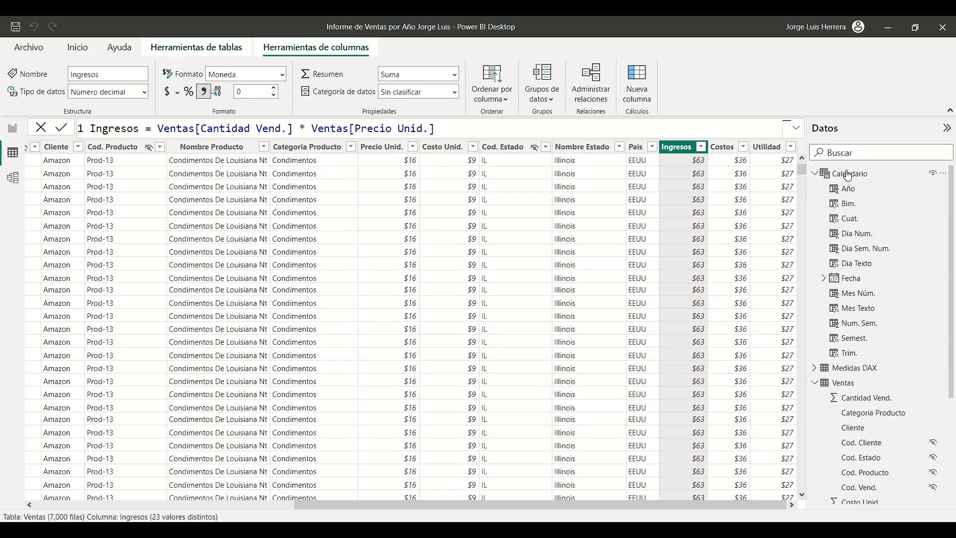
pyautogui.click(822, 179)
pyautogui.click(851, 176)
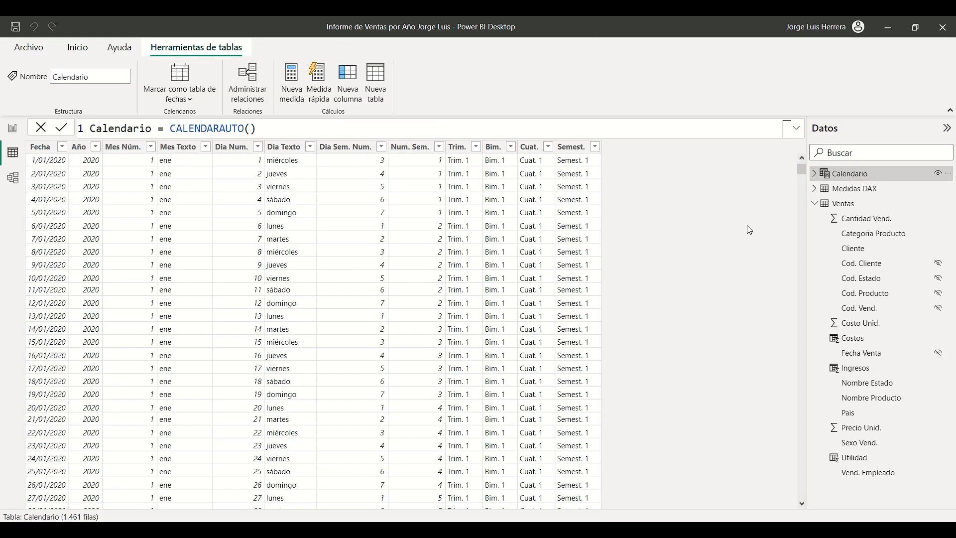
pyautogui.click(842, 204)
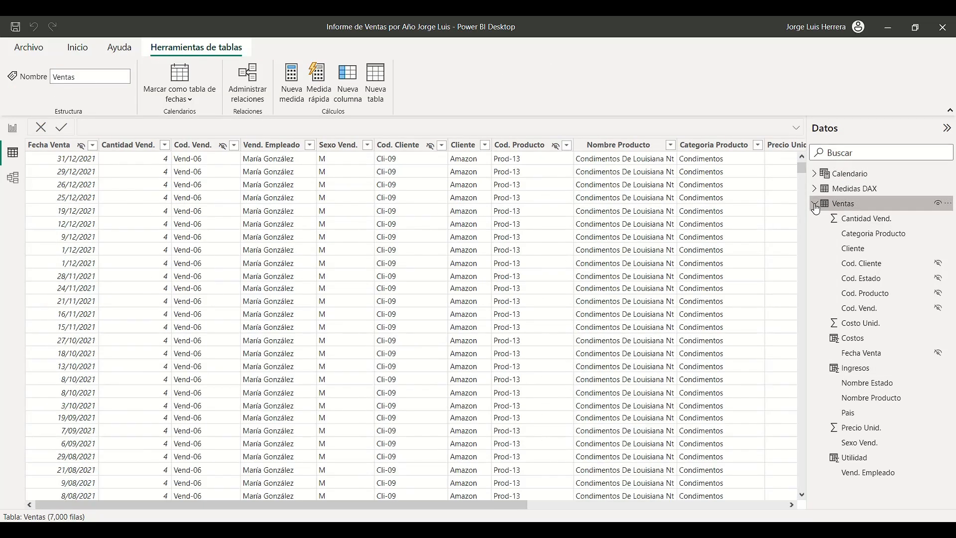
pyautogui.click(815, 204)
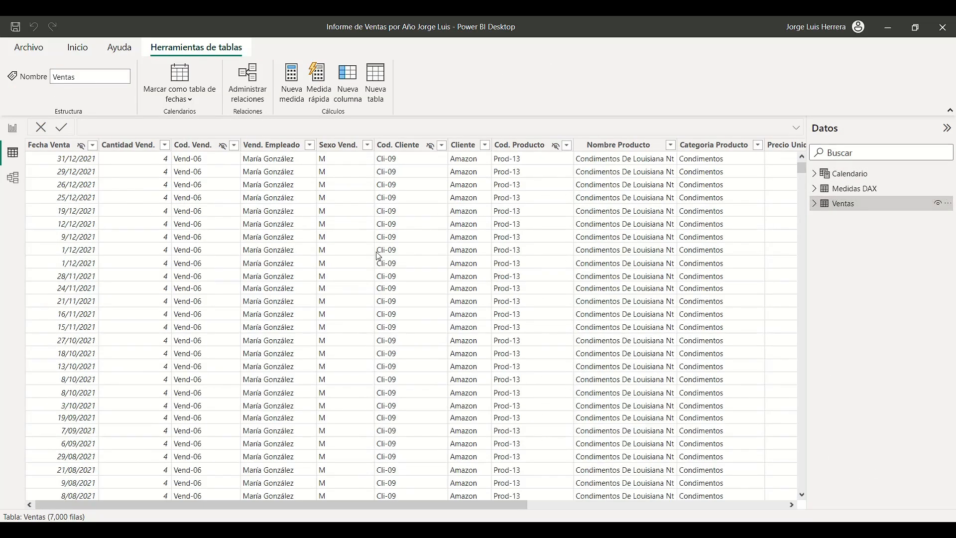
pyautogui.click(849, 190)
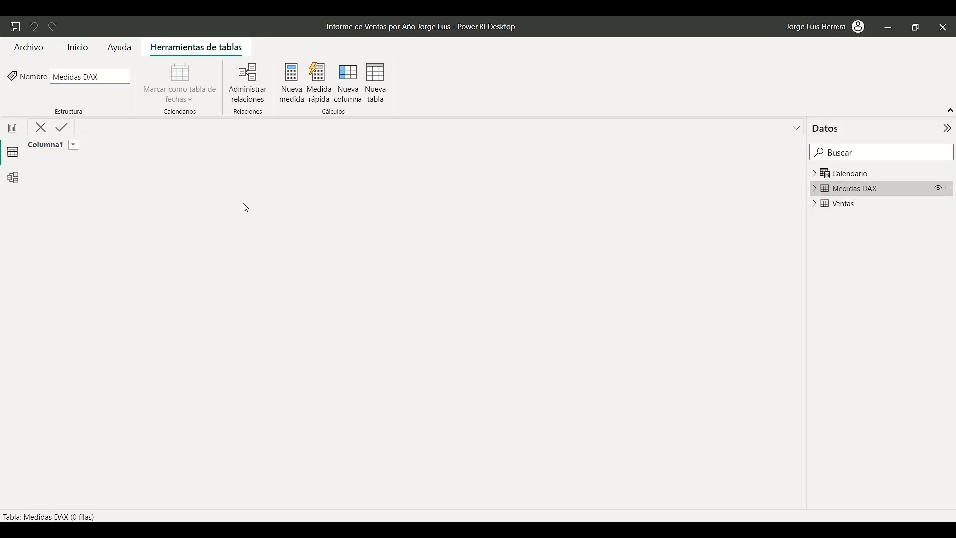
# - Return to the report's Medidas page, expand the Ventas fields and widen the field list to show full names
pyautogui.click(12, 131)
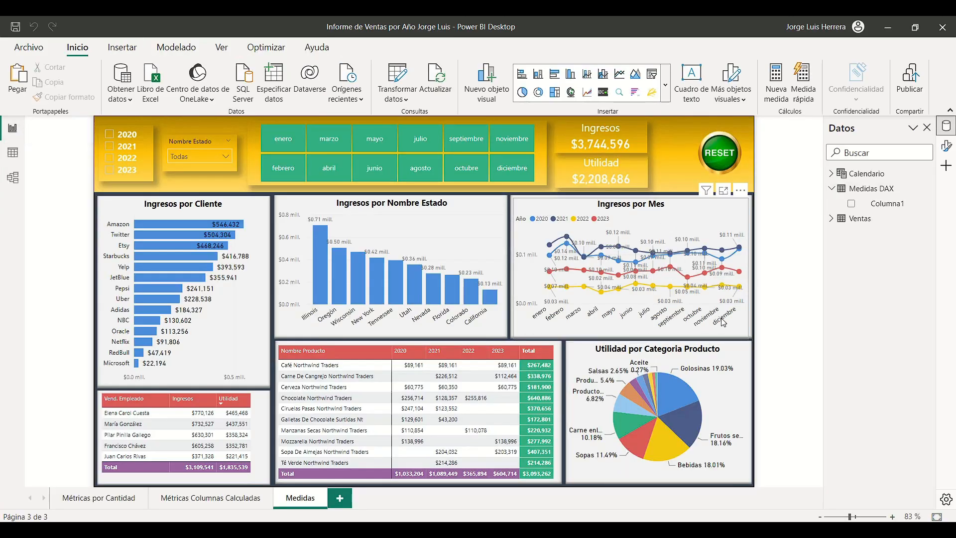
pyautogui.click(833, 220)
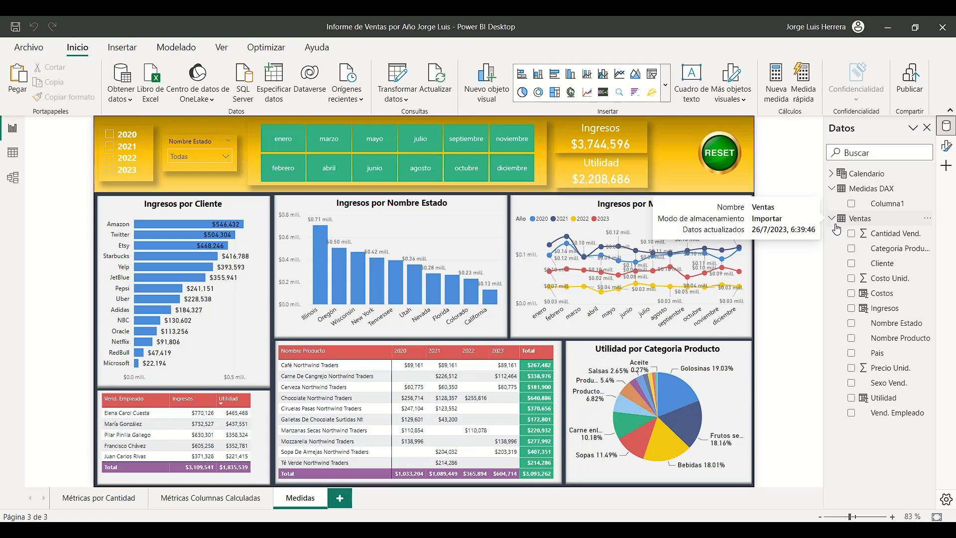
pyautogui.moveTo(825, 250); pyautogui.dragTo(805, 256)
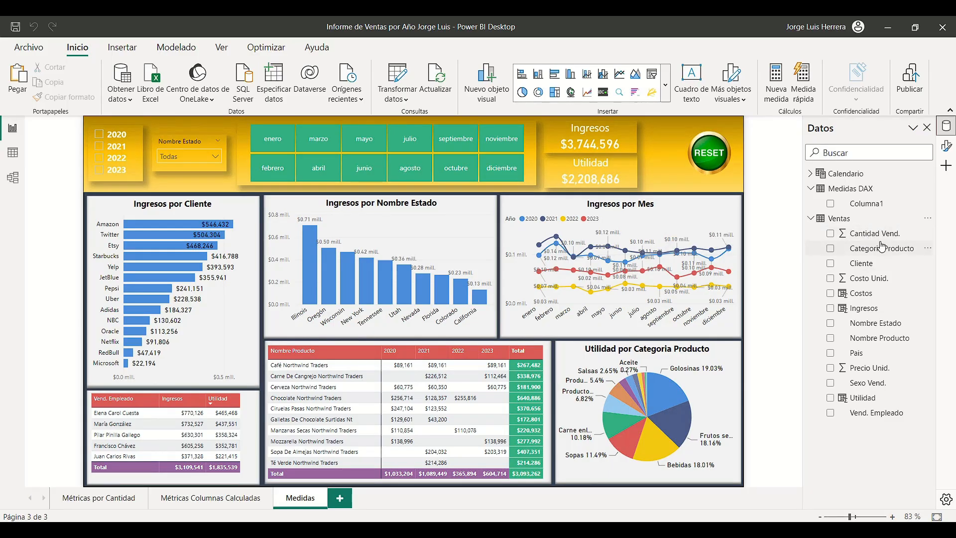
# - Review the Ventas columns Cantidad Vend., Costo Unid. and Precio Unid. and the formulas of Costos, Ingresos and Utilidad
pyautogui.click(872, 234)
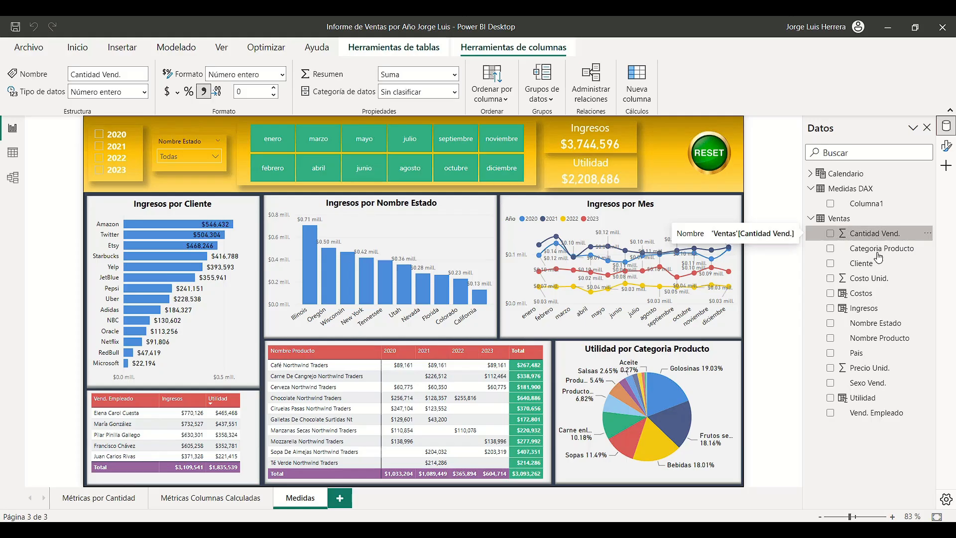
pyautogui.click(871, 283)
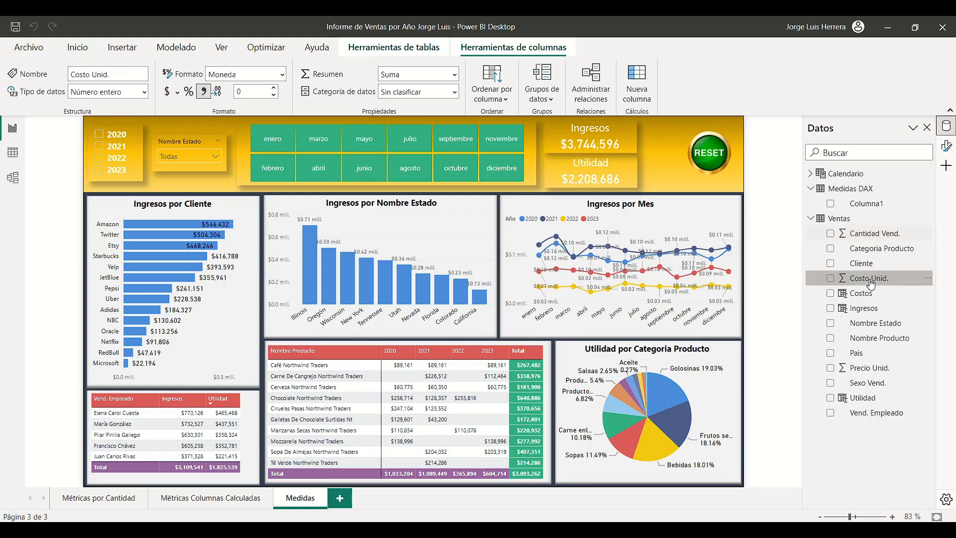
pyautogui.click(870, 370)
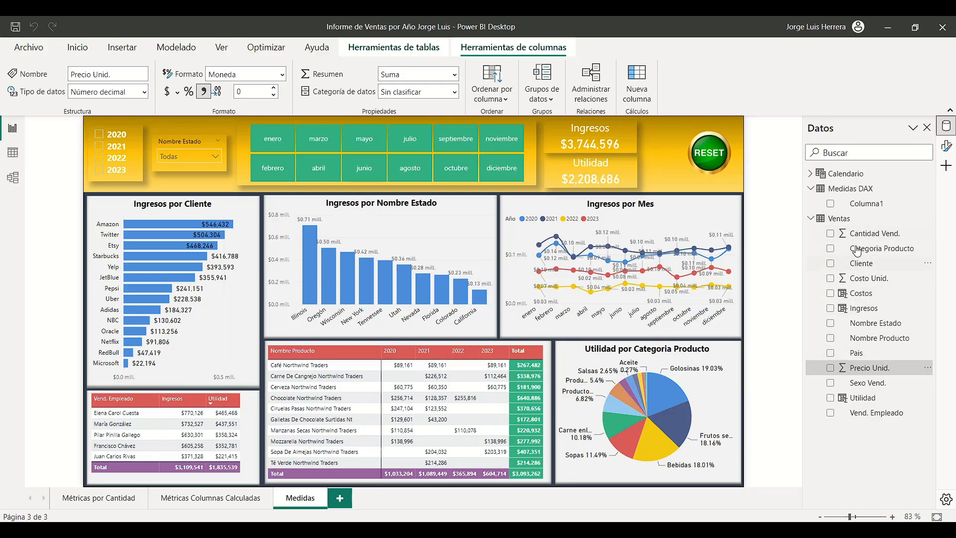
pyautogui.click(867, 298)
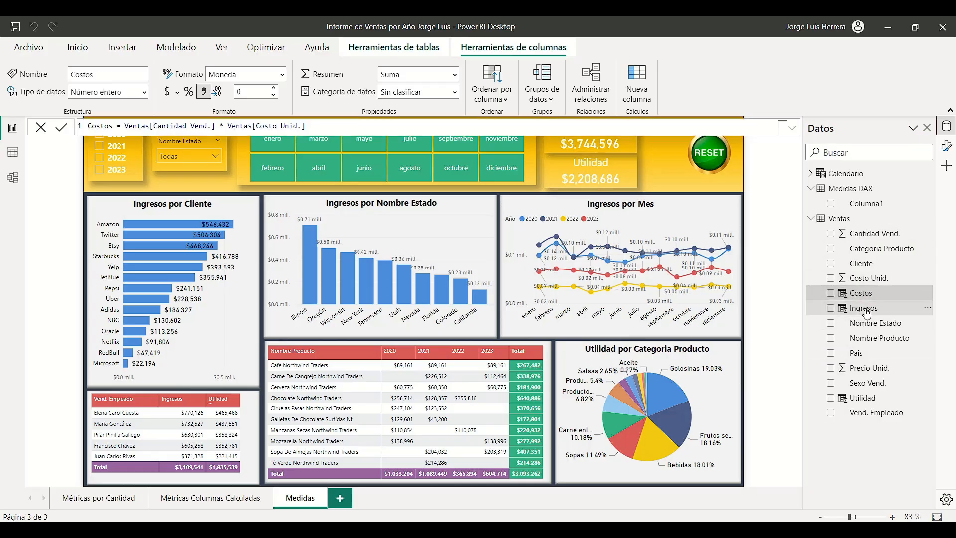
pyautogui.click(866, 310)
pyautogui.click(866, 398)
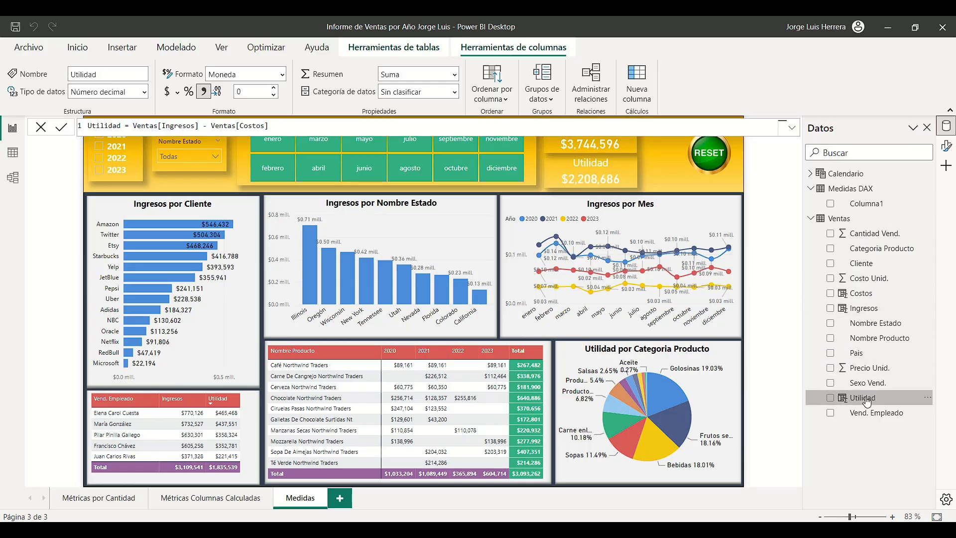
pyautogui.click(861, 296)
pyautogui.click(864, 308)
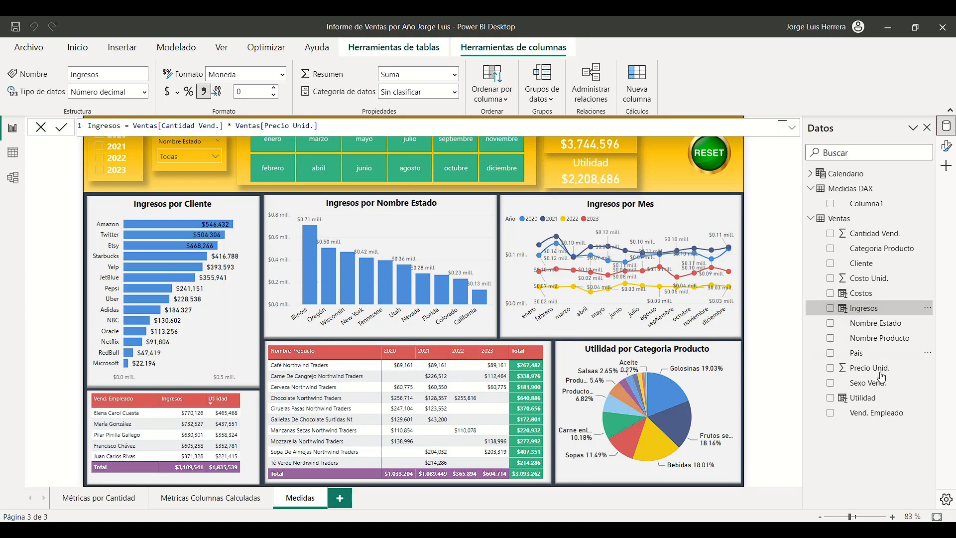
pyautogui.click(866, 398)
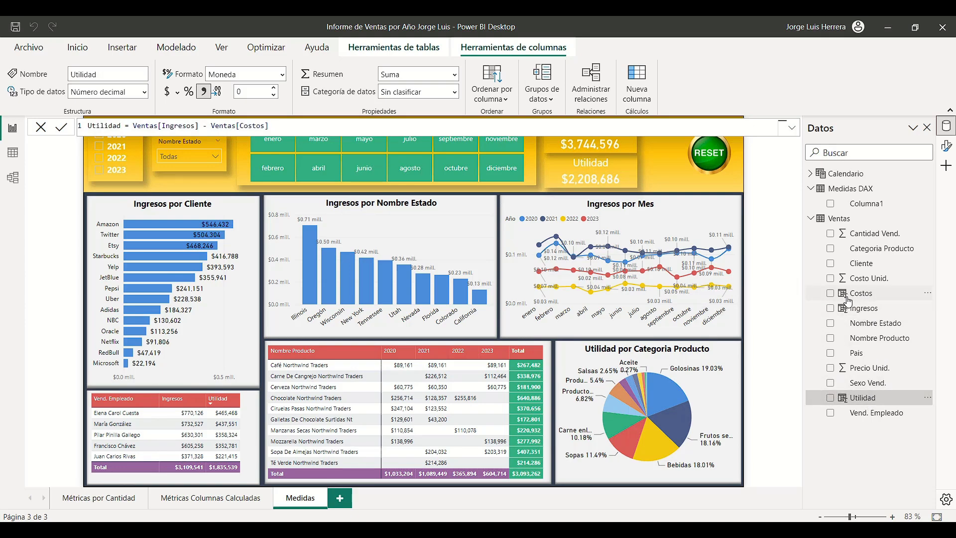
pyautogui.click(871, 235)
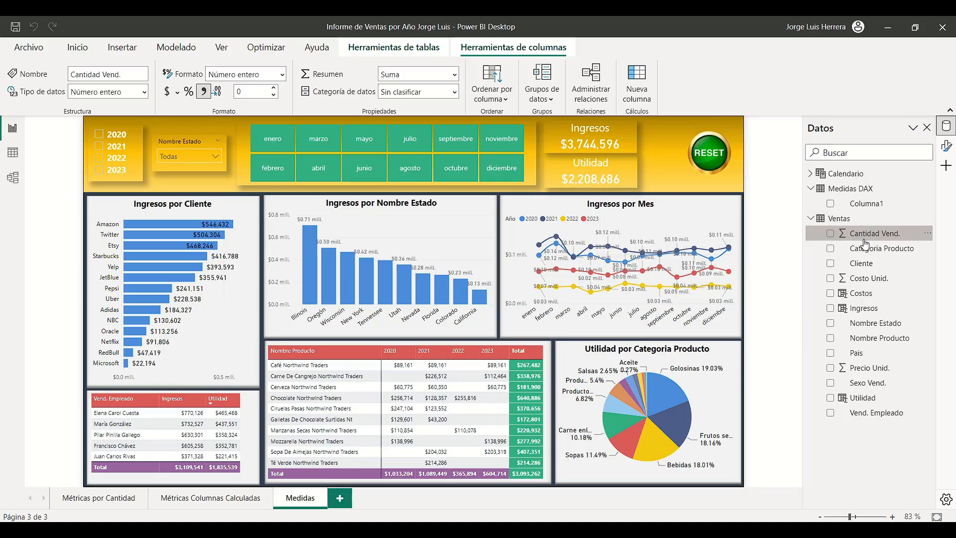
# - Add a new measure to the Medidas DAX table and enlarge the formula text
pyautogui.rightClick(843, 195)
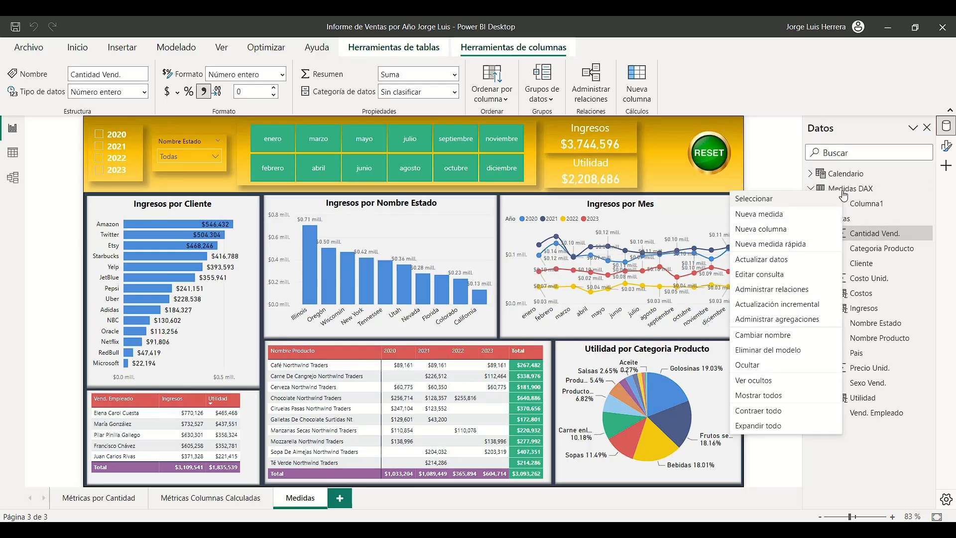
pyautogui.click(772, 214)
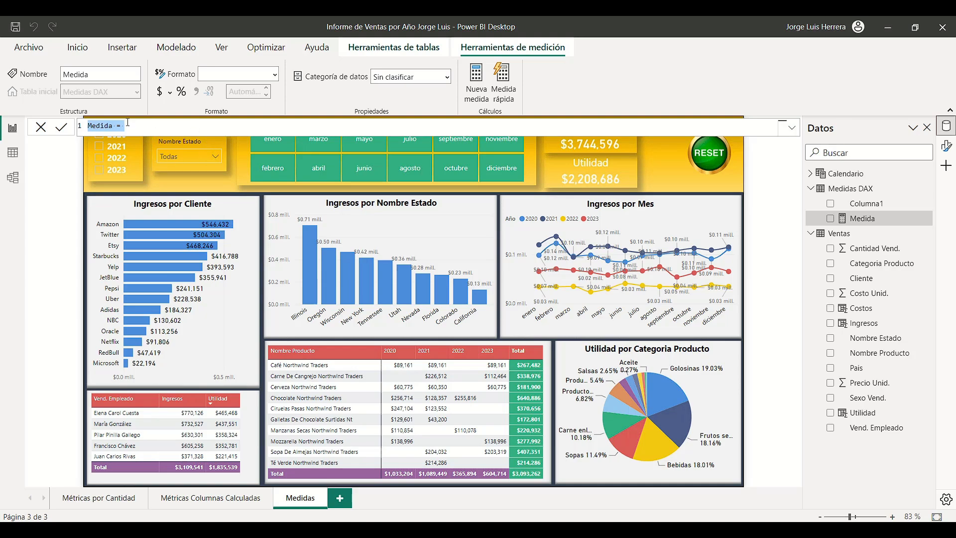
pyautogui.scroll(3, 129, 122)
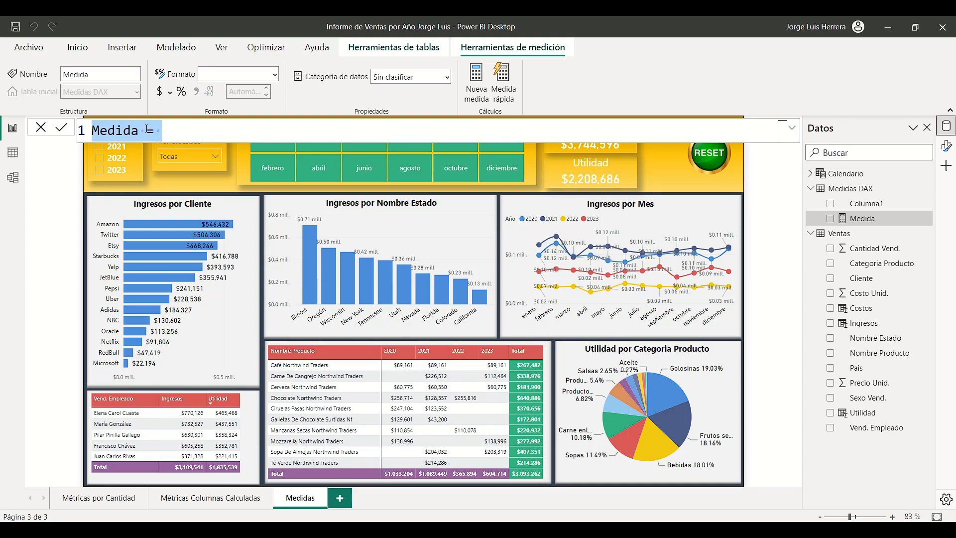
pyautogui.scroll(-1, 148, 129)
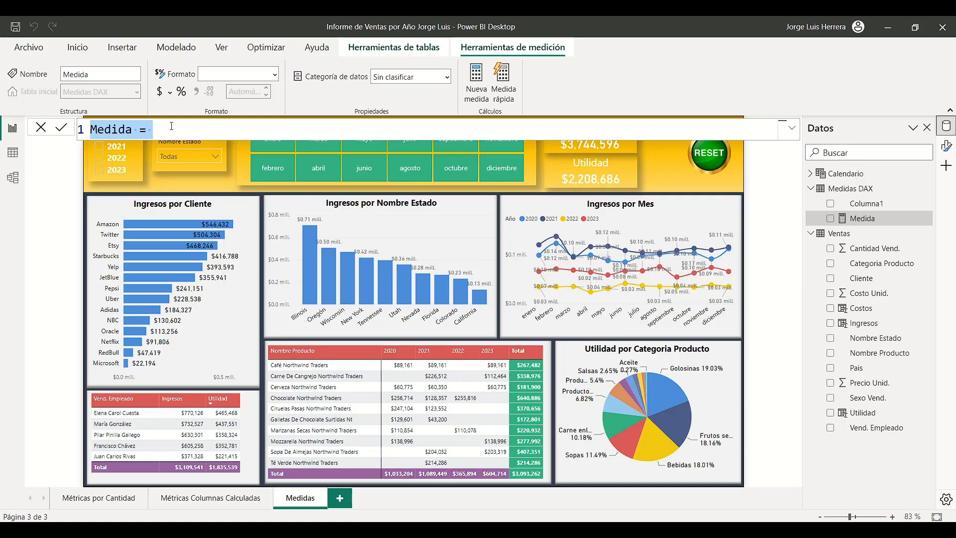
# - Name the new measure Cantidad and define it as SUM(Ventas[Cantidad Vend.])
pyautogui.write('I')
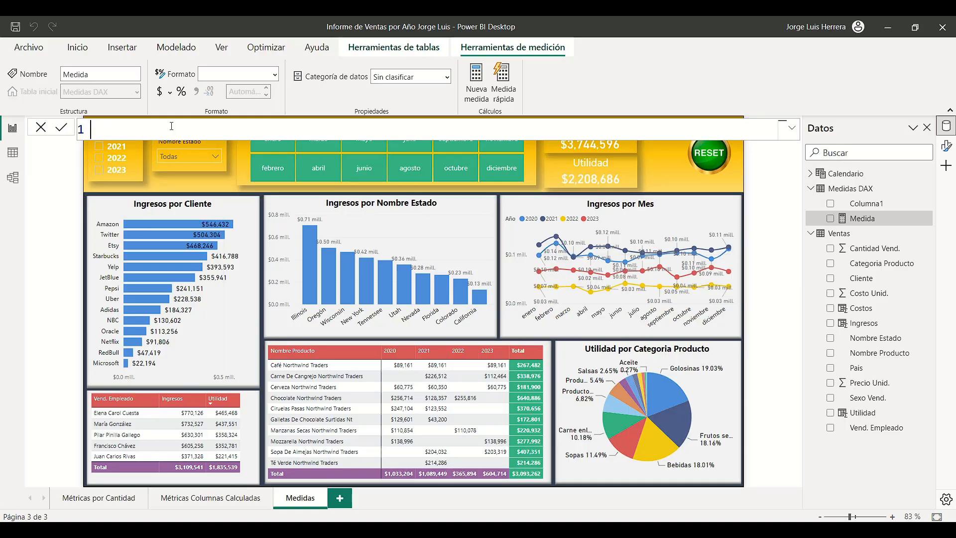
pyautogui.write(' Cantida')
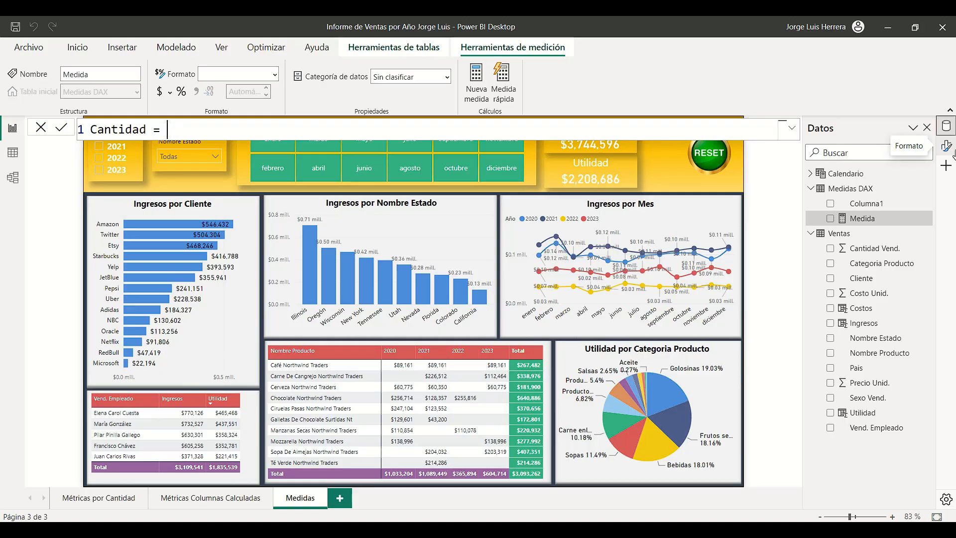
pyautogui.write('d = sum')
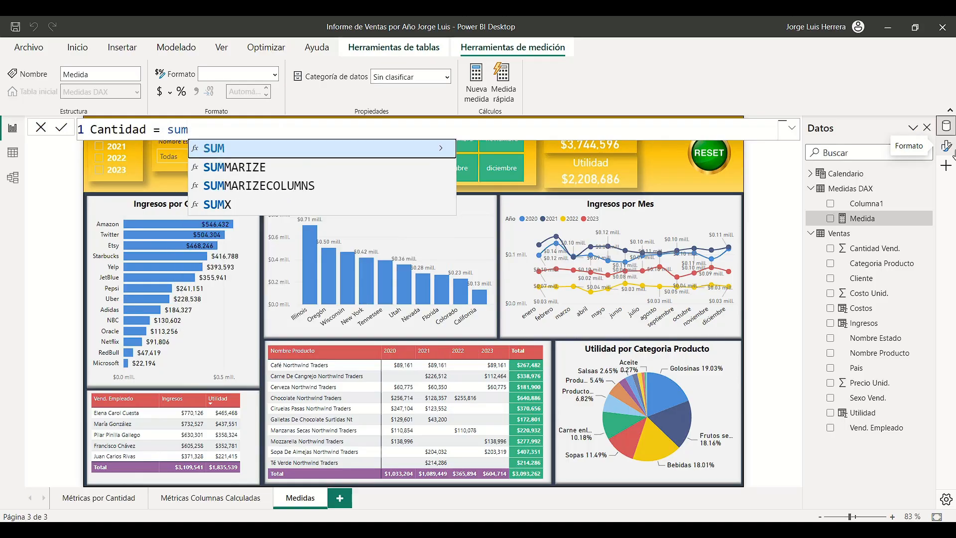
pyautogui.click(222, 152)
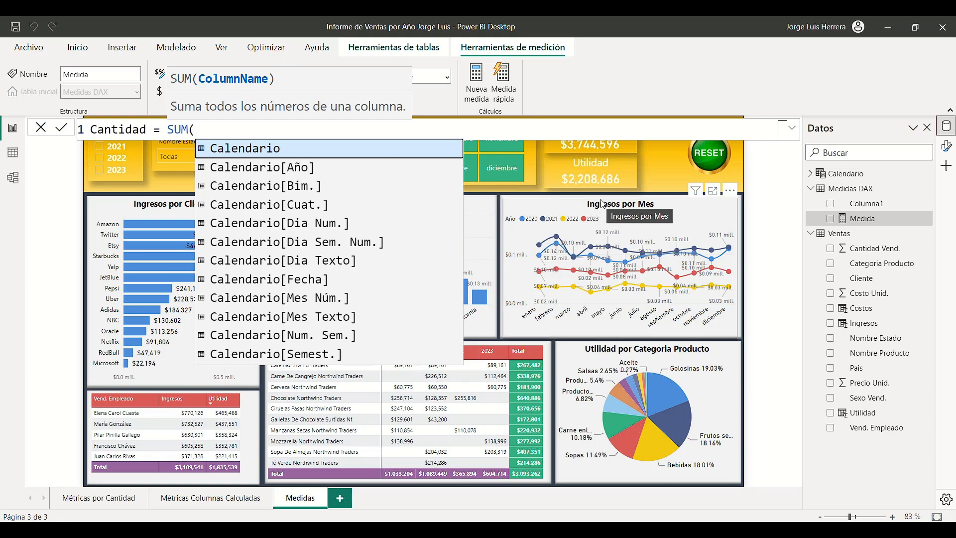
pyautogui.write('can')
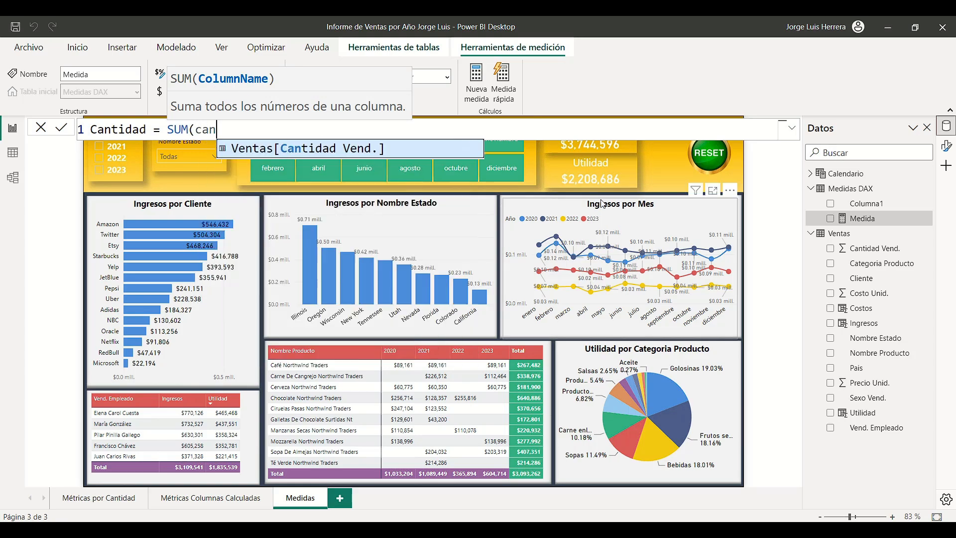
pyautogui.write('tida')
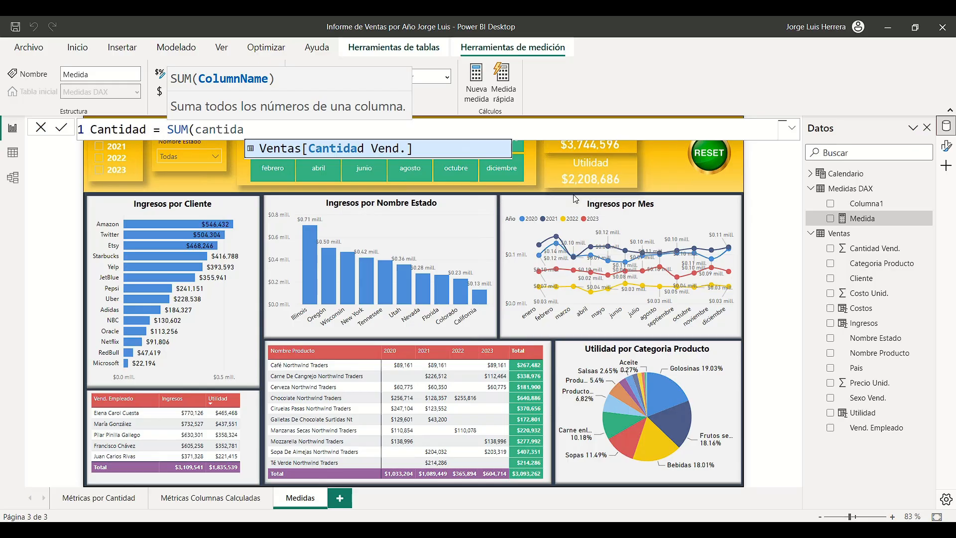
pyautogui.click(349, 152)
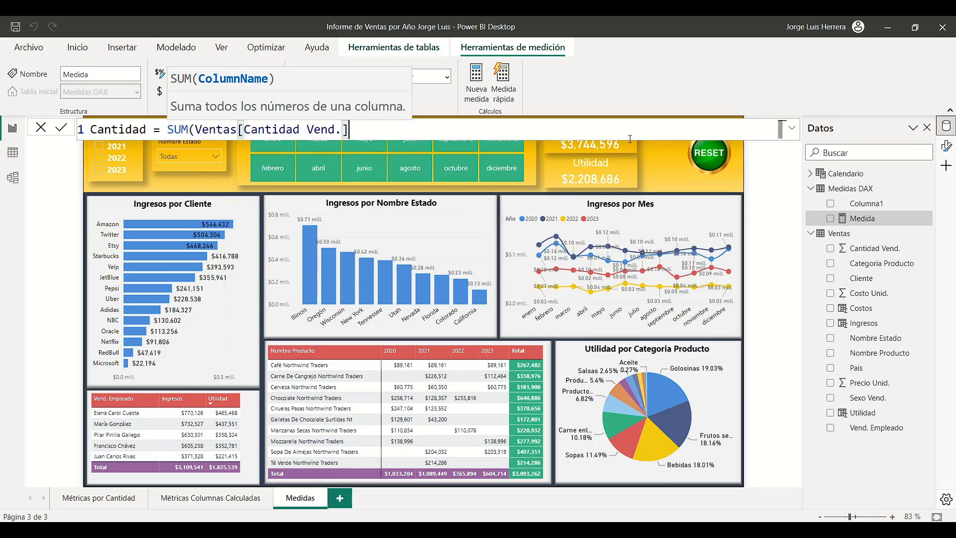
pyautogui.write(')')
pyautogui.press('Return')
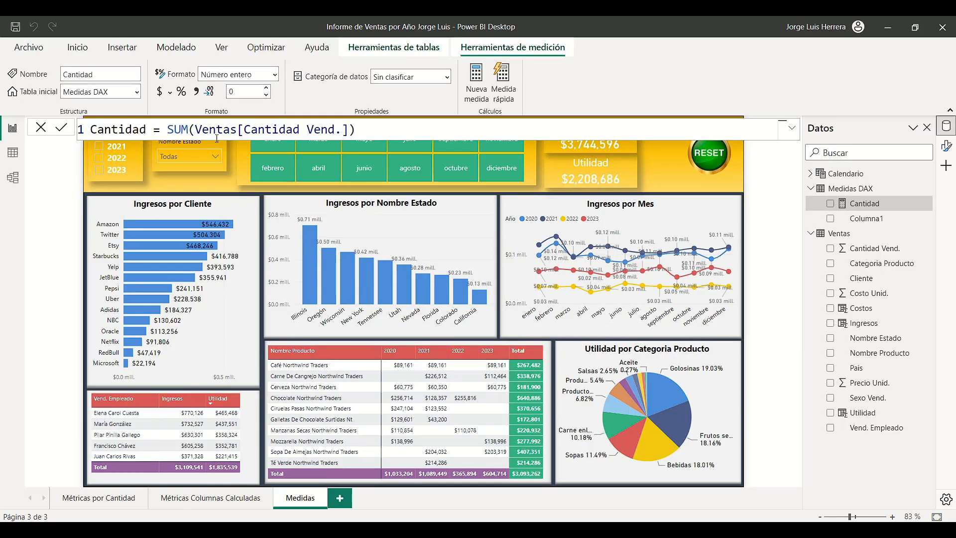
# - Compare the Ventas table's Cantidad Vend. column and the Cantidad card on the Métricas por Cantidad page with the Cantidad measure
pyautogui.click(17, 157)
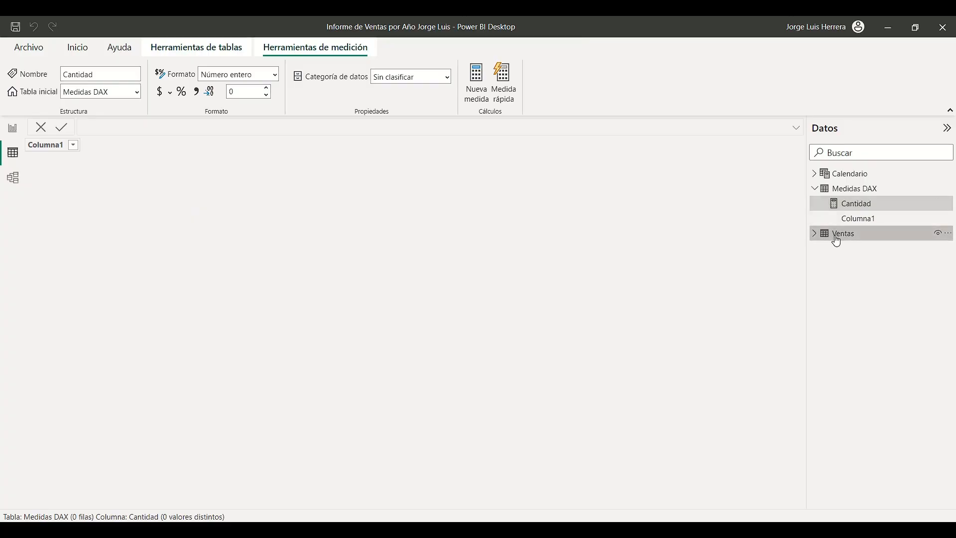
pyautogui.click(837, 235)
pyautogui.click(129, 145)
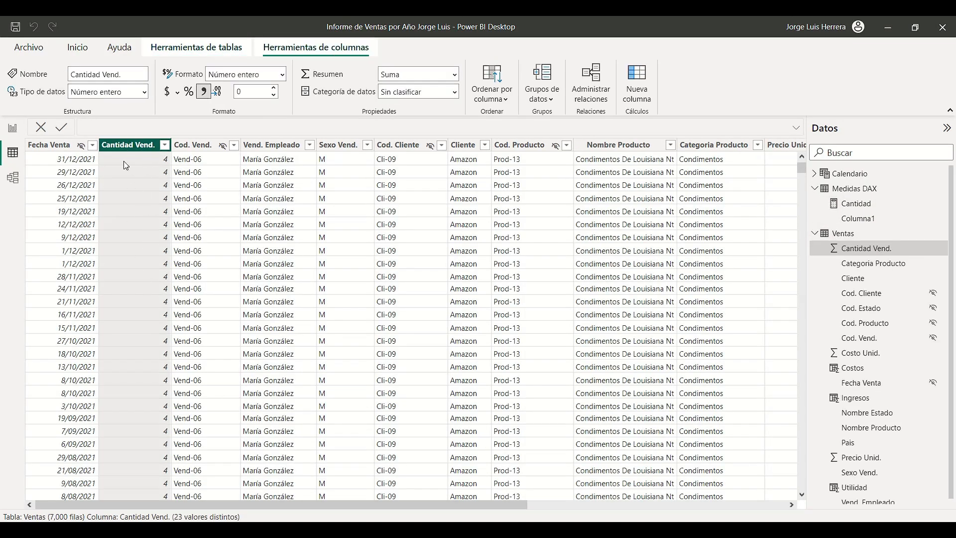
pyautogui.click(13, 128)
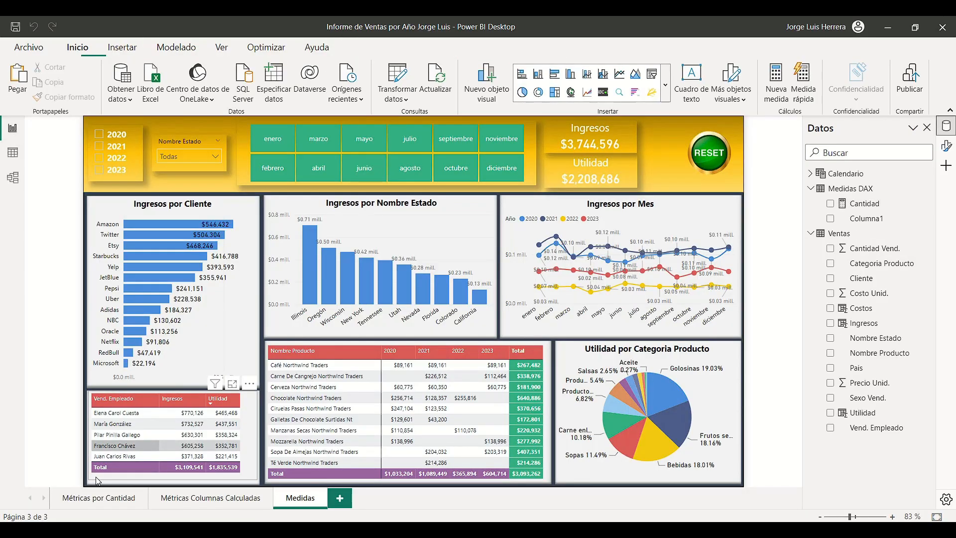
pyautogui.click(95, 501)
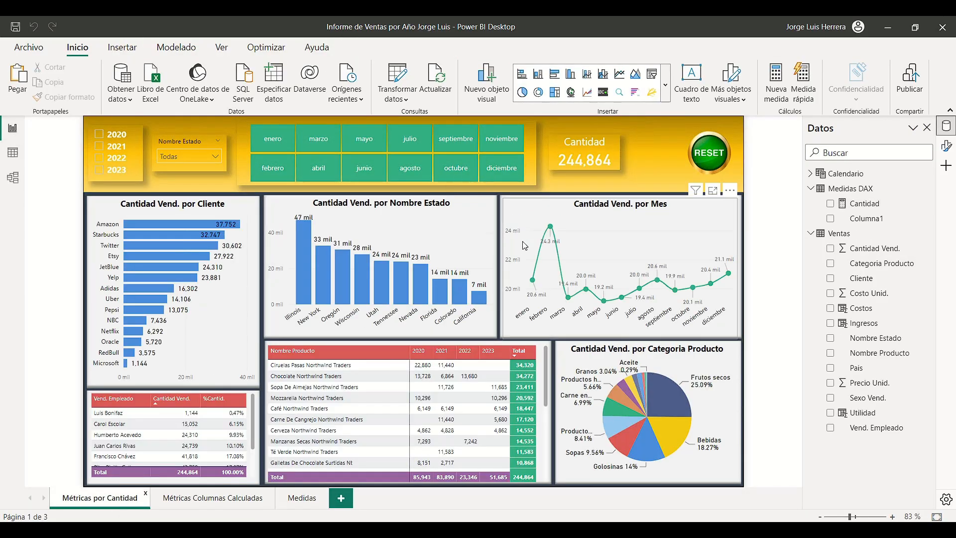
pyautogui.click(572, 168)
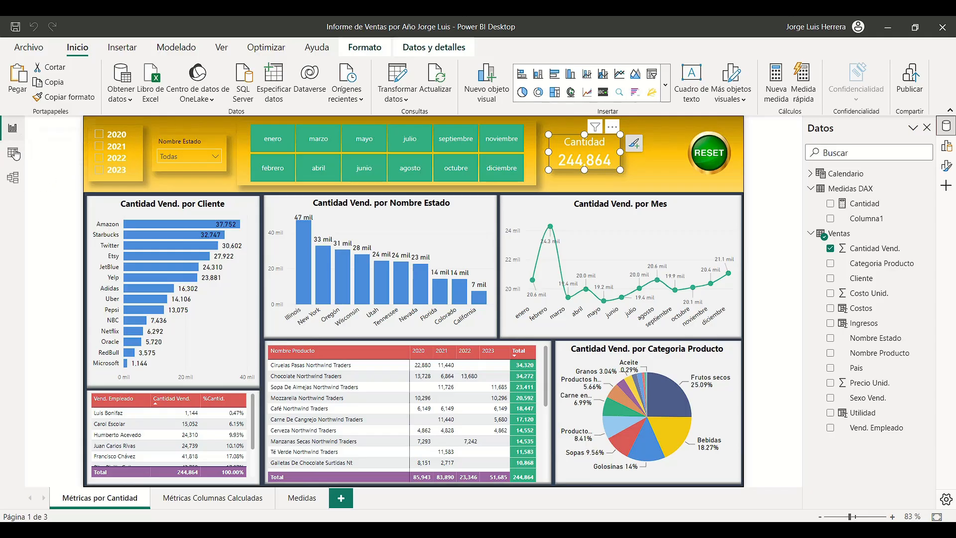
pyautogui.click(865, 205)
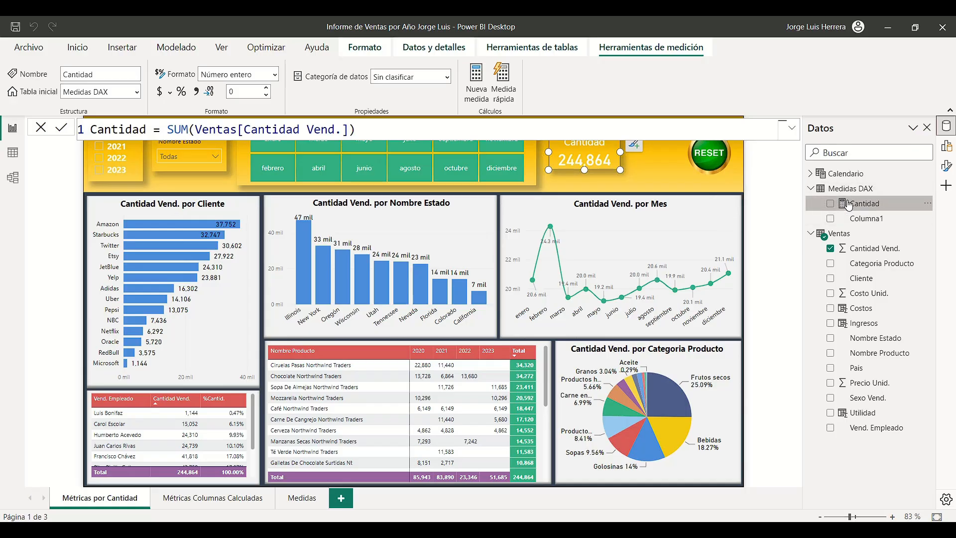
# - Delete the placeholder column Columna1 from the Medidas DAX table
pyautogui.click(877, 223)
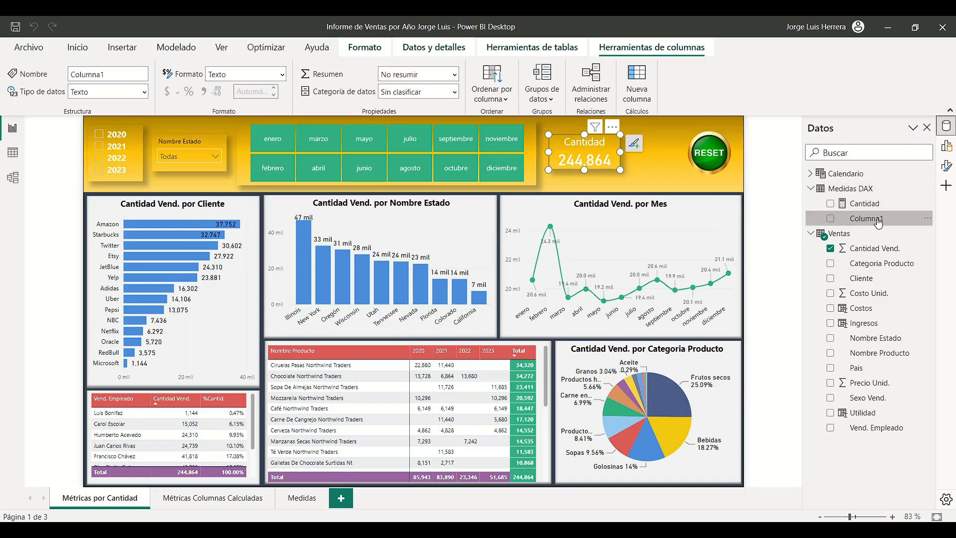
pyautogui.rightClick(878, 223)
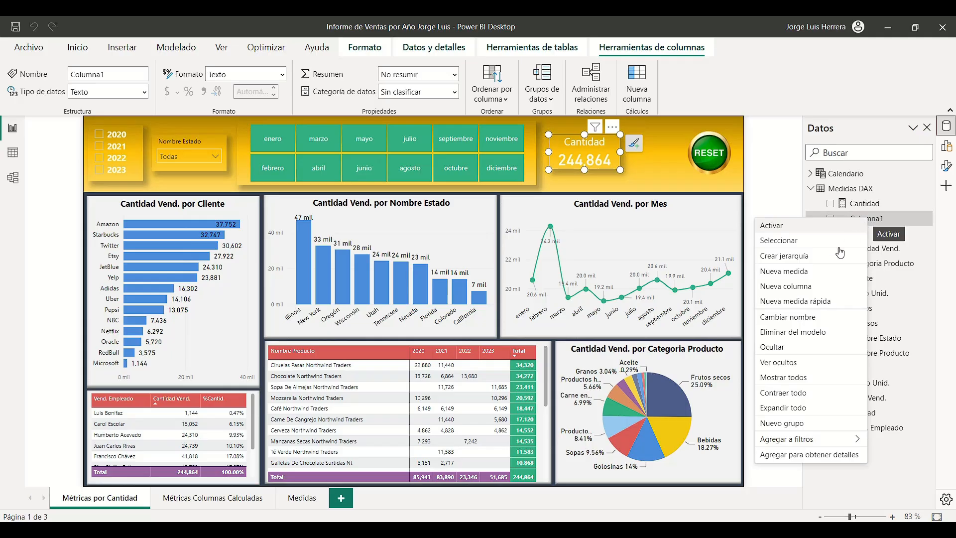
pyautogui.click(815, 333)
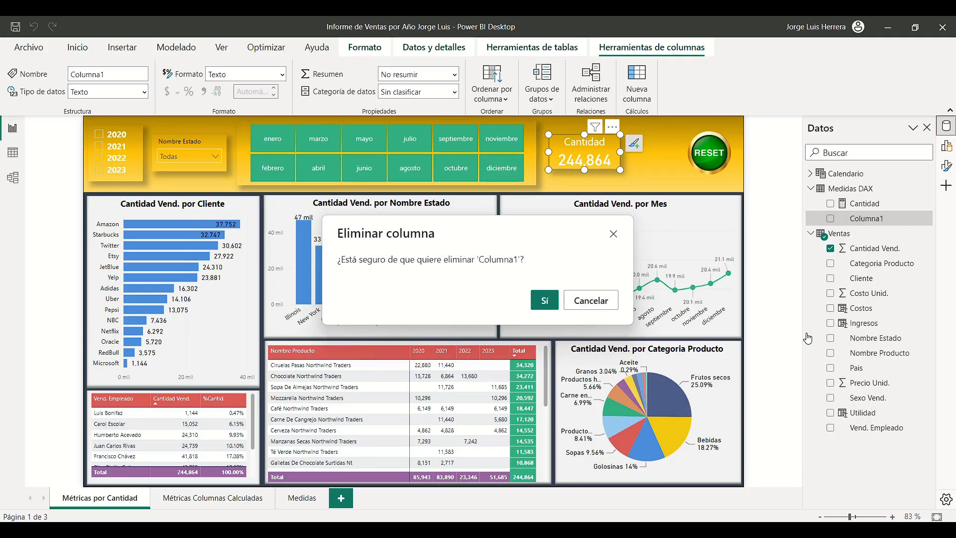
pyautogui.click(547, 302)
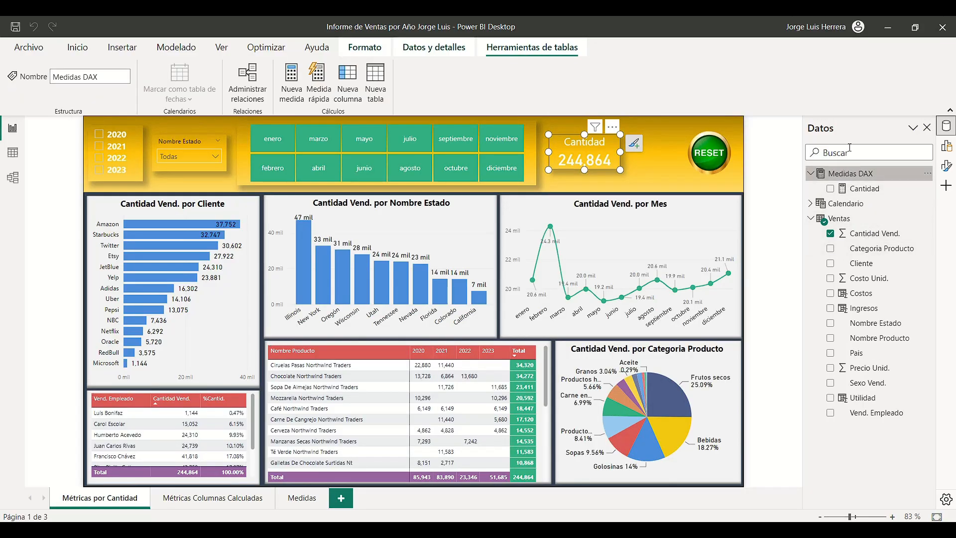
# - Collapse the Ventas fields and examine the Calendario and Medidas DAX tables and the Cantidad measure's SUM formula
pyautogui.click(811, 219)
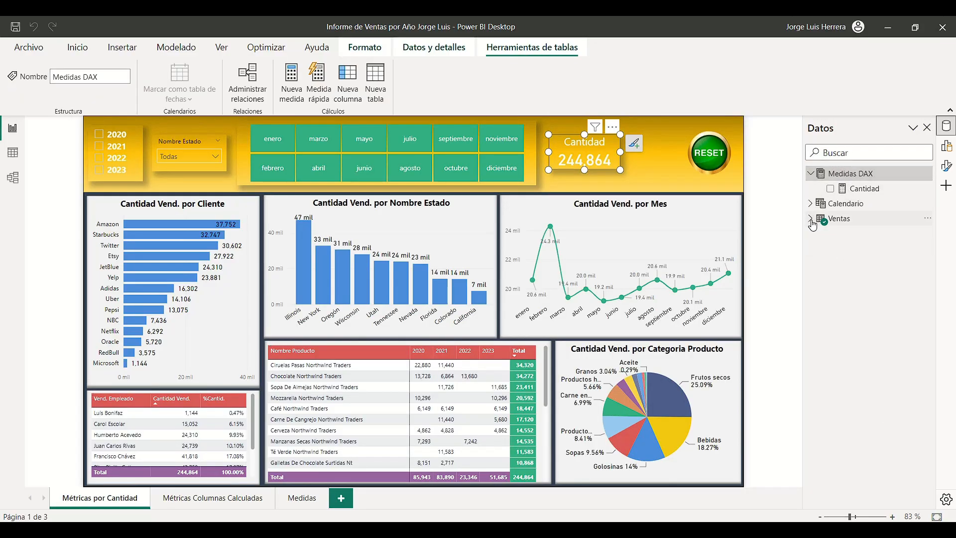
pyautogui.click(837, 203)
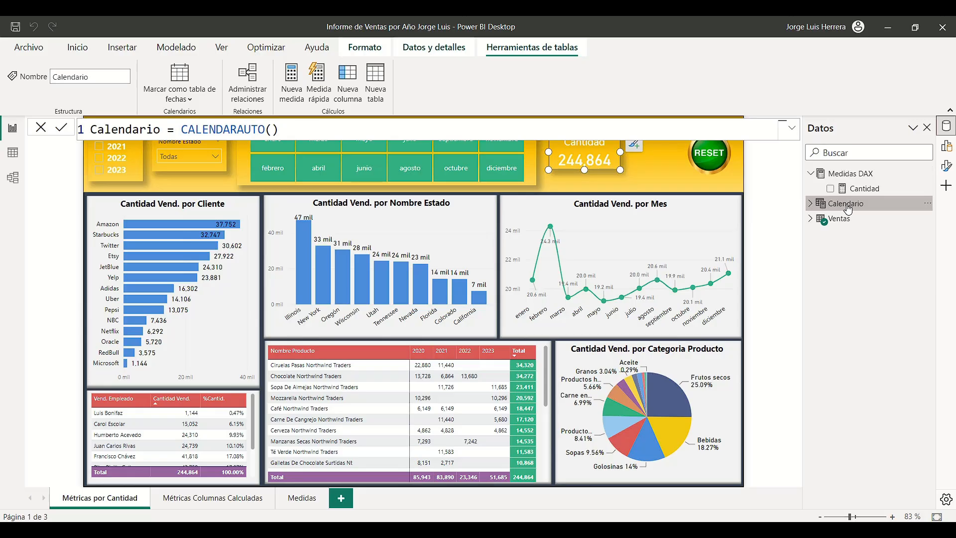
pyautogui.click(848, 225)
pyautogui.click(854, 175)
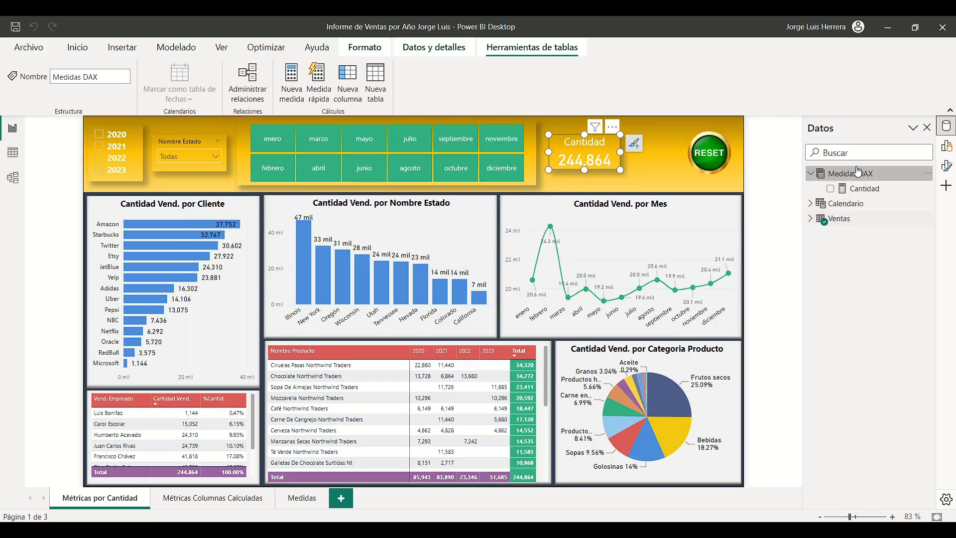
pyautogui.click(869, 194)
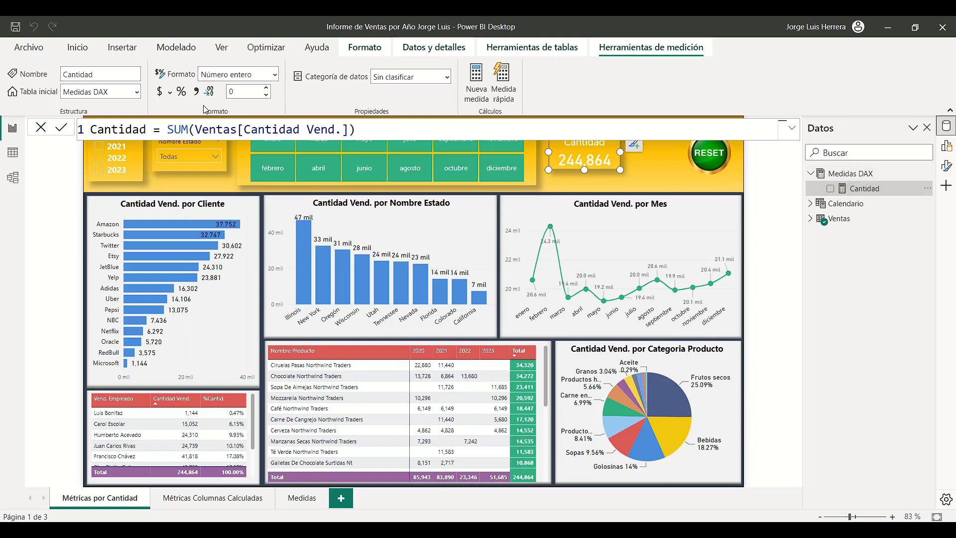
pyautogui.moveTo(169, 125); pyautogui.dragTo(340, 130)
pyautogui.moveTo(237, 128); pyautogui.dragTo(188, 129)
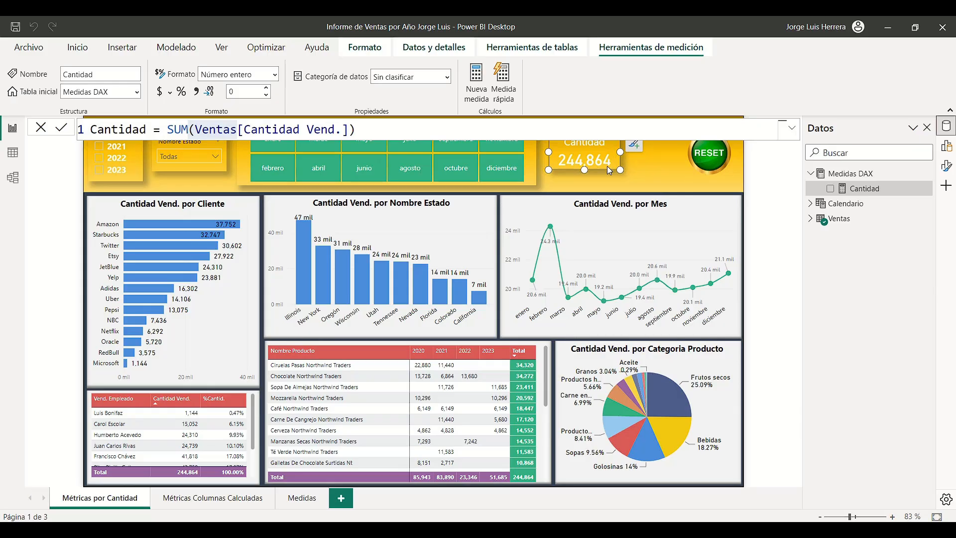
# - Duplicate the Cantidad card, place the copy beside the original, and replace its field with the Cantidad measure from Medidas DAX
pyautogui.hotkey('ctrl', 'v')
pyautogui.moveTo(611, 157); pyautogui.dragTo(672, 168)
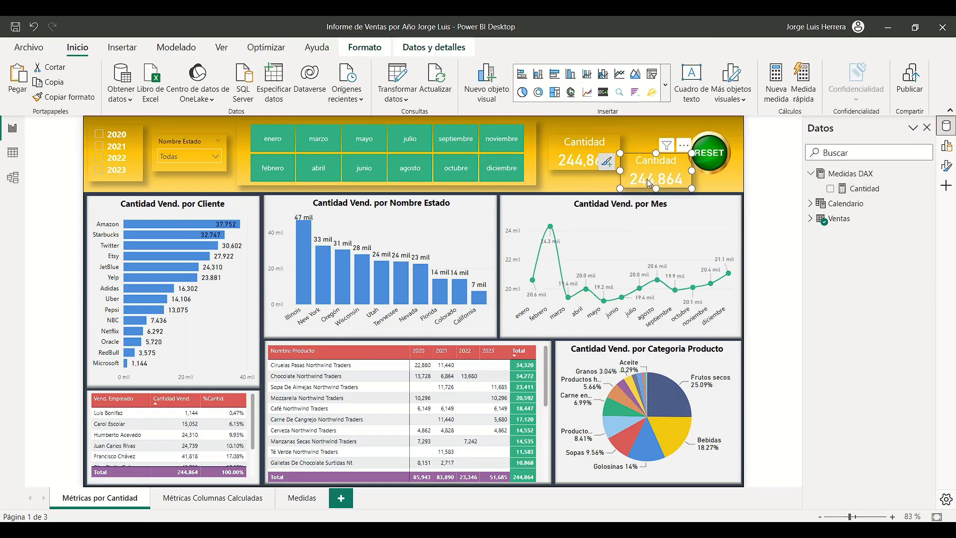
pyautogui.click(948, 149)
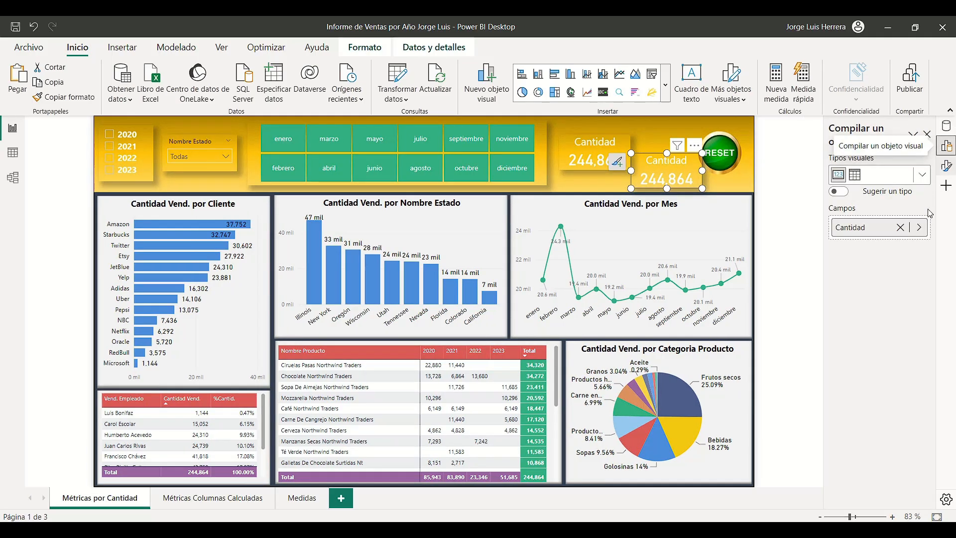
pyautogui.click(901, 228)
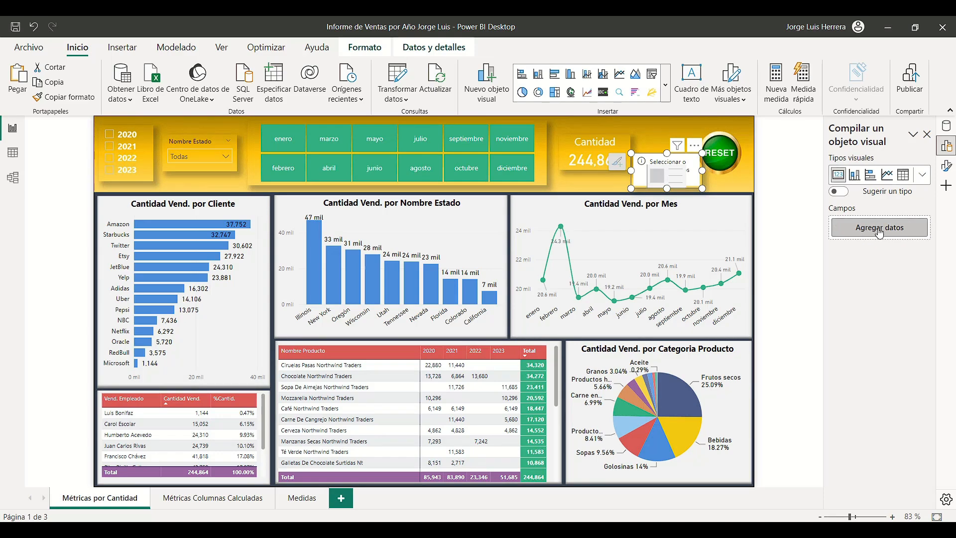
pyautogui.click(879, 232)
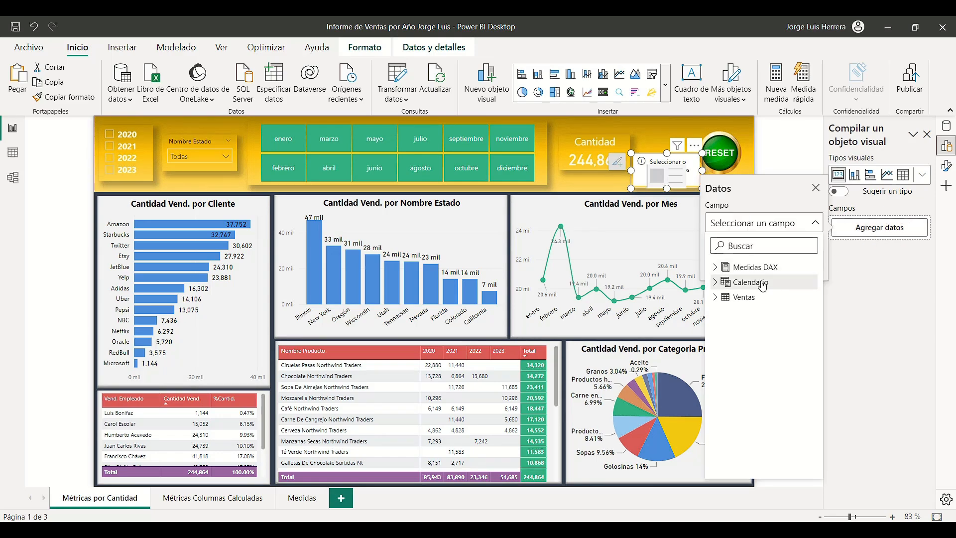
pyautogui.click(715, 269)
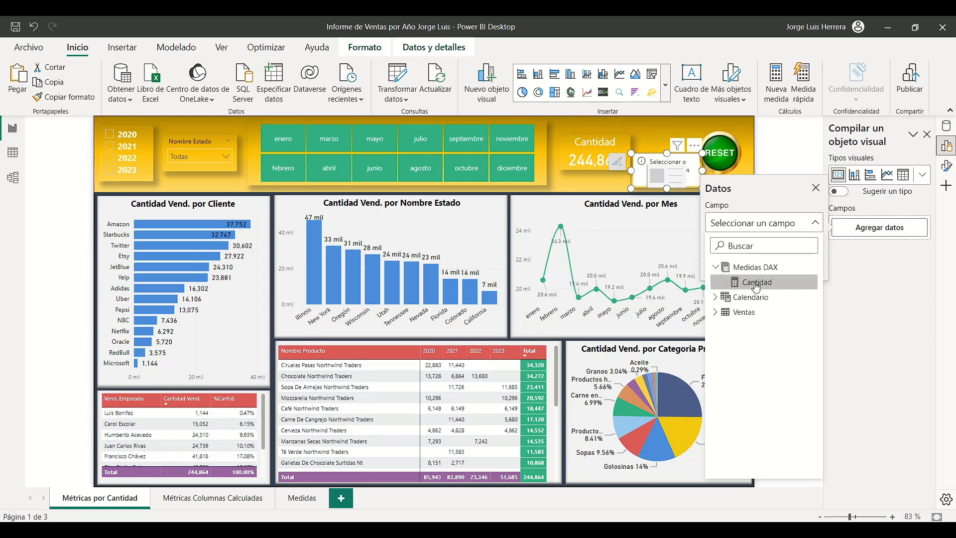
pyautogui.click(747, 281)
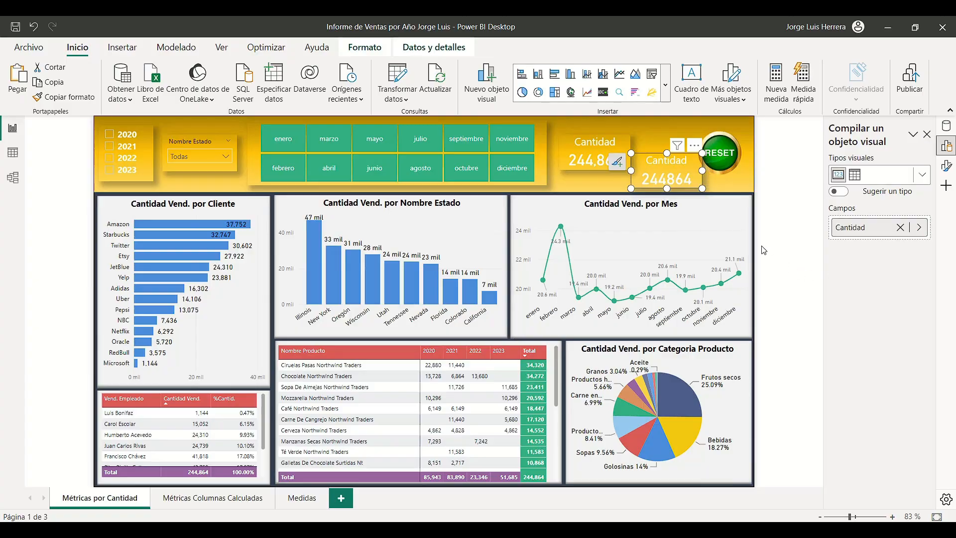
# - Compare the source fields of the two Cantidad cards and apply the thousands separator to the Cantidad measure
pyautogui.click(624, 144)
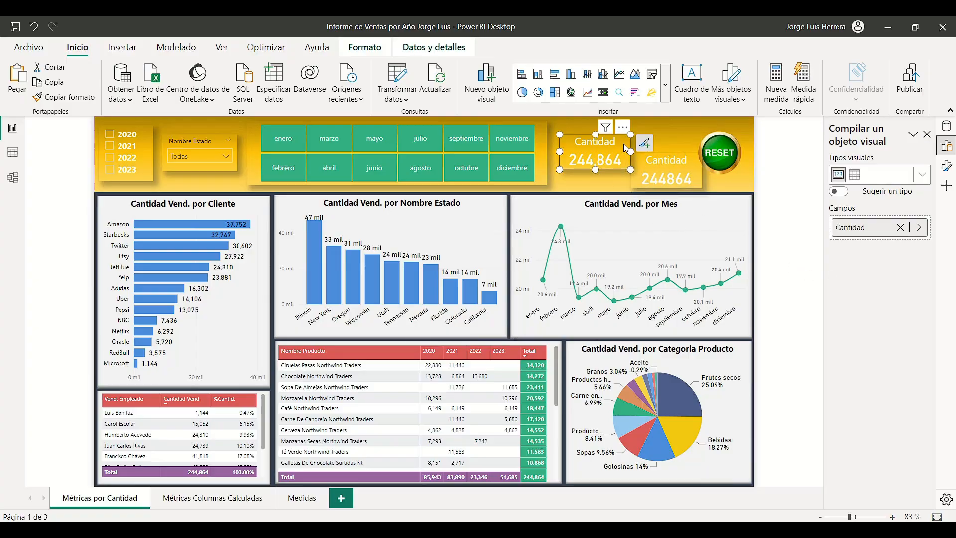
pyautogui.click(947, 125)
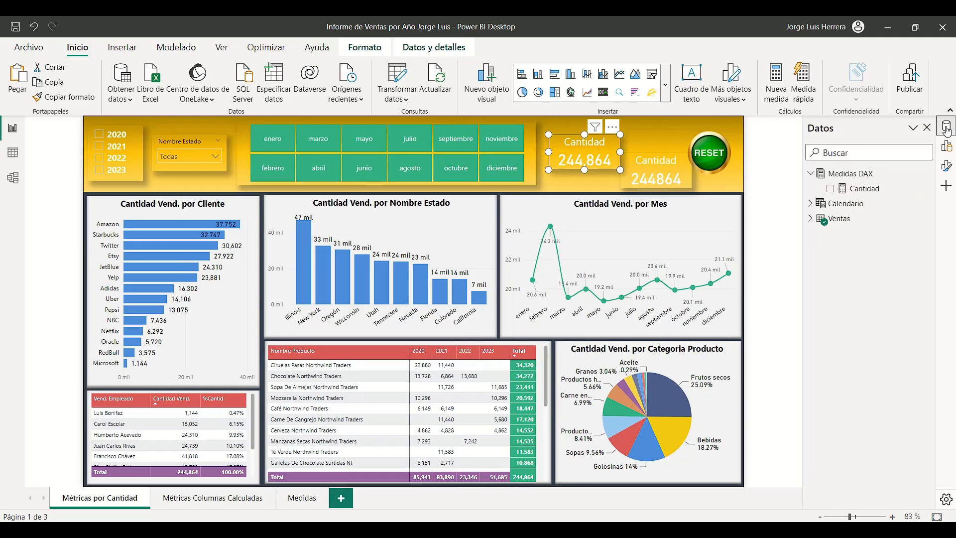
pyautogui.click(866, 219)
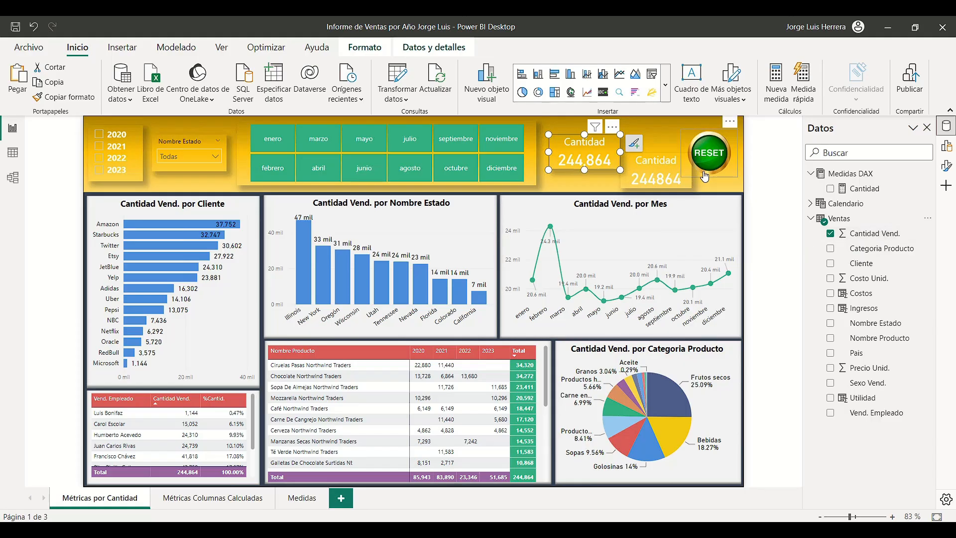
pyautogui.click(676, 168)
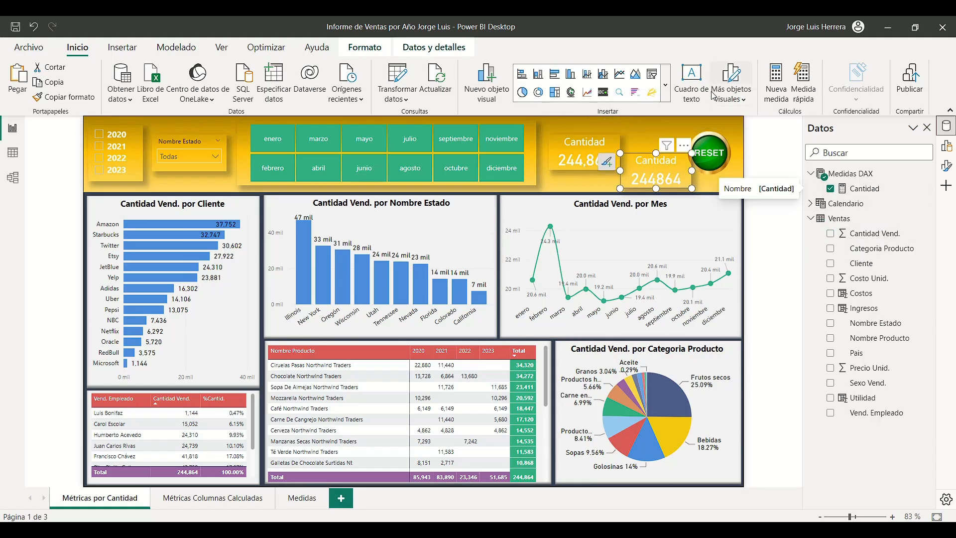
pyautogui.click(864, 188)
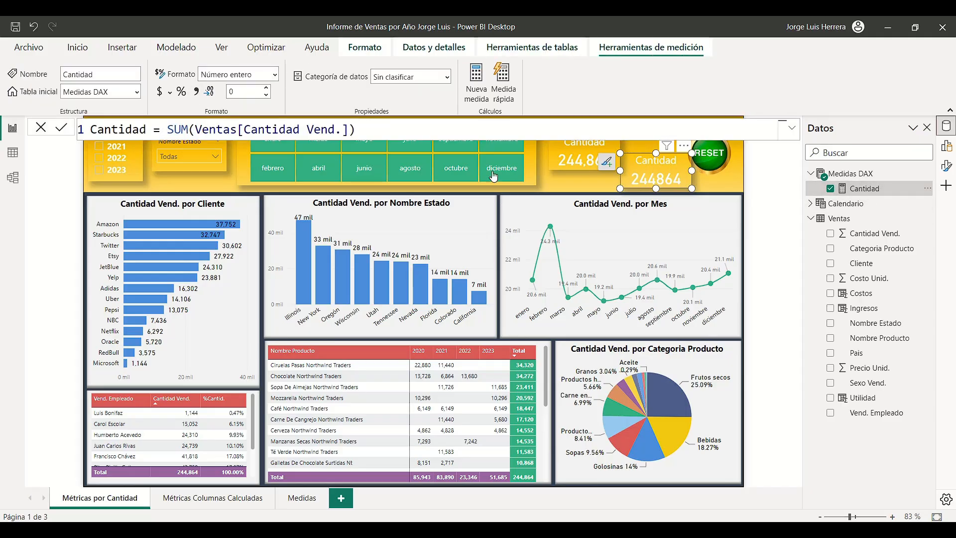
pyautogui.click(197, 92)
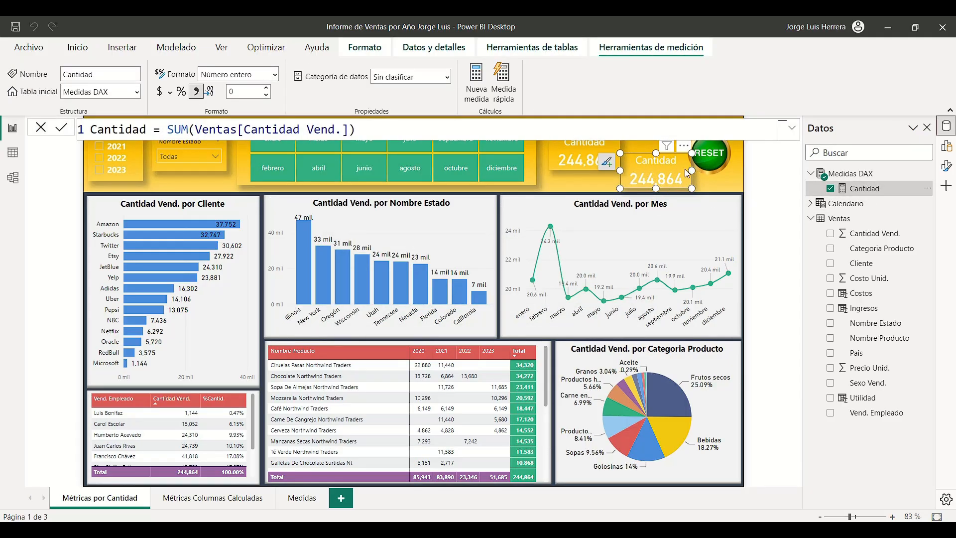
pyautogui.moveTo(689, 184)
pyautogui.mouseDown()
pyautogui.moveTo(724, 221)
pyautogui.moveTo(684, 168)
pyautogui.mouseUp()
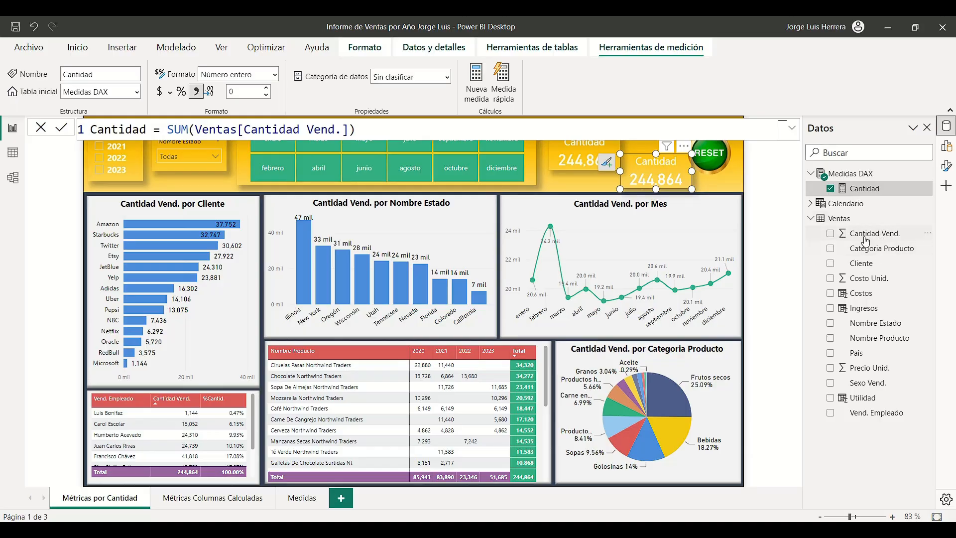
# - Create the measure Prom. Cantidad in the Medidas DAX table, defined as AVERAGE(Ventas[Cantidad Vend.])
pyautogui.rightClick(842, 176)
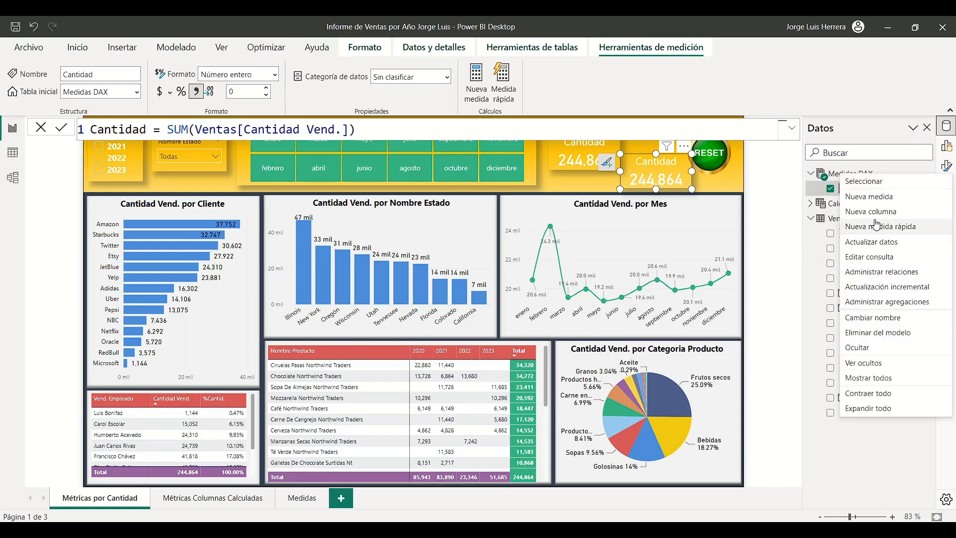
pyautogui.click(865, 197)
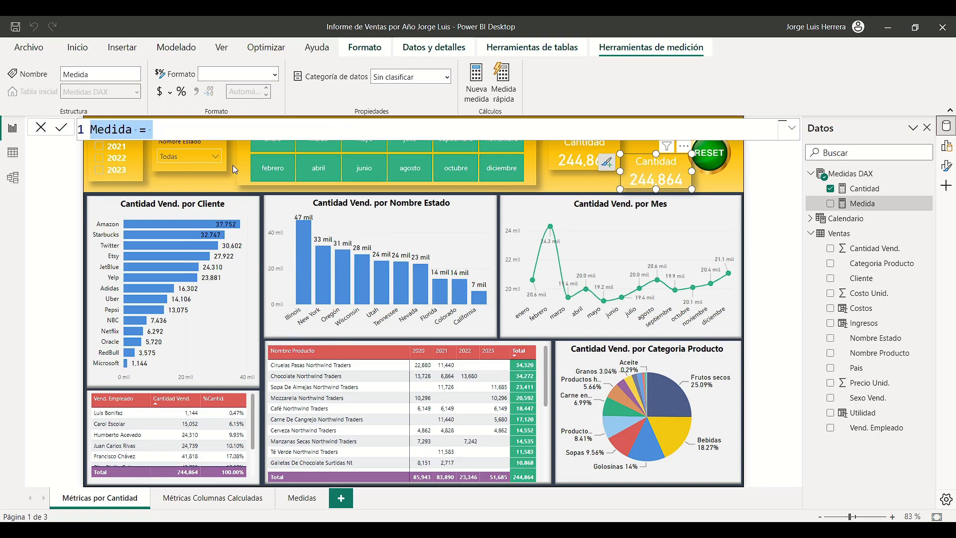
pyautogui.write('Pro')
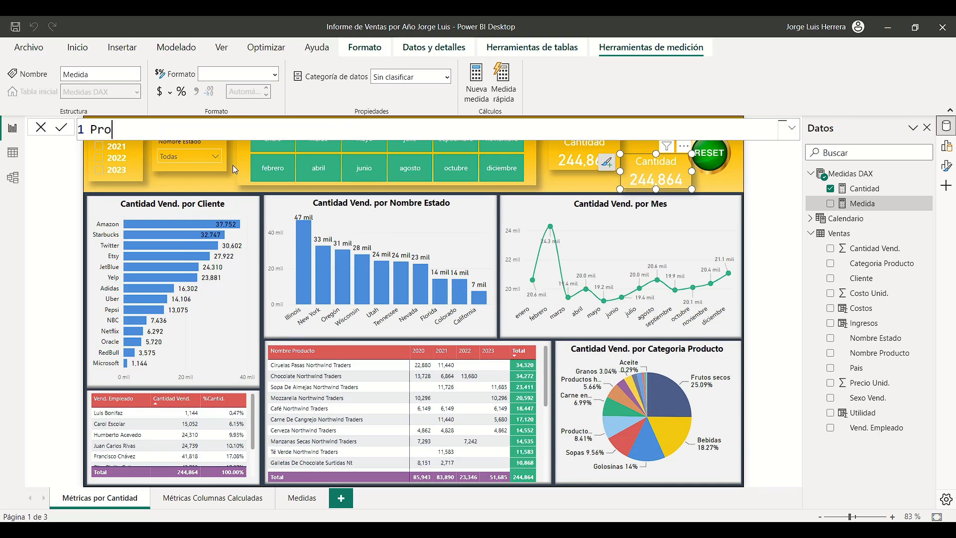
pyautogui.write('m. Cantidad = aver')
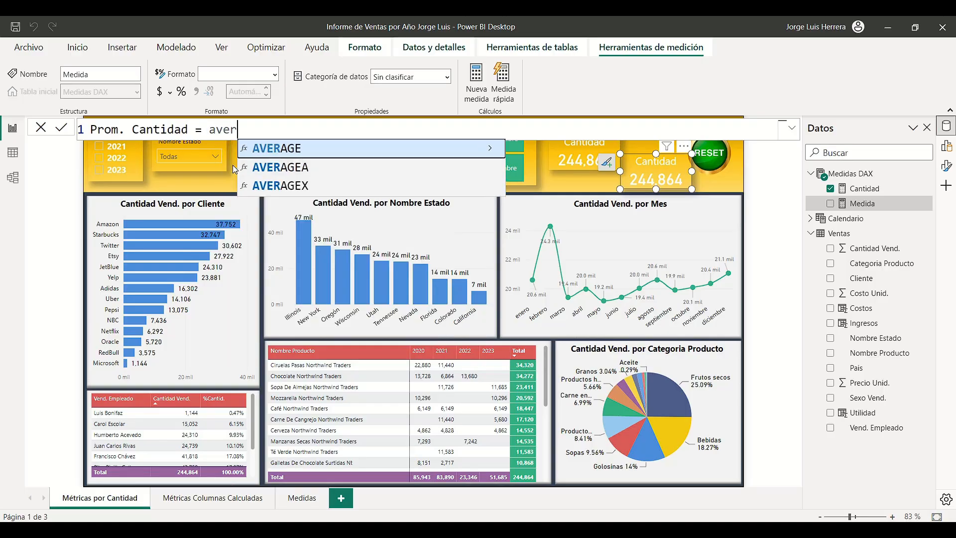
pyautogui.click(284, 150)
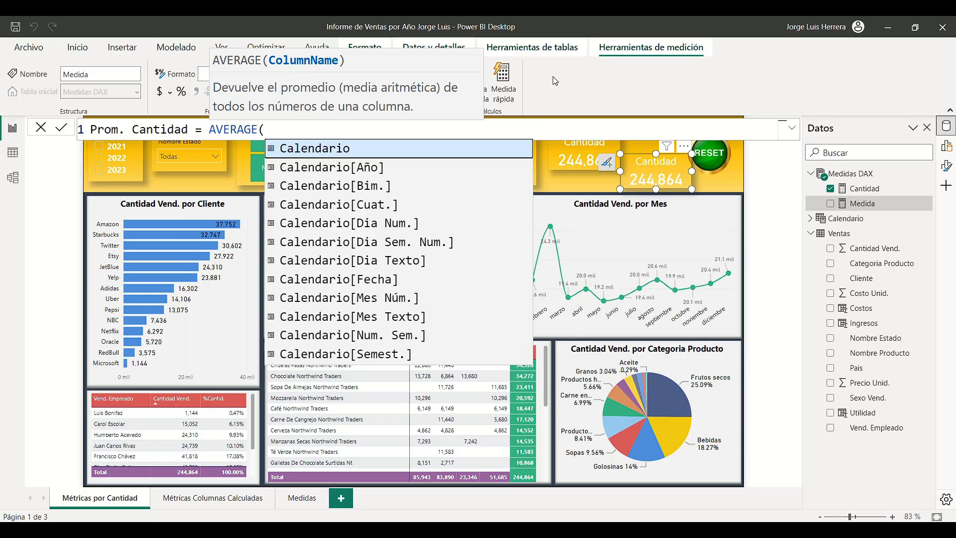
pyautogui.write('cantida')
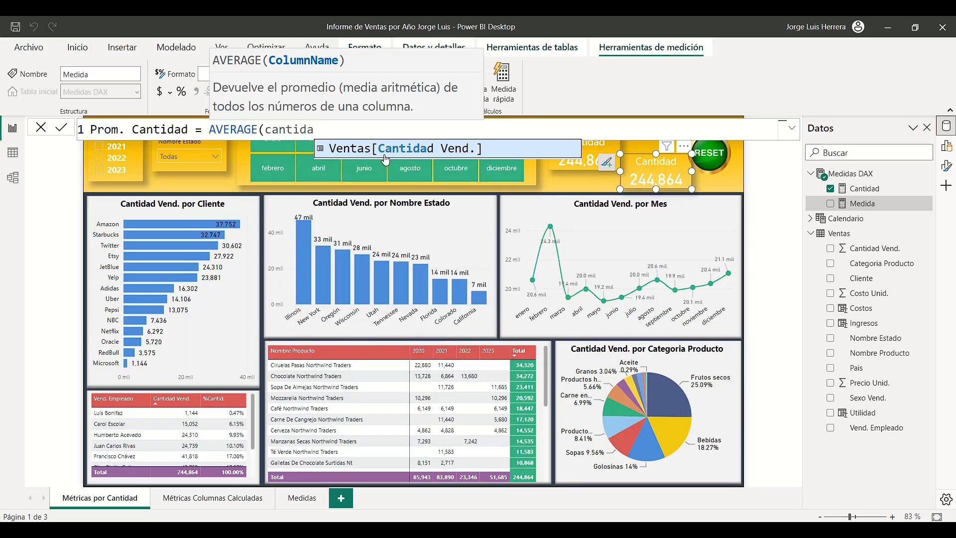
pyautogui.click(416, 150)
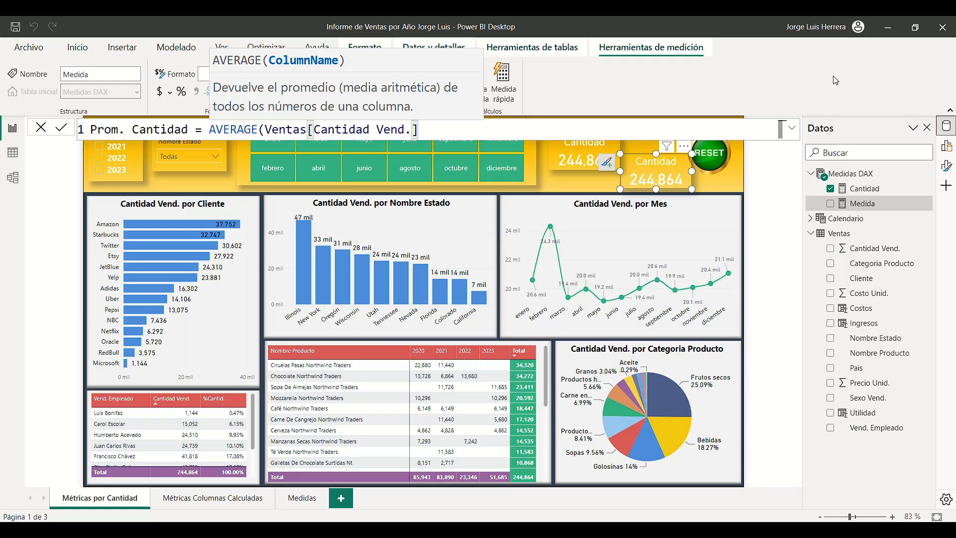
pyautogui.write(')')
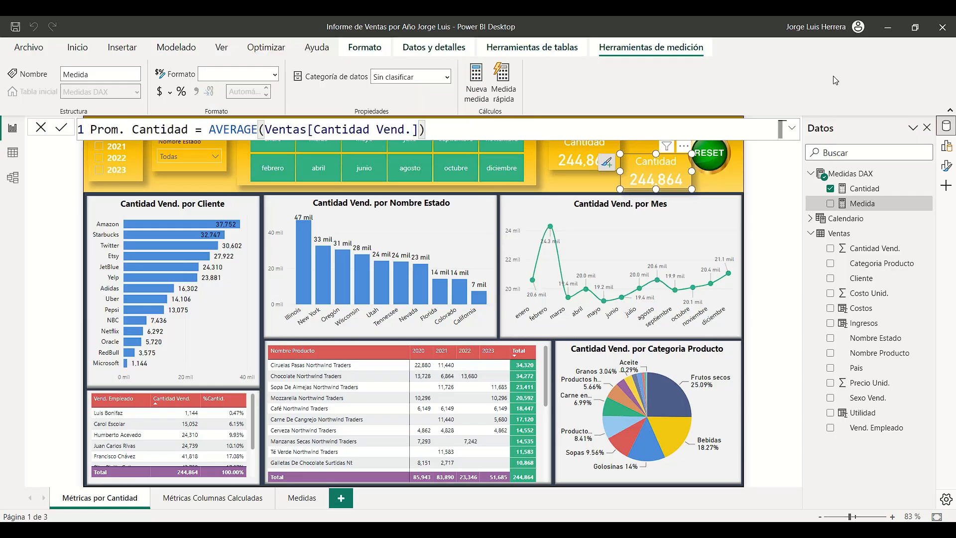
pyautogui.press('Return')
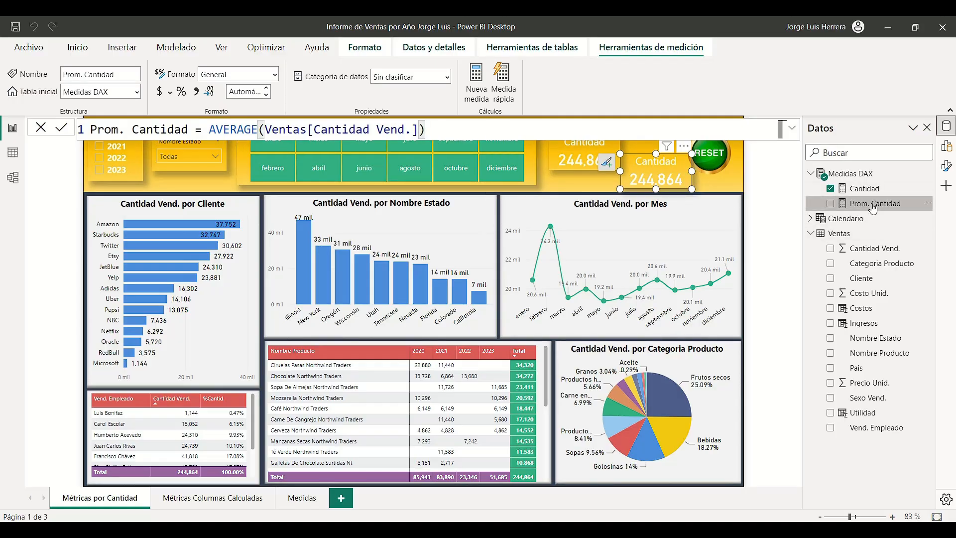
# - Move the copied Cantidad card slightly down and replace its field with the Prom. Cantidad measure
pyautogui.moveTo(681, 175); pyautogui.dragTo(667, 183)
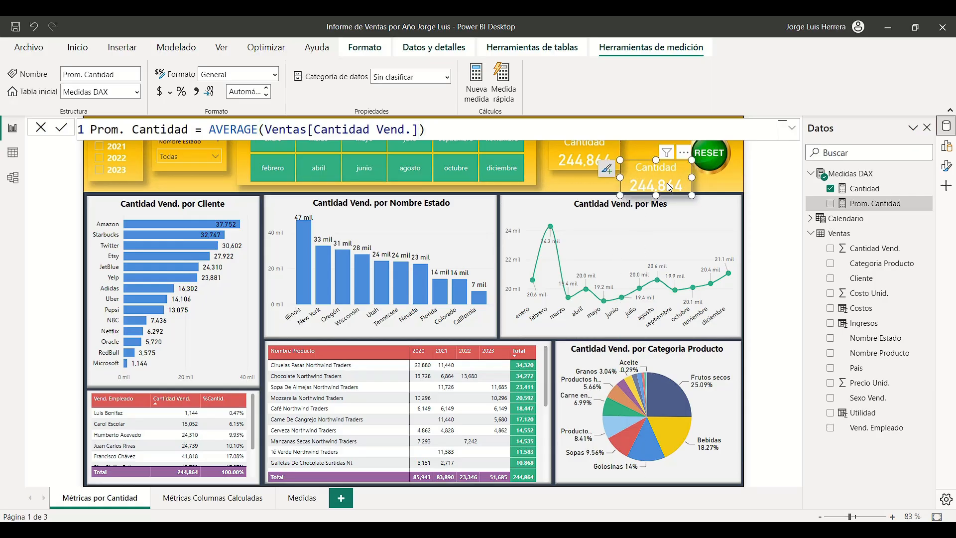
pyautogui.click(947, 148)
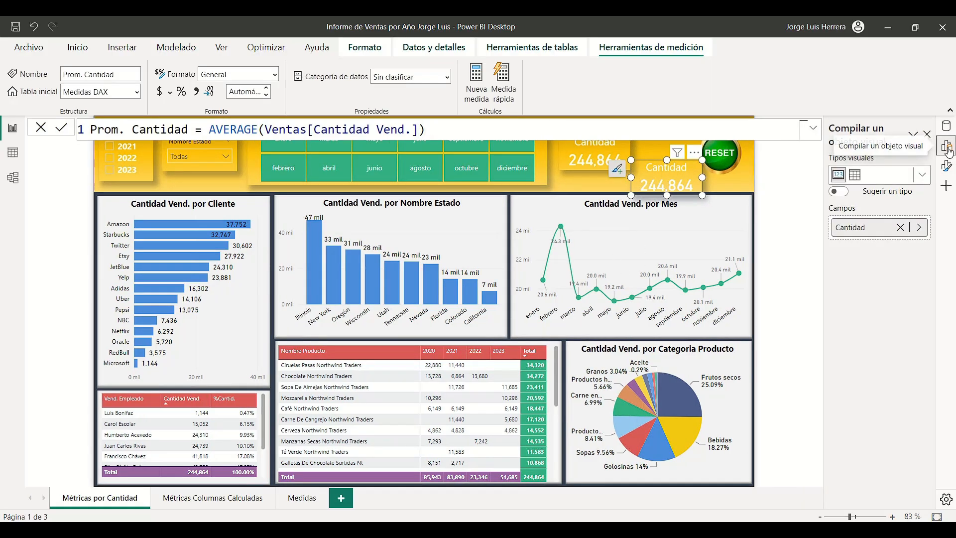
pyautogui.click(901, 229)
pyautogui.click(872, 233)
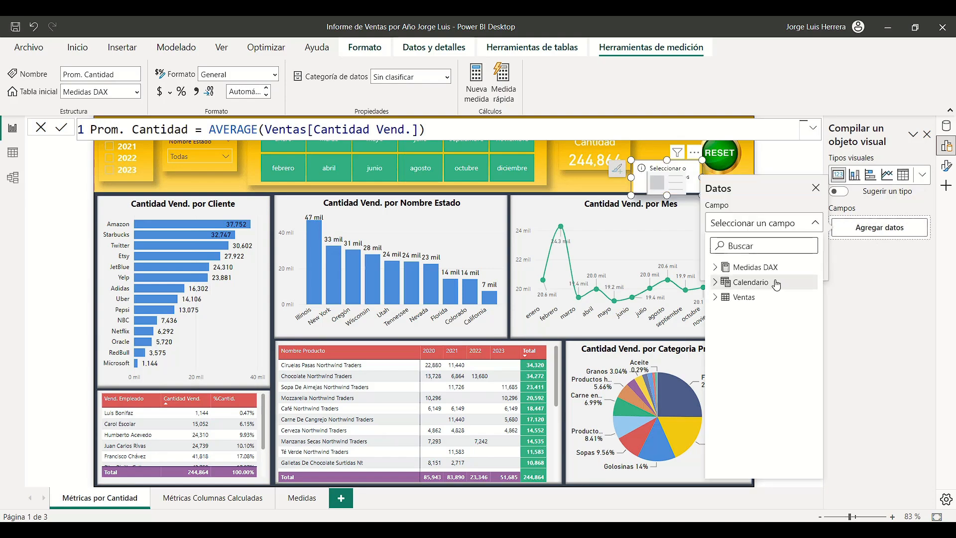
pyautogui.click(716, 268)
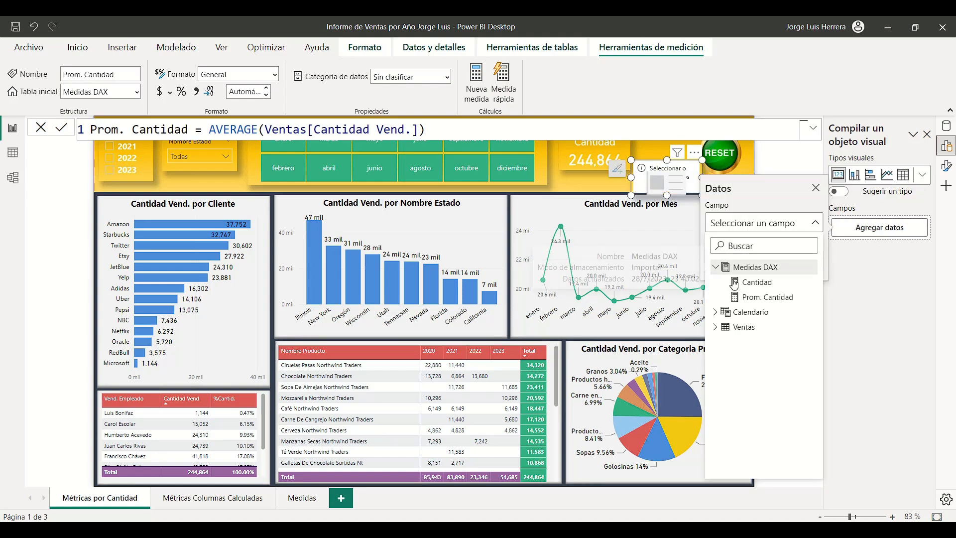
pyautogui.click(763, 298)
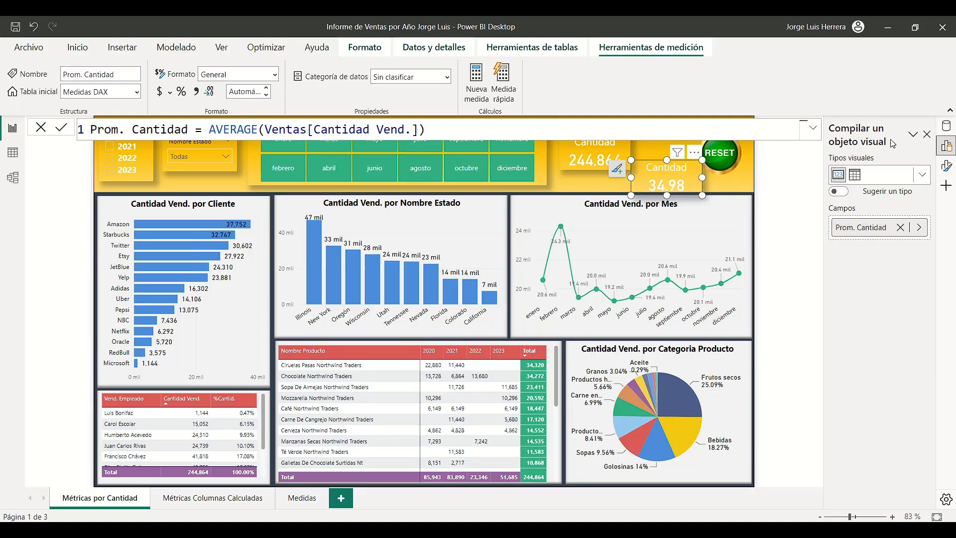
# - Create the measure Contar in the Medidas DAX table, defined as COUNT(Ventas[Cantidad Vend.])
pyautogui.click(946, 125)
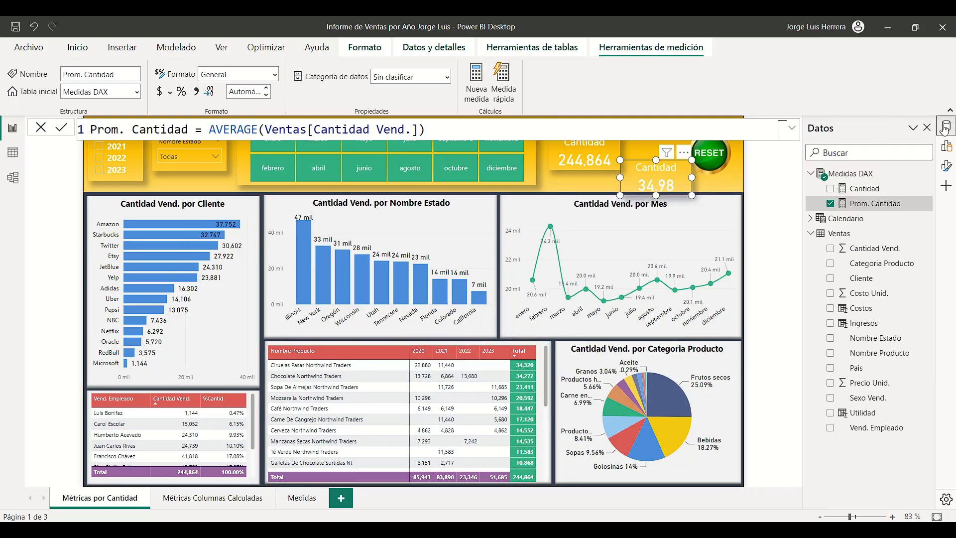
pyautogui.rightClick(850, 177)
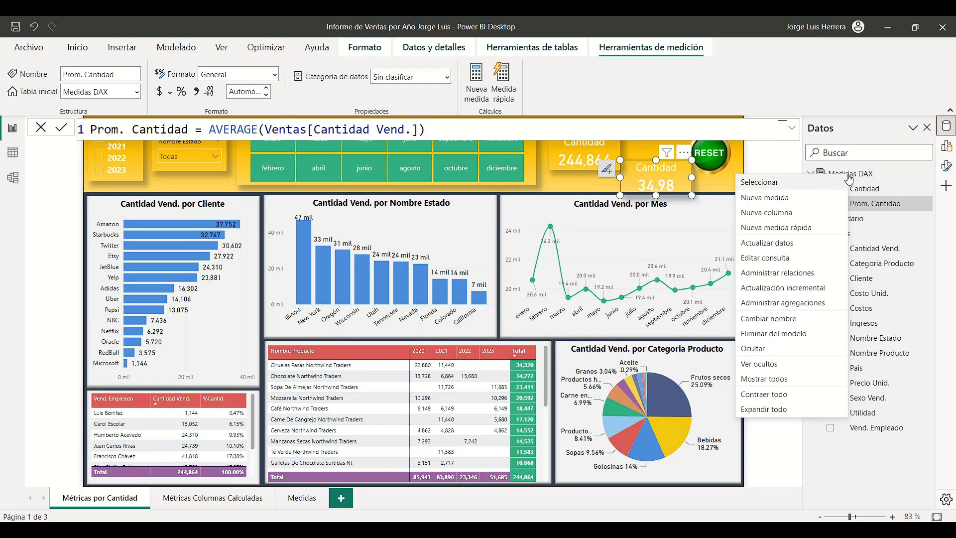
pyautogui.click(766, 199)
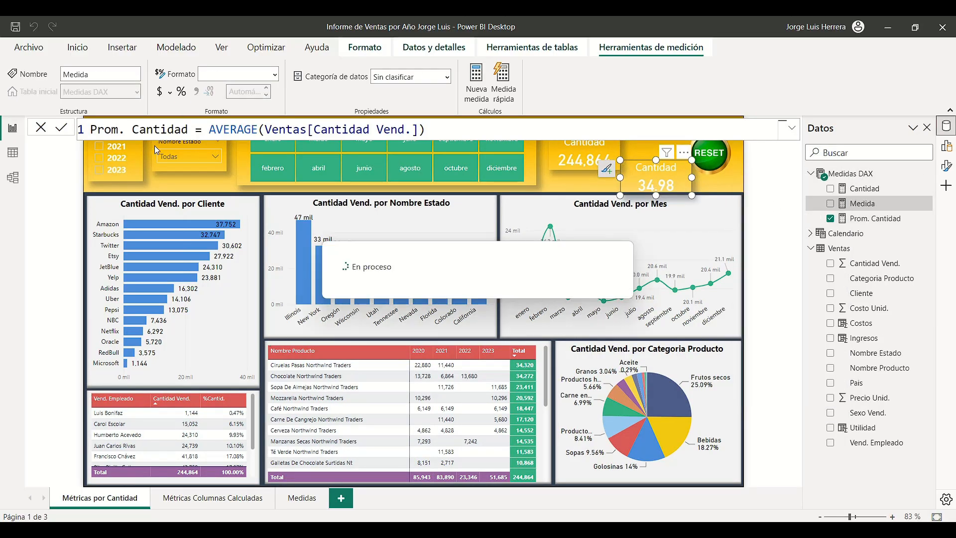
pyautogui.write('Contar')
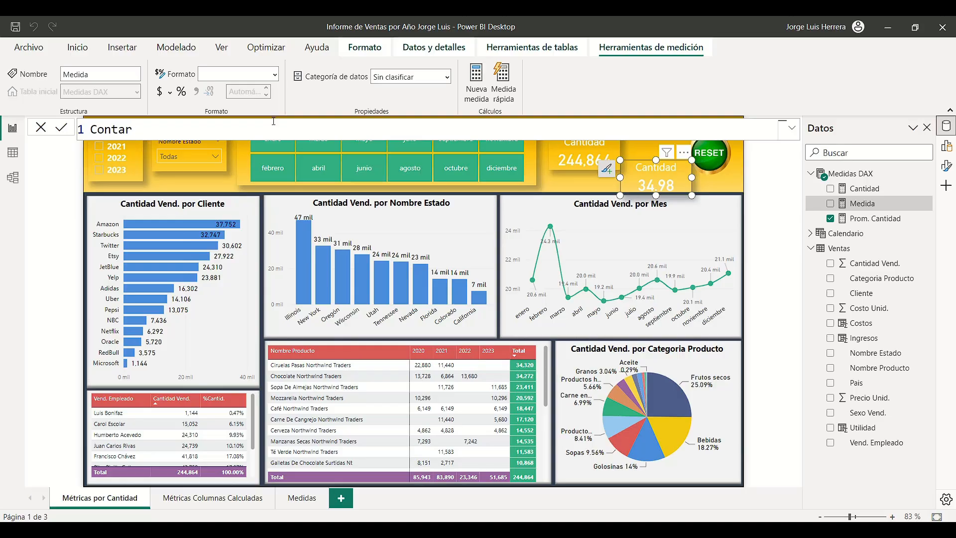
pyautogui.write('coau')
pyautogui.write('n')
pyautogui.press('BackSpace')
pyautogui.press('BackSpace')
pyautogui.press('BackSpace')
pyautogui.press('BackSpace')
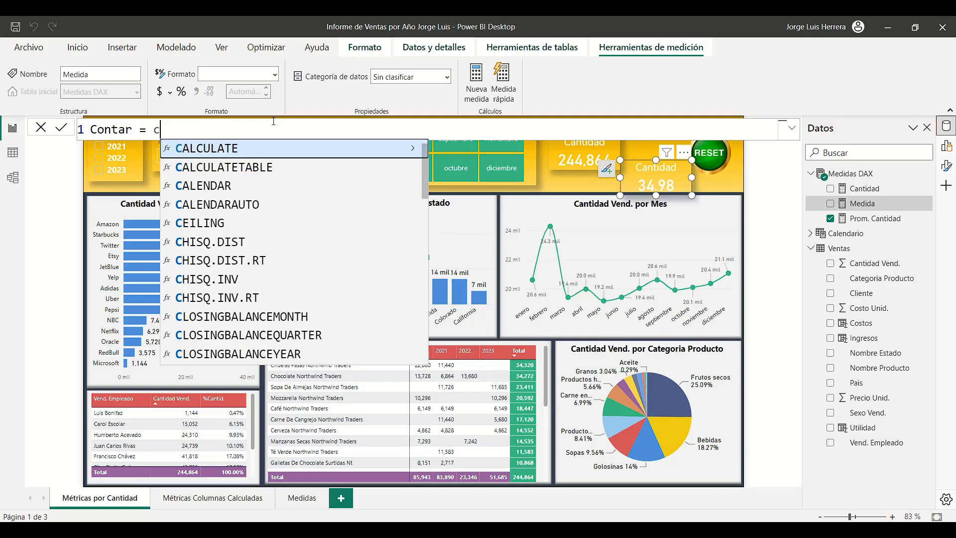
pyautogui.write('oun')
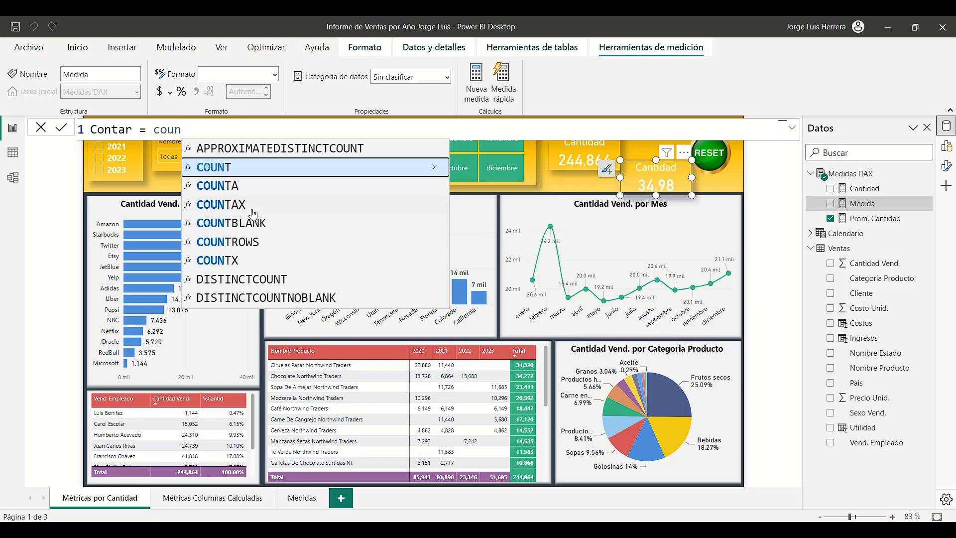
pyautogui.click(221, 167)
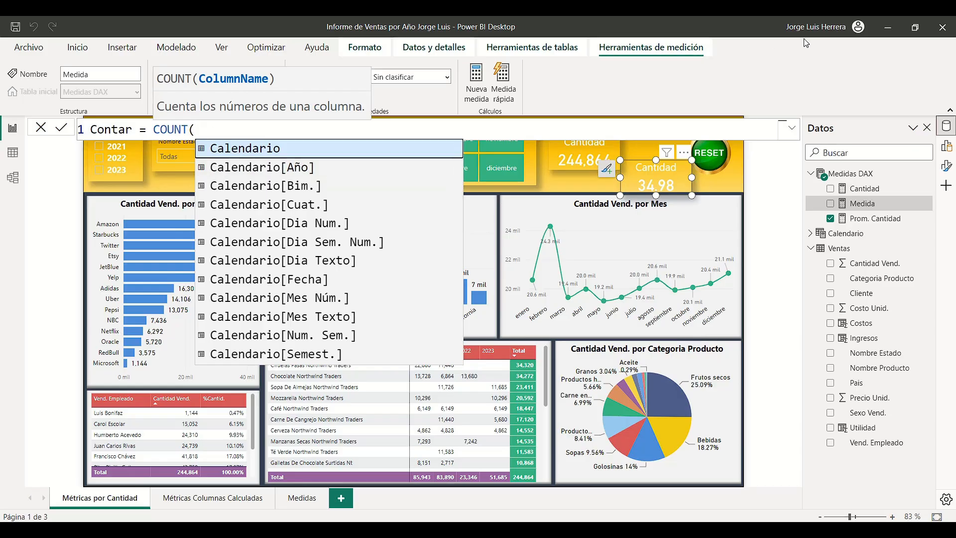
pyautogui.write('cantidad')
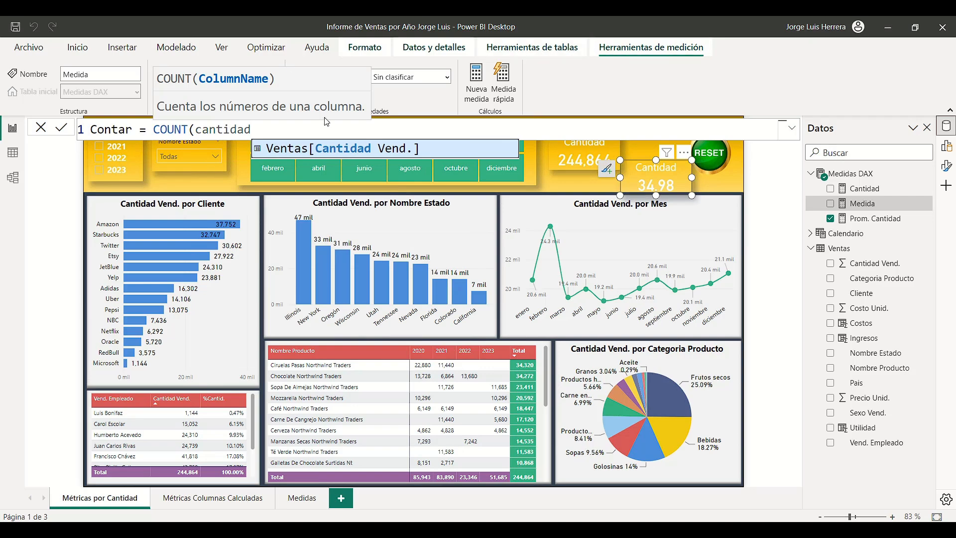
pyautogui.click(338, 152)
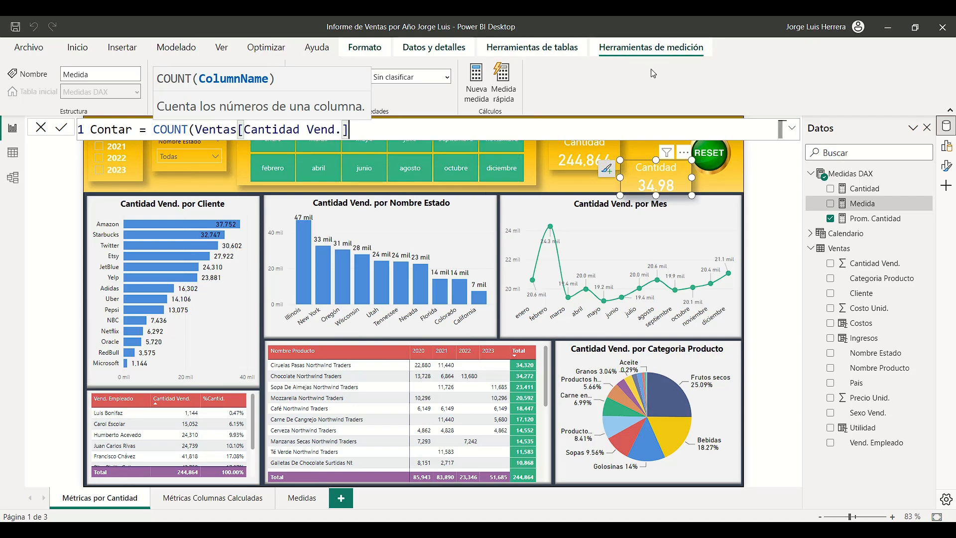
pyautogui.write(')')
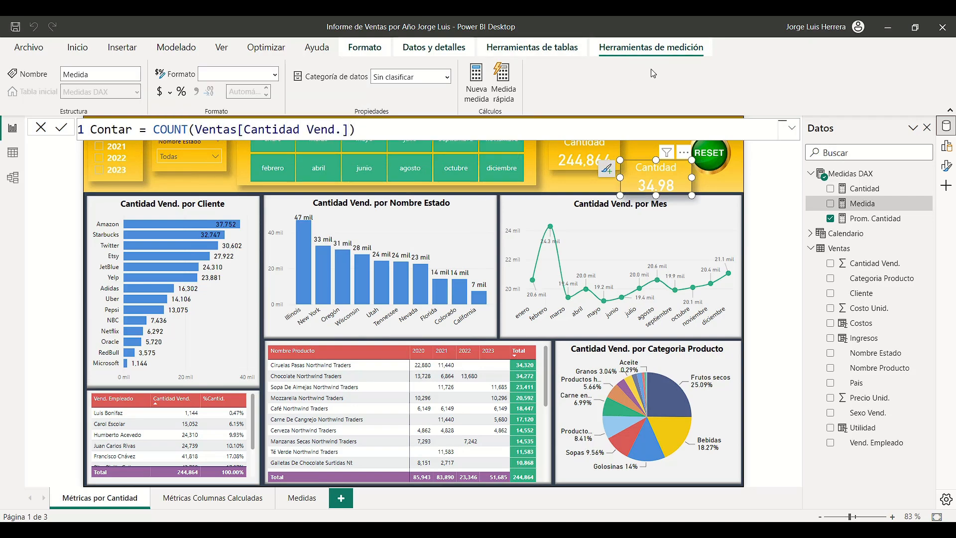
pyautogui.press('Return')
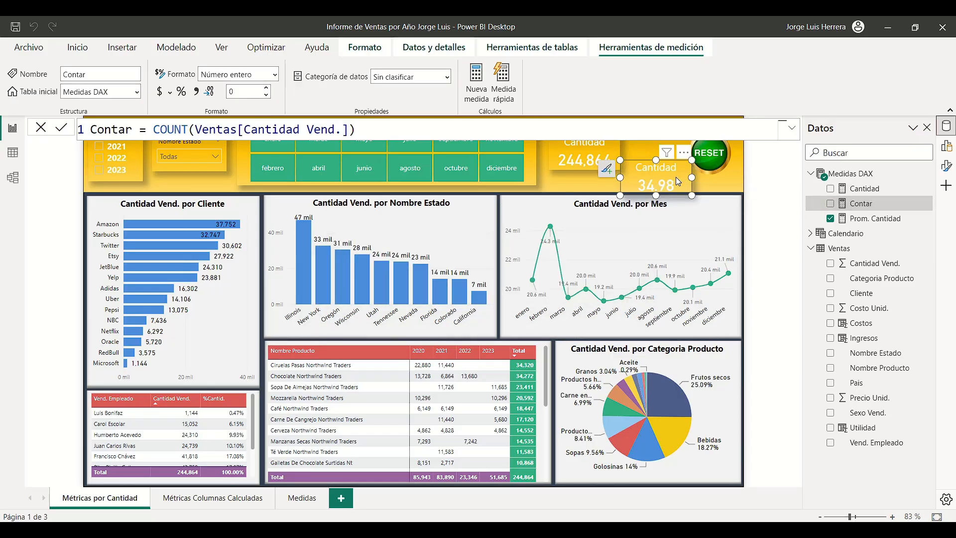
# - Replace the copied Cantidad card's Prom. Cantidad field with the Contar measure from Medidas DAX
pyautogui.moveTo(676, 177); pyautogui.dragTo(672, 175)
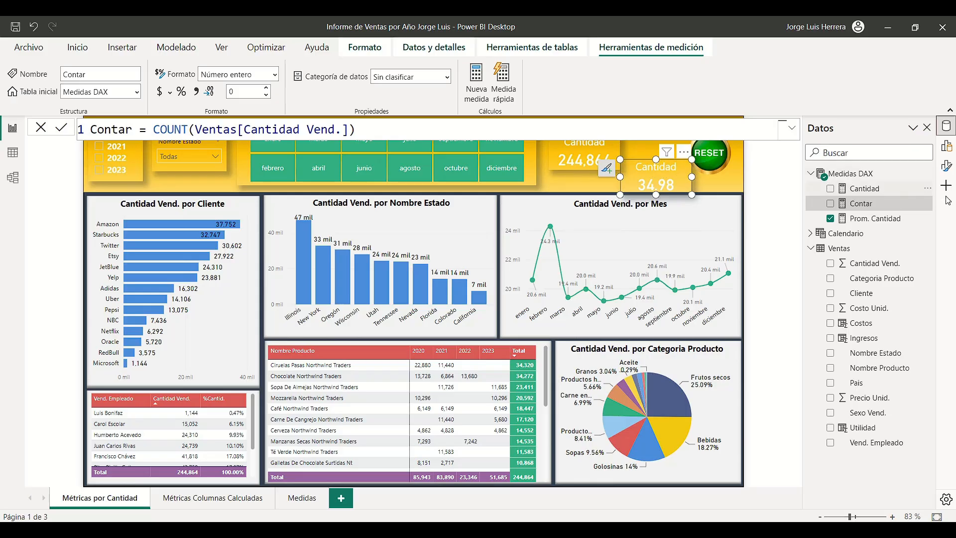
pyautogui.click(947, 150)
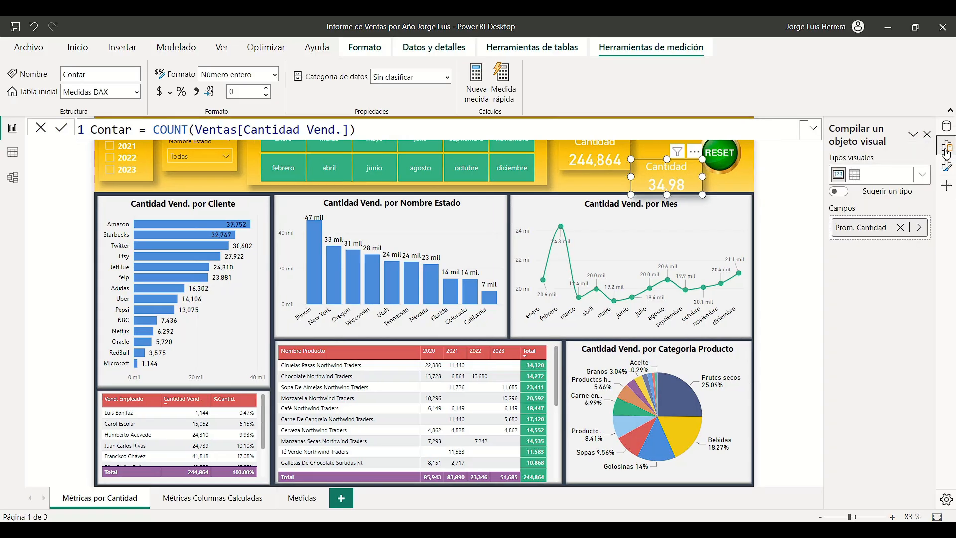
pyautogui.click(901, 229)
pyautogui.click(874, 230)
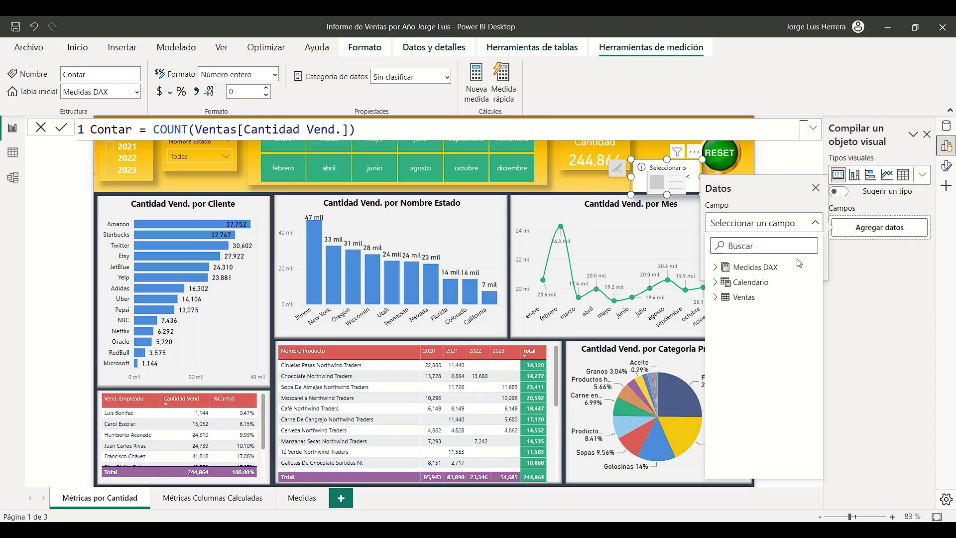
pyautogui.click(717, 267)
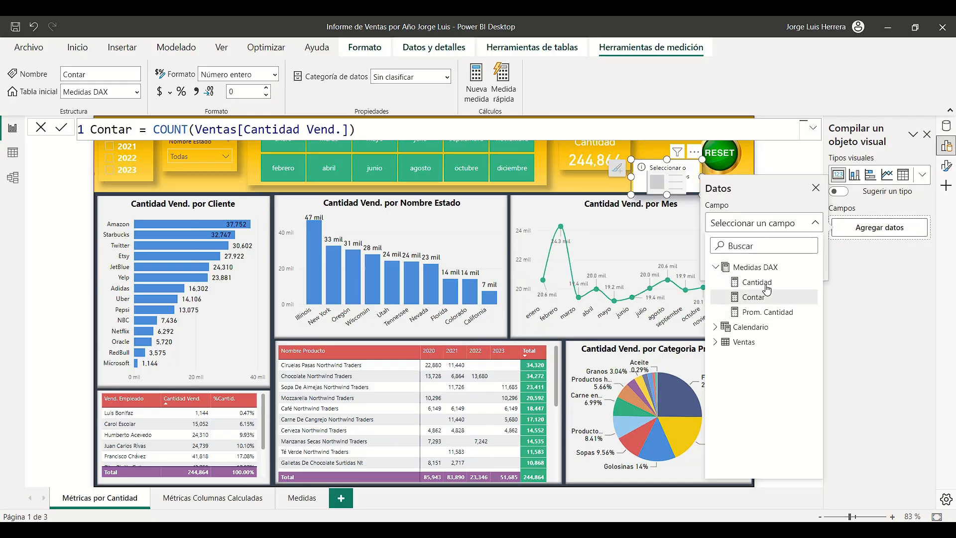
pyautogui.click(754, 298)
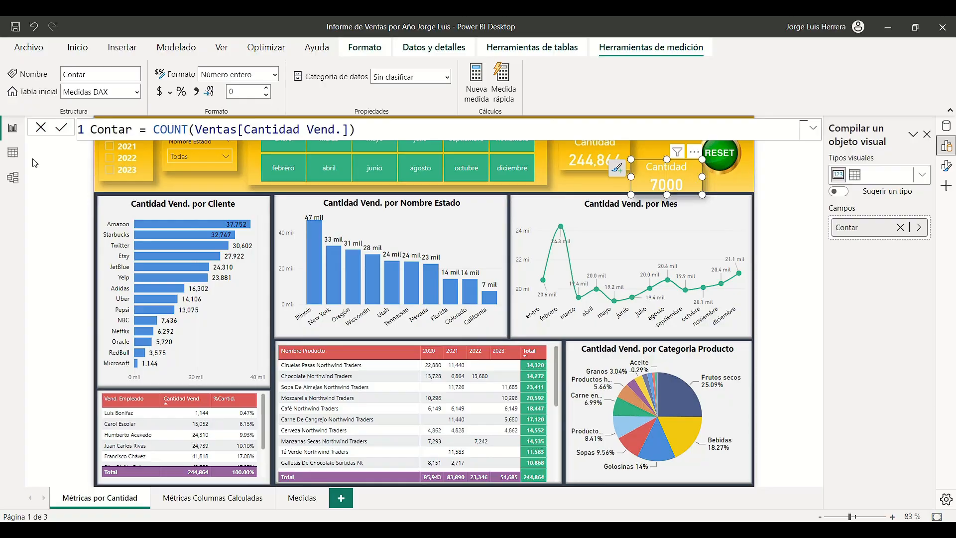
# - Check the row count of the Ventas table and its Cantidad Vend. column in the table view, and return to the report
pyautogui.click(13, 153)
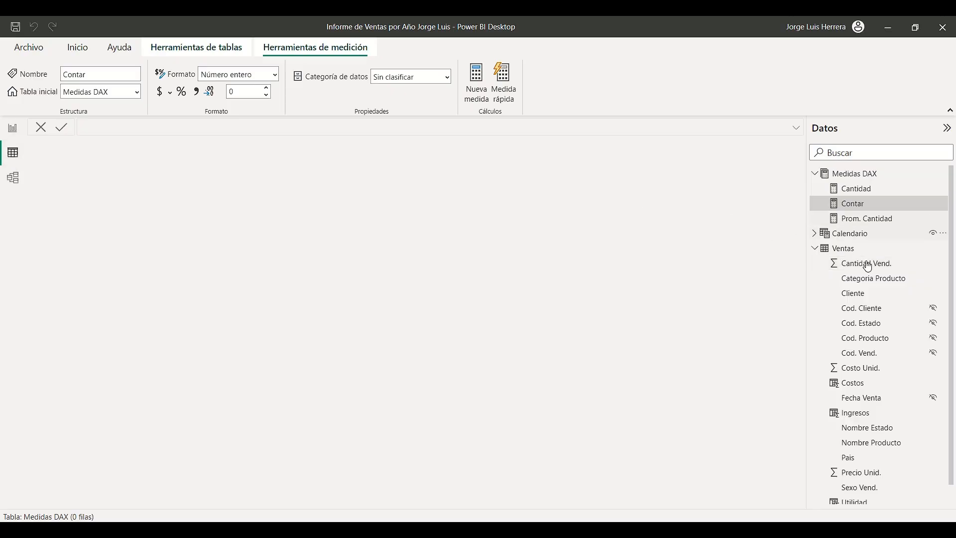
pyautogui.click(844, 248)
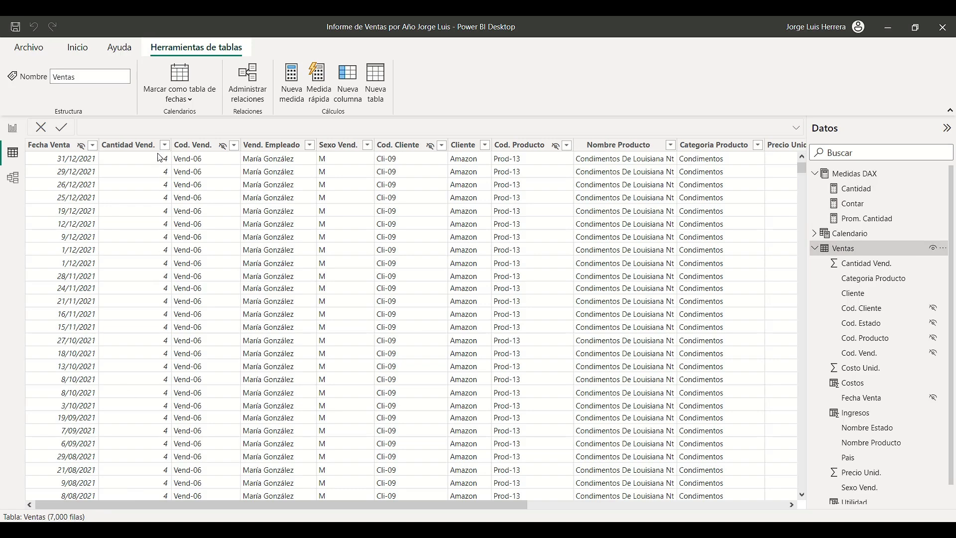
pyautogui.click(139, 145)
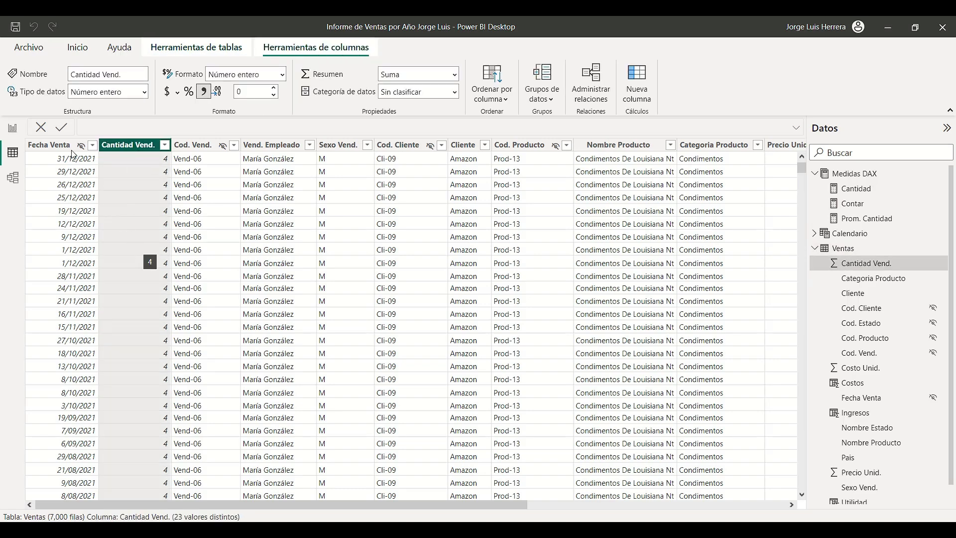
pyautogui.click(14, 130)
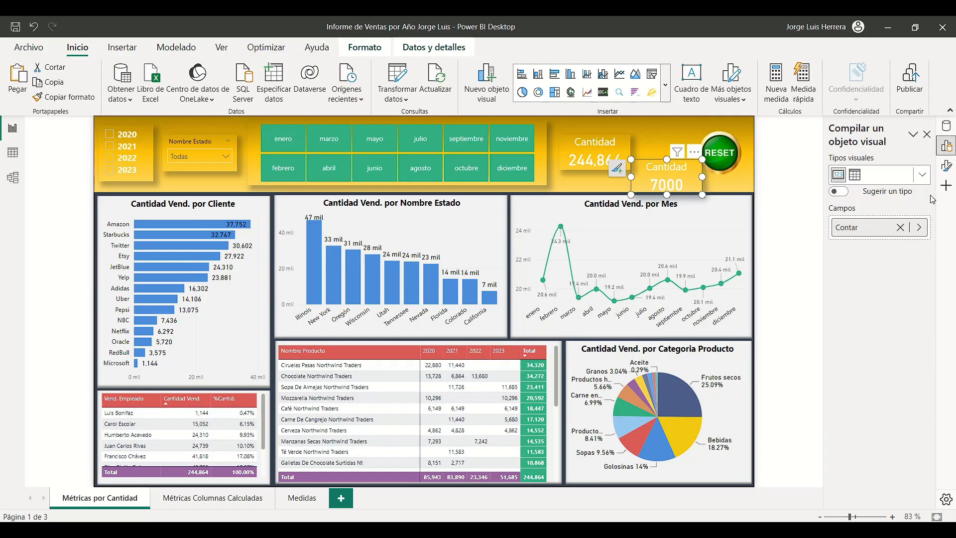
# - Redefine the Contar measure as COUNTROWS(Ventas)
pyautogui.click(948, 127)
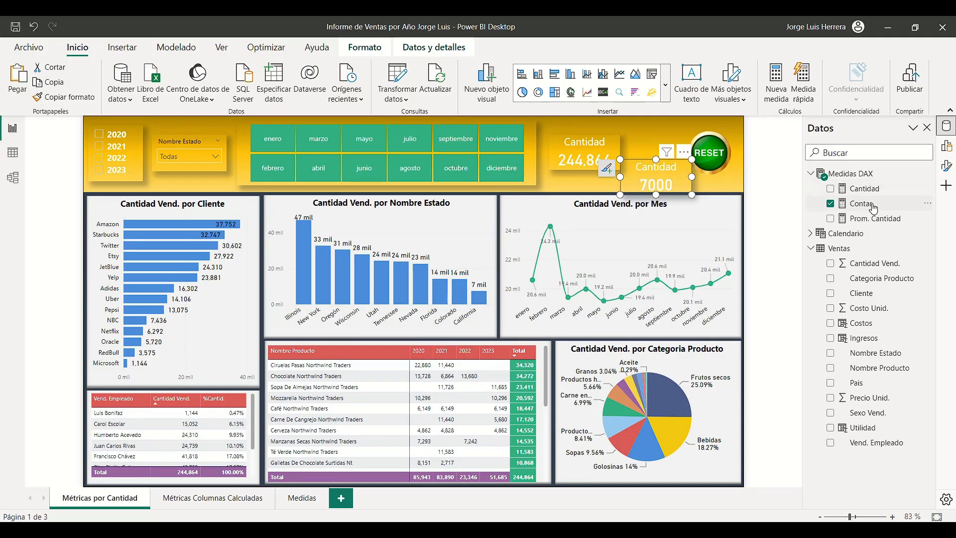
pyautogui.click(862, 204)
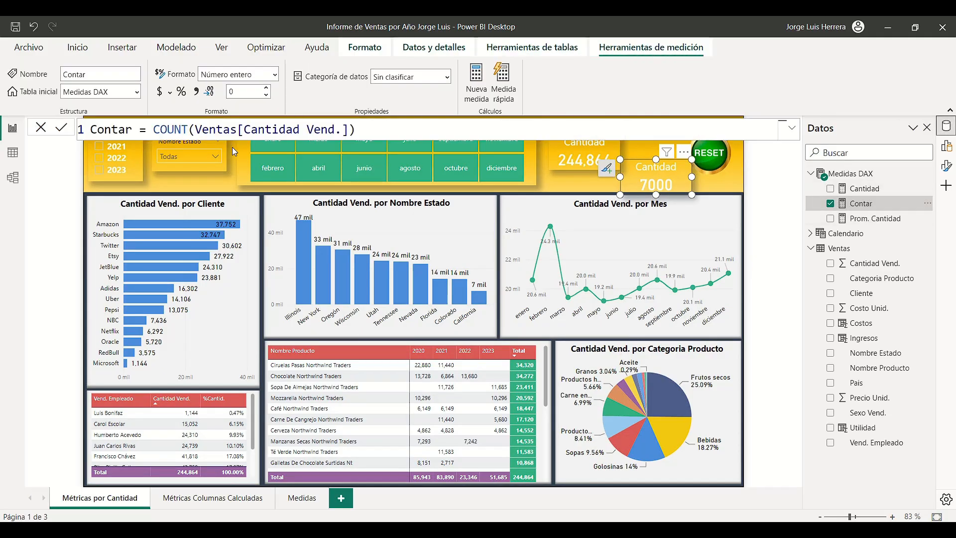
pyautogui.click(189, 129)
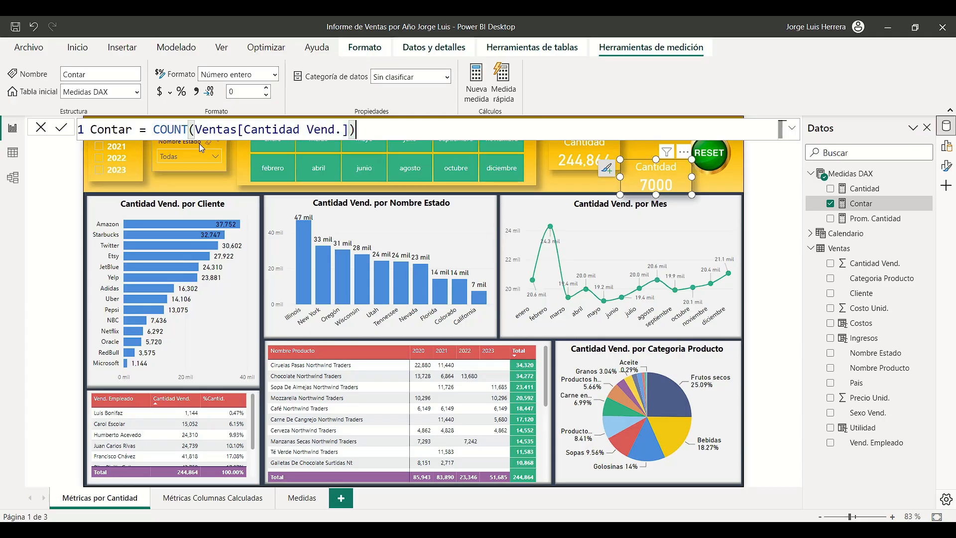
pyautogui.moveTo(356, 129); pyautogui.dragTo(188, 129)
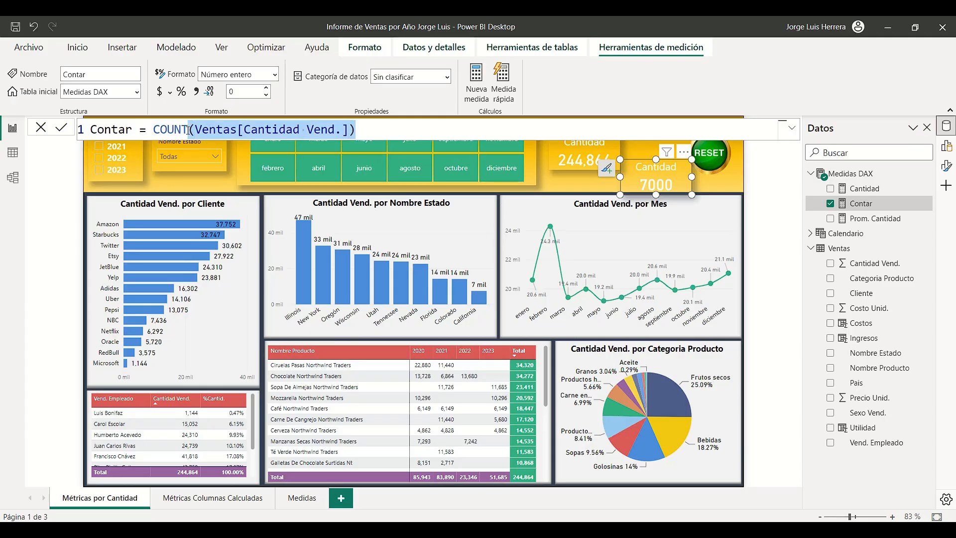
pyautogui.press('BackSpace')
pyautogui.write('row')
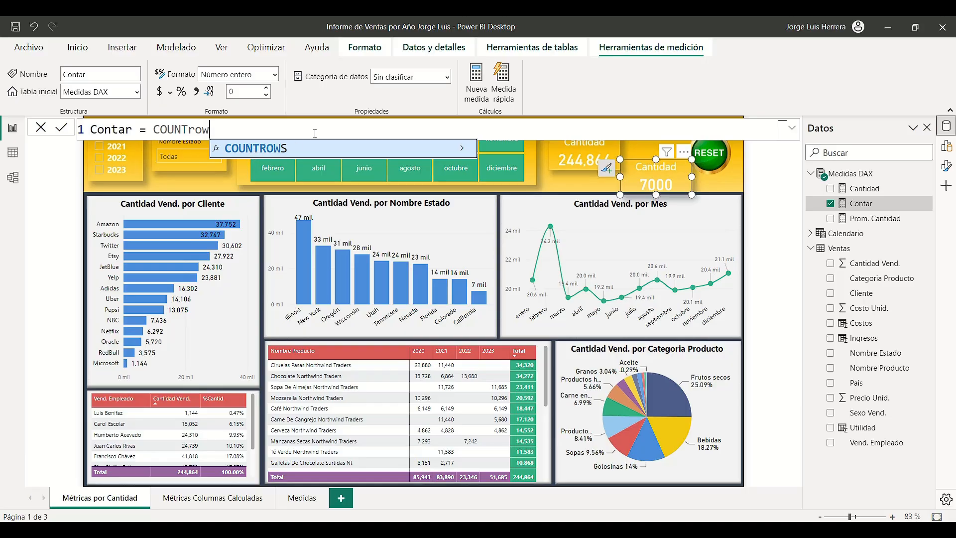
pyautogui.click(275, 152)
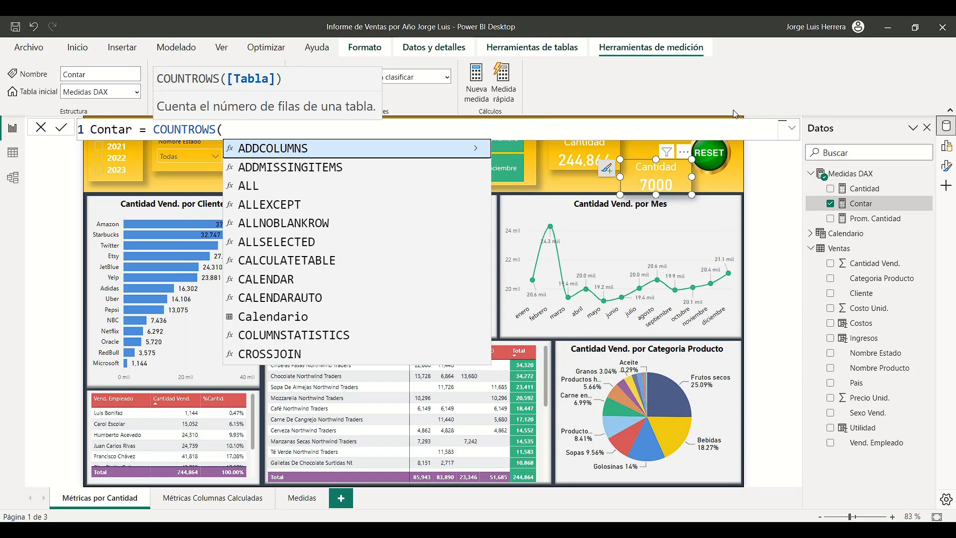
pyautogui.write('vent')
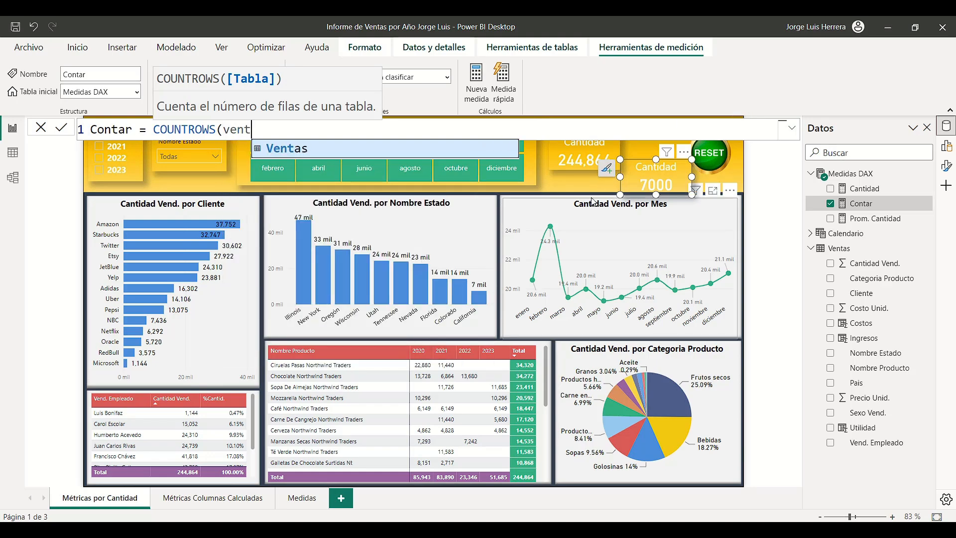
pyautogui.click(294, 150)
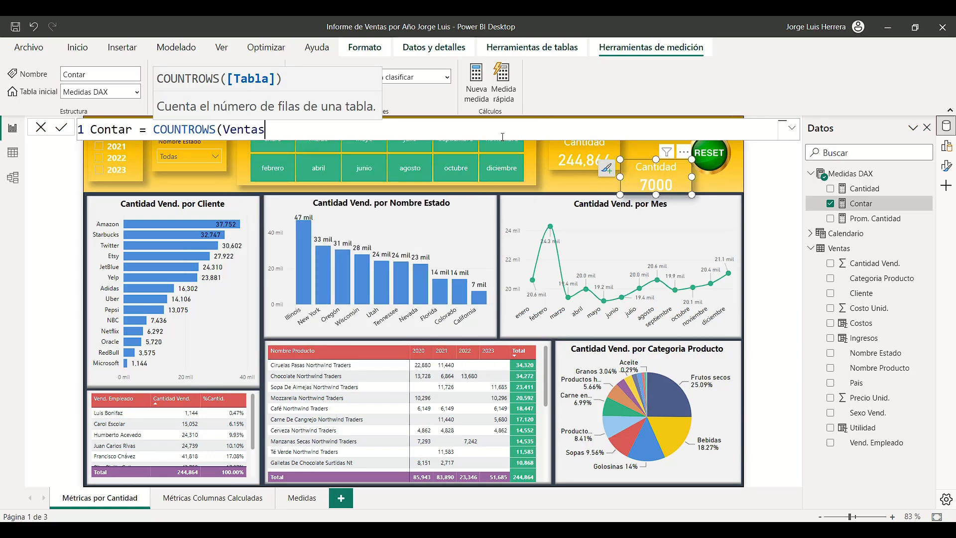
pyautogui.write(')')
pyautogui.press('Return')
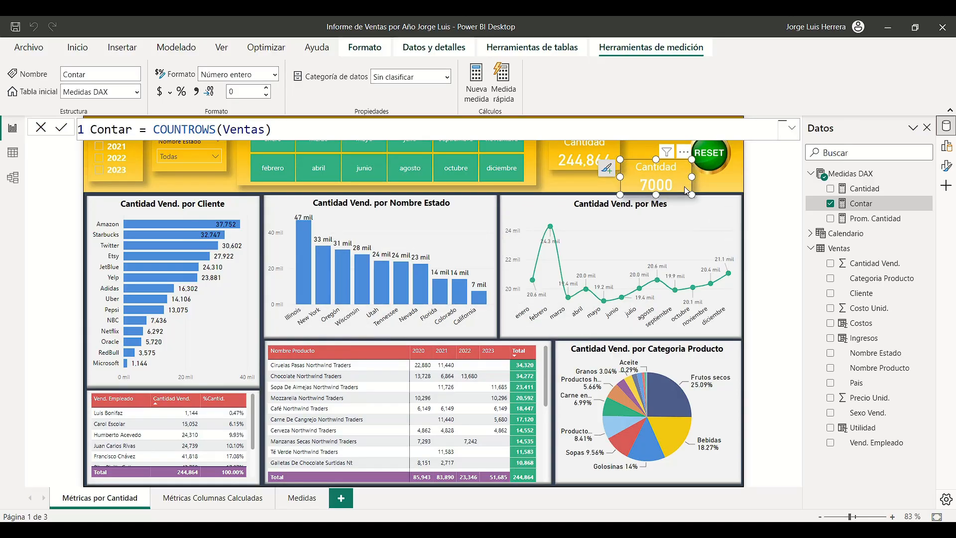
# - Shift the copied Cantidad card slightly left and down, then remove its Contar field and add the Contar measure again
pyautogui.moveTo(680, 175); pyautogui.dragTo(672, 178)
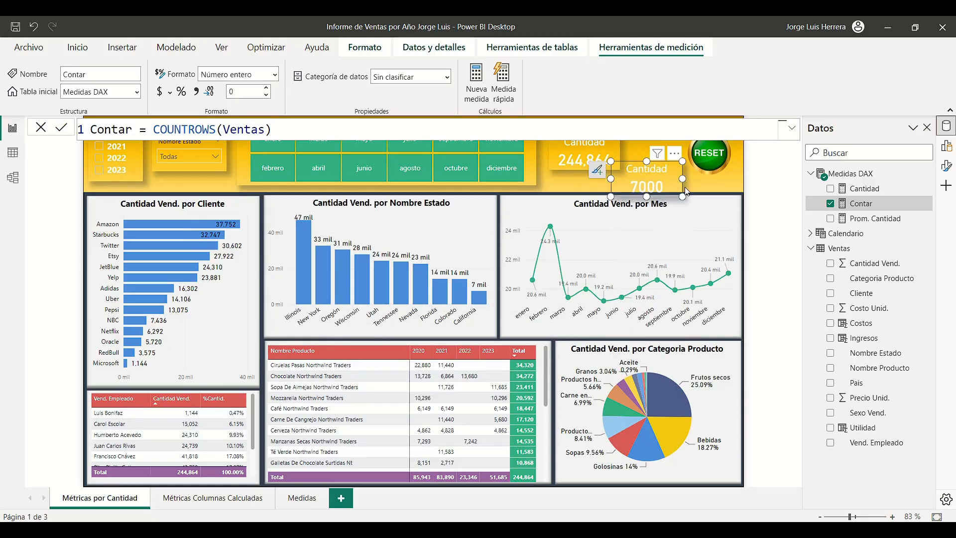
pyautogui.click(946, 150)
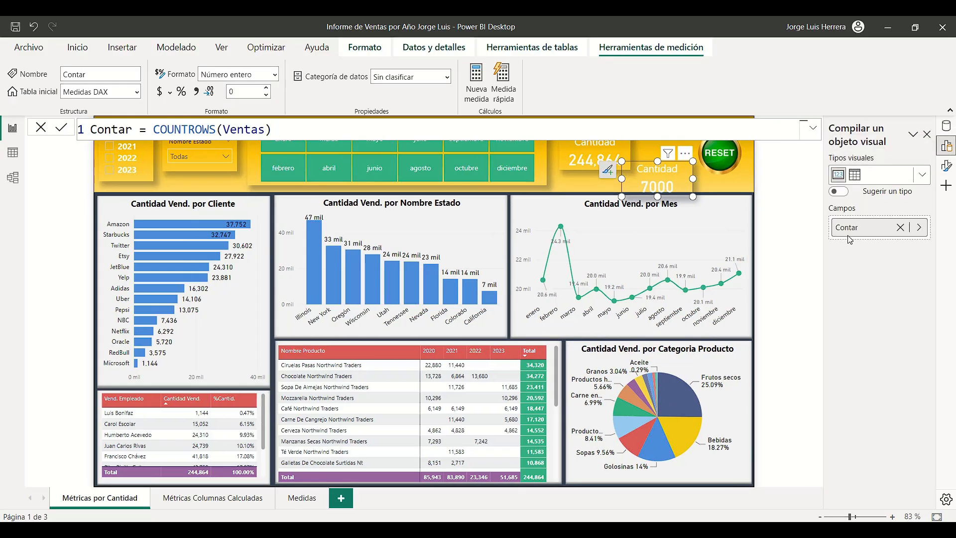
pyautogui.click(902, 228)
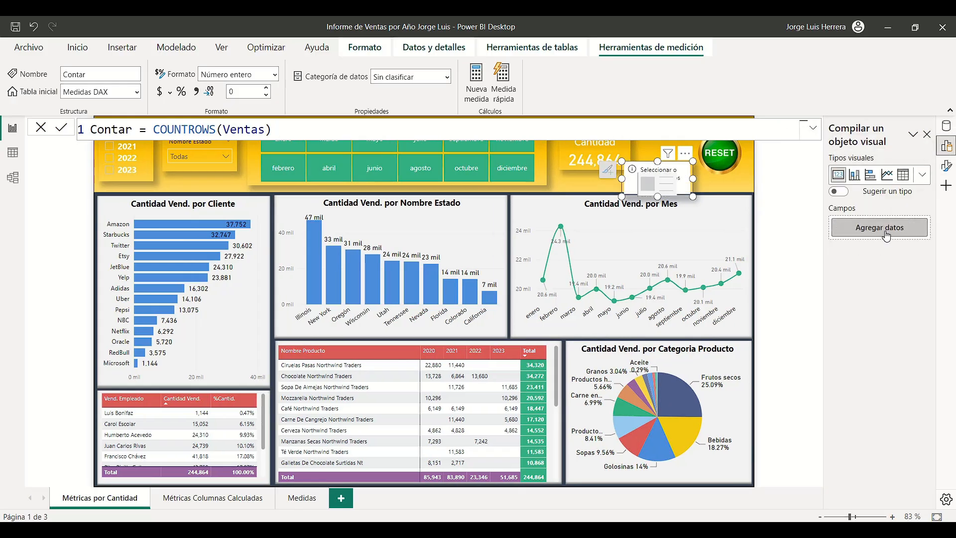
pyautogui.click(883, 232)
pyautogui.click(742, 271)
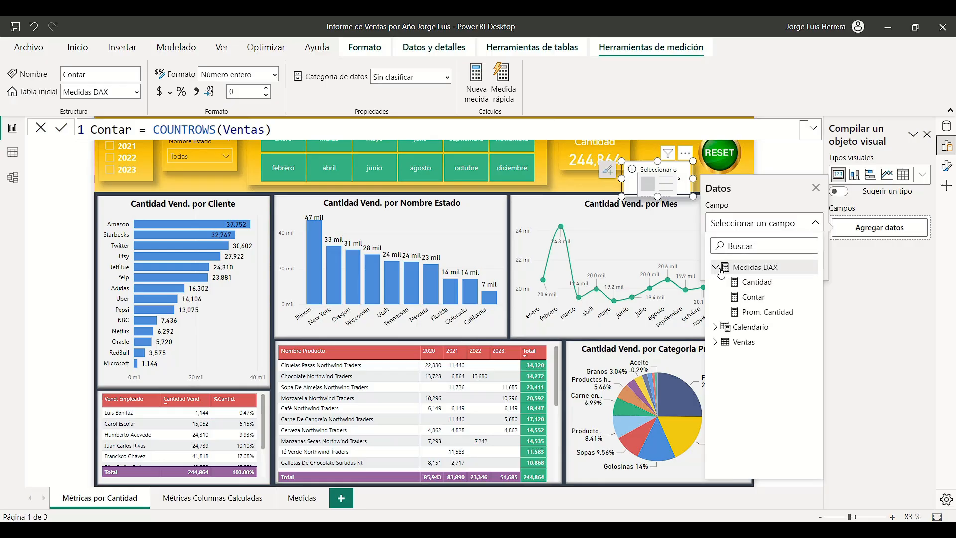
pyautogui.click(754, 298)
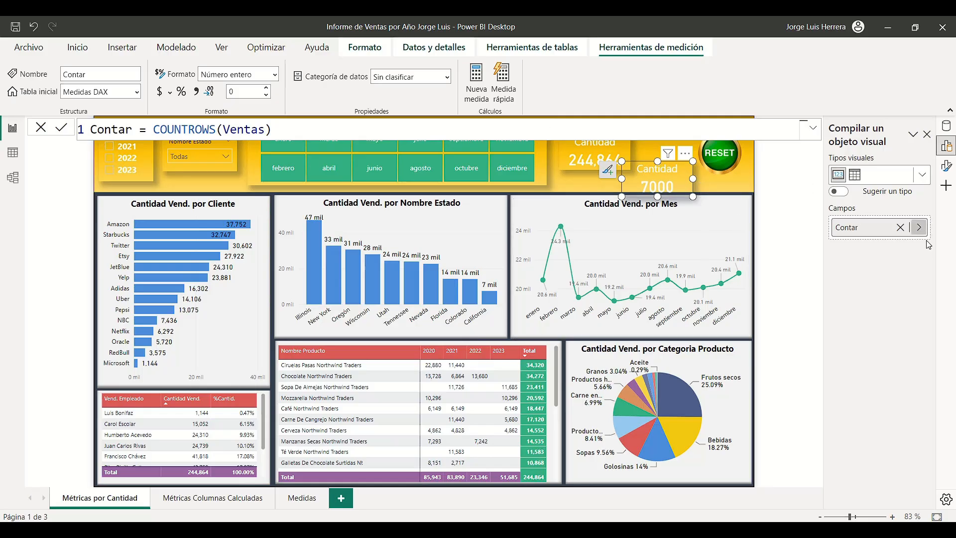
pyautogui.click(950, 134)
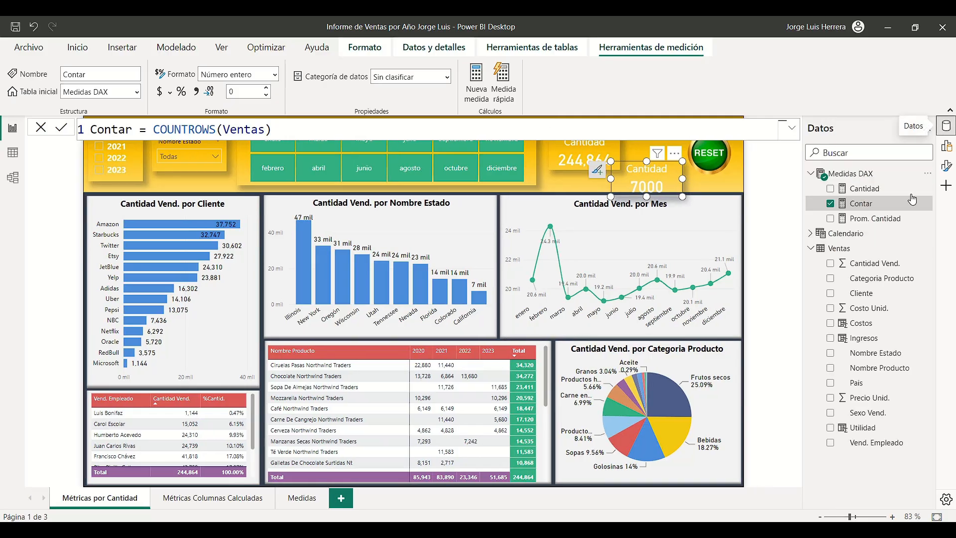
# - Create a measure in Medidas DAX defined as Contar Distintos = DISTINCTCOUNT(Ventas[Cantidad Vend.])
pyautogui.rightClick(850, 176)
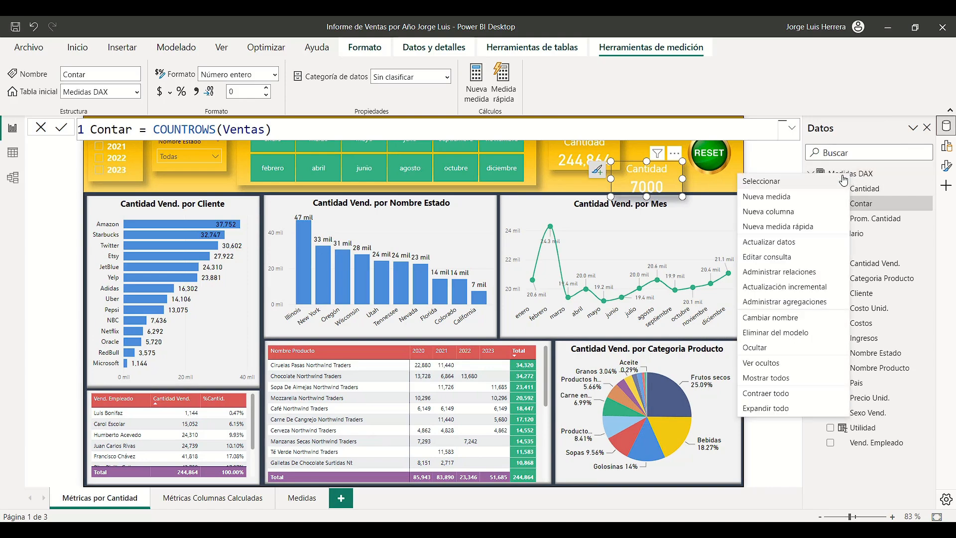
pyautogui.click(772, 199)
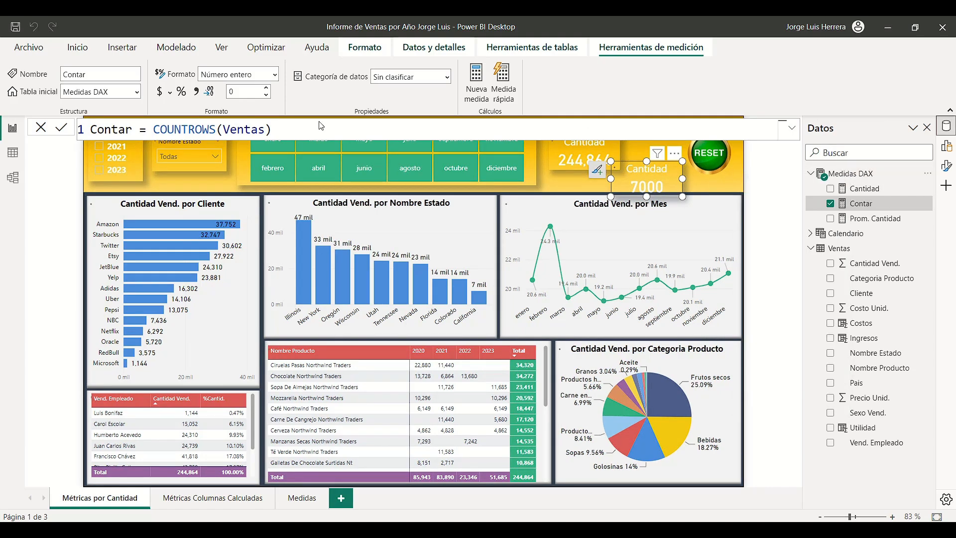
pyautogui.write('C')
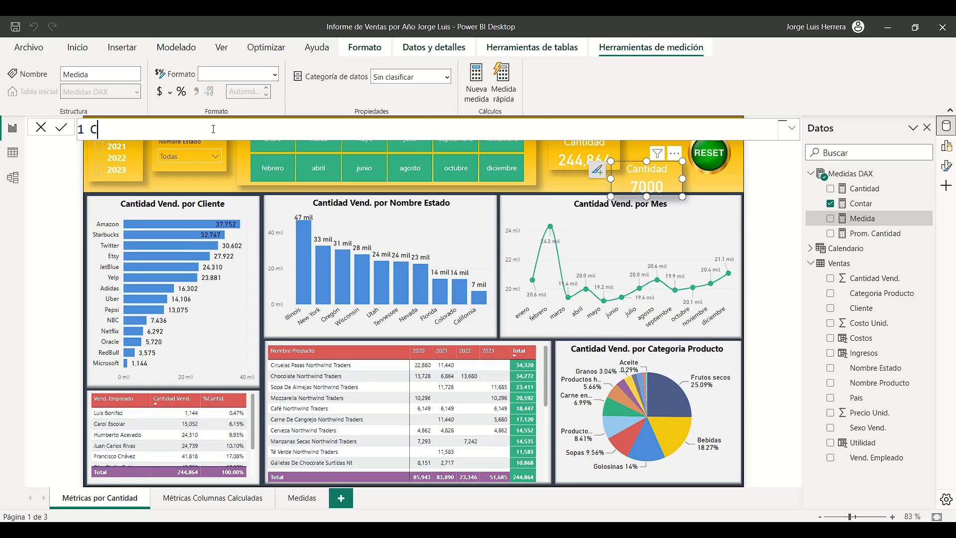
pyautogui.write('ontar Distoin')
pyautogui.press('BackSpace')
pyautogui.press('BackSpace')
pyautogui.press('BackSpace')
pyautogui.write('in')
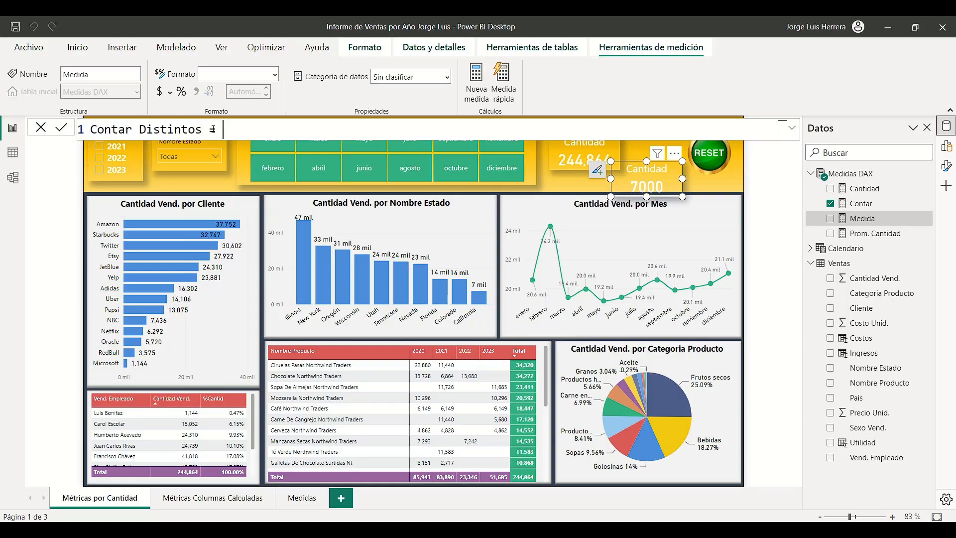
pyautogui.write('tos = disti')
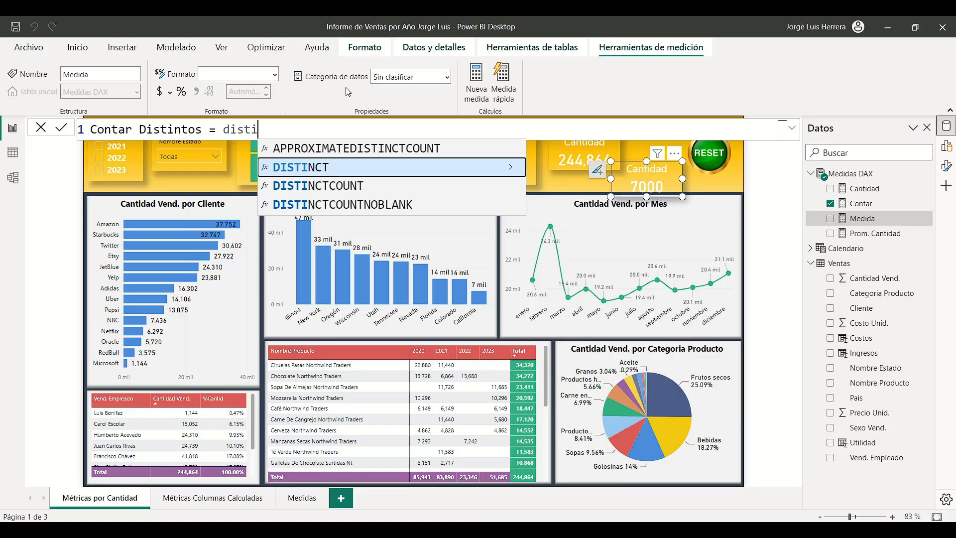
pyautogui.click(333, 190)
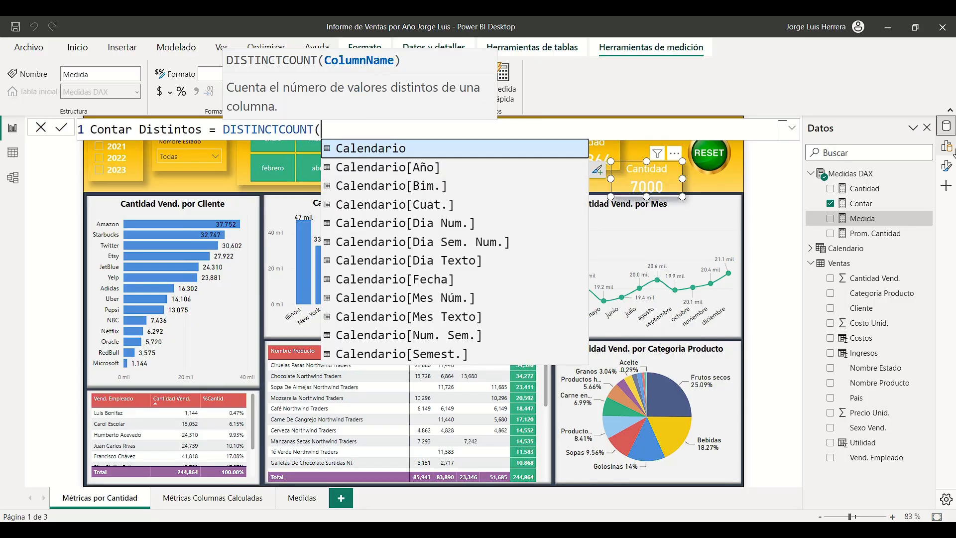
pyautogui.write('cantida')
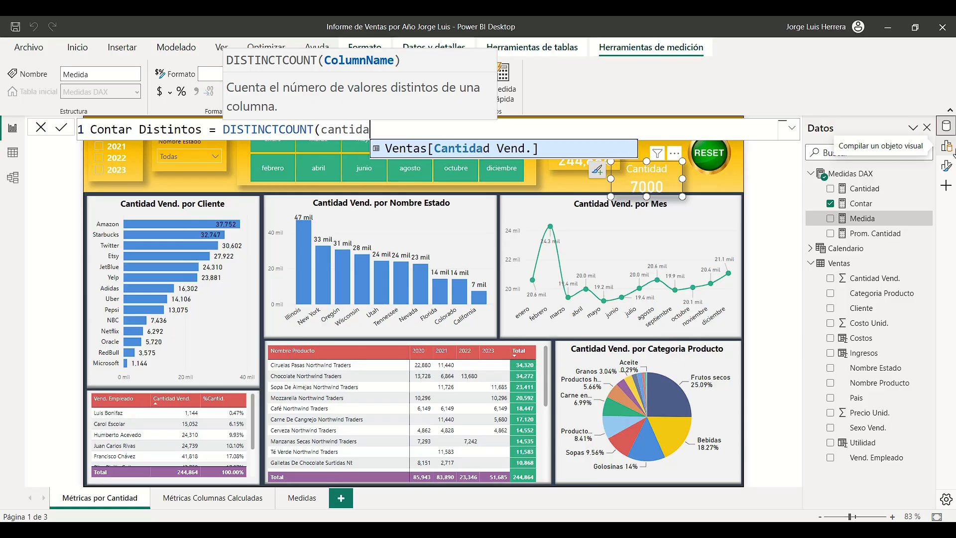
pyautogui.click(476, 149)
pyautogui.write(')')
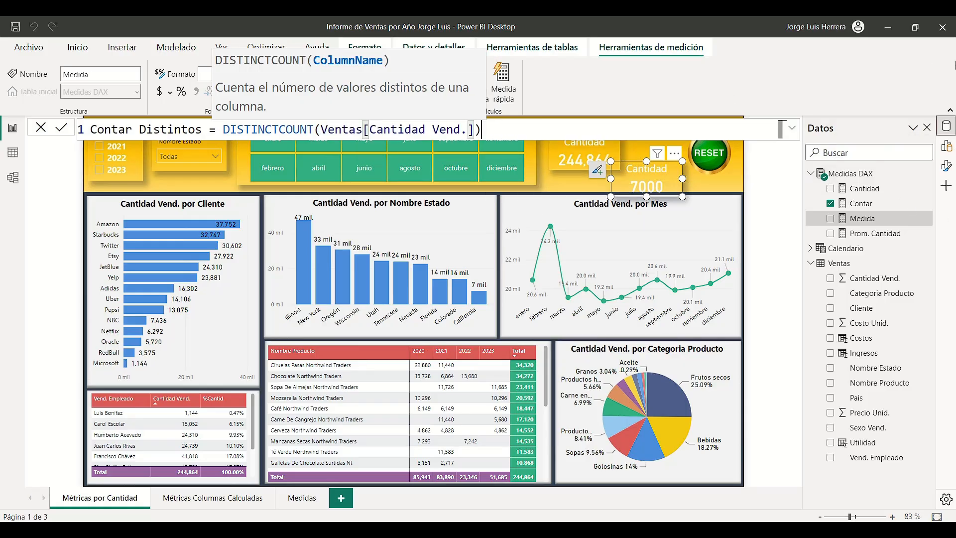
pyautogui.press('Return')
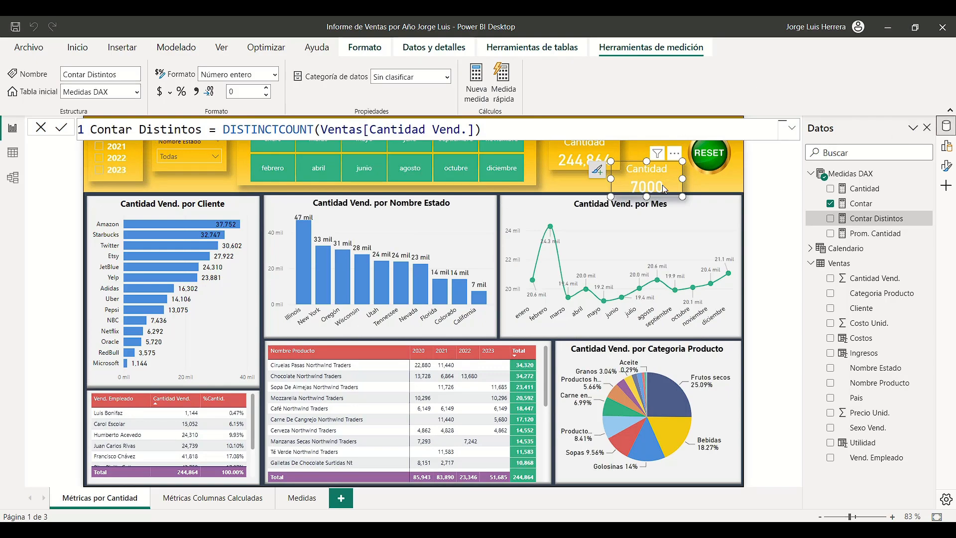
# - Shift the copied Cantidad card slightly and replace its Contar field with the Contar Distintos measure from Medidas DAX
pyautogui.moveTo(663, 185); pyautogui.dragTo(678, 176)
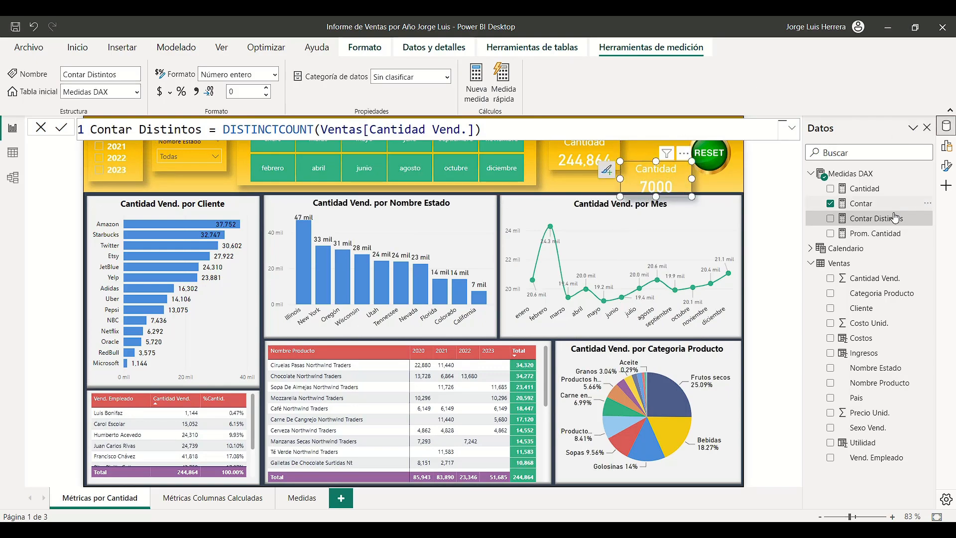
pyautogui.click(948, 150)
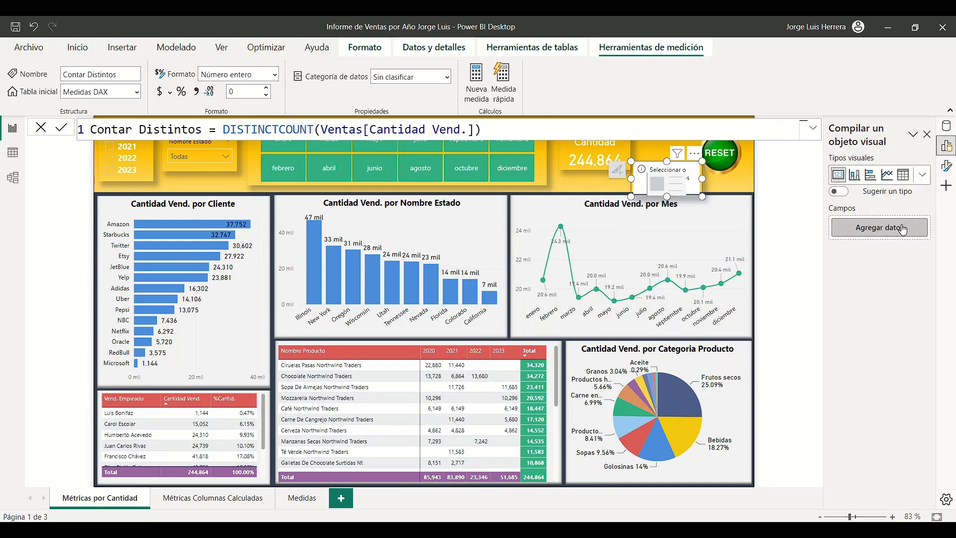
pyautogui.click(876, 232)
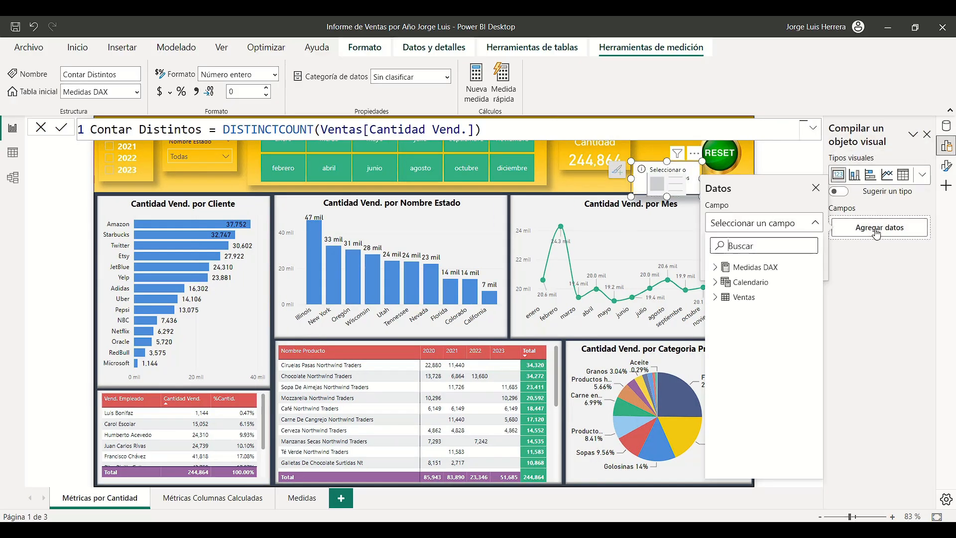
pyautogui.click(716, 268)
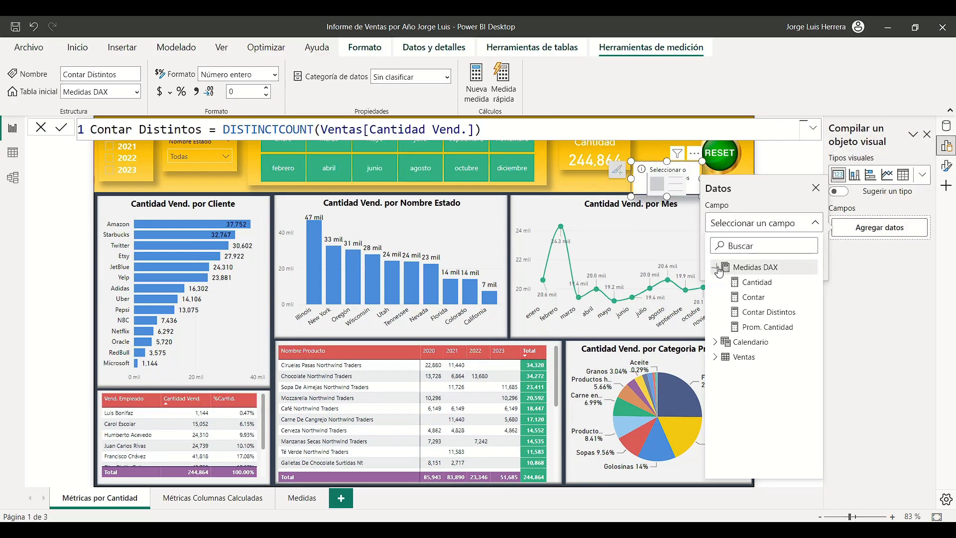
pyautogui.click(769, 315)
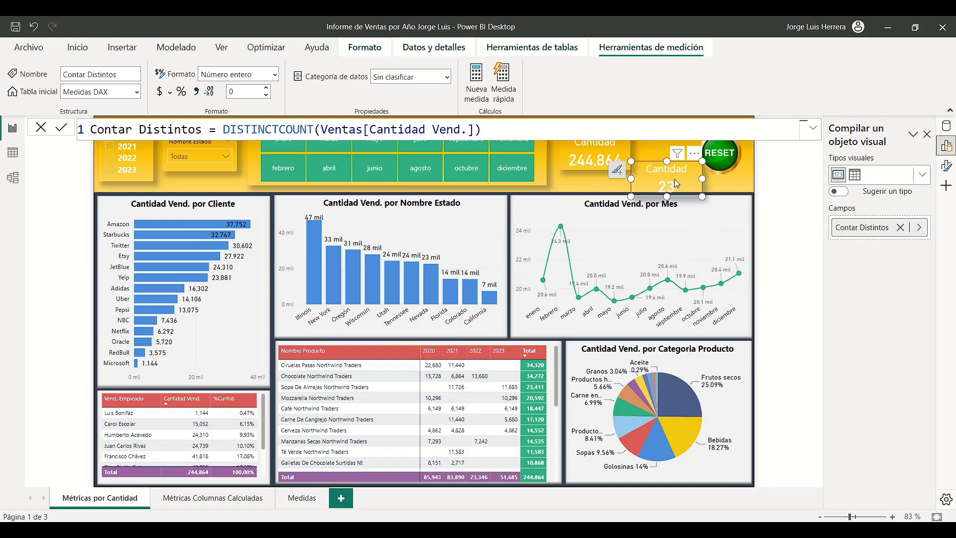
# - Examine the distinct values of the Ventas table's Cantidad Vend. column in the table view, using its filter list and rows
pyautogui.click(11, 156)
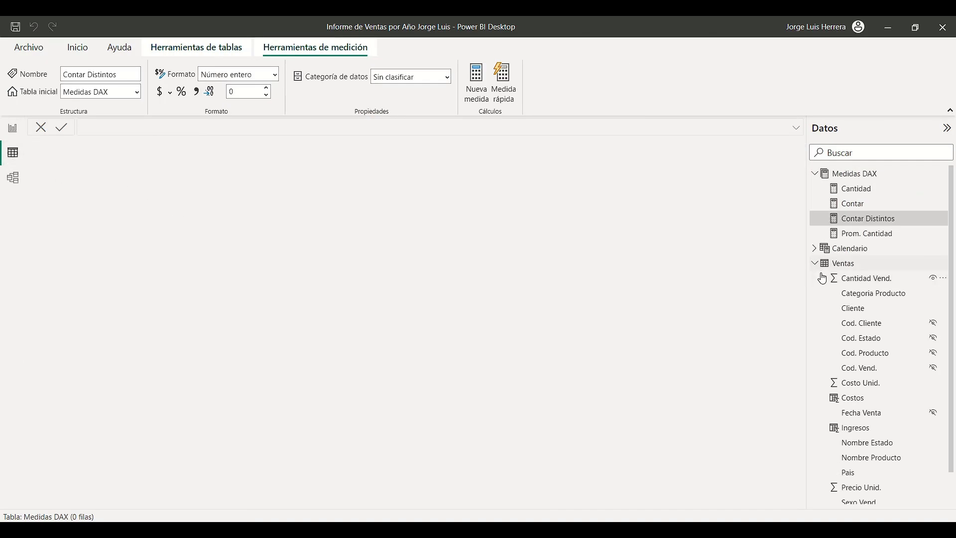
pyautogui.click(842, 263)
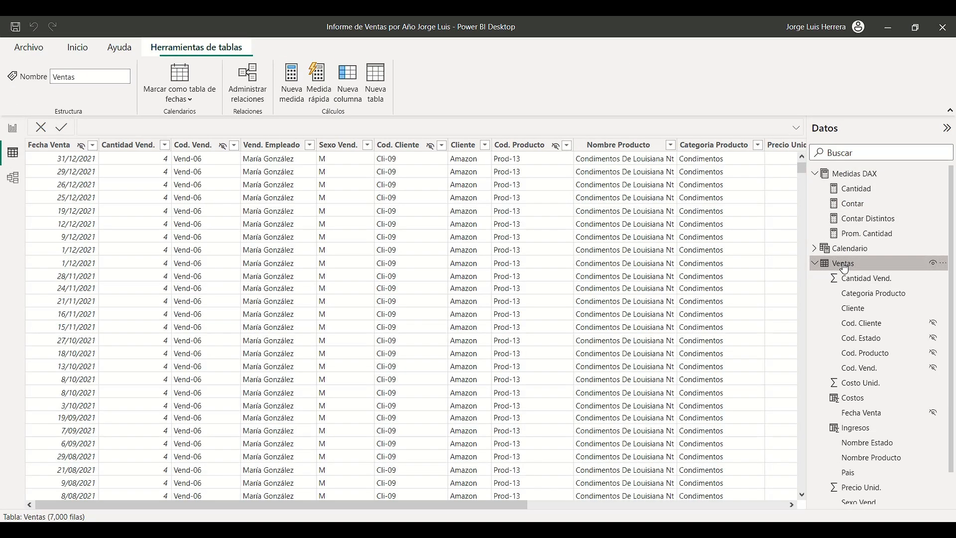
pyautogui.click(133, 151)
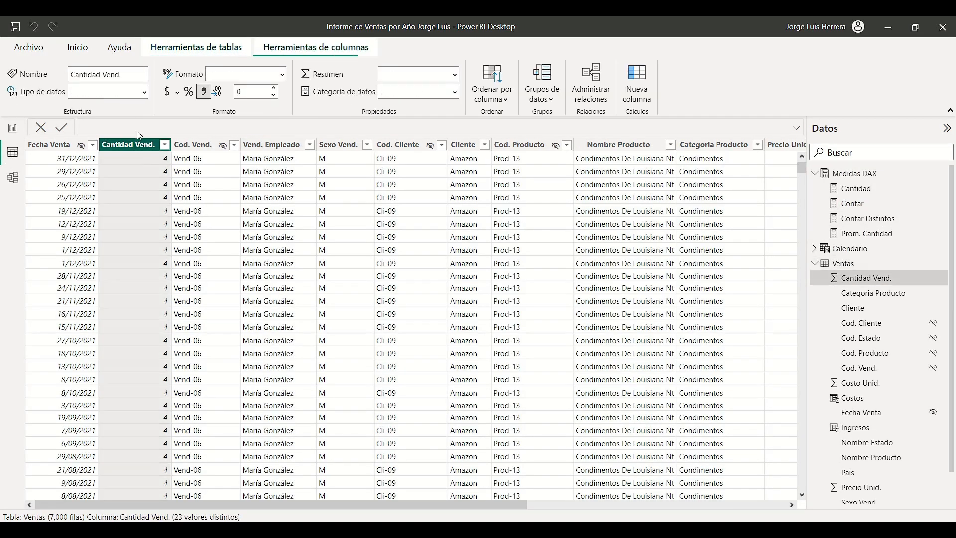
pyautogui.click(164, 145)
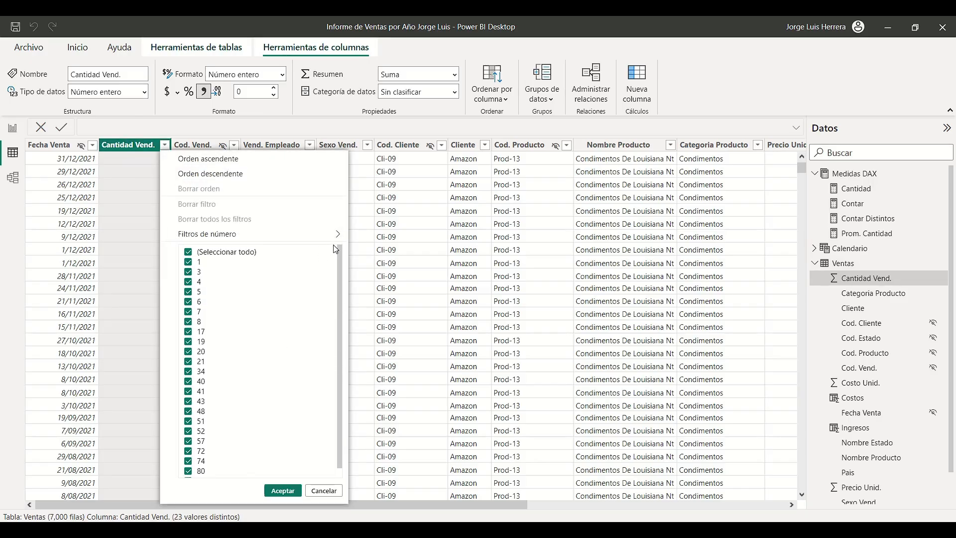
pyautogui.click(125, 187)
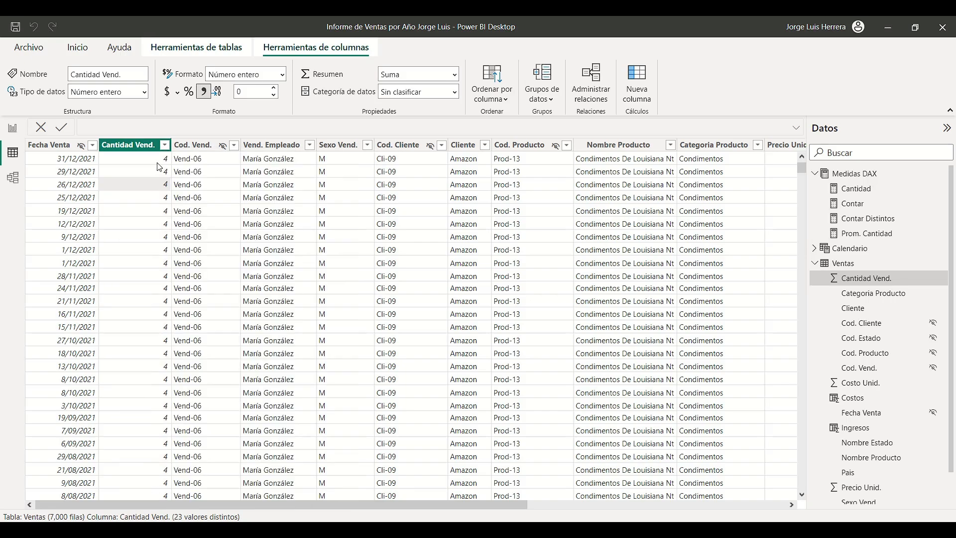
pyautogui.scroll(-9, 159, 309)
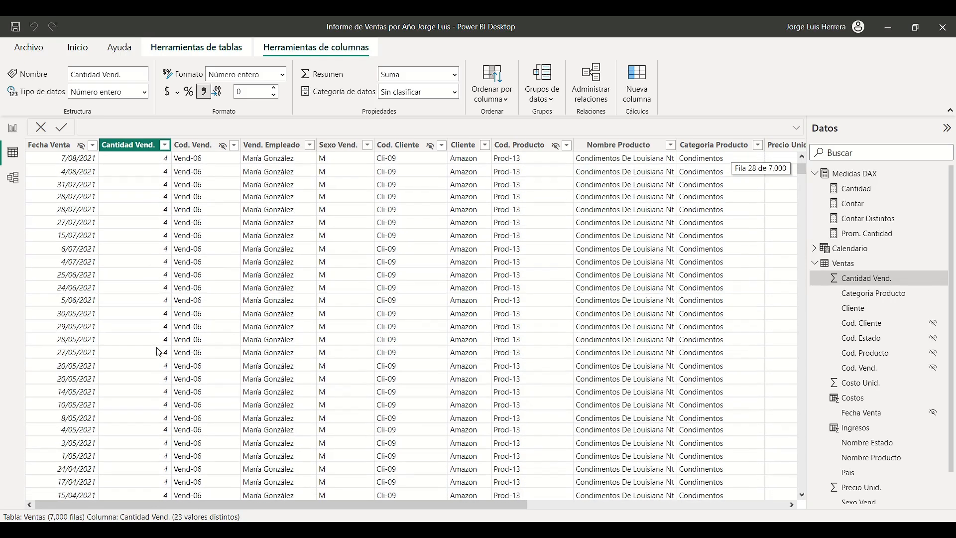
pyautogui.scroll(-20, 158, 352)
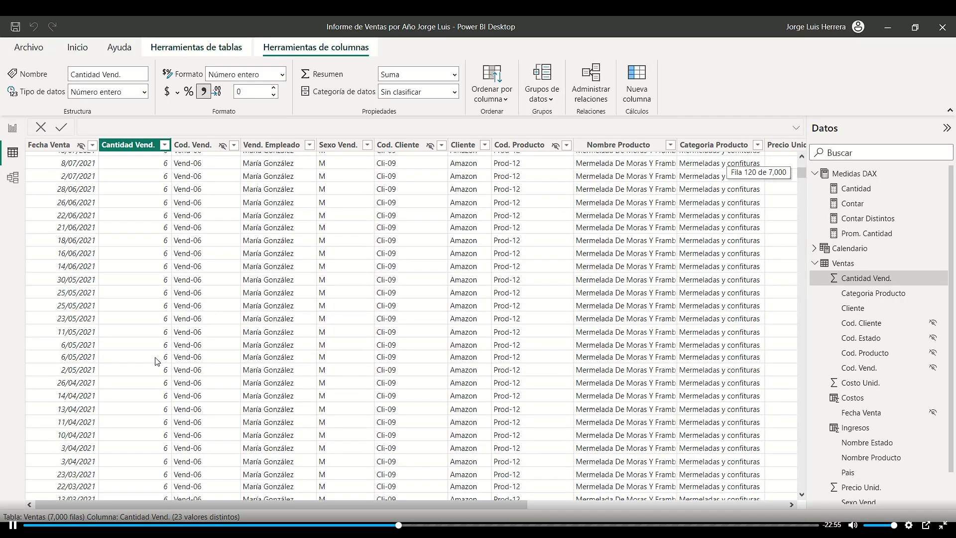
pyautogui.scroll(-5, 157, 361)
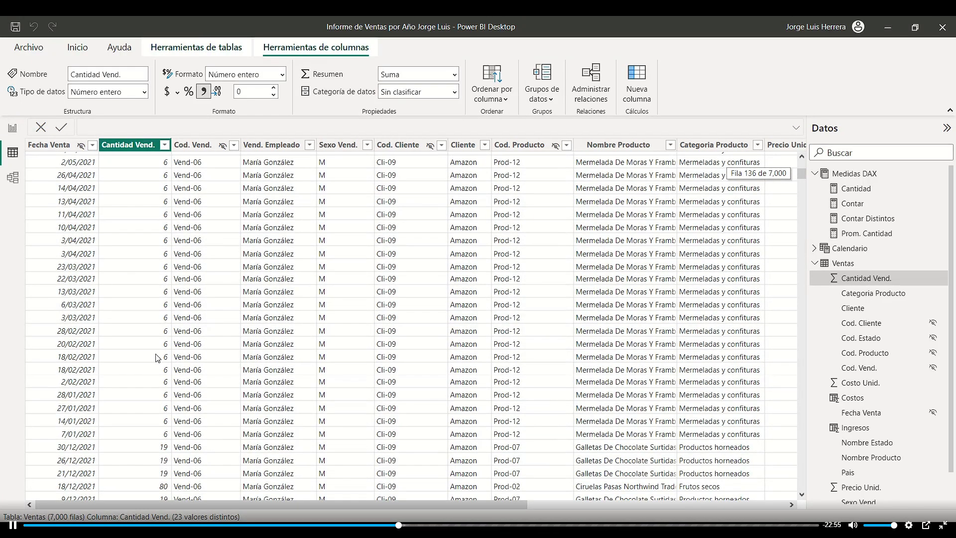
pyautogui.scroll(20, 159, 348)
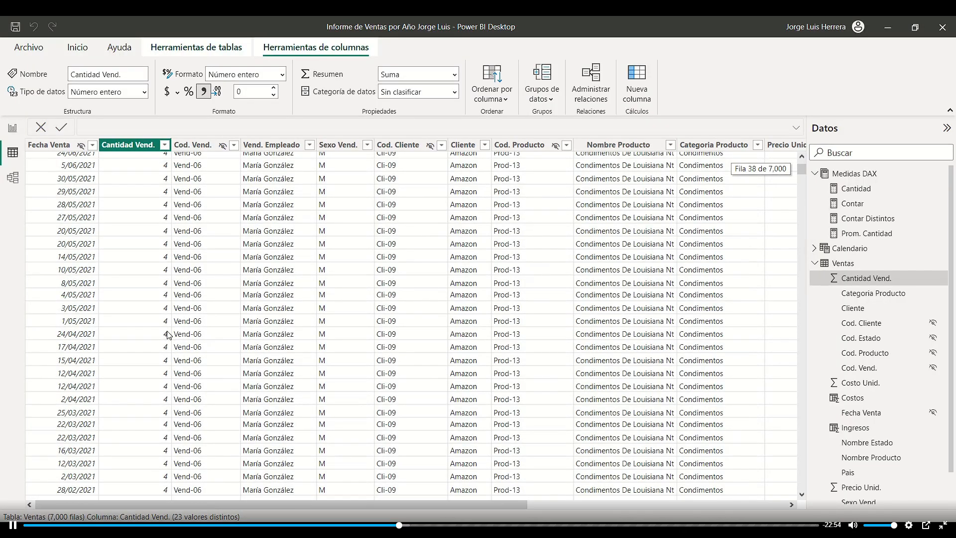
pyautogui.scroll(12, 168, 299)
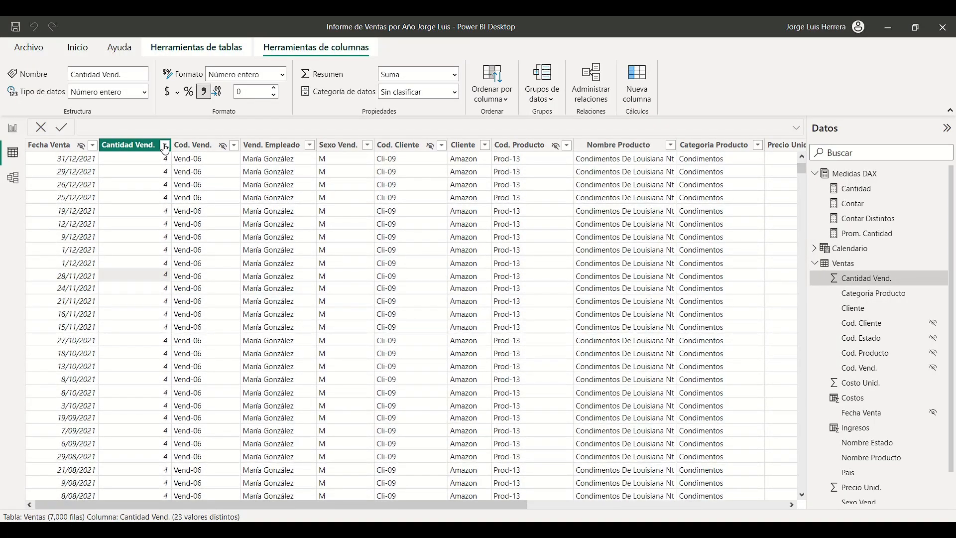
pyautogui.click(164, 145)
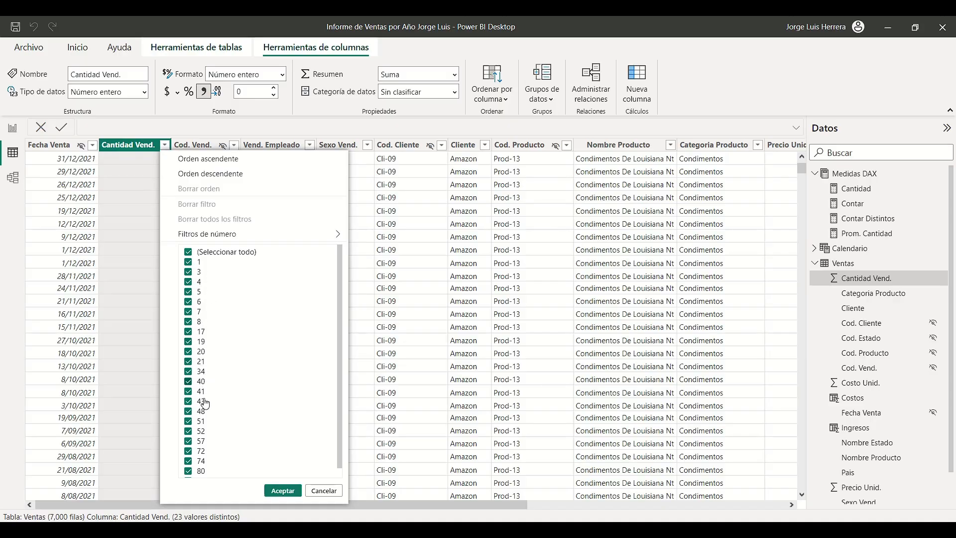
pyautogui.scroll(-1, 218, 431)
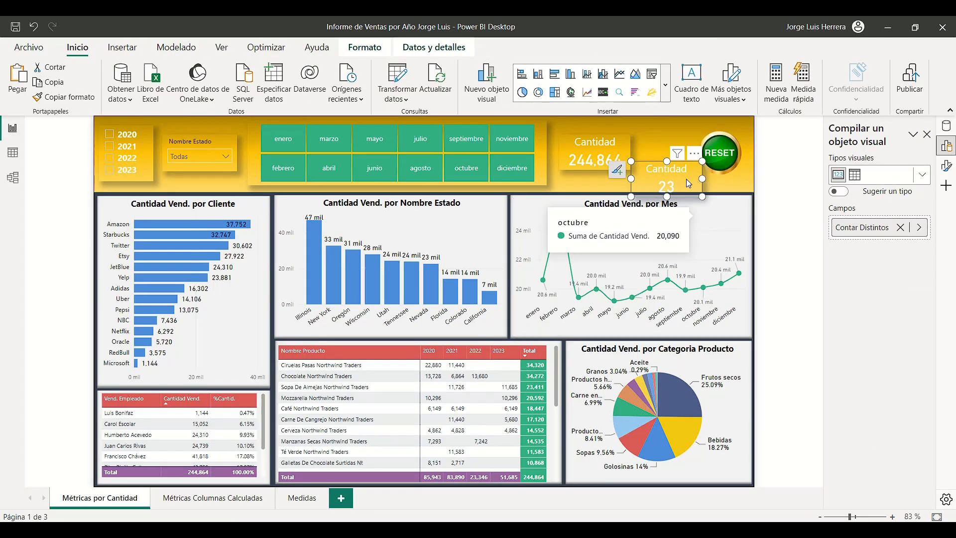
# - Delete the copied Cantidad card from the report page and open the Medidas page
pyautogui.moveTo(690, 169); pyautogui.dragTo(684, 190)
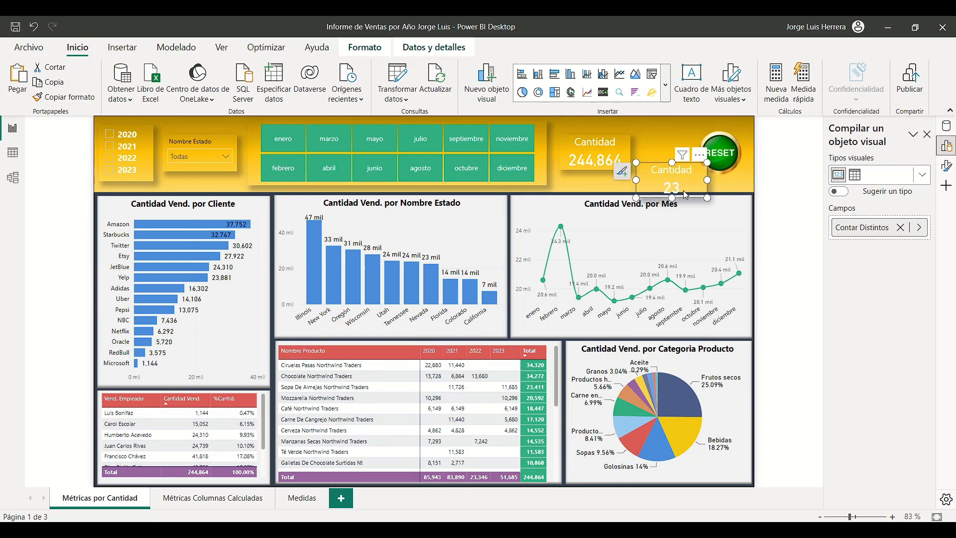
pyautogui.press('Delete')
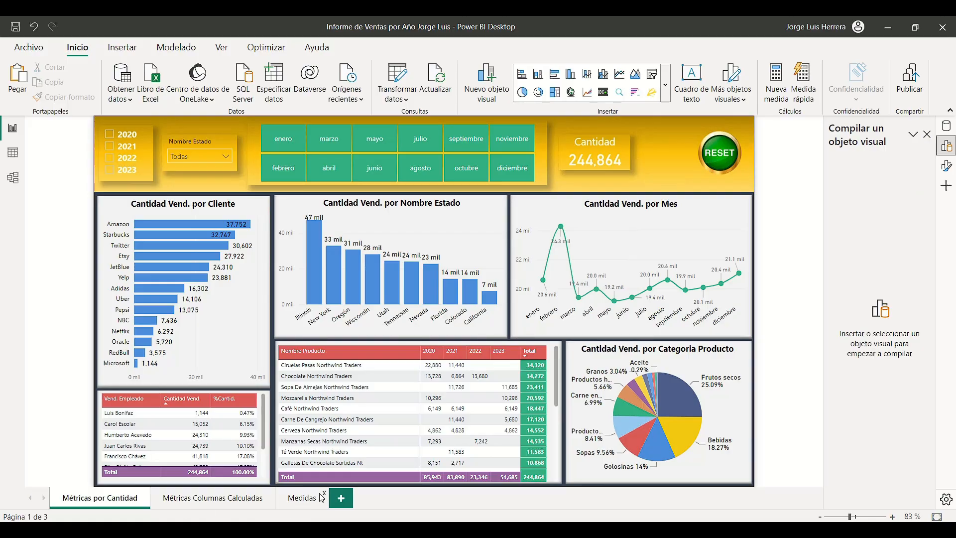
pyautogui.click(302, 499)
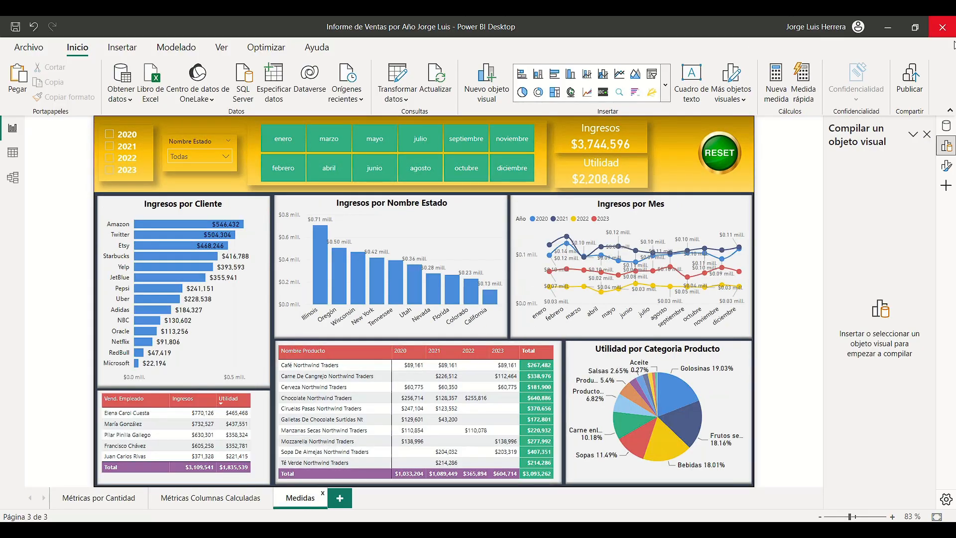
# - Hide the Cantidad Vend. column of the Ventas table and return to the Métricas por Cantidad page
pyautogui.click(946, 128)
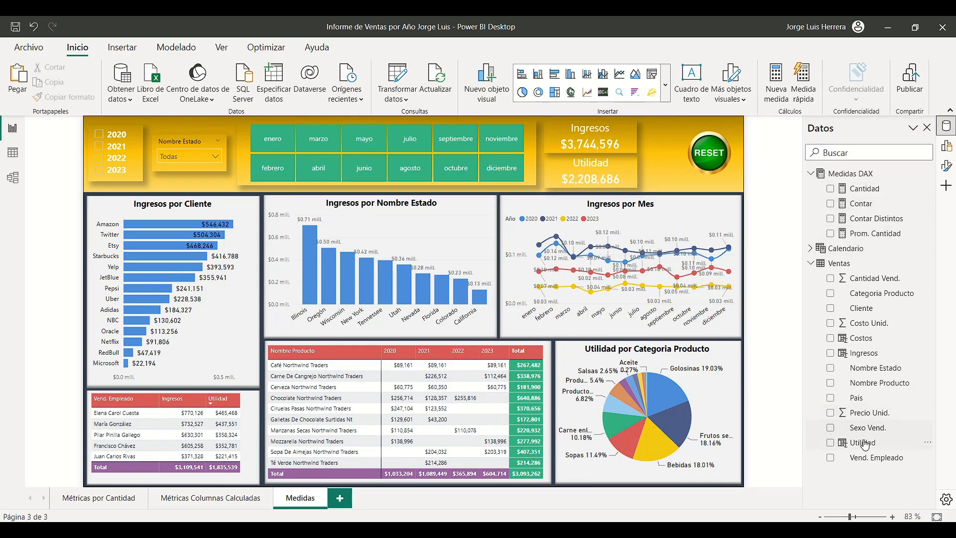
pyautogui.click(873, 280)
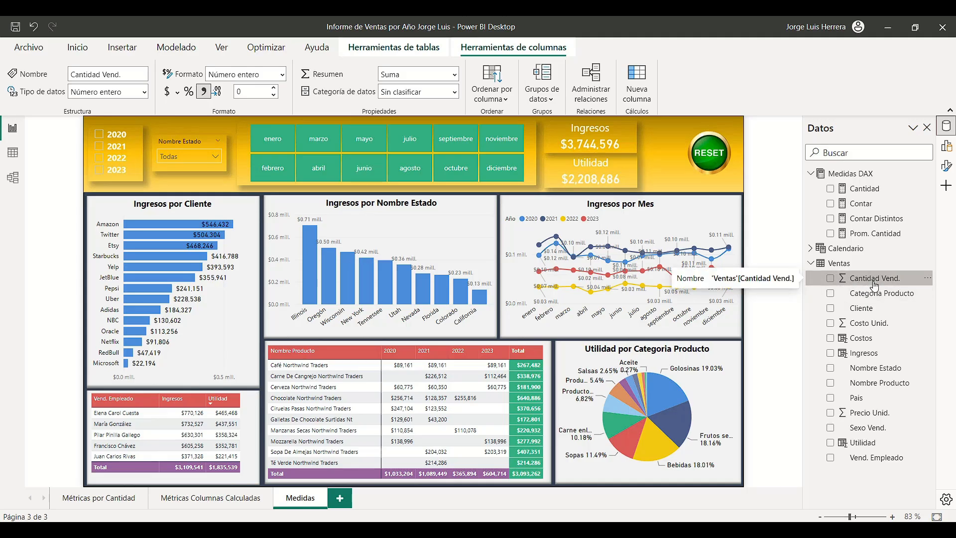
pyautogui.rightClick(859, 281)
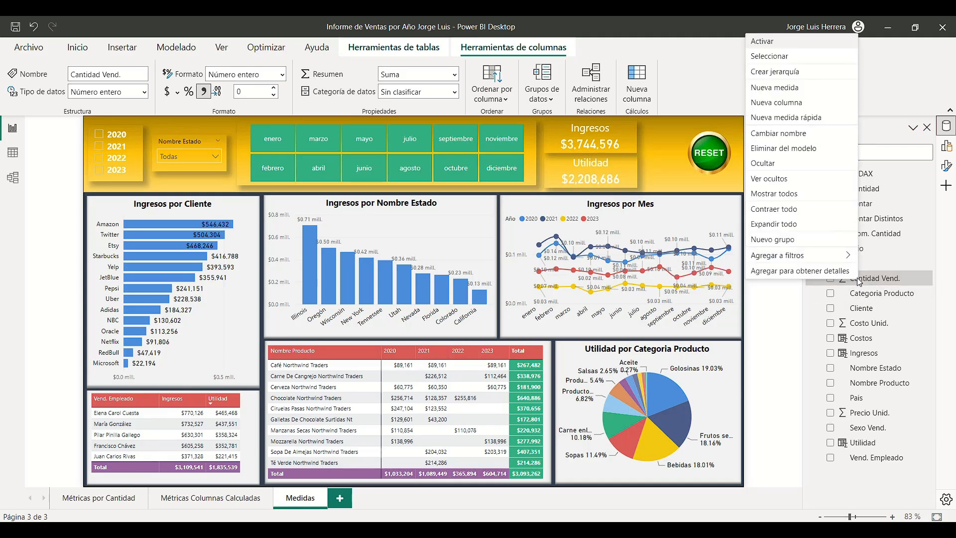
pyautogui.click(764, 164)
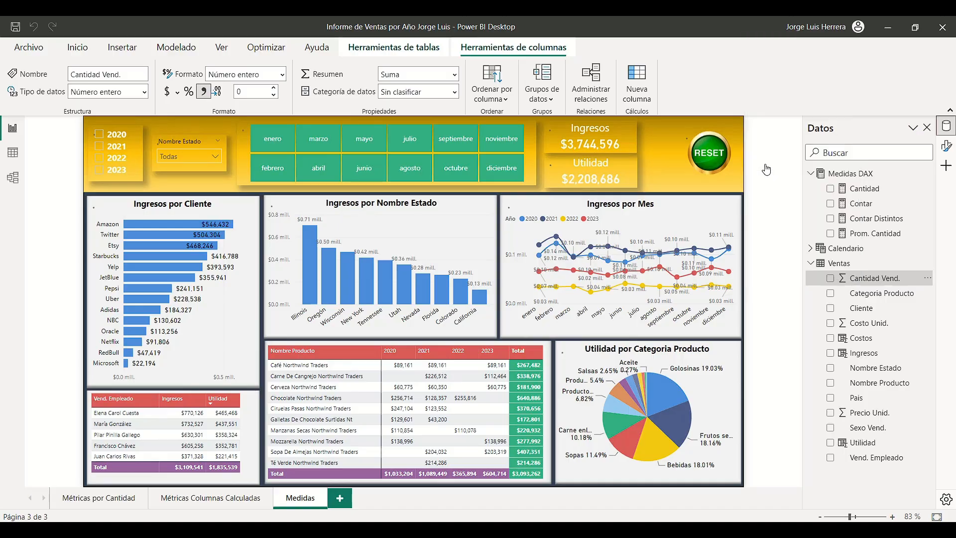
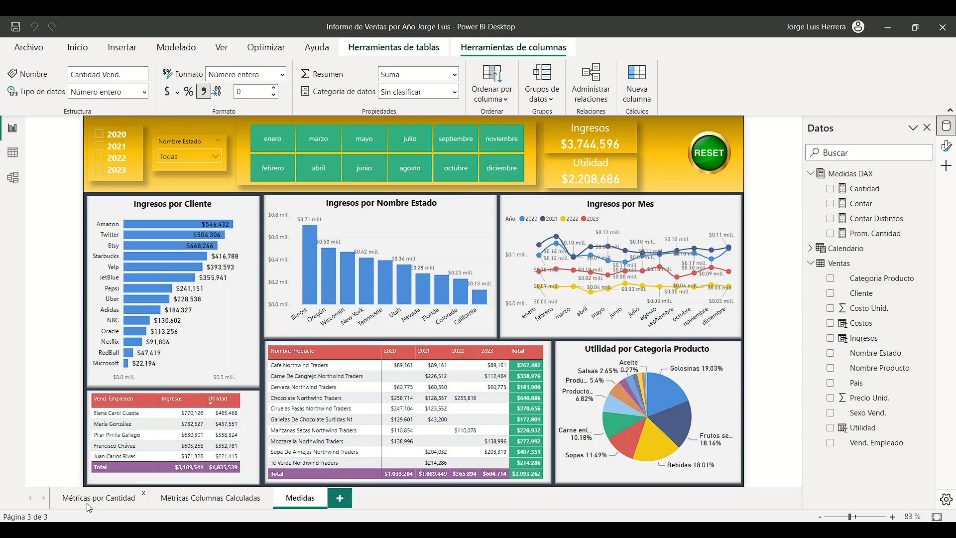
pyautogui.click(99, 498)
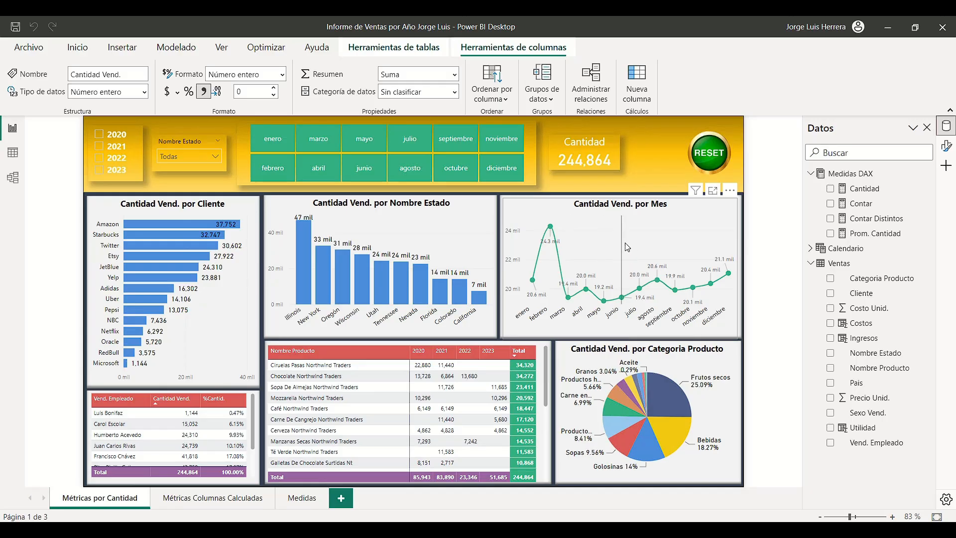
# - Examine which Calendario date hierarchy level the Cantidad Vend. por Mes line chart uses, and collapse the Calendario and Medidas DAX tables
pyautogui.click(627, 247)
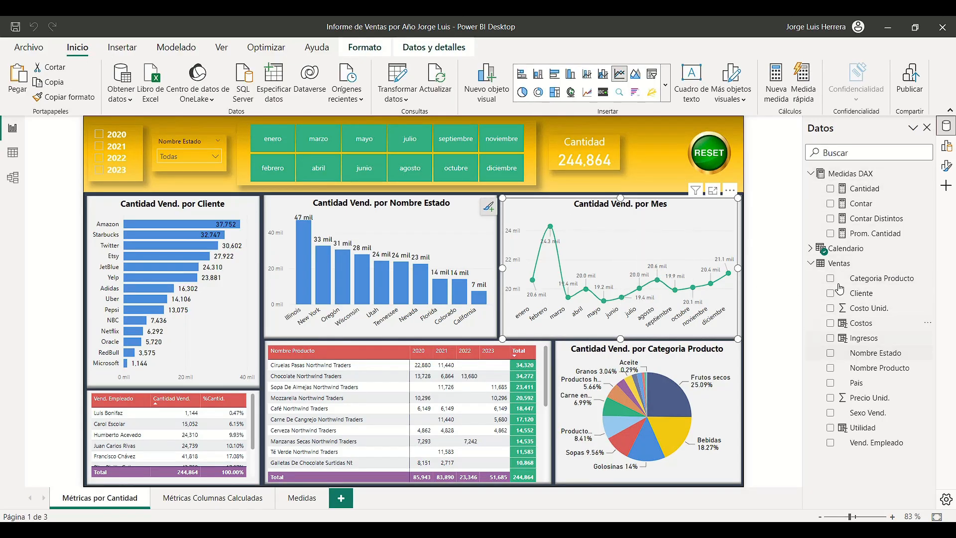
pyautogui.click(810, 248)
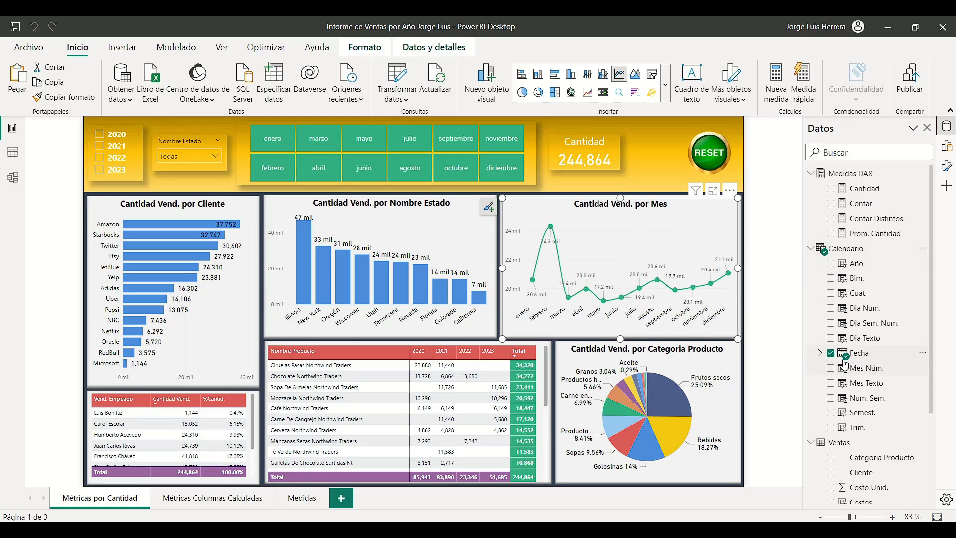
pyautogui.click(820, 352)
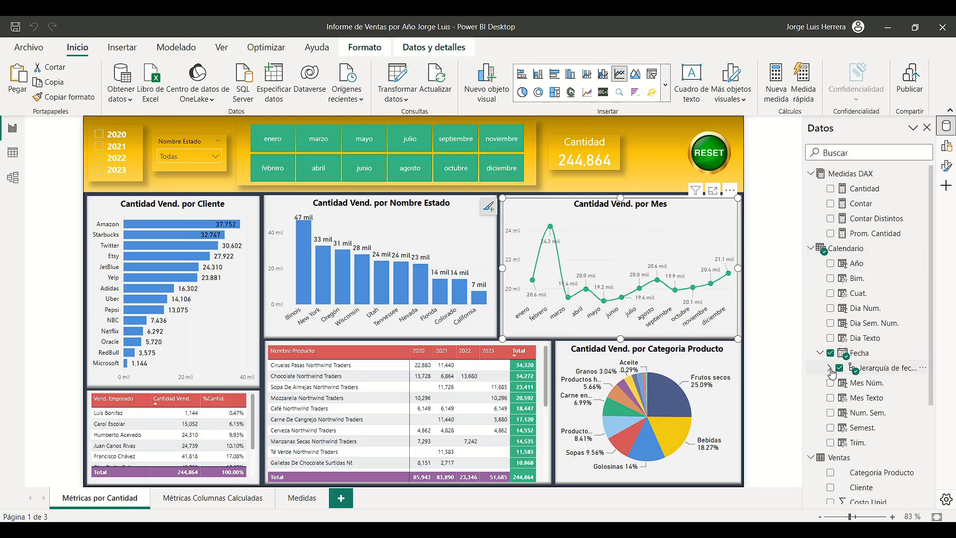
pyautogui.click(831, 370)
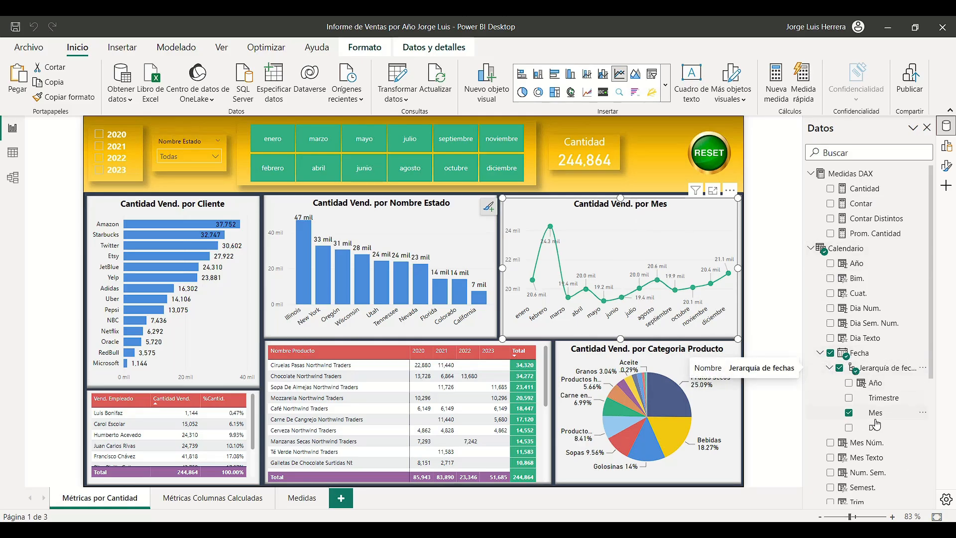
pyautogui.click(812, 249)
pyautogui.click(811, 173)
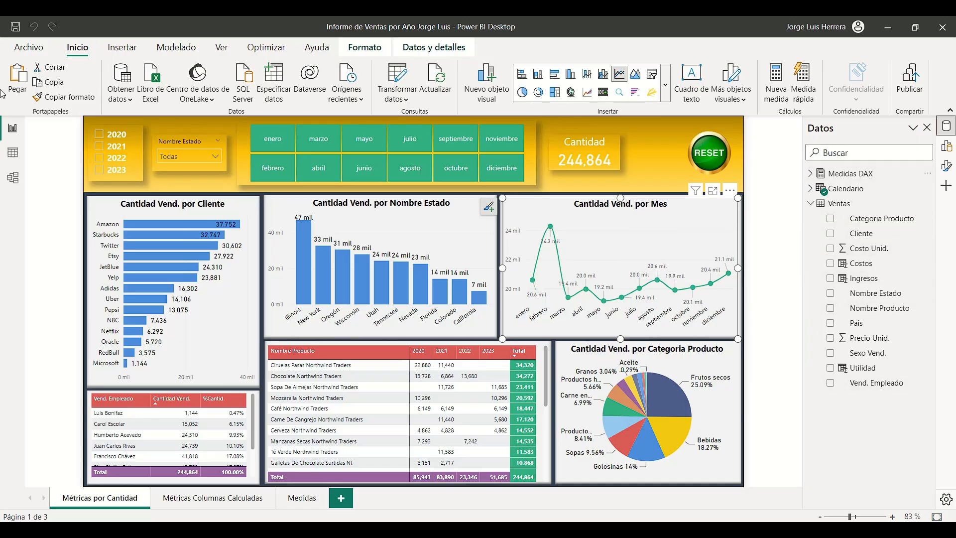
# - Unhide the Cantidad Vend. column of the Ventas table in the model view and return to the report
pyautogui.click(14, 179)
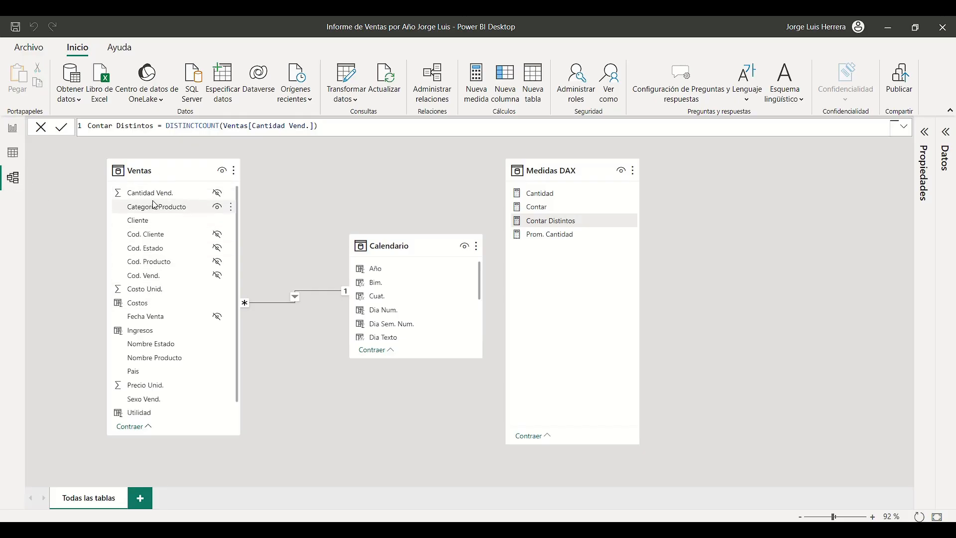
pyautogui.click(218, 194)
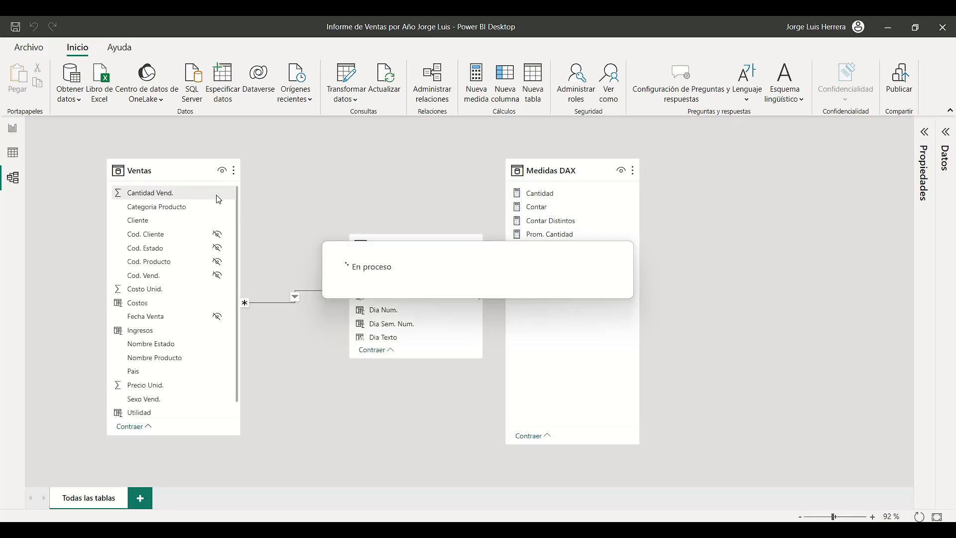
pyautogui.click(13, 129)
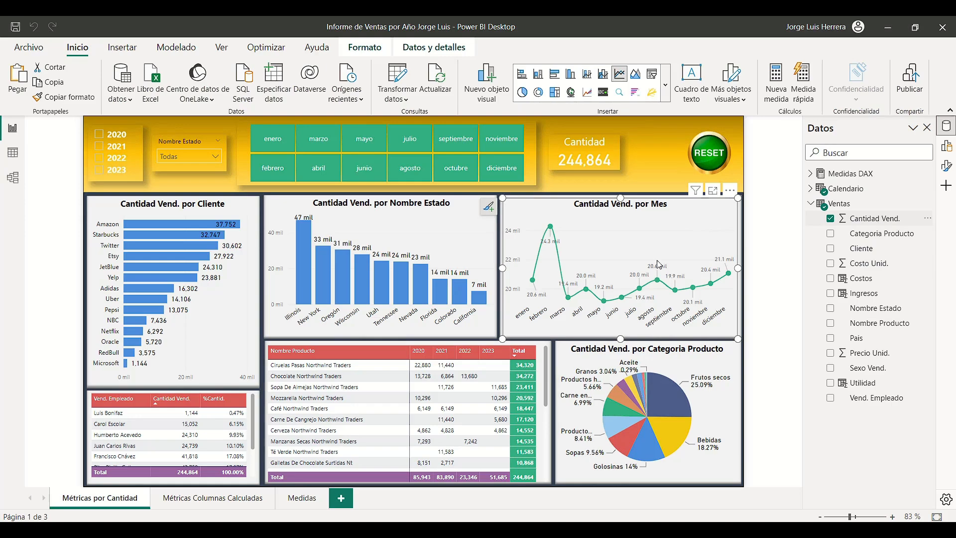
# - Check the fields used by the Nombre Estado and Categoria Producto charts, and open the Medidas page with the Ventas table collapsed
pyautogui.click(482, 243)
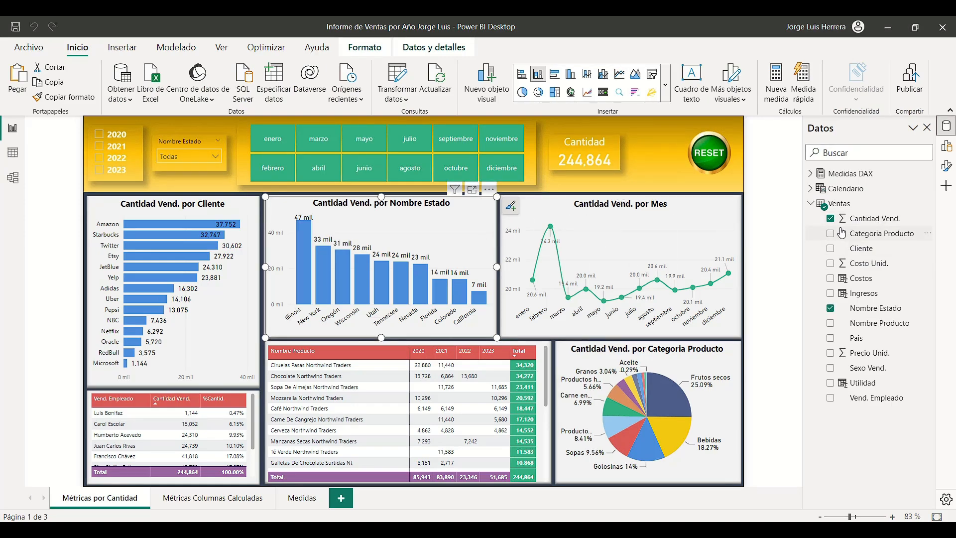
pyautogui.click(730, 367)
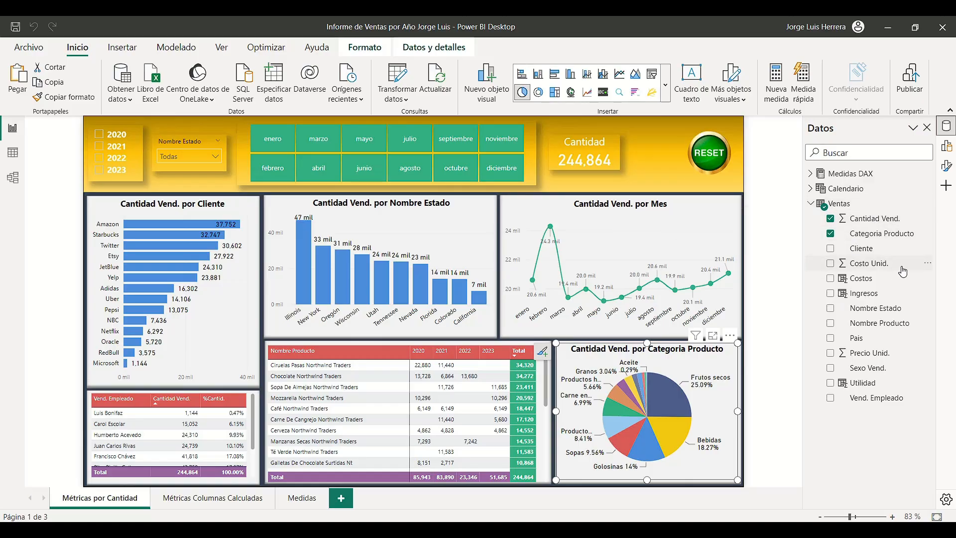
pyautogui.click(302, 498)
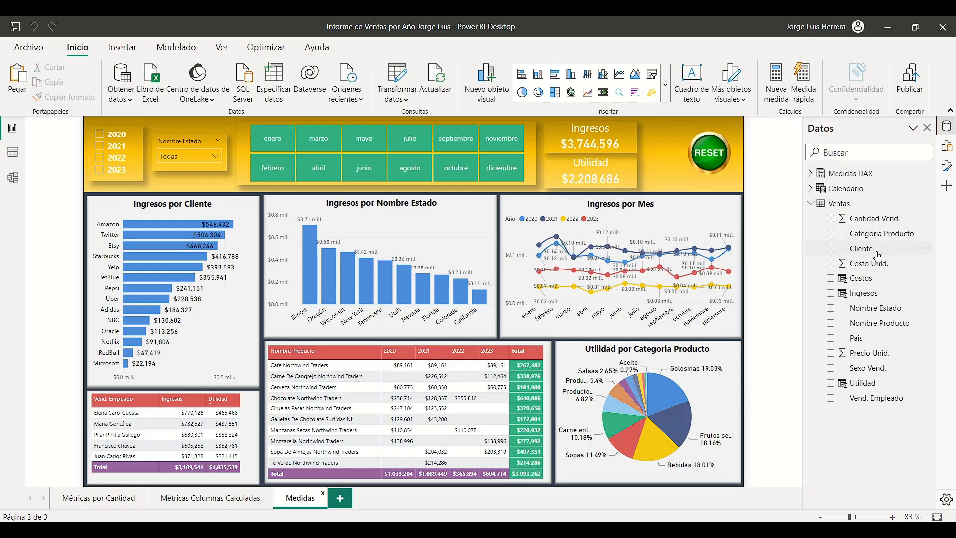
pyautogui.click(811, 204)
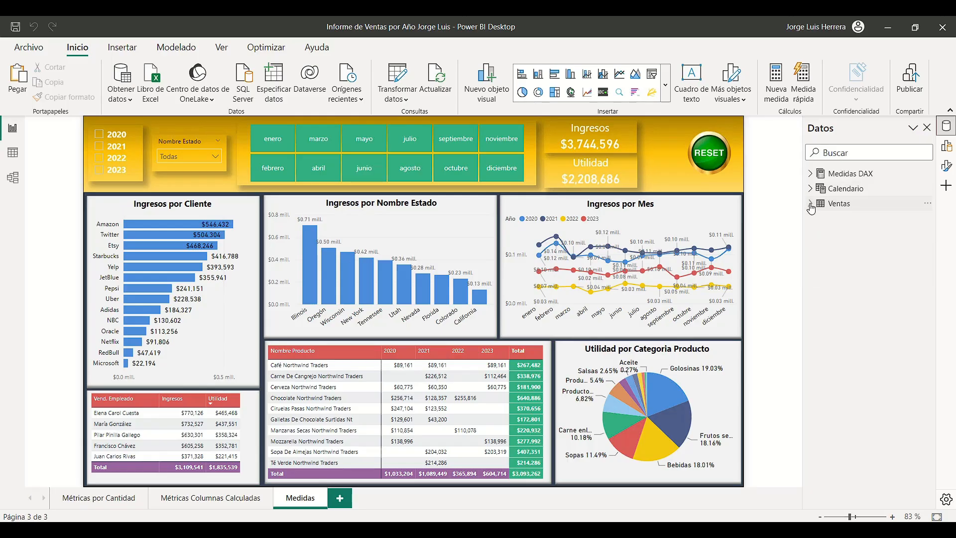
# - Review the DAX formulas of the Cantidad, Prom. Cantidad, Contar and Contar Distintos measures in the Medidas DAX table
pyautogui.click(811, 173)
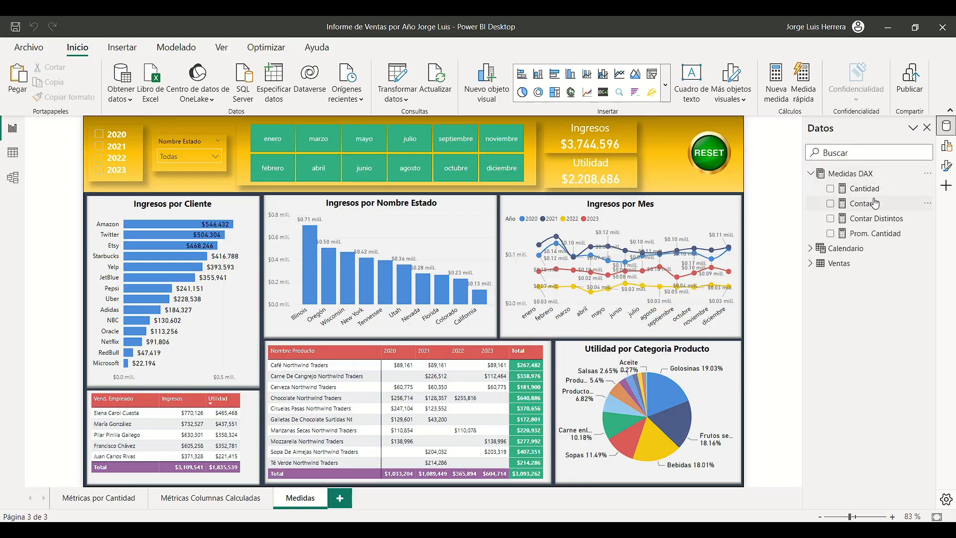
pyautogui.click(867, 190)
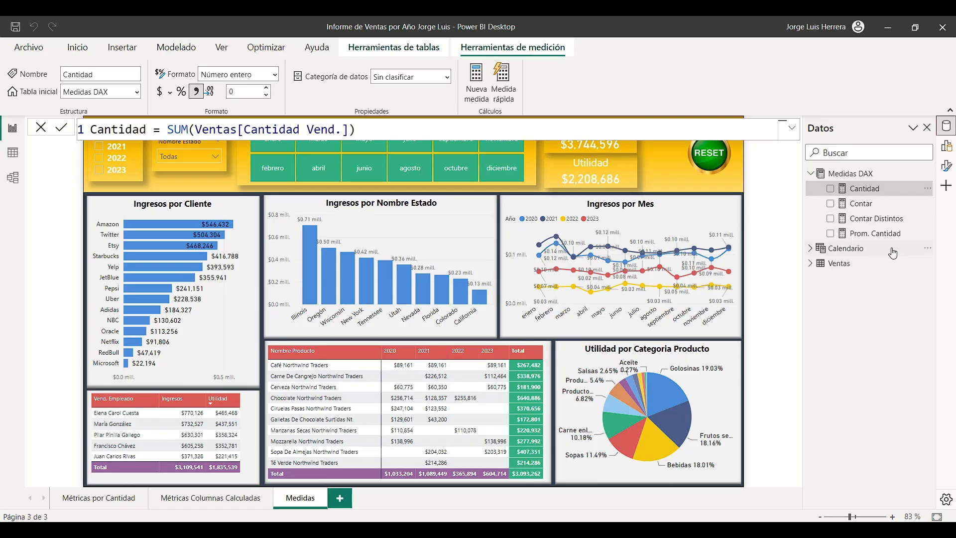
pyautogui.click(878, 241)
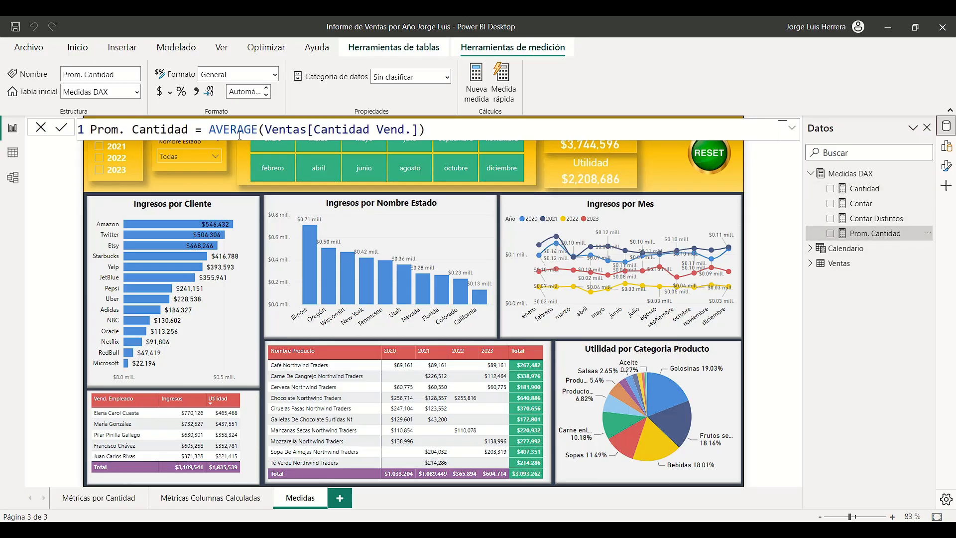
pyautogui.click(867, 204)
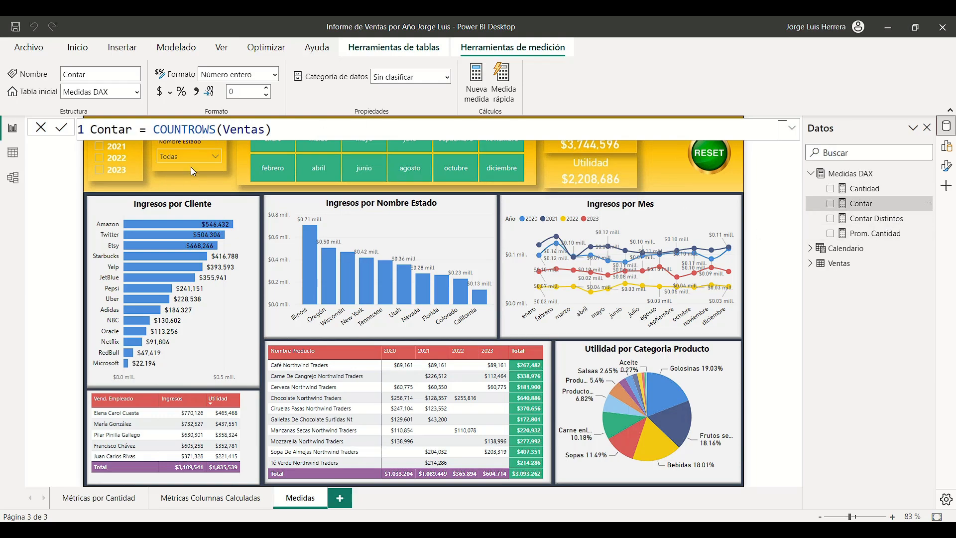
pyautogui.click(871, 223)
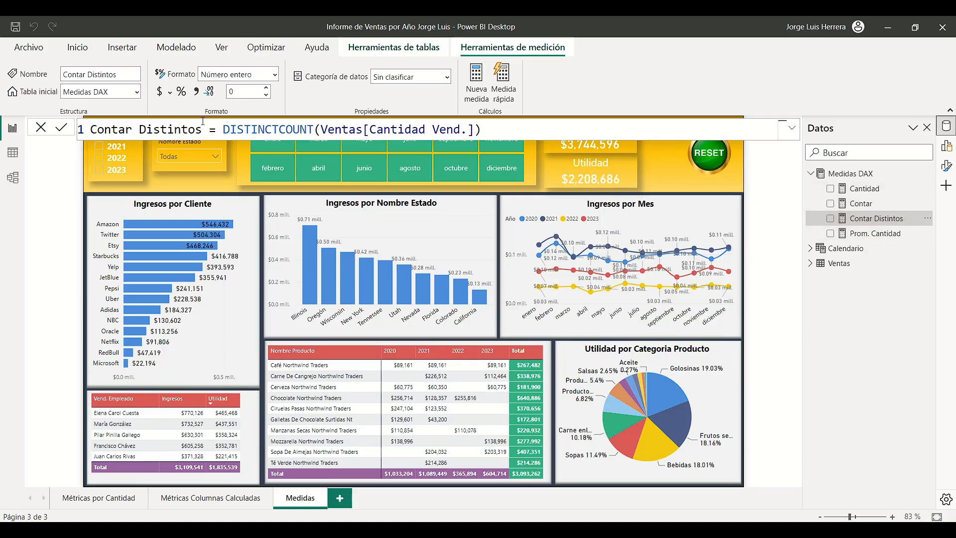
pyautogui.moveTo(203, 121); pyautogui.dragTo(74, 130)
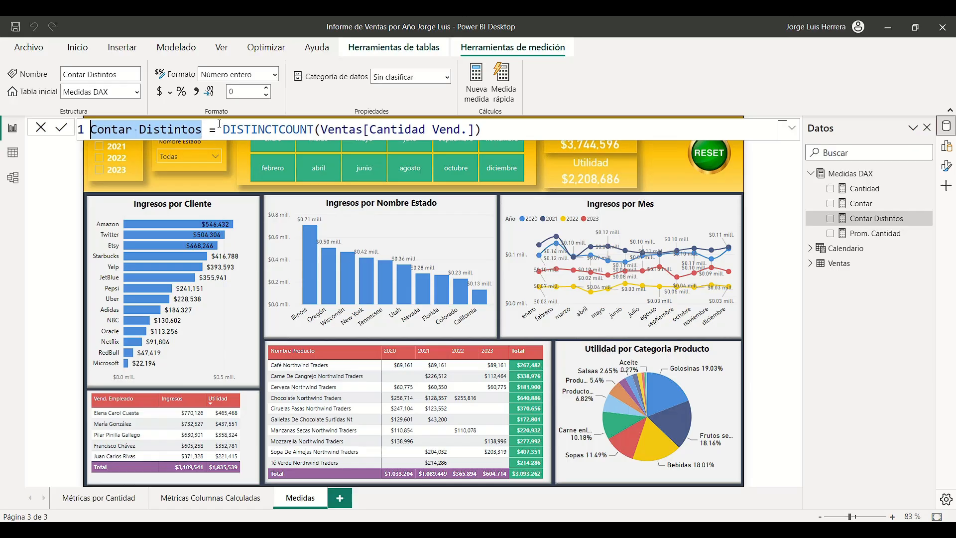
pyautogui.moveTo(224, 128); pyautogui.dragTo(315, 130)
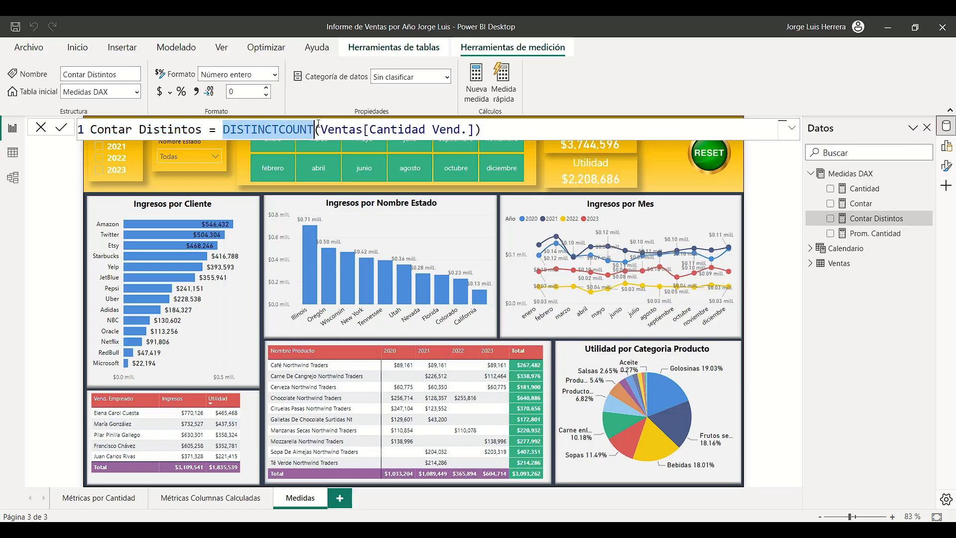
pyautogui.click(350, 129)
pyautogui.moveTo(474, 130); pyautogui.dragTo(362, 130)
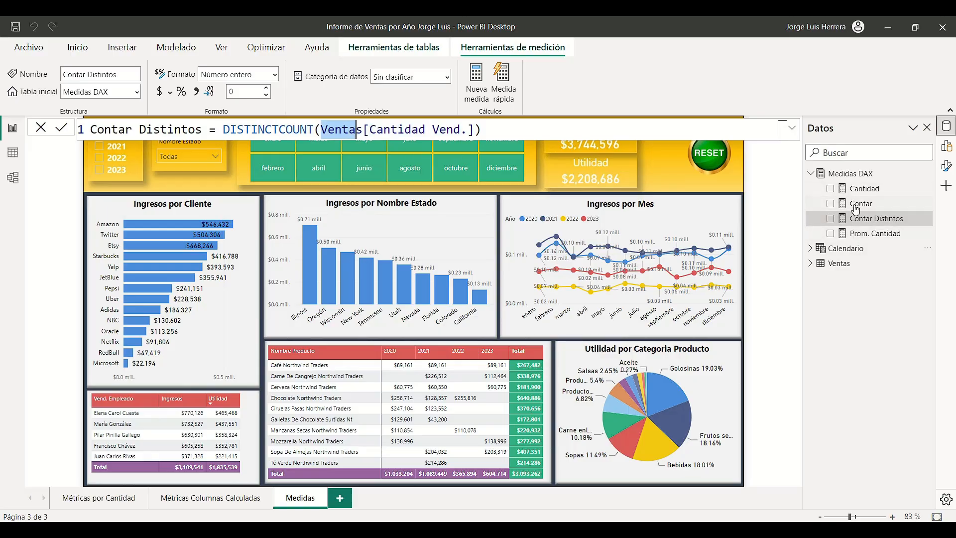
pyautogui.click(864, 334)
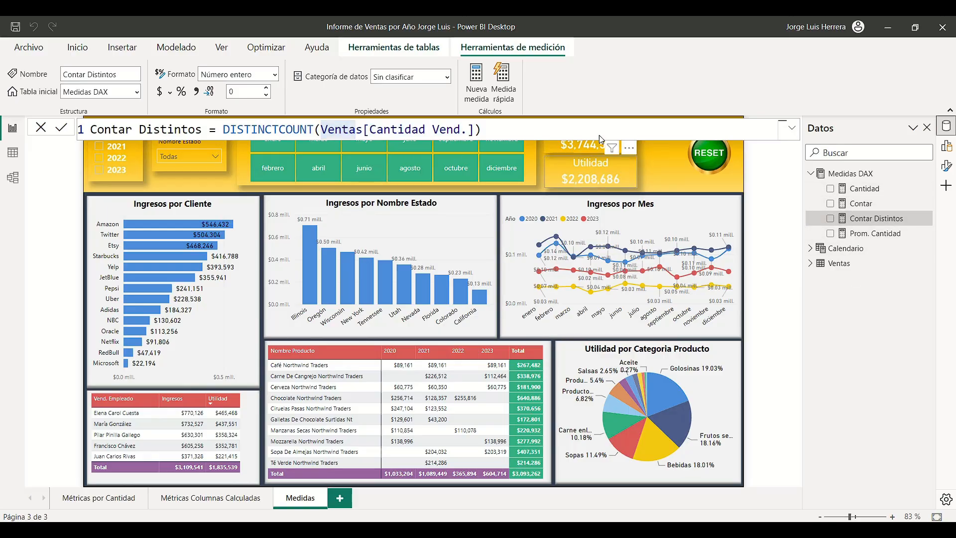
pyautogui.click(774, 233)
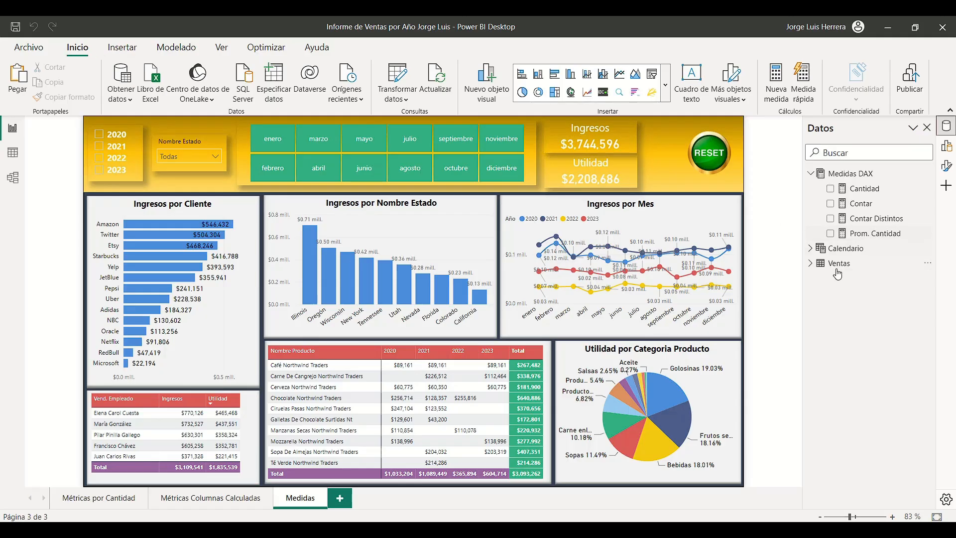
# - Review the formulas of the calculated columns Ingresos, Costos and Utilidad in the Ventas table
pyautogui.click(812, 263)
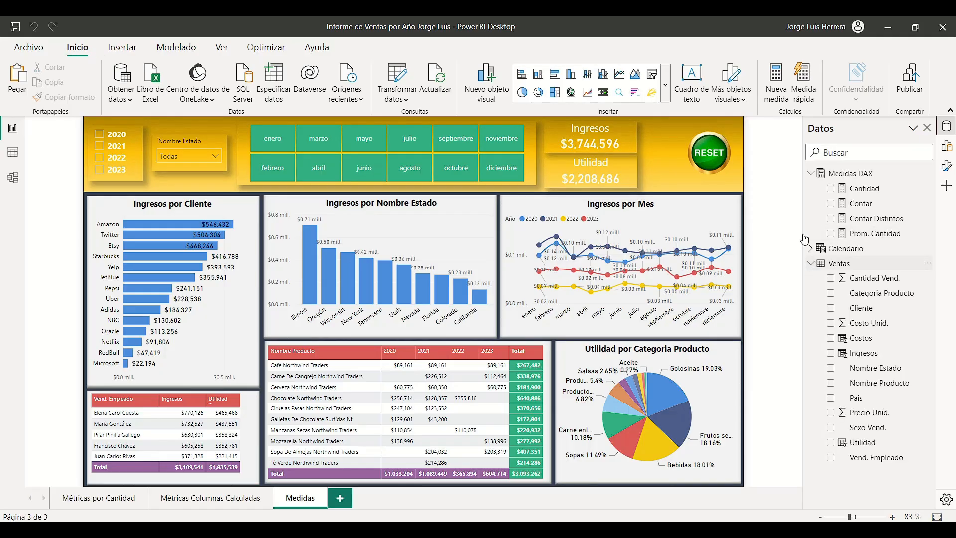
pyautogui.click(873, 352)
pyautogui.click(865, 340)
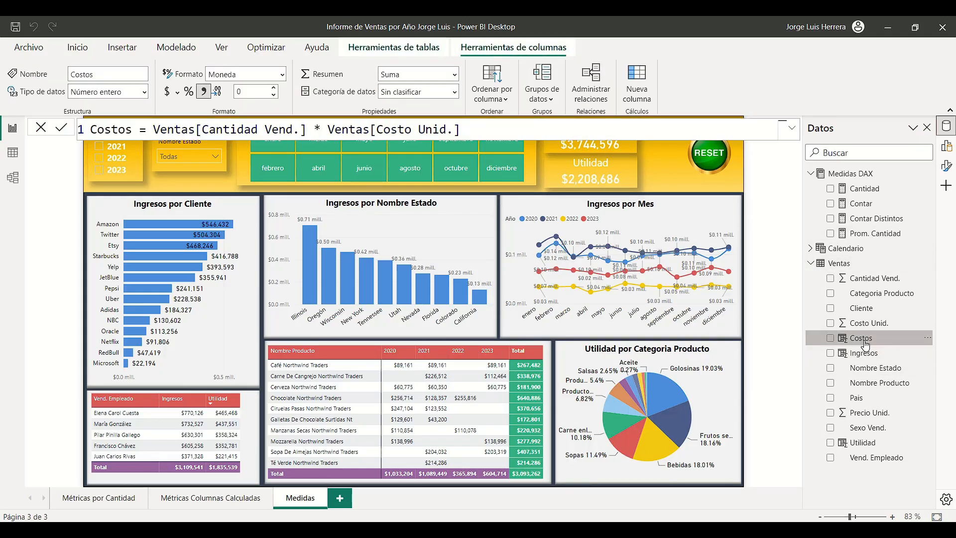
pyautogui.click(864, 443)
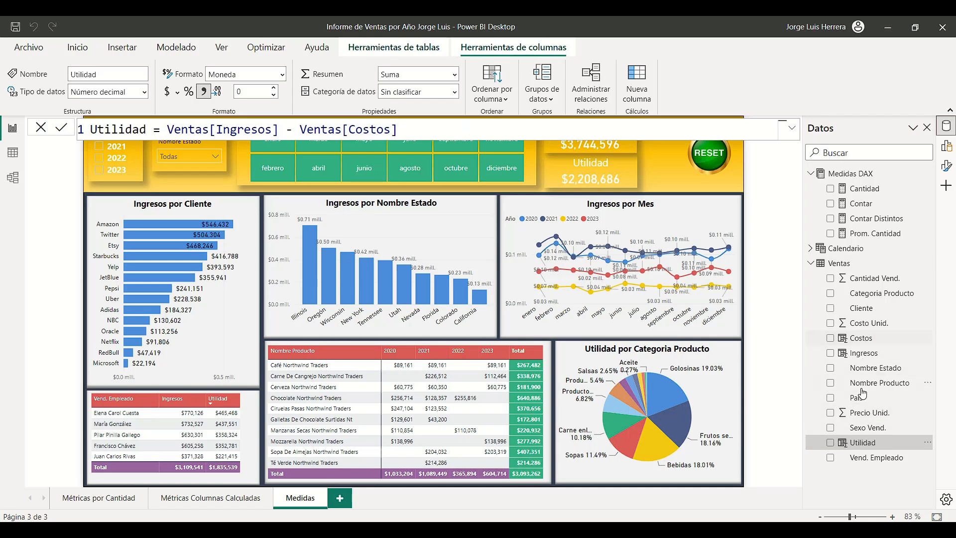
pyautogui.click(810, 263)
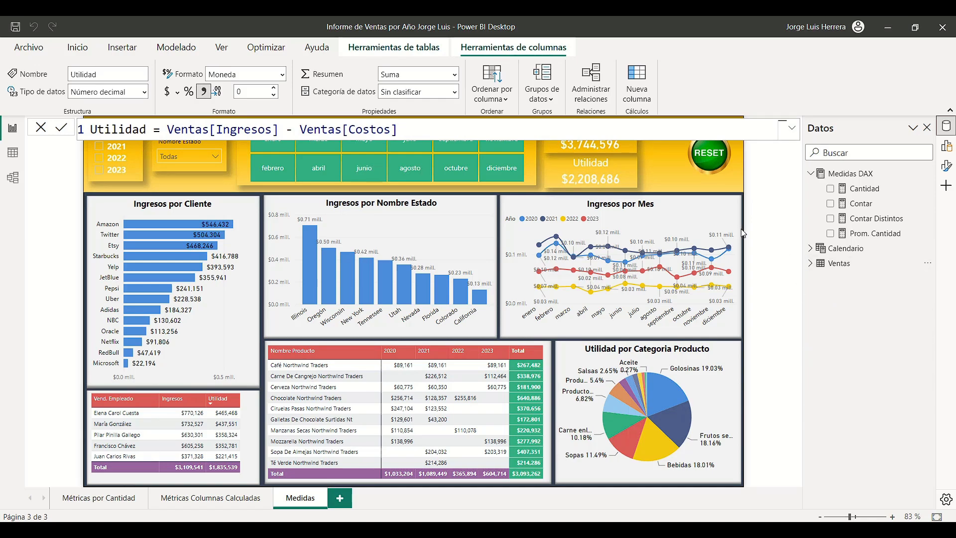
# - Create a new measure in the Medidas DAX table and name it Ingresos
pyautogui.rightClick(840, 175)
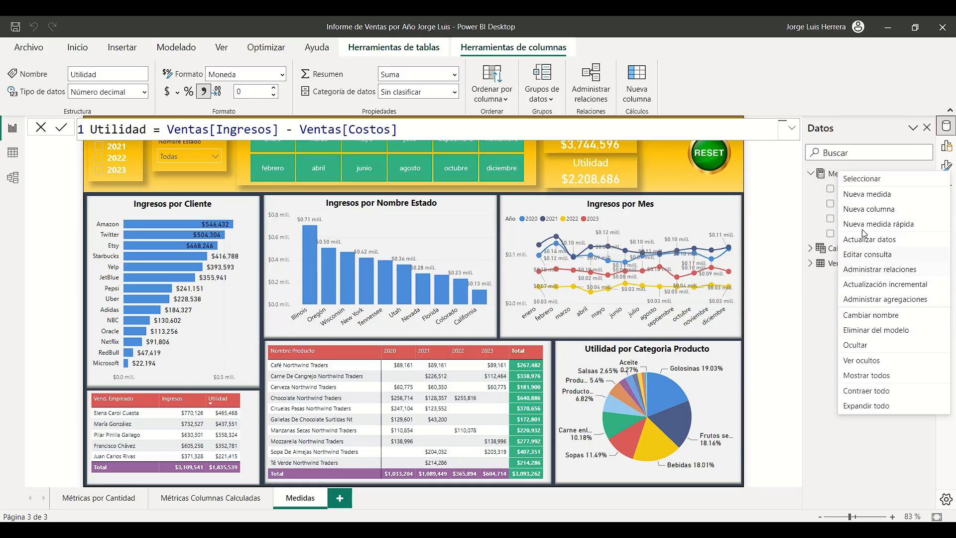
pyautogui.click(868, 194)
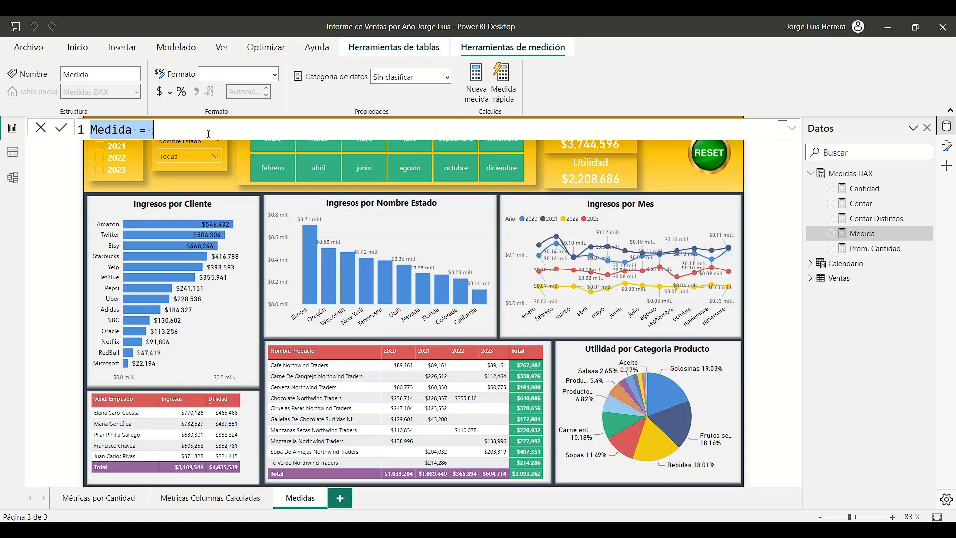
pyautogui.scroll(1, 170, 135)
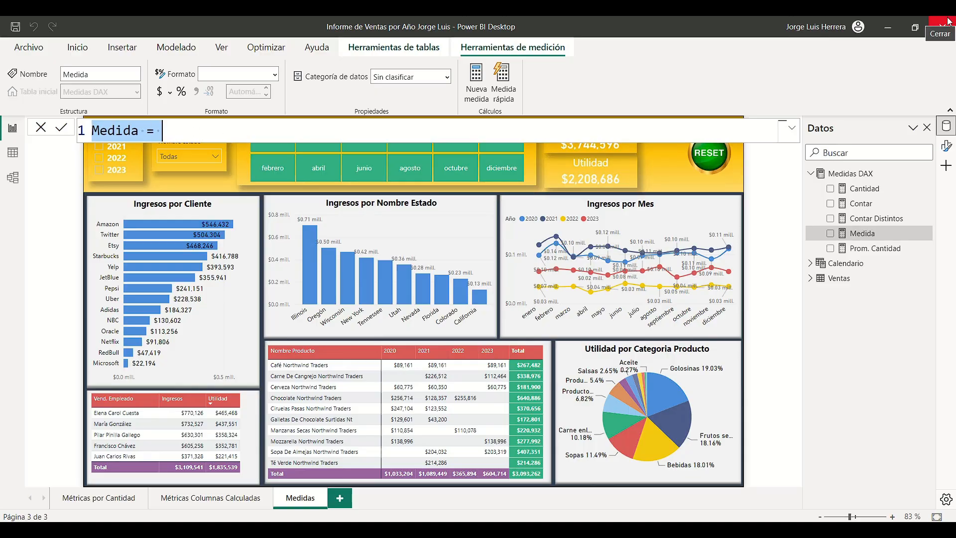
pyautogui.write('IN')
pyautogui.press('BackSpace')
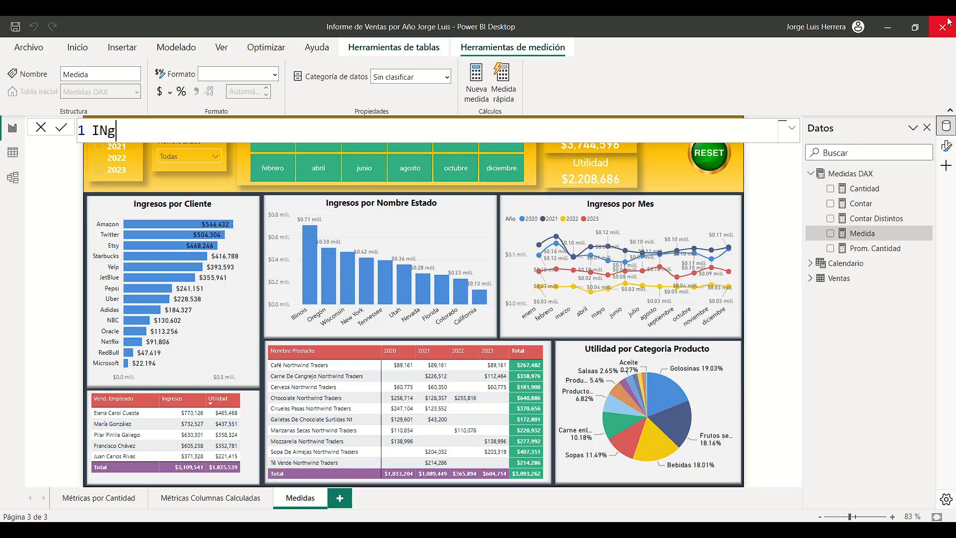
pyautogui.press('BackSpace')
pyautogui.write('ngresos =')
# - Define the Ingresos measure as SUMX(Ventas, Ventas[Cantidad Vend.] * Ventas[Precio Unid.])
pyautogui.write('sume')
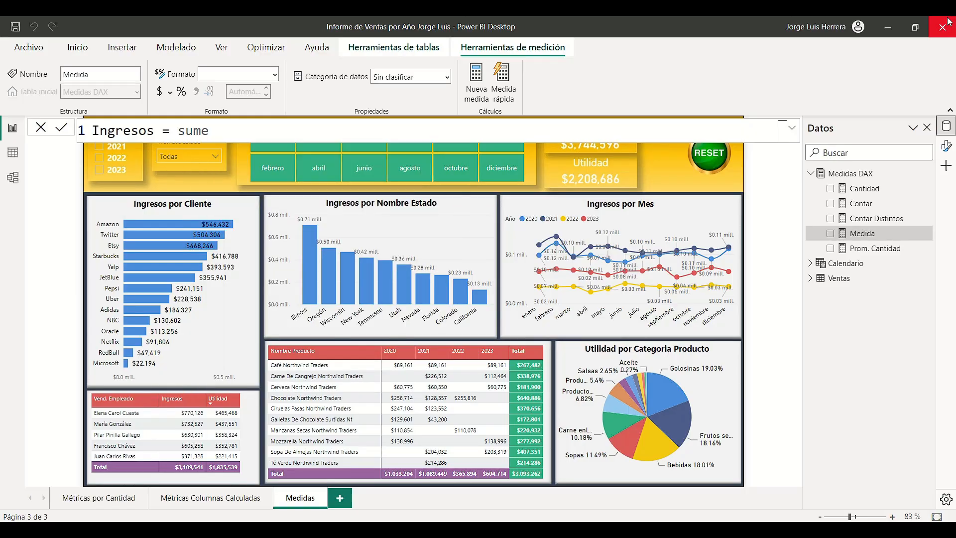
pyautogui.press('BackSpace')
pyautogui.write('x')
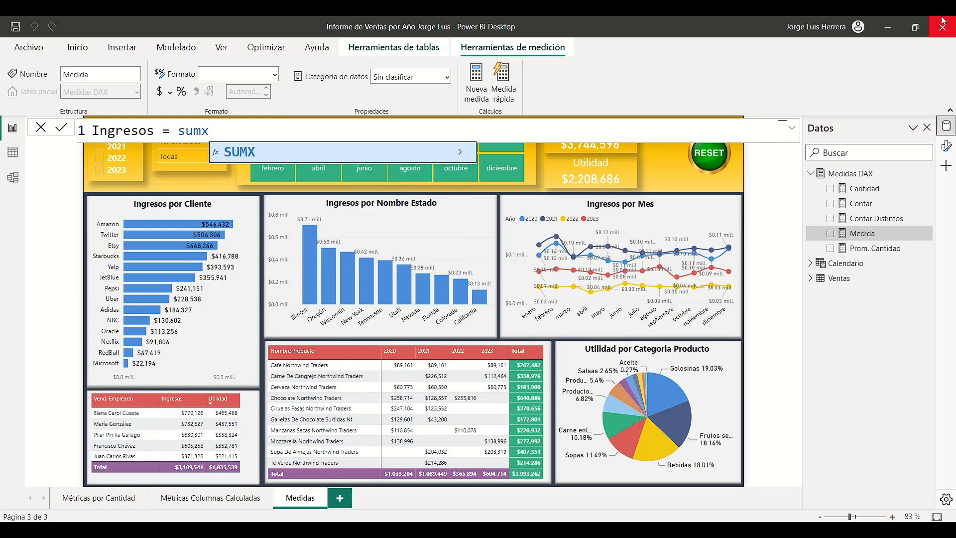
pyautogui.click(247, 155)
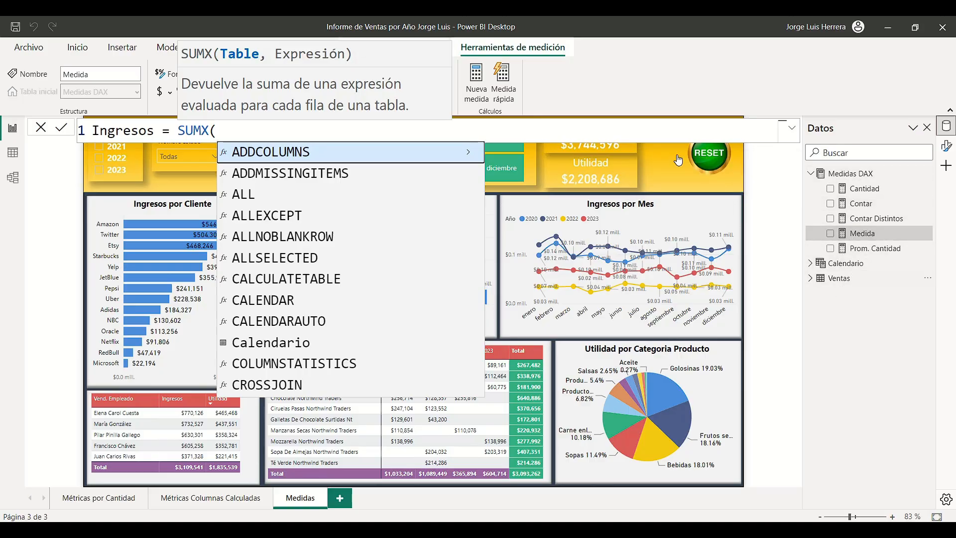
pyautogui.write('venta')
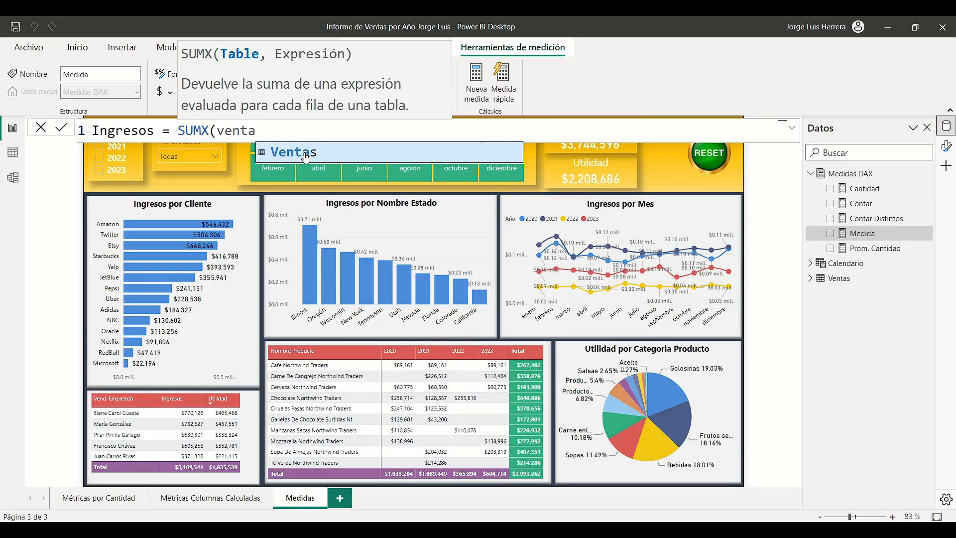
pyautogui.press('Tab')
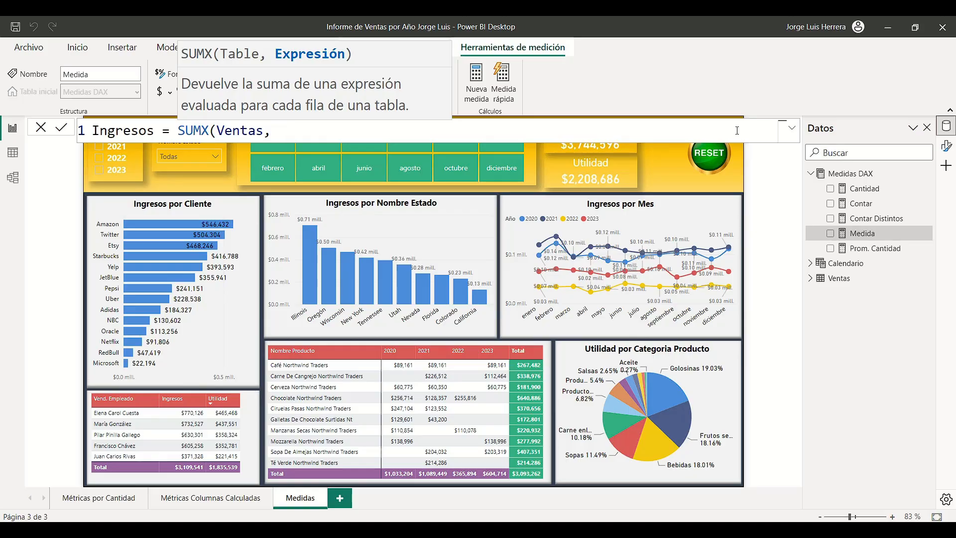
pyautogui.write('cantida')
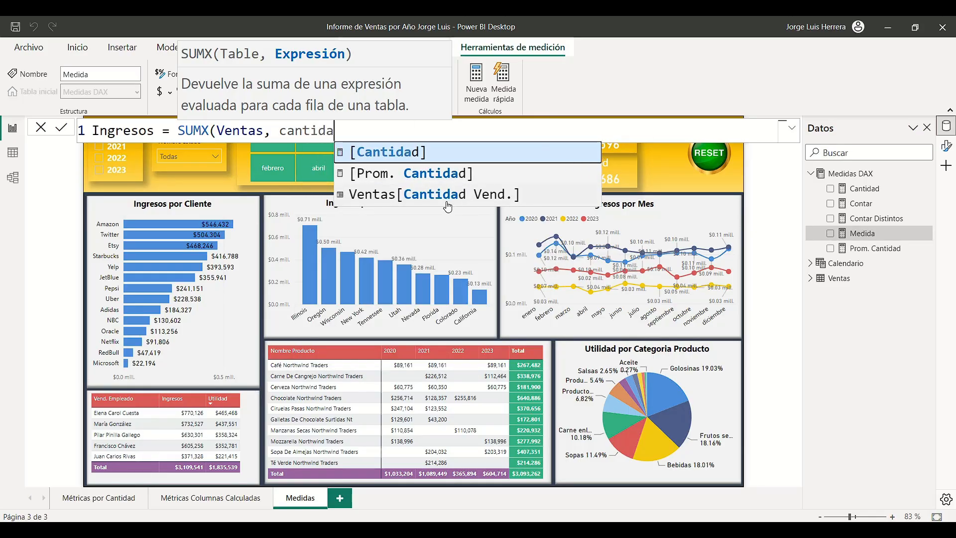
pyautogui.click(422, 194)
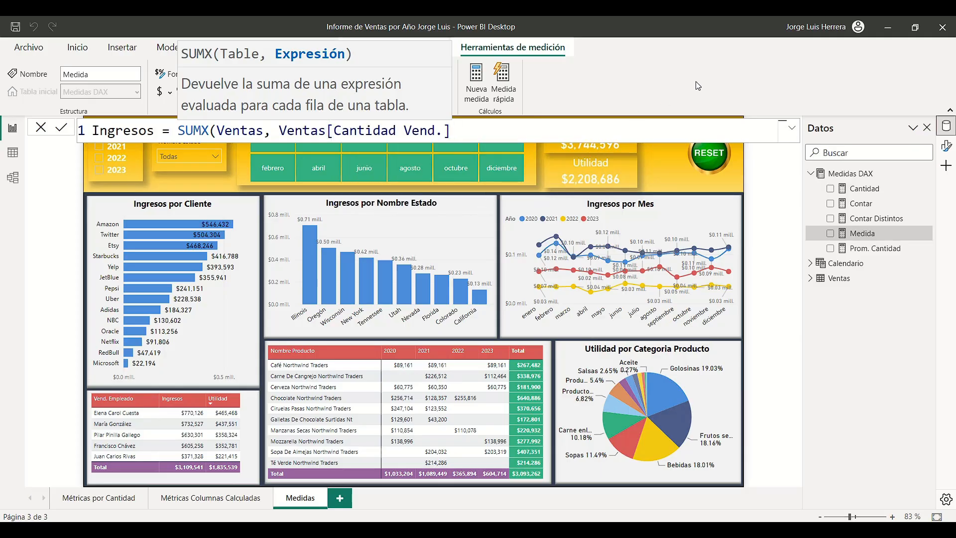
pyautogui.write('* precio')
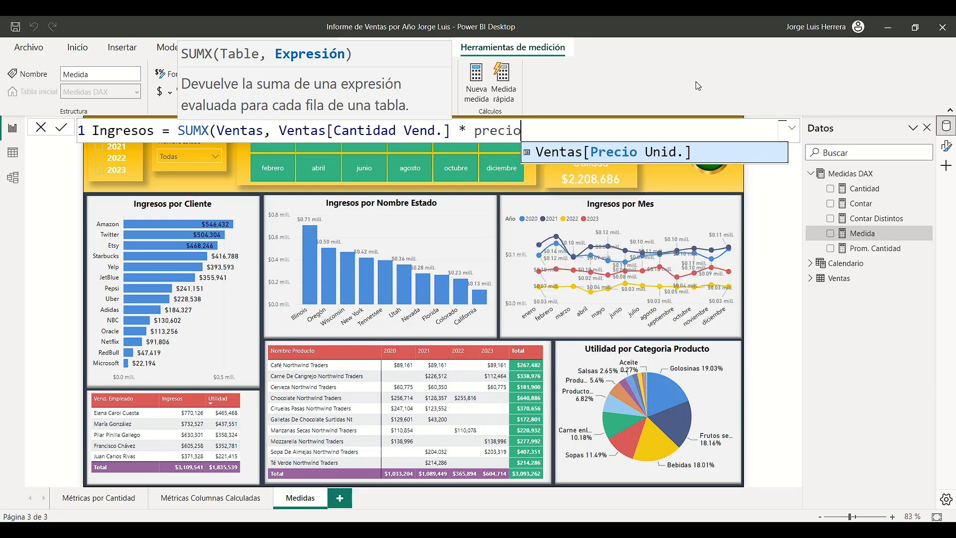
pyautogui.click(601, 152)
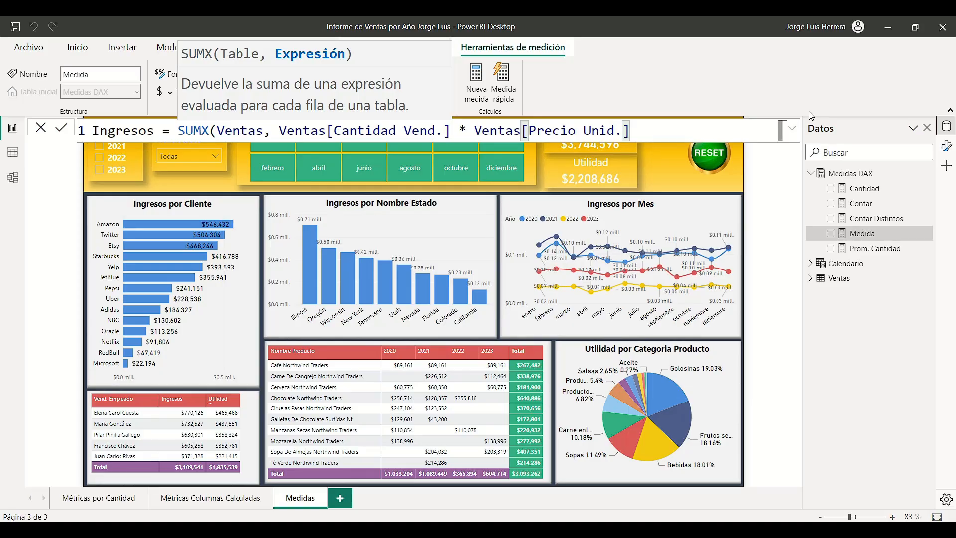
pyautogui.write(')')
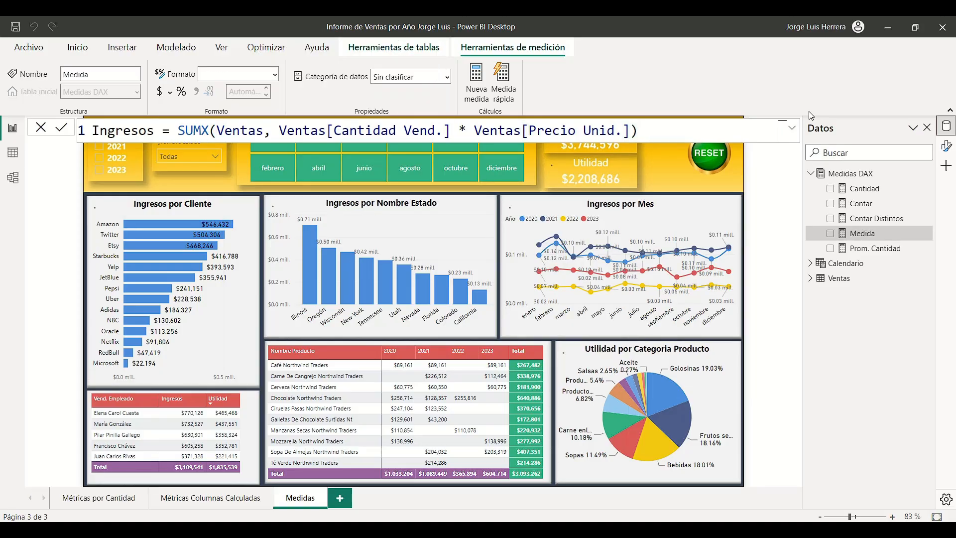
pyautogui.press('Return')
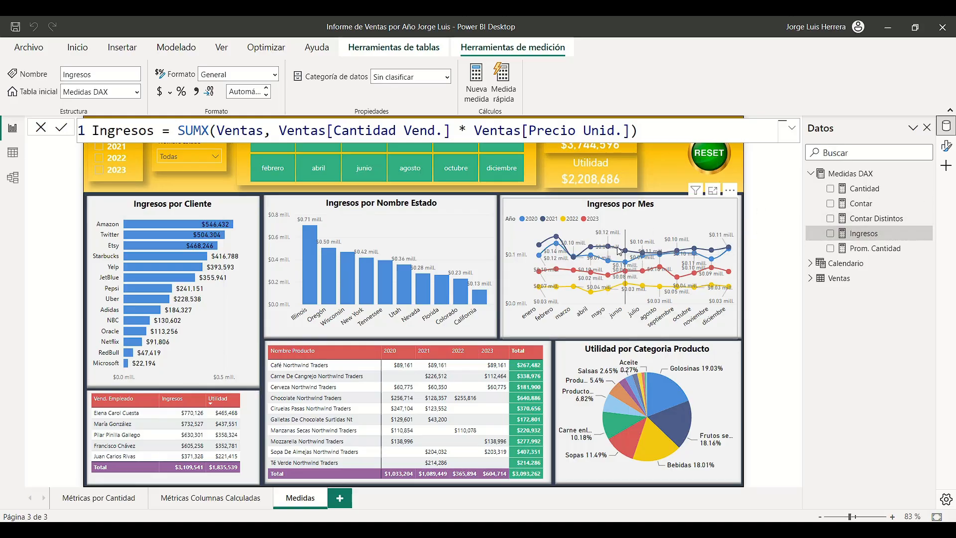
# - Replace the Ventas column Ingresos in the Ingresos card with the Ingresos measure from Medidas DAX
pyautogui.click(627, 174)
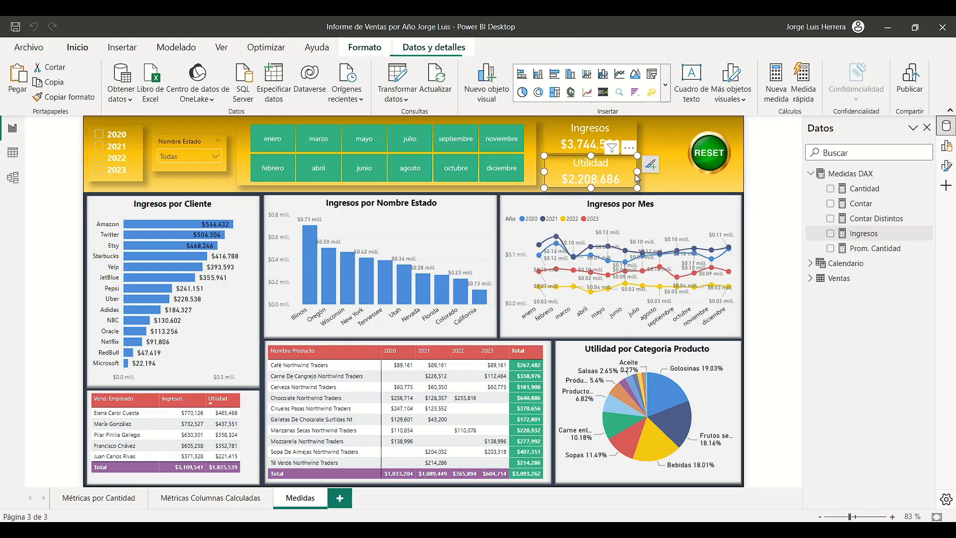
pyautogui.click(619, 130)
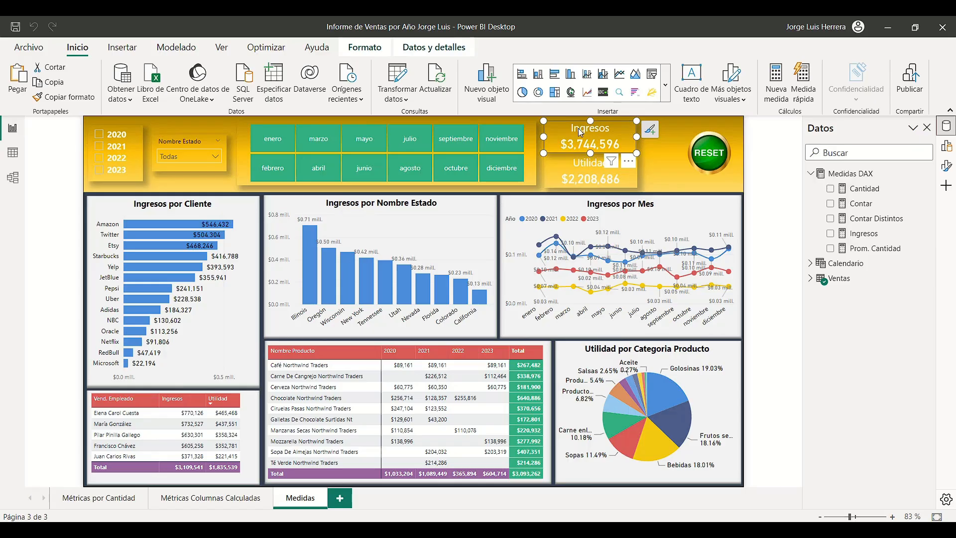
pyautogui.click(811, 278)
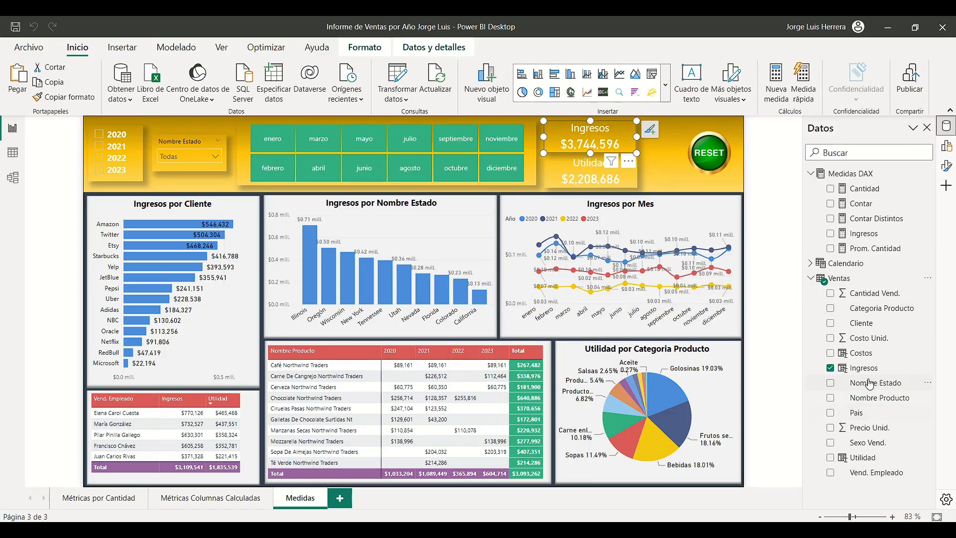
pyautogui.click(830, 369)
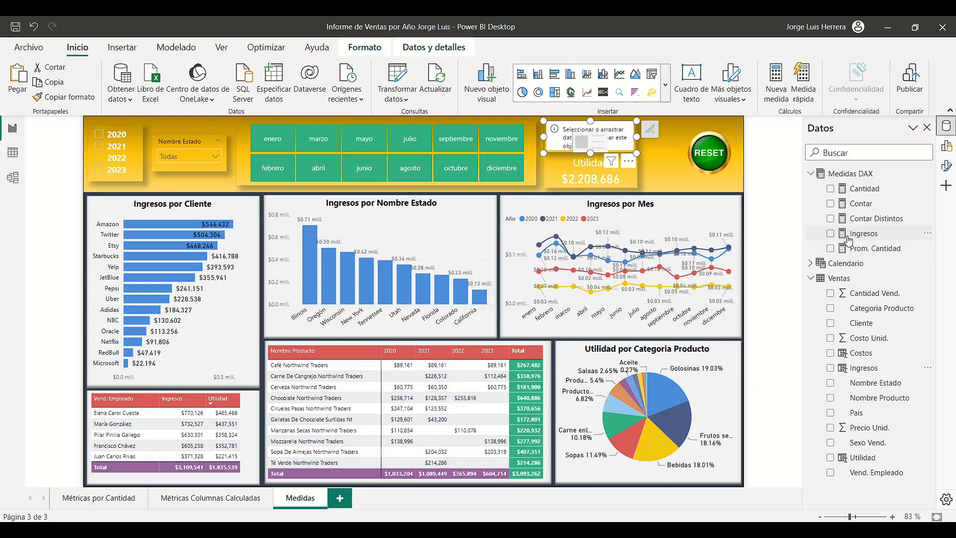
pyautogui.click(830, 233)
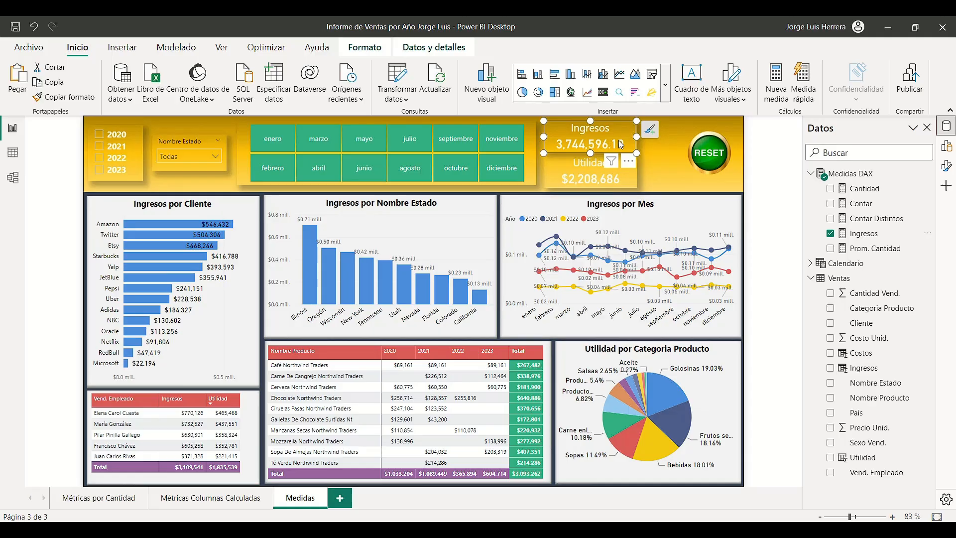
# - Format the Ingresos measure as currency with $ Inglés (Estados Unidos) and 0 decimal places
pyautogui.click(866, 235)
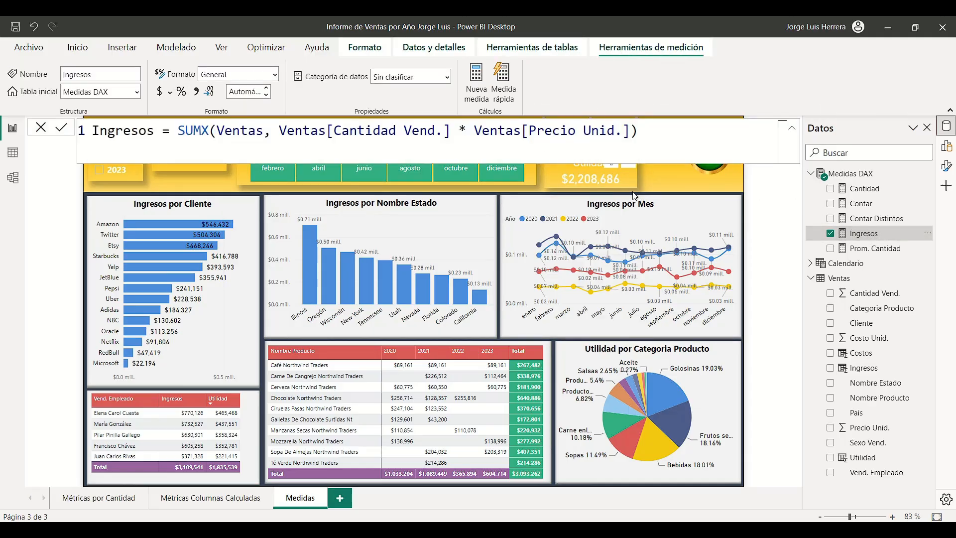
pyautogui.click(170, 92)
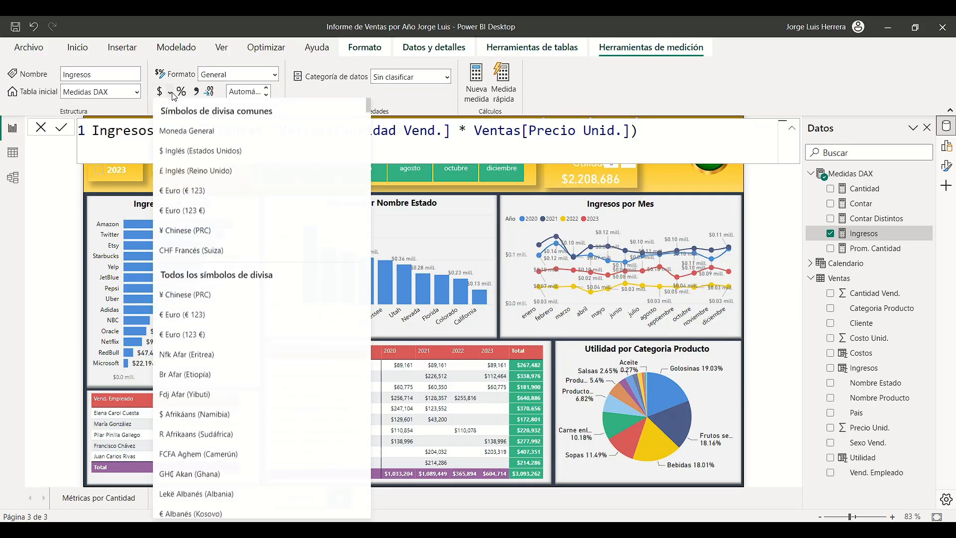
pyautogui.click(201, 151)
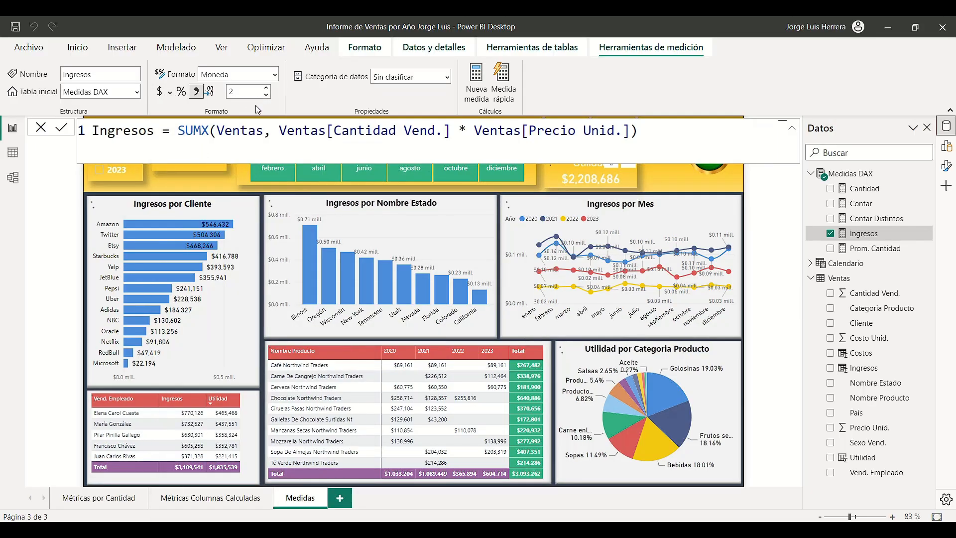
pyautogui.click(240, 91)
pyautogui.click(778, 228)
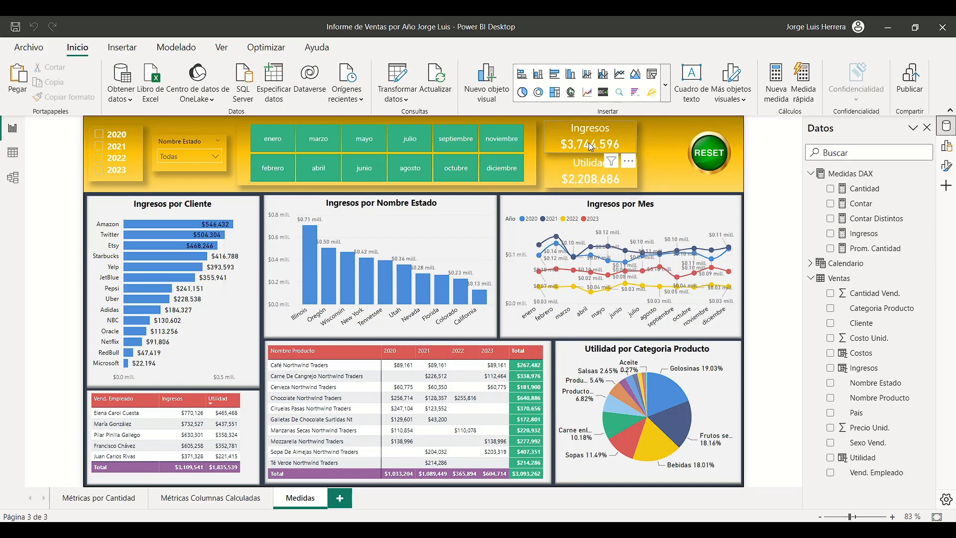
# - Examine the Ingresos measure's formula from the Ingresos card, focusing on the Cantidad Vend. by Precio Unid. multiplication
pyautogui.click(615, 136)
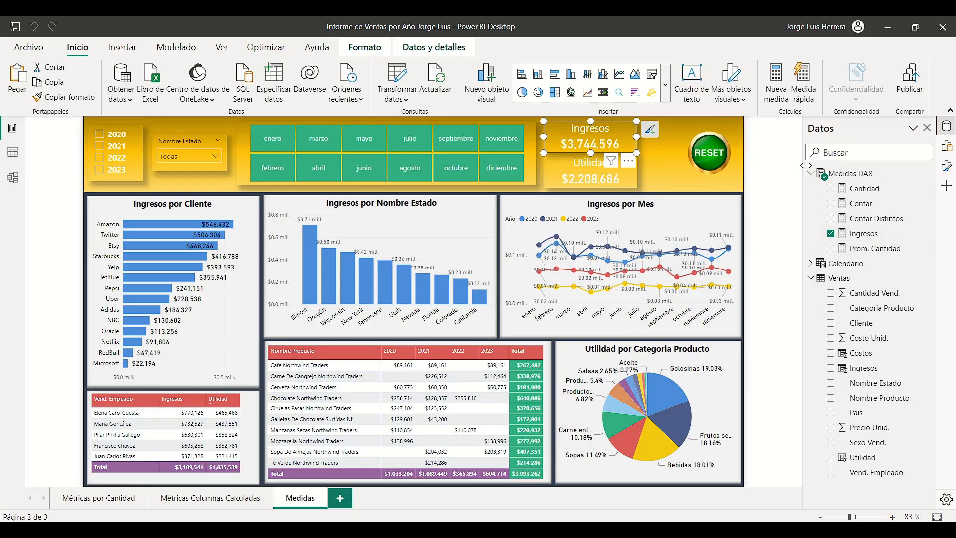
pyautogui.click(871, 234)
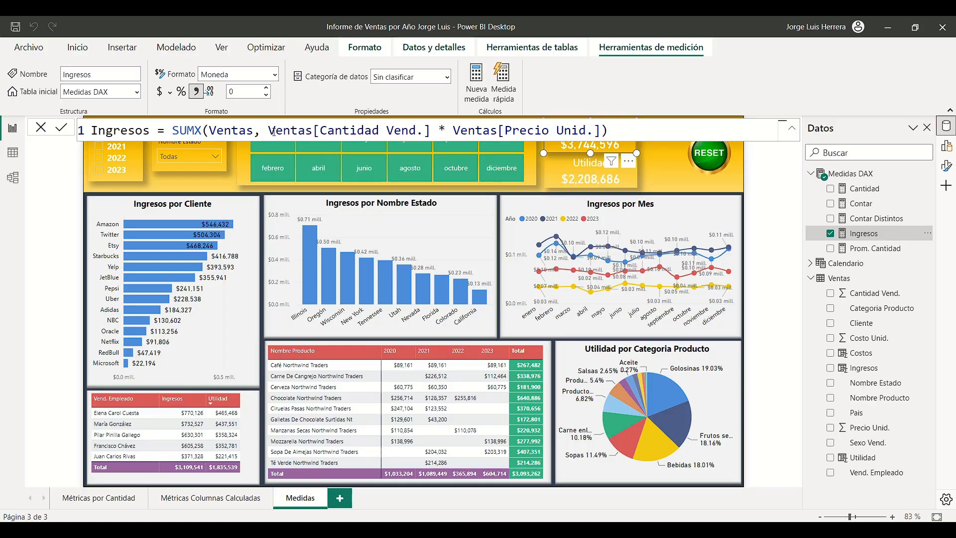
pyautogui.moveTo(268, 130); pyautogui.dragTo(618, 131)
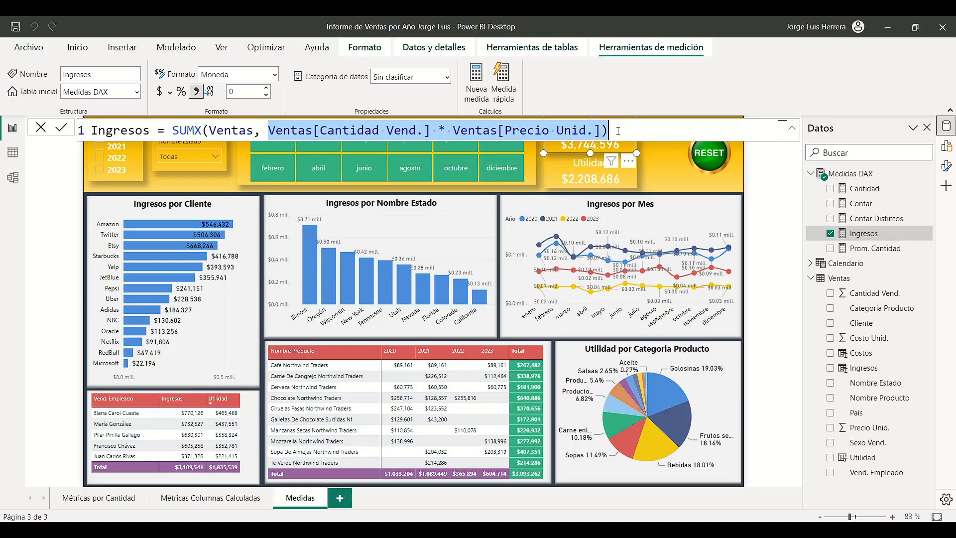
pyautogui.click(549, 129)
pyautogui.moveTo(320, 130); pyautogui.dragTo(425, 130)
pyautogui.doubleClick(272, 130)
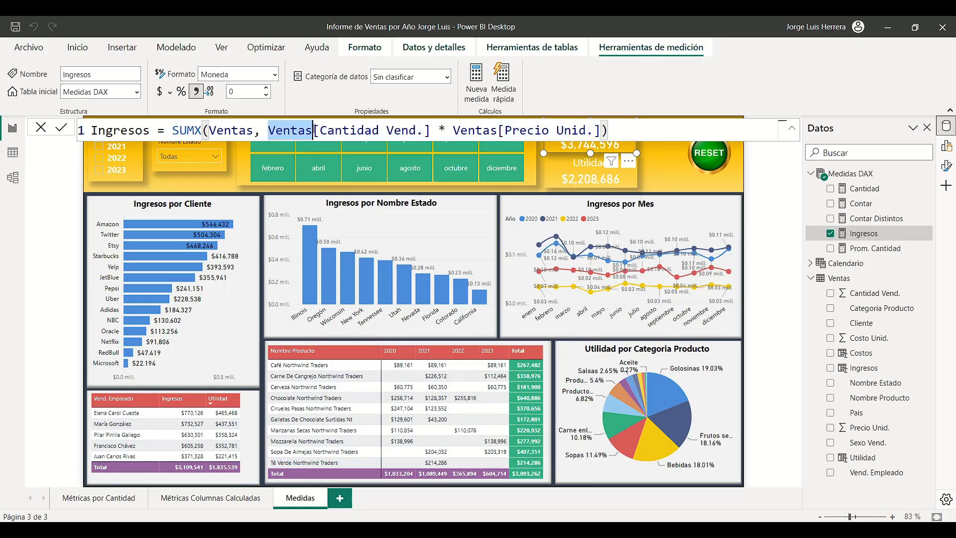
pyautogui.moveTo(498, 129); pyautogui.dragTo(270, 135)
pyautogui.doubleClick(463, 130)
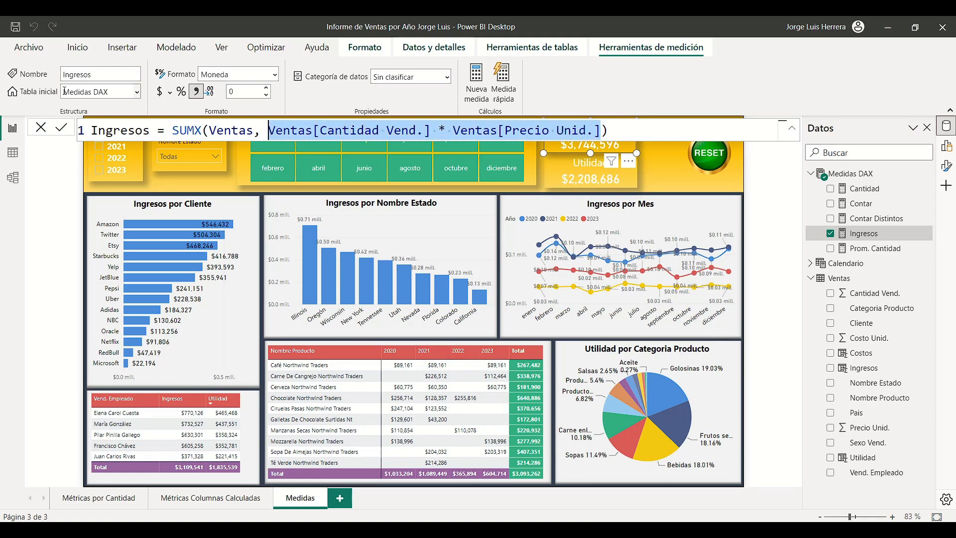
# - Examine the formula of the calculated column Ingresos in the Ventas table and its two column references
pyautogui.click(13, 152)
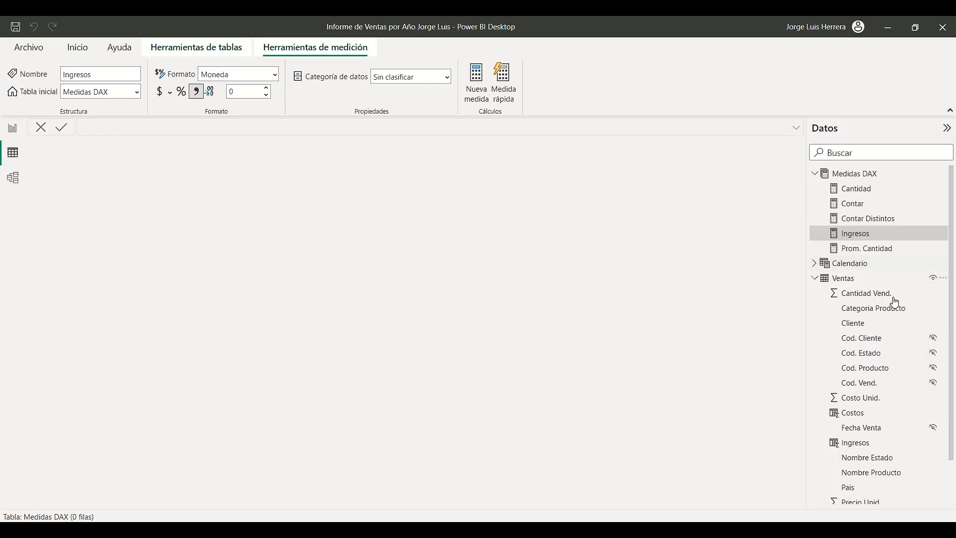
pyautogui.click(856, 445)
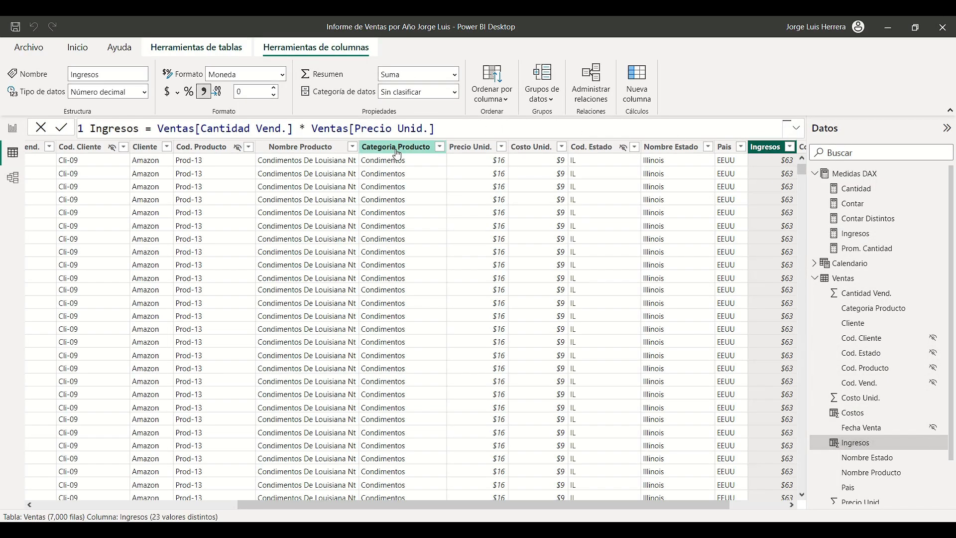
pyautogui.click(437, 128)
pyautogui.keyDown('ctrl'); pyautogui.scroll(1, 437, 126); pyautogui.keyUp('ctrl')
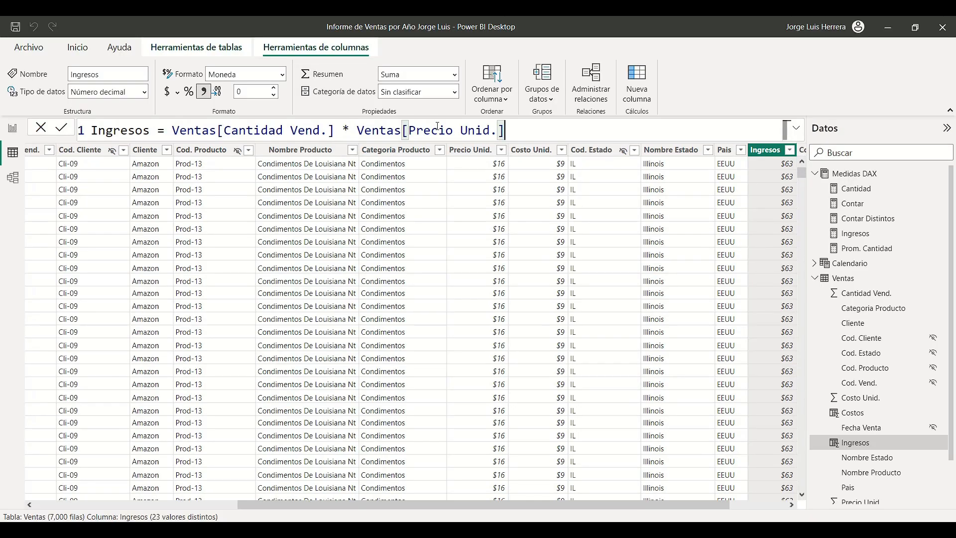
pyautogui.click(178, 130)
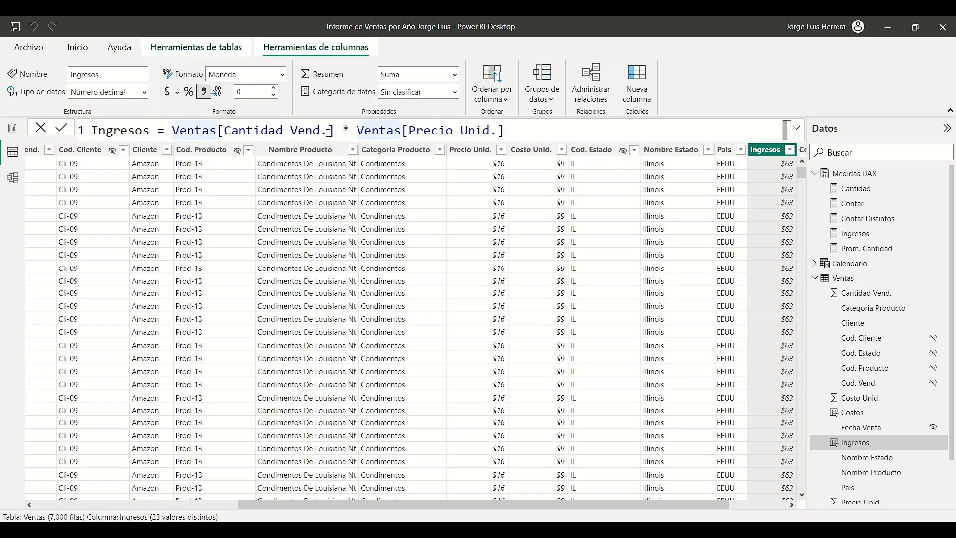
pyautogui.moveTo(329, 131); pyautogui.dragTo(230, 136)
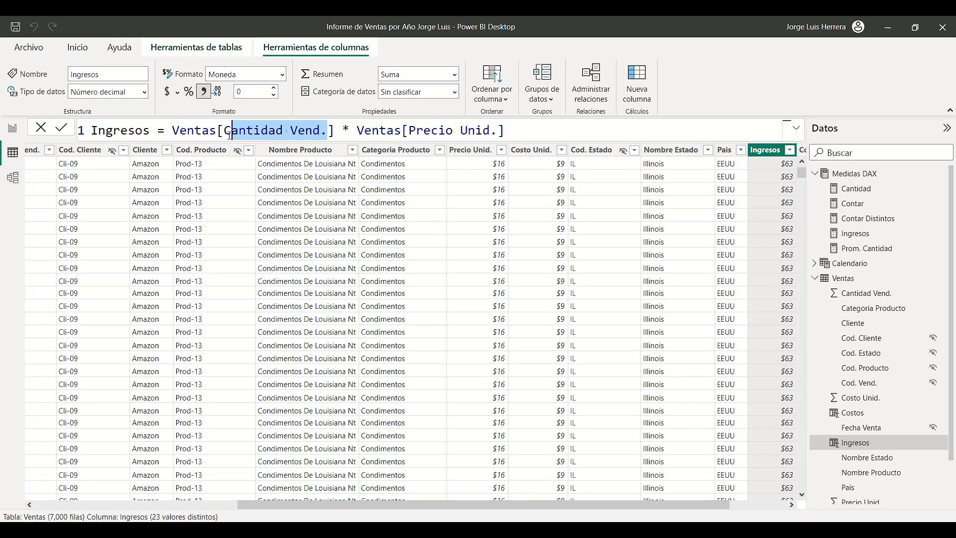
pyautogui.doubleClick(191, 131)
pyautogui.moveTo(503, 131); pyautogui.dragTo(402, 130)
pyautogui.doubleClick(361, 129)
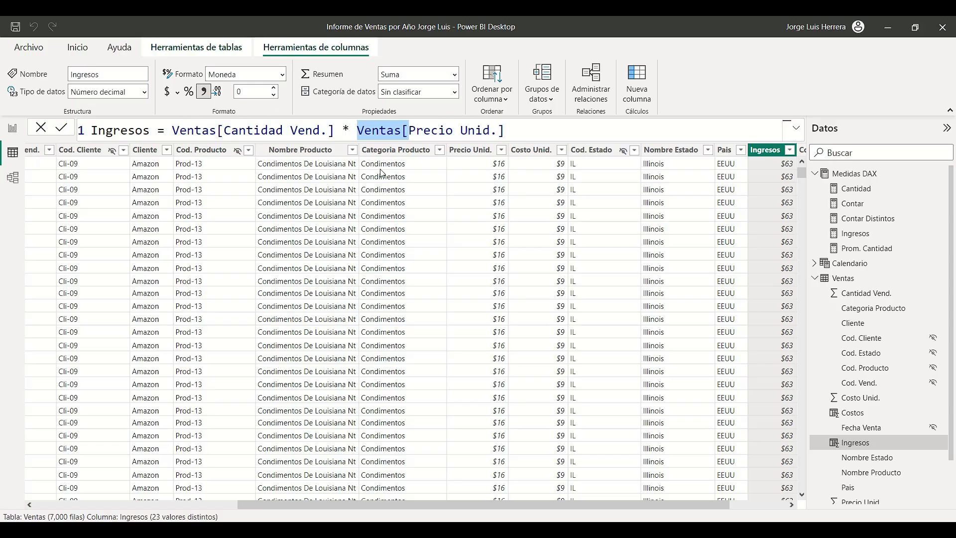
pyautogui.click(167, 131)
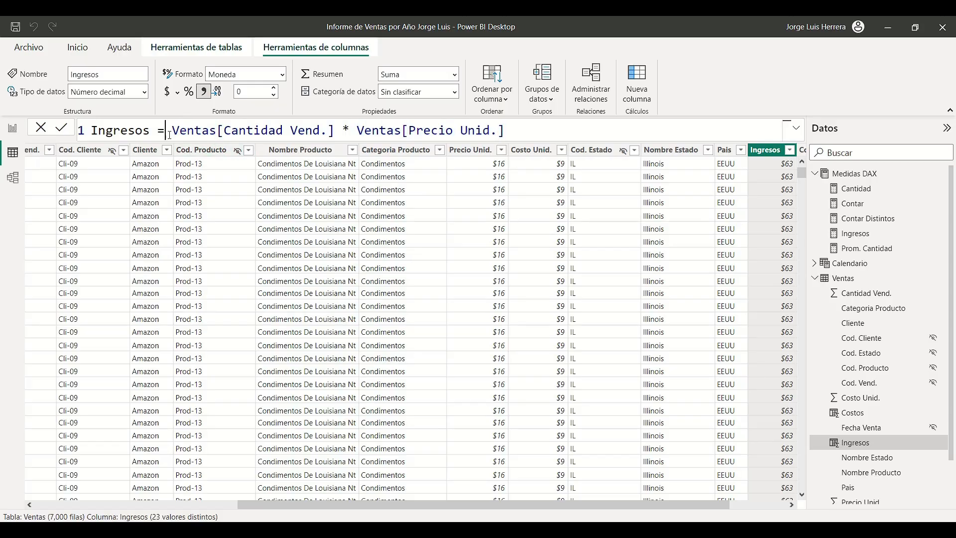
pyautogui.moveTo(504, 131); pyautogui.dragTo(83, 131)
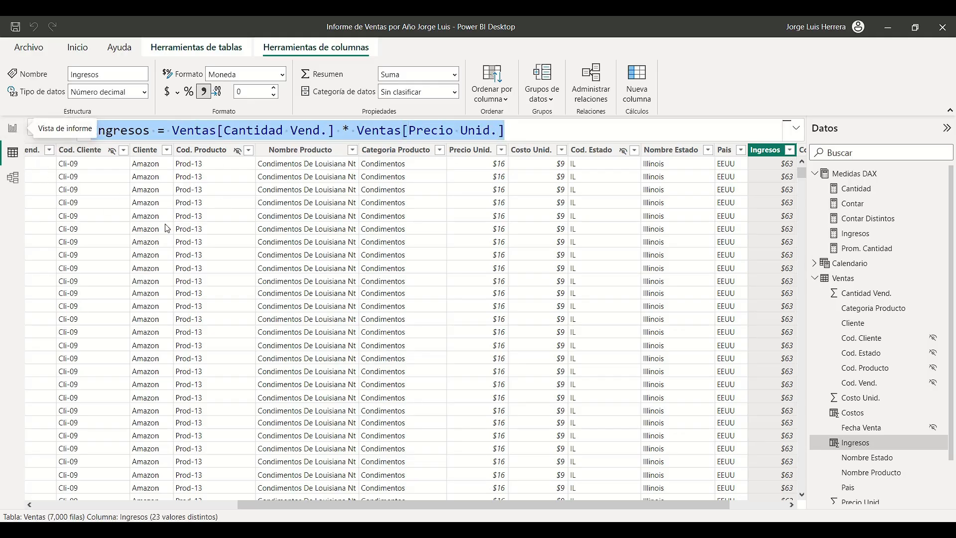
# - Examine the SUMX function and its Ventas table argument in the Ingresos measure of Medidas DAX
pyautogui.click(796, 234)
pyautogui.click(853, 234)
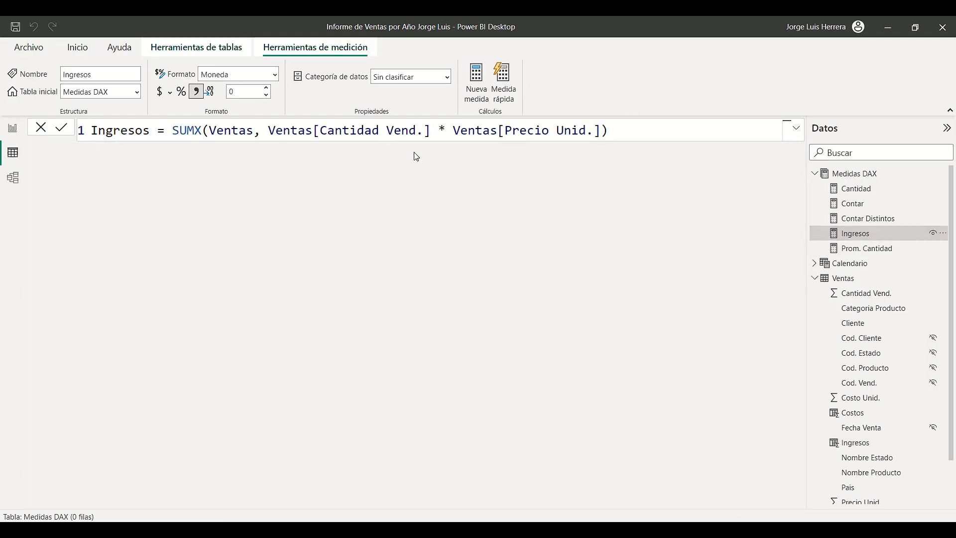
pyautogui.moveTo(273, 132); pyautogui.dragTo(622, 126)
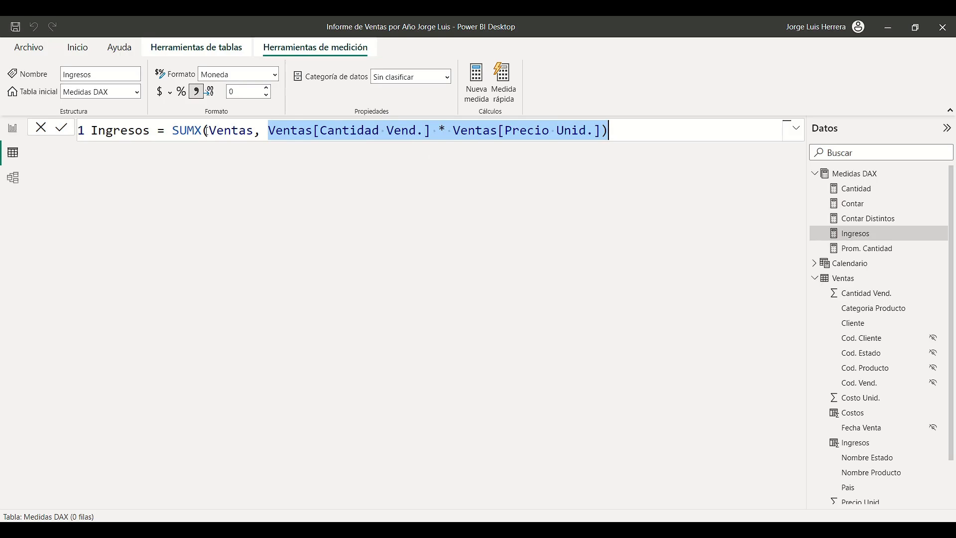
pyautogui.moveTo(206, 132); pyautogui.dragTo(173, 134)
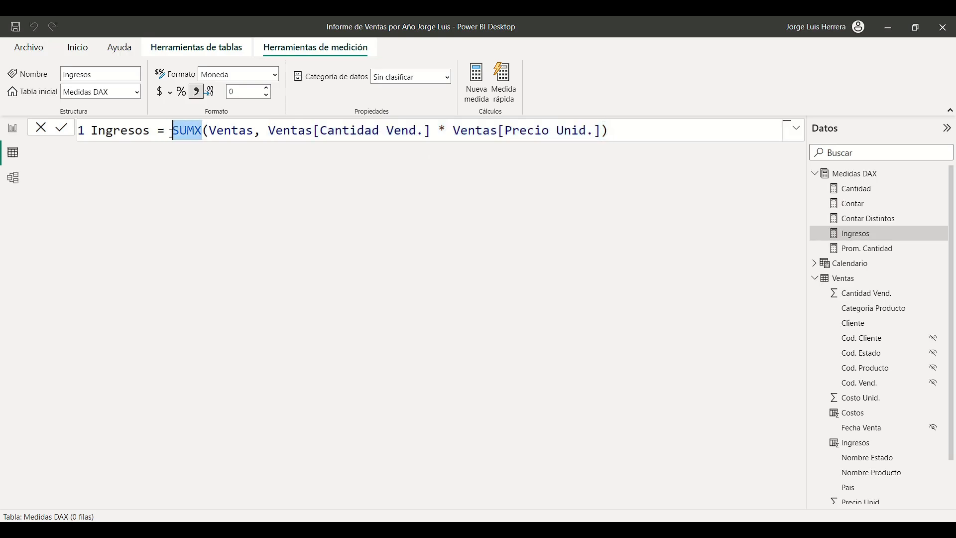
pyautogui.click(209, 130)
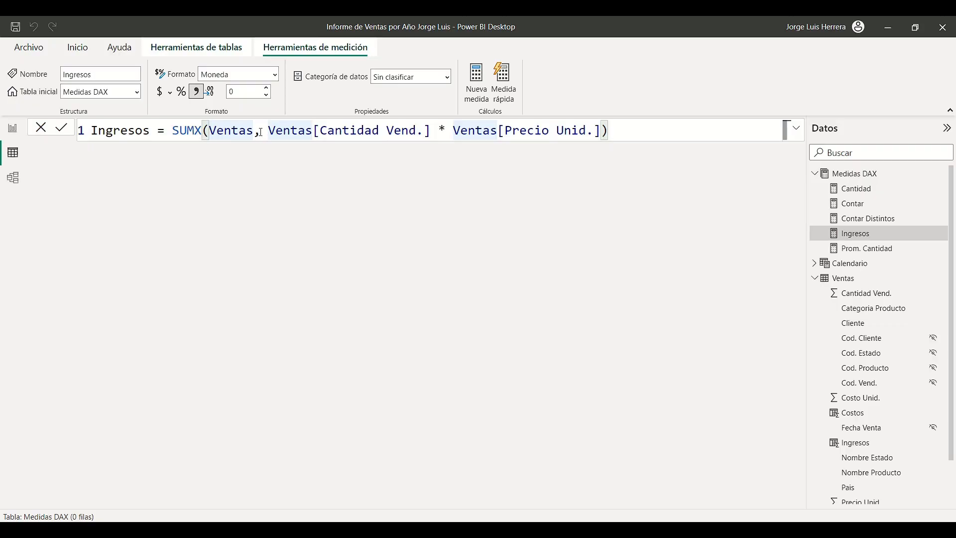
pyautogui.moveTo(260, 132); pyautogui.dragTo(209, 132)
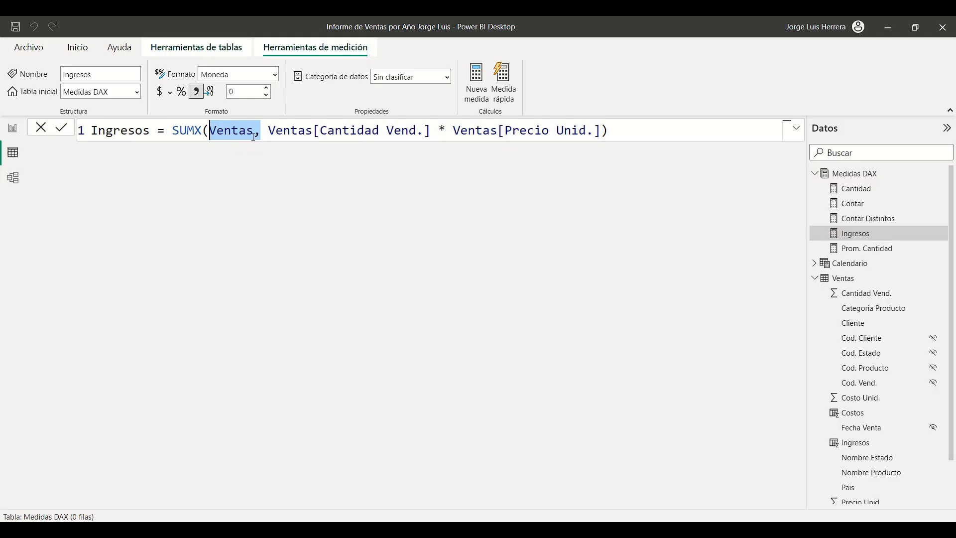
# - Examine the row expression Ventas[Cantidad Vend.] * Ventas[Precio Unid.] that SUMX evaluates in the Ingresos measure
pyautogui.click(316, 133)
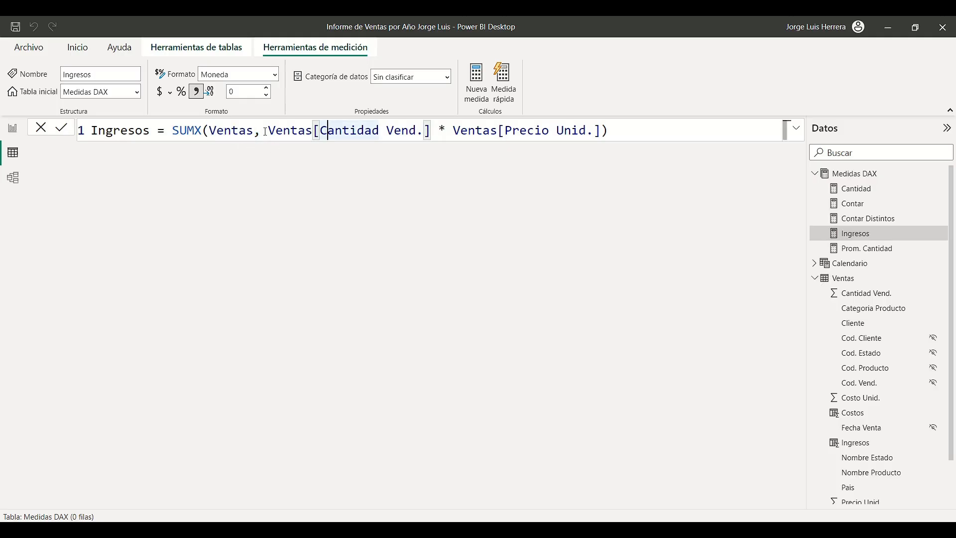
pyautogui.moveTo(266, 132); pyautogui.dragTo(627, 134)
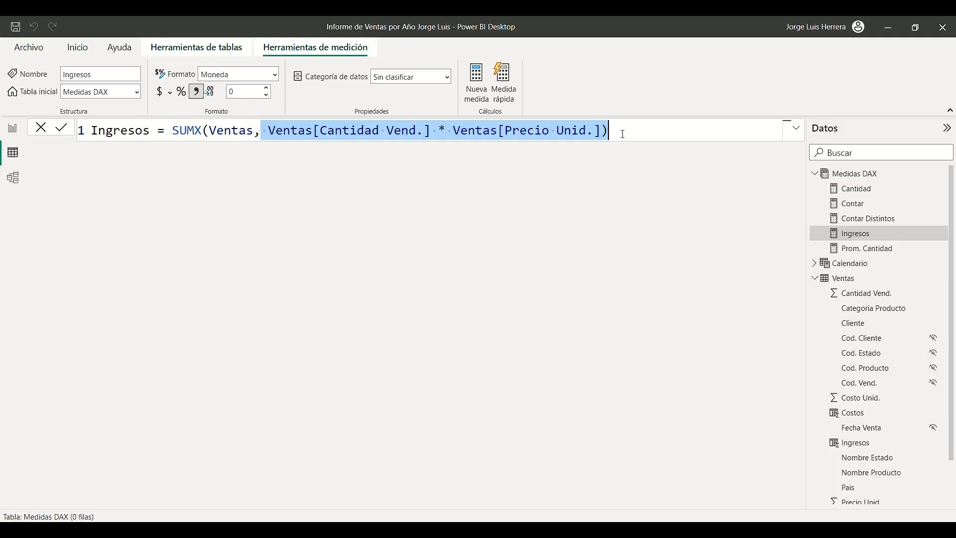
pyautogui.click(514, 132)
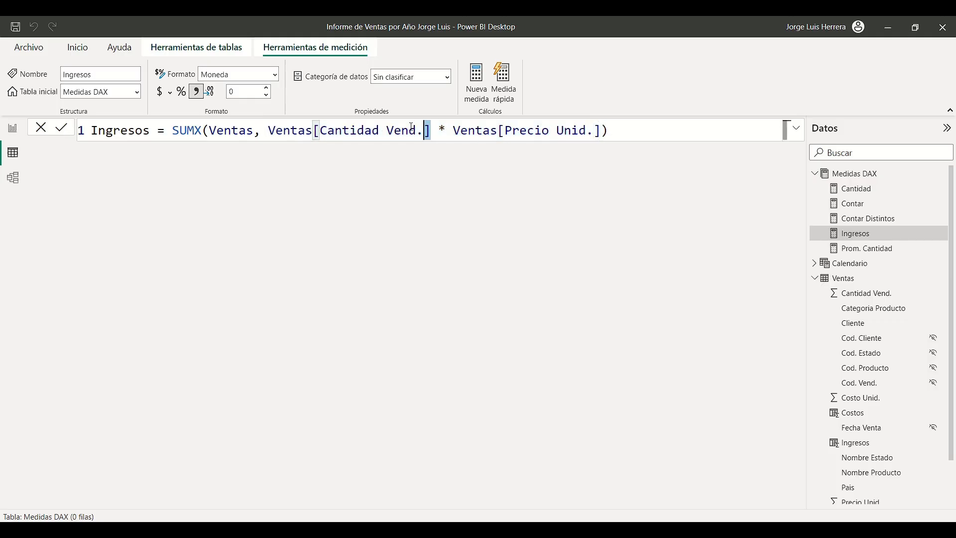
pyautogui.moveTo(430, 124); pyautogui.dragTo(313, 130)
pyautogui.moveTo(593, 131); pyautogui.dragTo(542, 131)
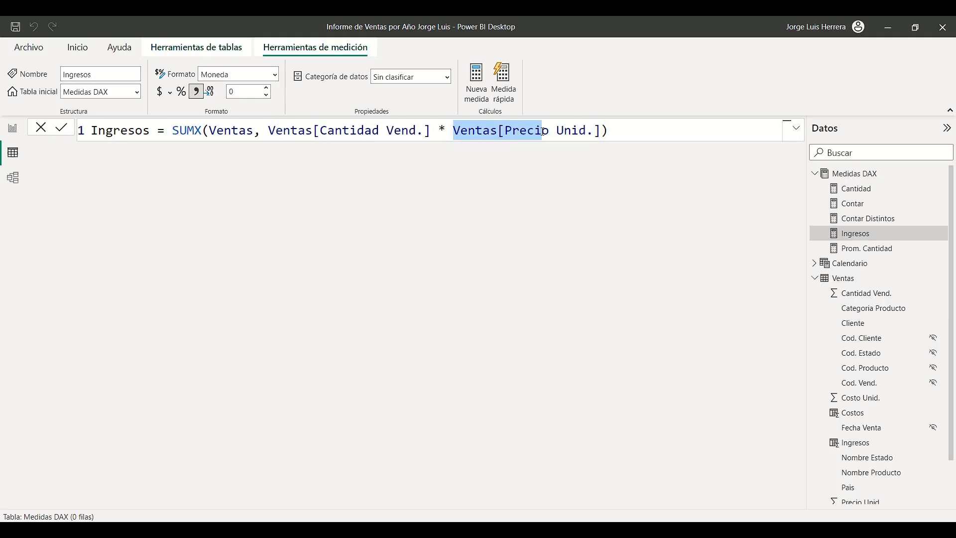
pyautogui.click(518, 134)
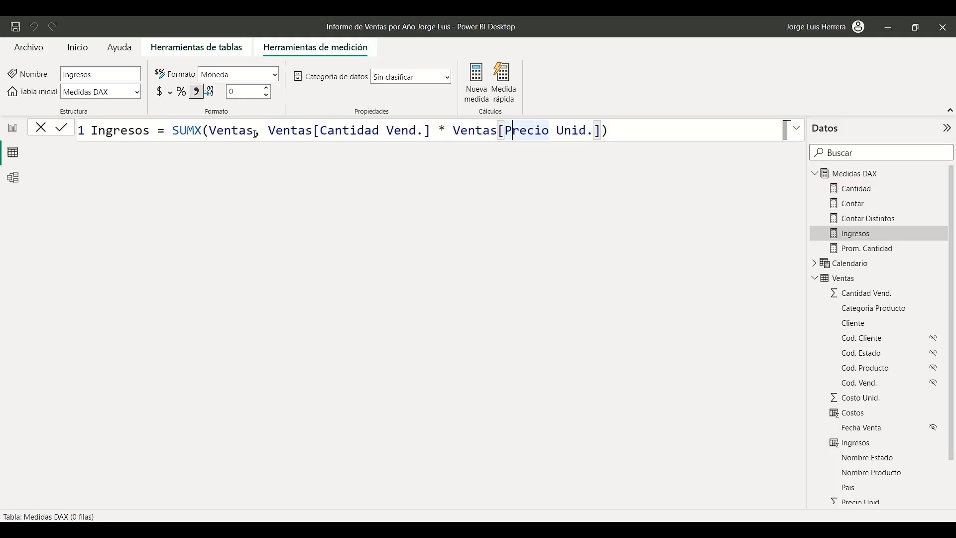
pyautogui.moveTo(255, 130); pyautogui.dragTo(210, 133)
pyautogui.moveTo(268, 131); pyautogui.dragTo(617, 129)
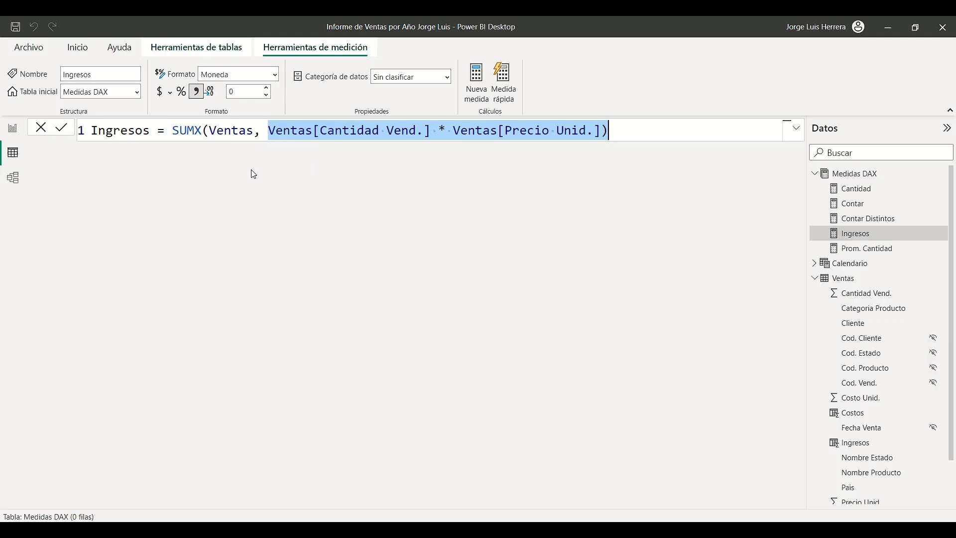
pyautogui.doubleClick(197, 132)
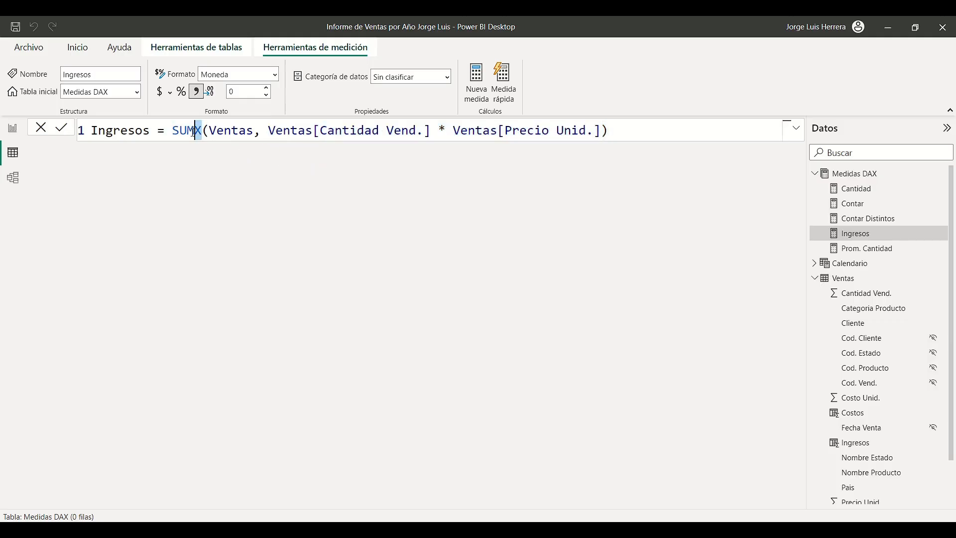
pyautogui.click(172, 181)
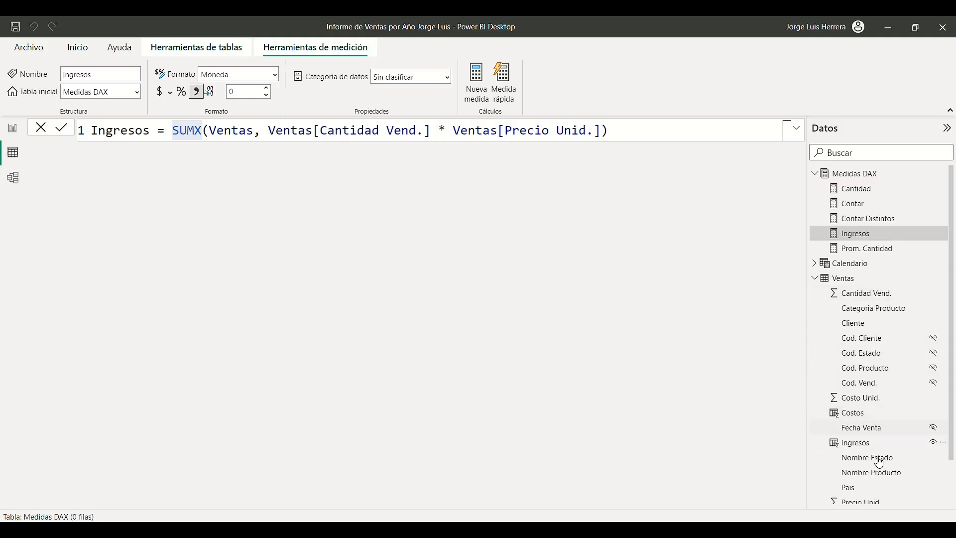
# - Compare the calculated columns Ingresos, Costos and Utilidad in the Ventas table and their formulas
pyautogui.click(859, 444)
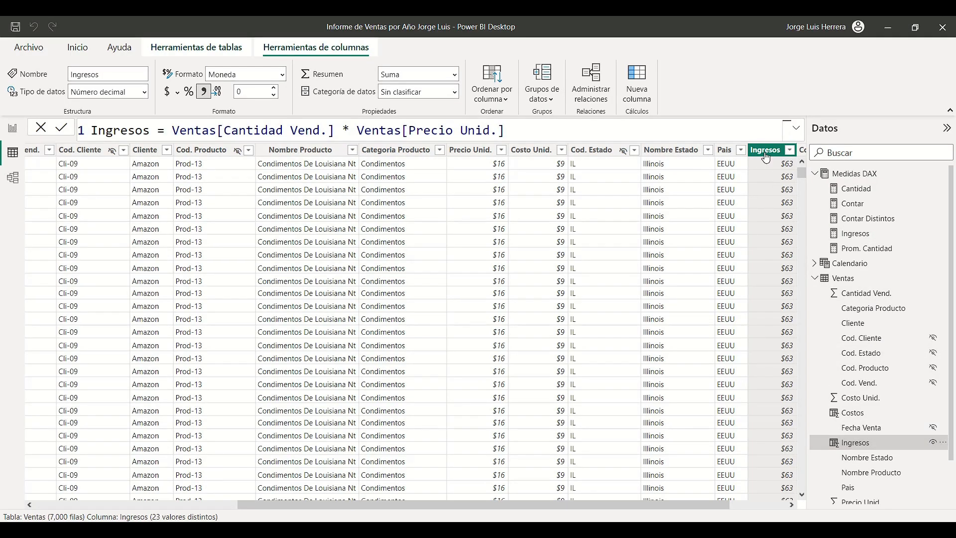
pyautogui.click(726, 151)
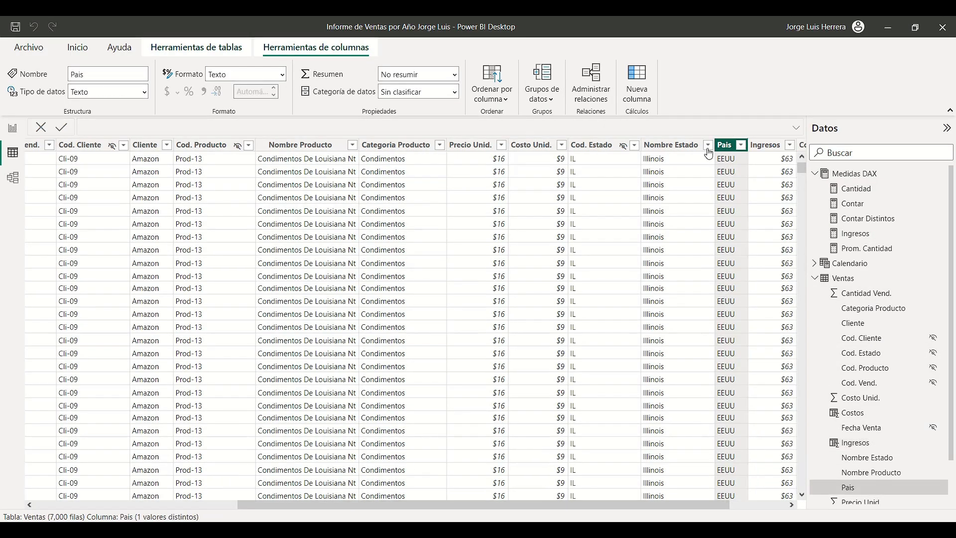
pyautogui.click(674, 148)
pyautogui.moveTo(710, 504); pyautogui.dragTo(768, 504)
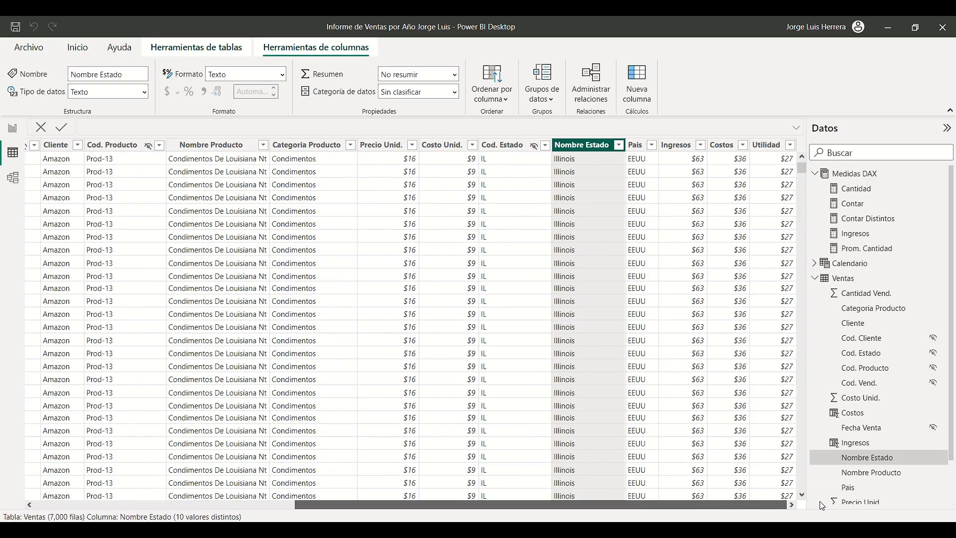
pyautogui.click(721, 149)
pyautogui.click(676, 152)
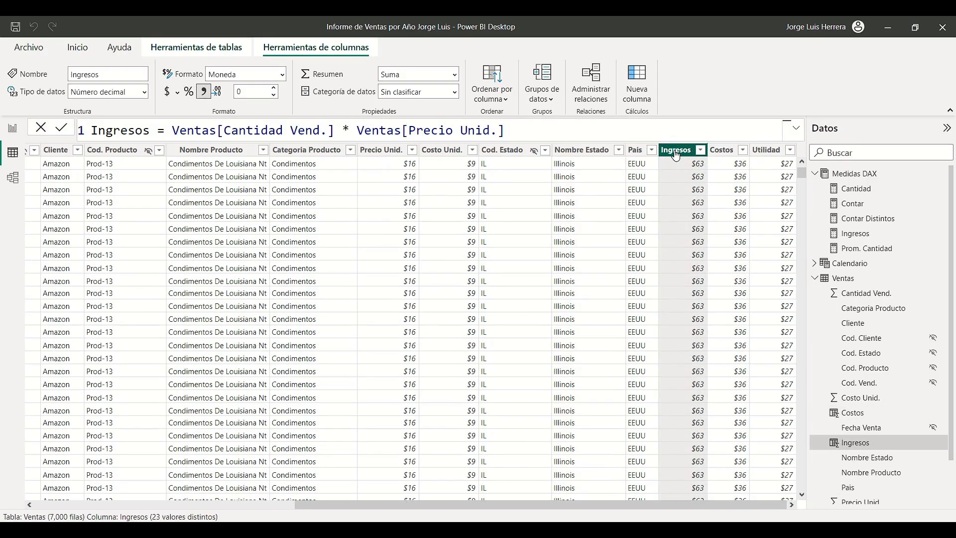
pyautogui.click(721, 151)
pyautogui.click(769, 152)
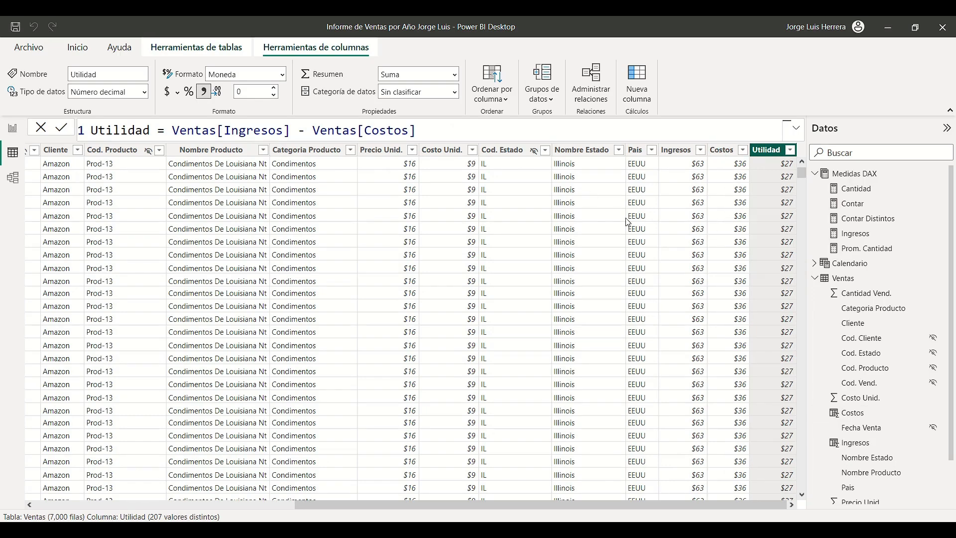
# - Review the Ingresos, Costos and Utilidad column formulas against the SUMX formula of the Ingresos measure in Medidas DAX
pyautogui.click(723, 151)
pyautogui.click(678, 151)
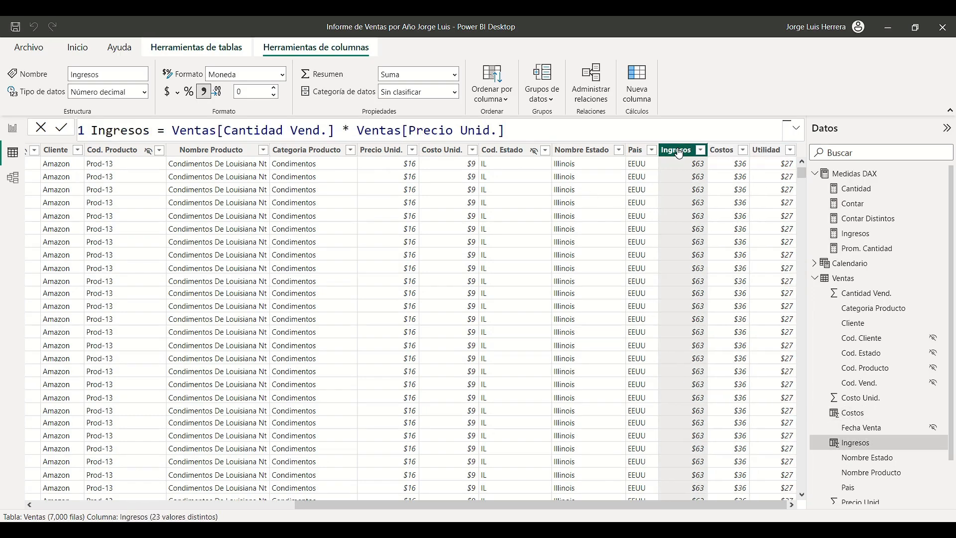
pyautogui.click(722, 151)
pyautogui.click(768, 151)
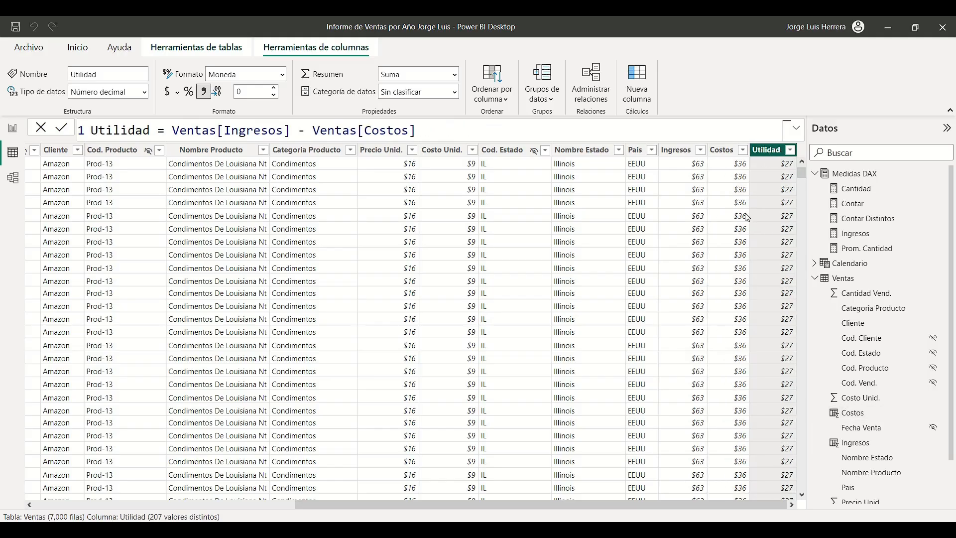
pyautogui.click(861, 234)
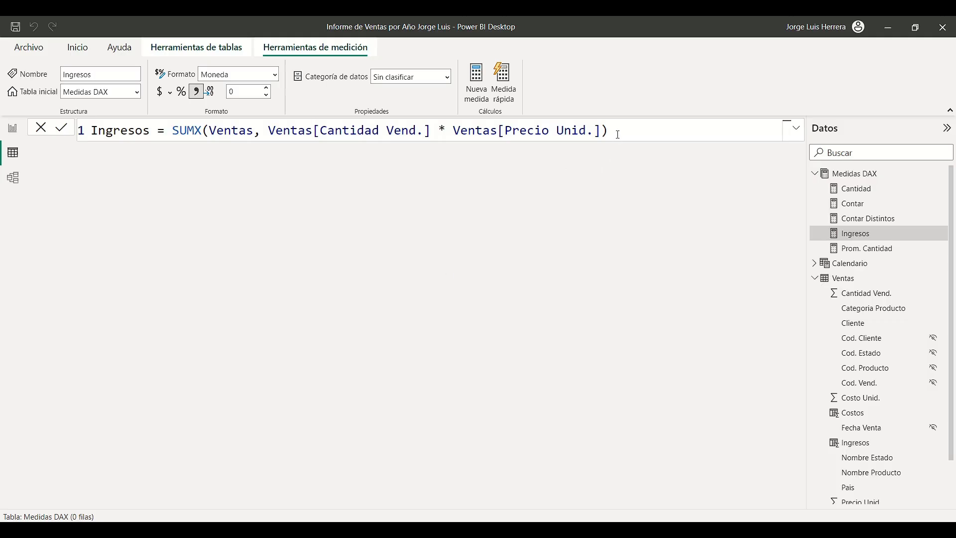
# - Replace the Ingresos calculated column with the Ingresos measure in the Ingresos por Cliente bar chart on the Medidas report page
pyautogui.click(13, 128)
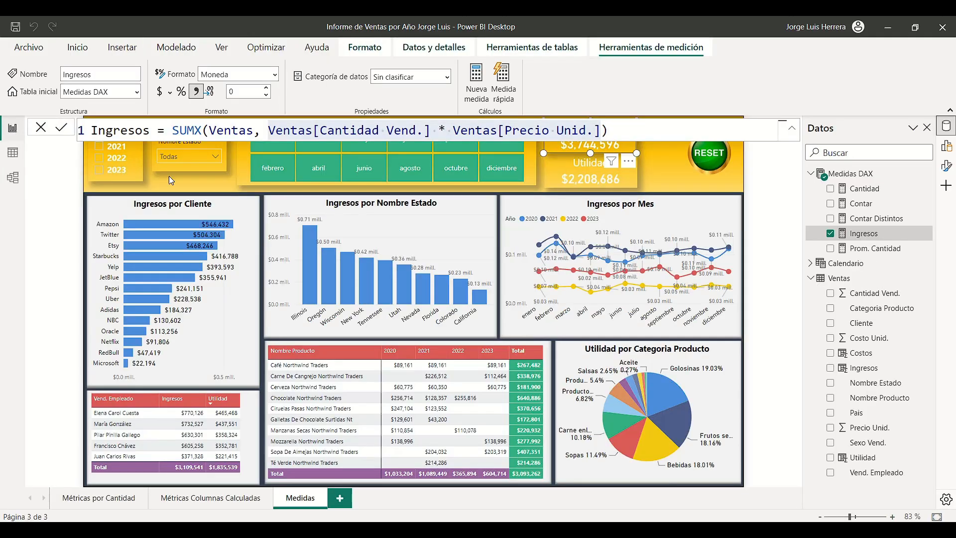
pyautogui.click(590, 138)
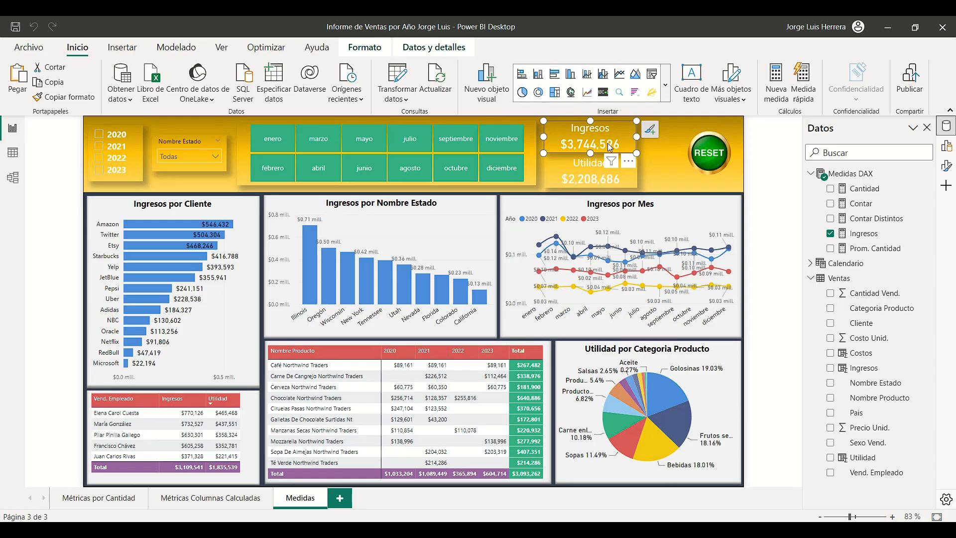
pyautogui.click(246, 326)
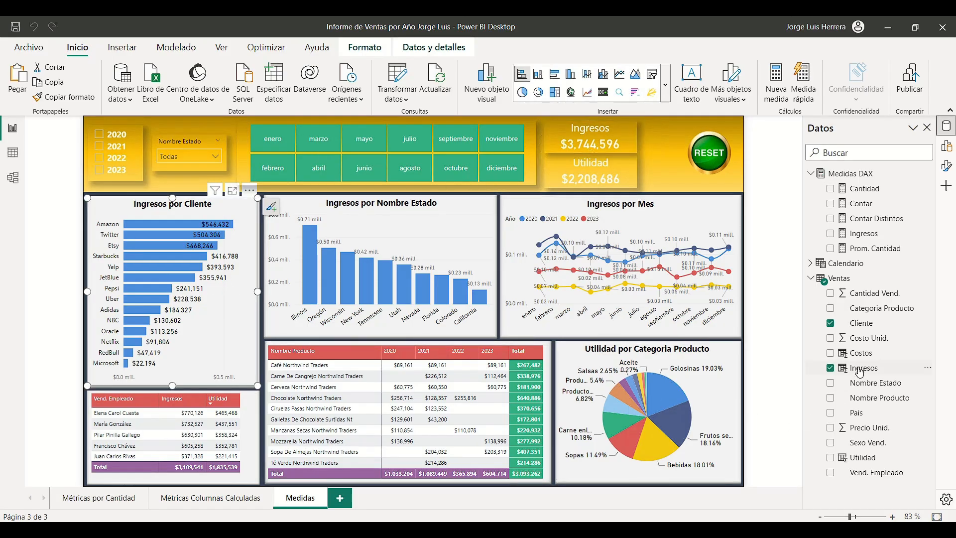
pyautogui.click(830, 368)
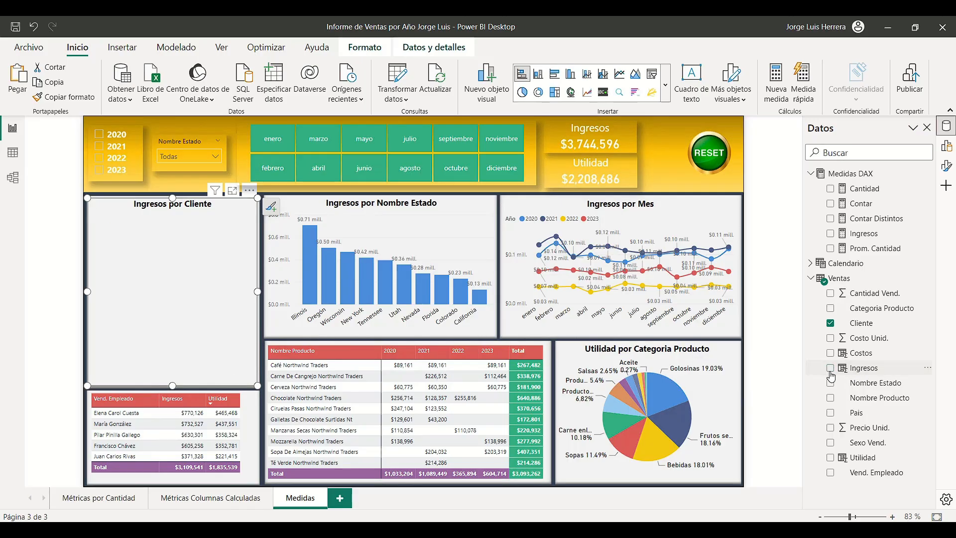
pyautogui.click(831, 233)
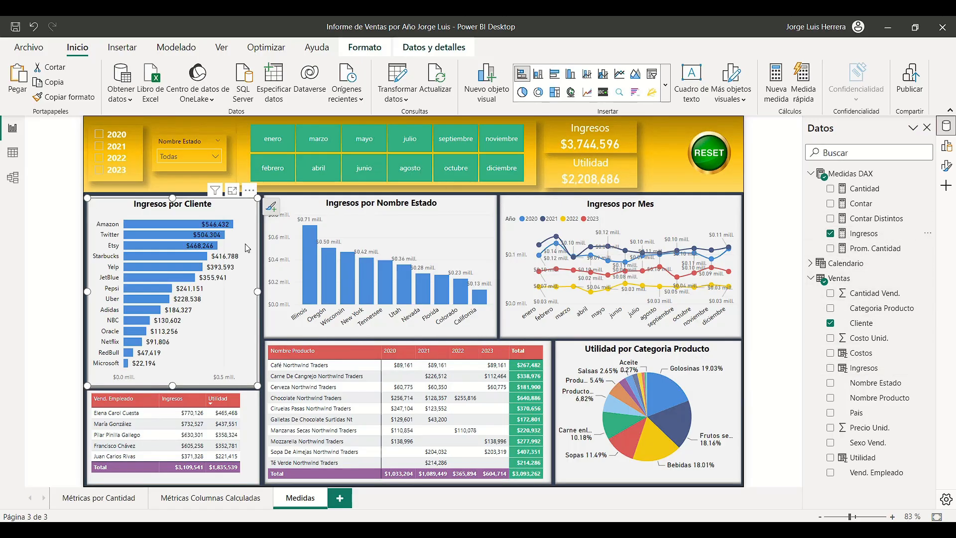
# - Swap the Ingresos calculated column for the Ingresos measure in the Ingresos por Nombre Estado and Ingresos por Mes charts
pyautogui.click(268, 241)
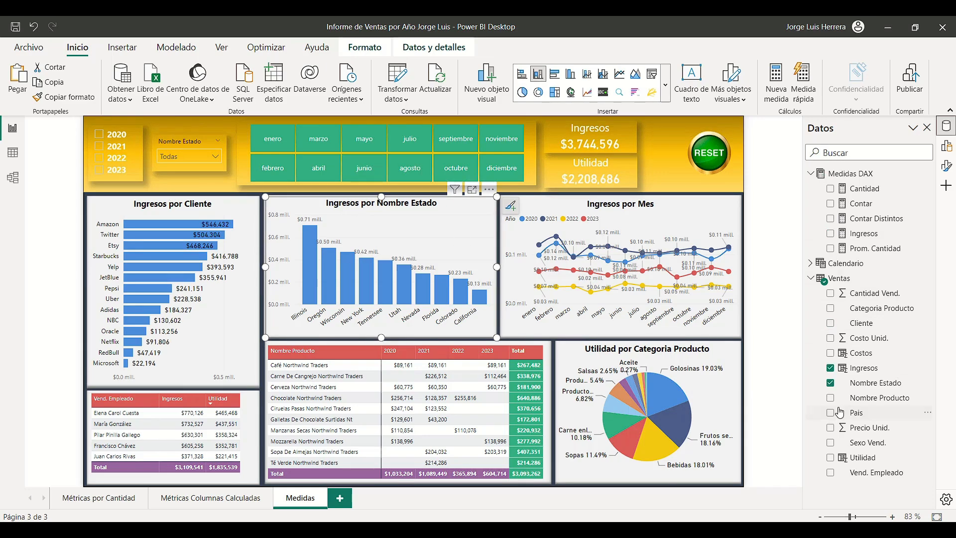
pyautogui.click(830, 368)
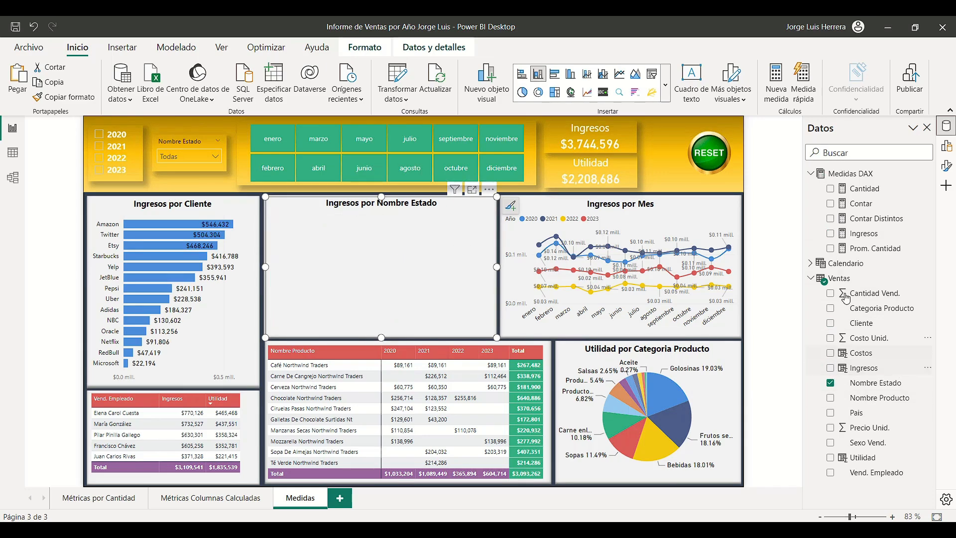
pyautogui.click(831, 234)
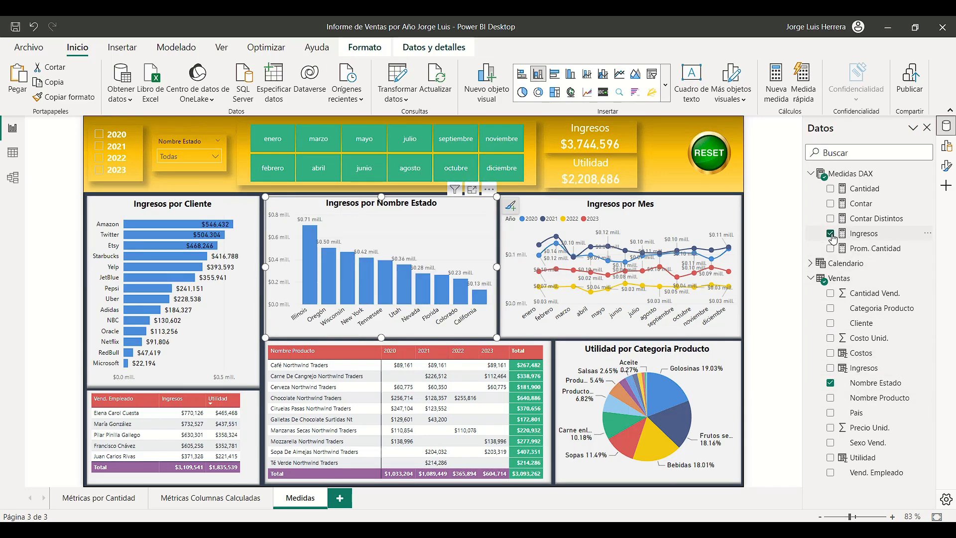
pyautogui.click(699, 215)
pyautogui.click(831, 368)
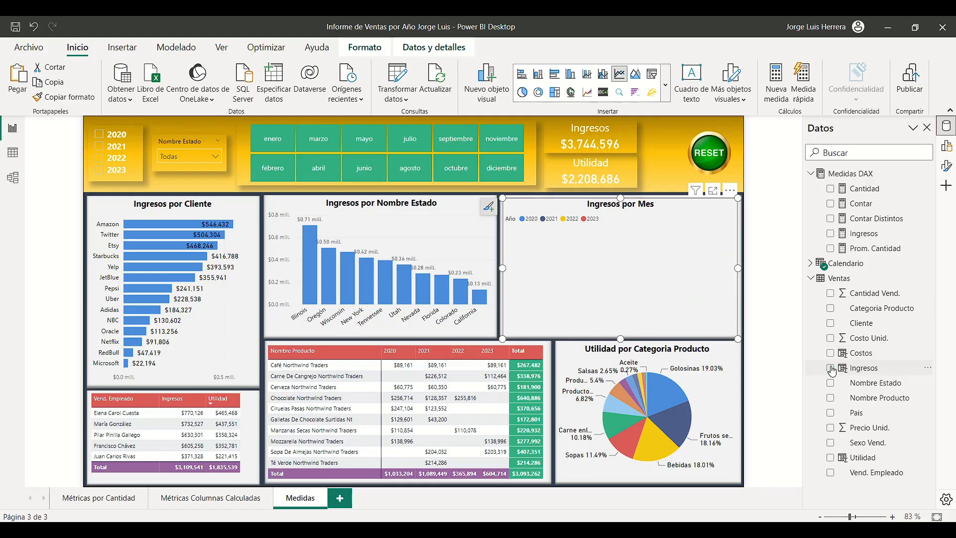
pyautogui.click(831, 234)
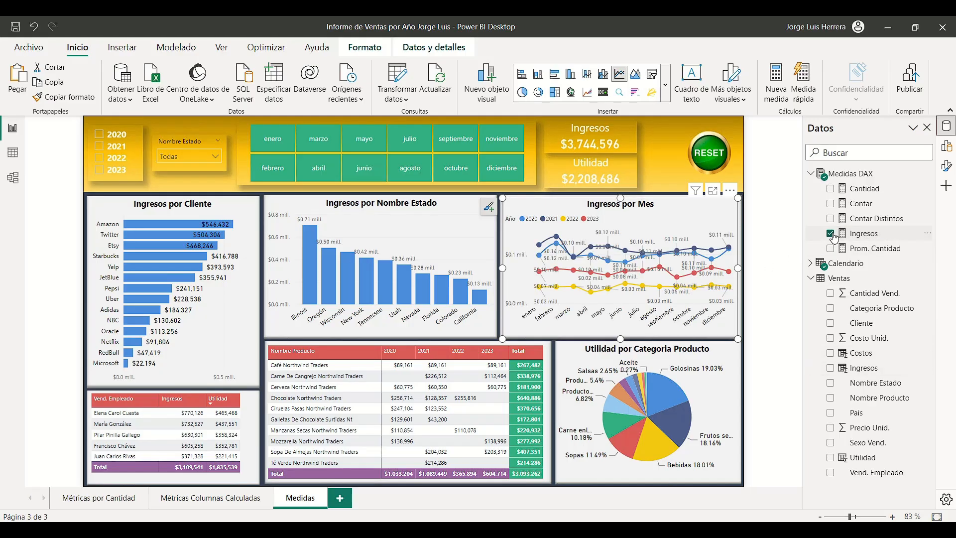
# - Replace the Ingresos calculated column with the Ingresos measure in the Vend. Empleado table
pyautogui.click(726, 396)
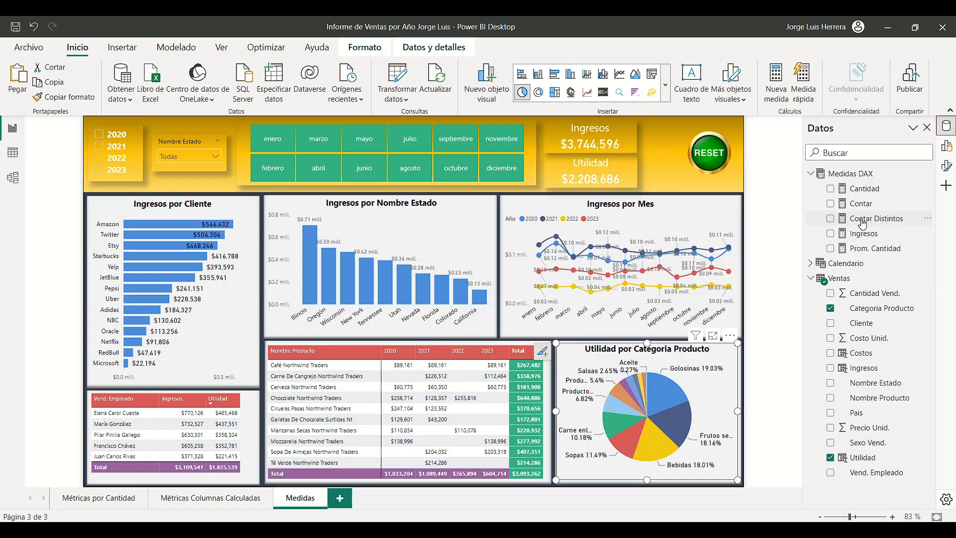
pyautogui.click(222, 430)
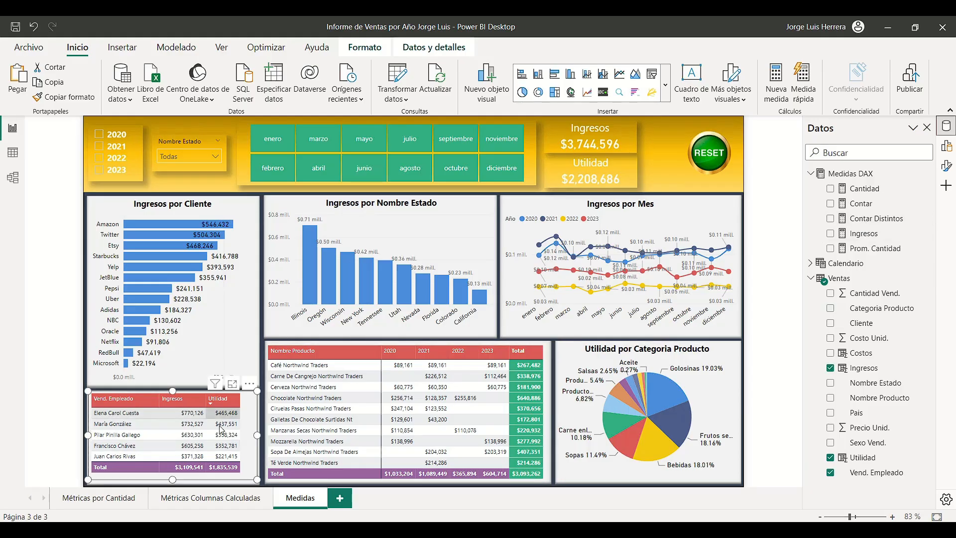
pyautogui.click(831, 368)
pyautogui.click(830, 233)
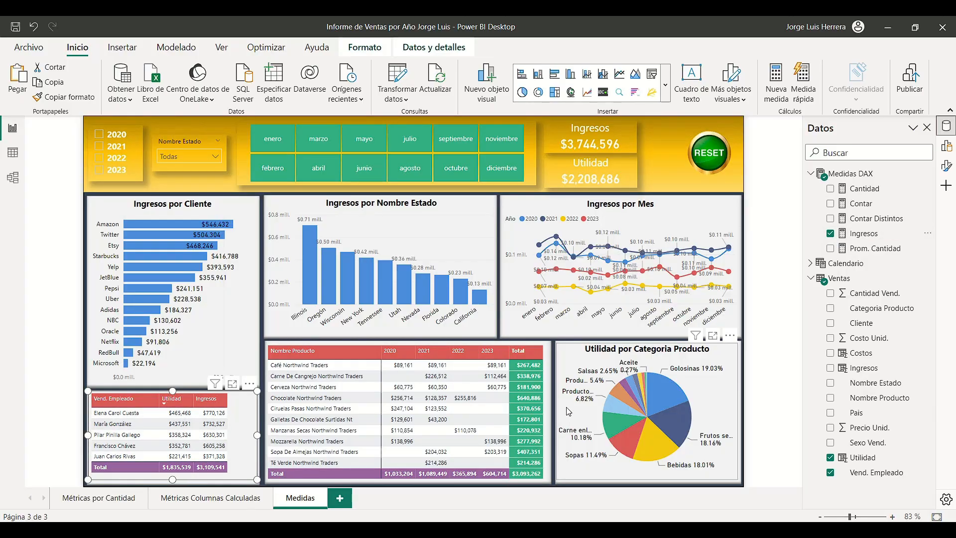
# - Replace the Ingresos column with the Ingresos measure in the Nombre Producto matrix and check the measure's number format
pyautogui.click(550, 390)
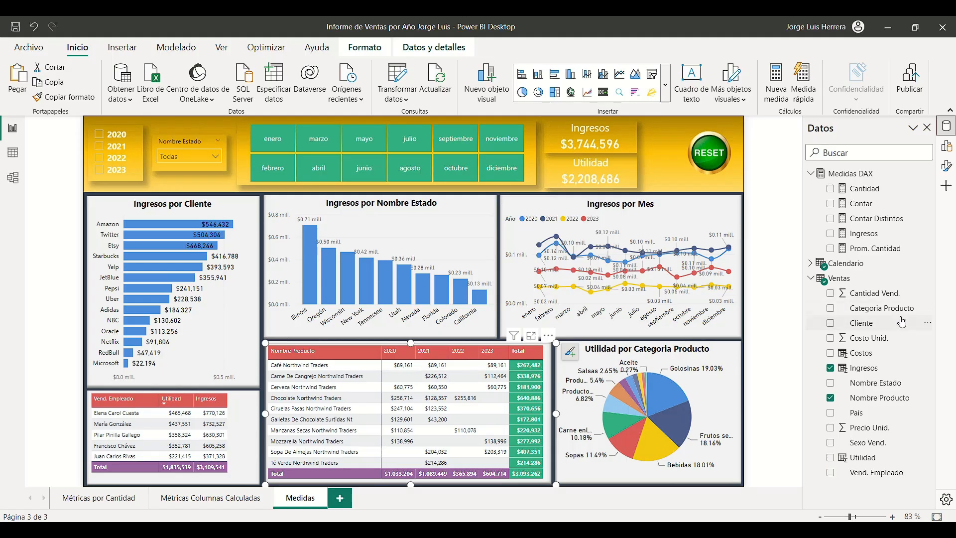
pyautogui.click(830, 368)
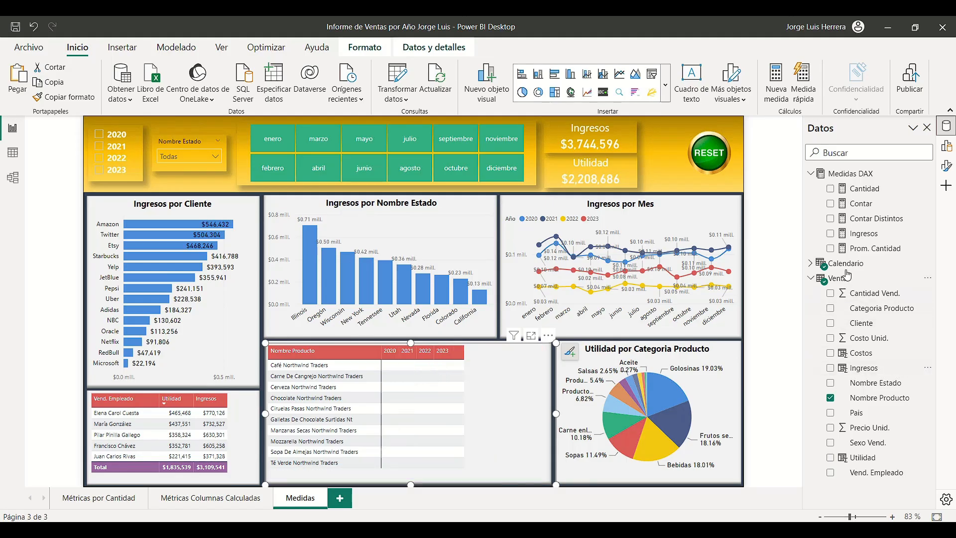
pyautogui.click(831, 233)
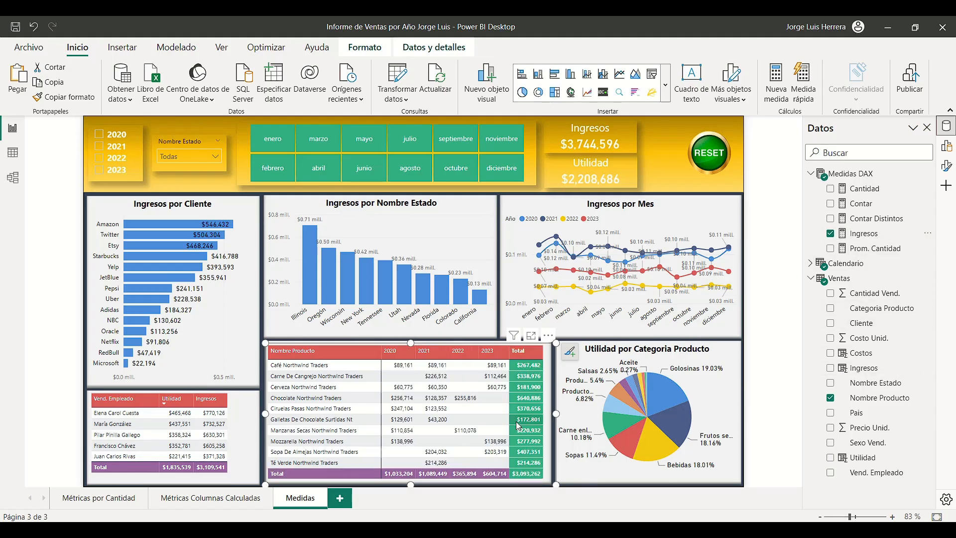
pyautogui.click(866, 233)
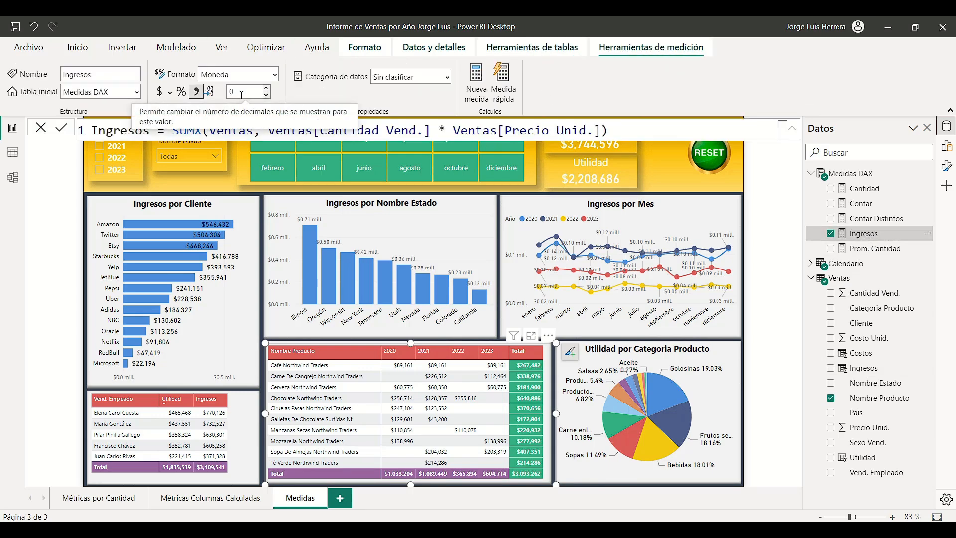
pyautogui.click(680, 188)
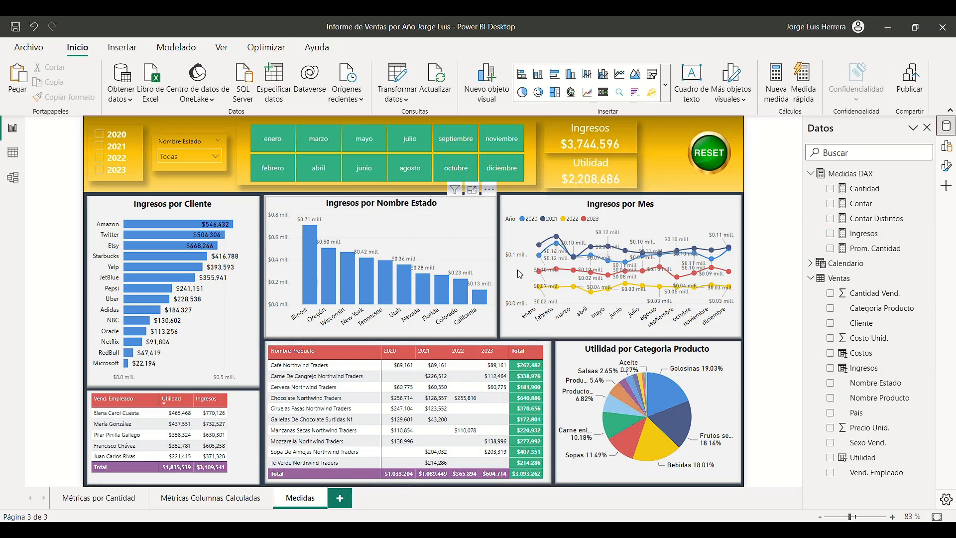
# - Compare the report pages Métricas por Cantidad, Métricas Columnas Calculadas and Medidas
pyautogui.click(158, 498)
pyautogui.click(126, 504)
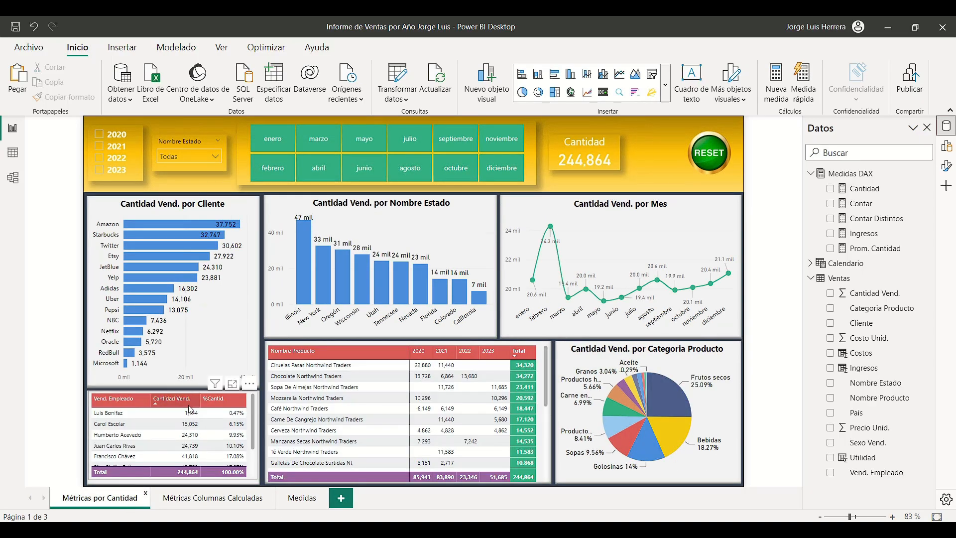
pyautogui.click(201, 500)
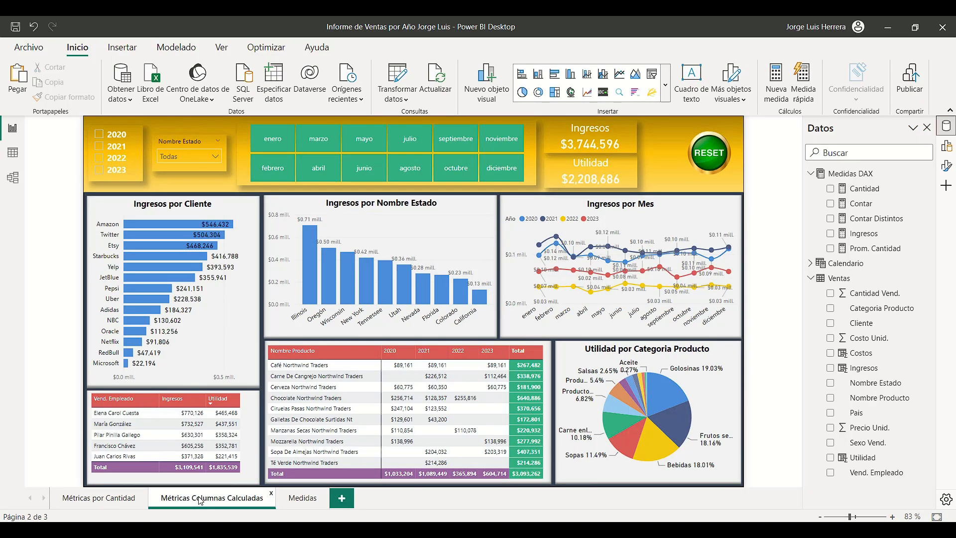
pyautogui.click(306, 501)
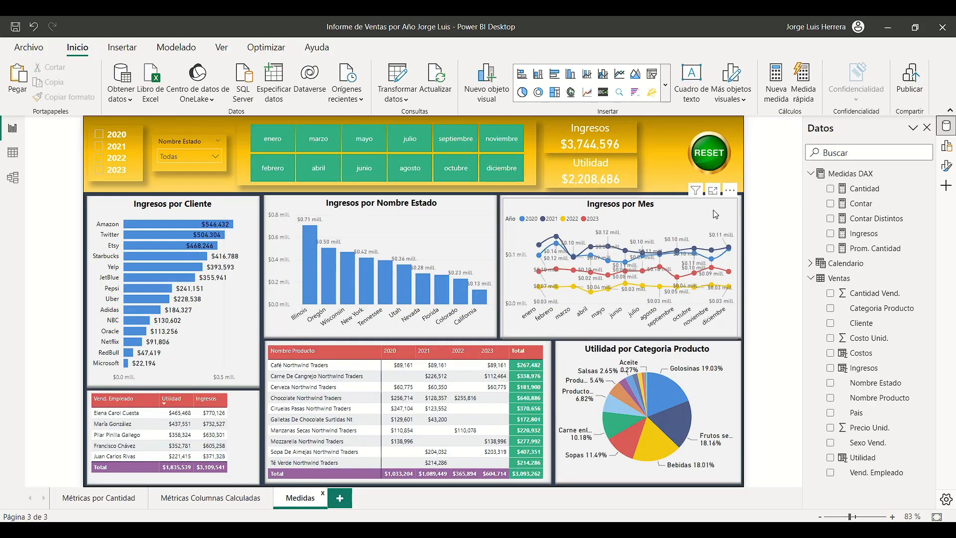
# - Create a new measure named Costos in the Medidas DAX table and start its formula with the SUMX function
pyautogui.rightClick(849, 184)
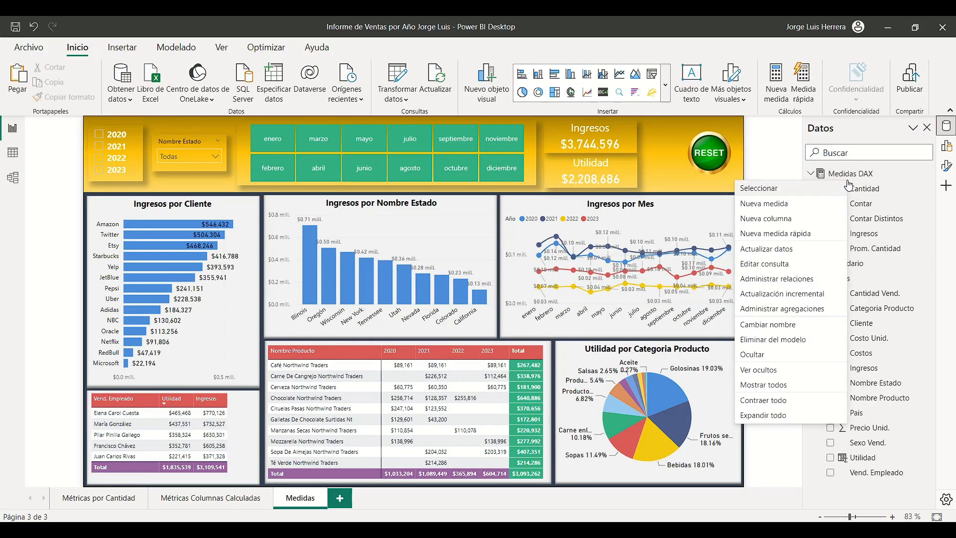
pyautogui.click(781, 205)
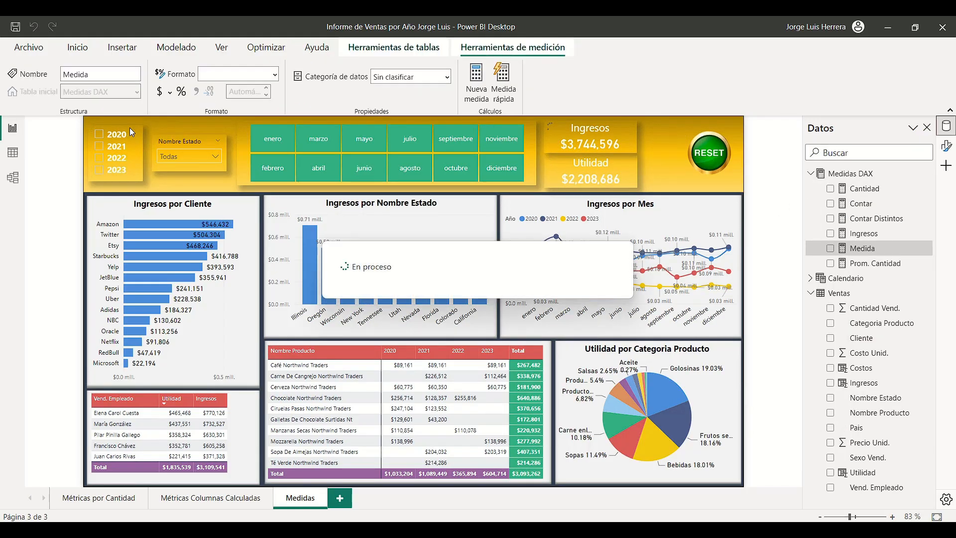
pyautogui.write('Costos =')
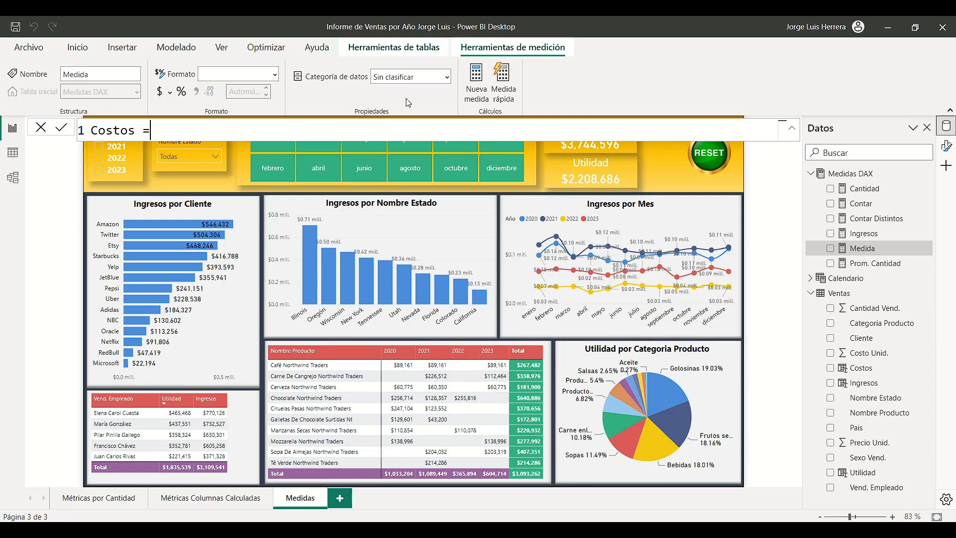
pyautogui.write('sumx')
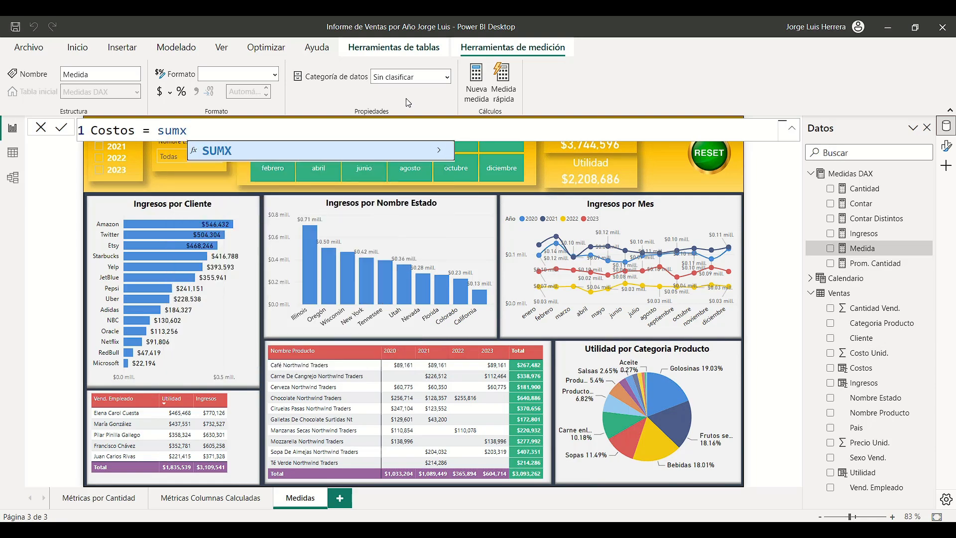
pyautogui.click(219, 150)
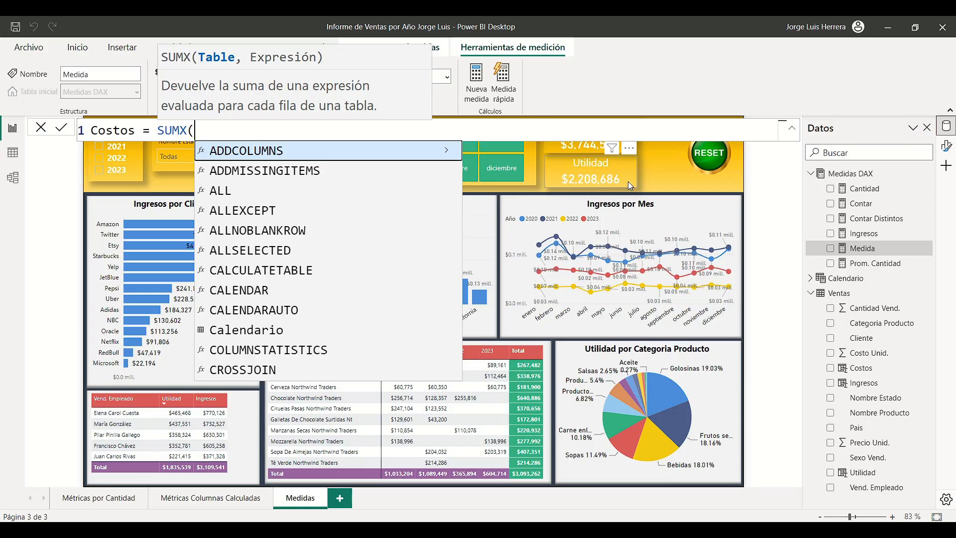
# - Enter the Ventas table as the first SUMX argument in the Costos measure formula
pyautogui.write('vnet')
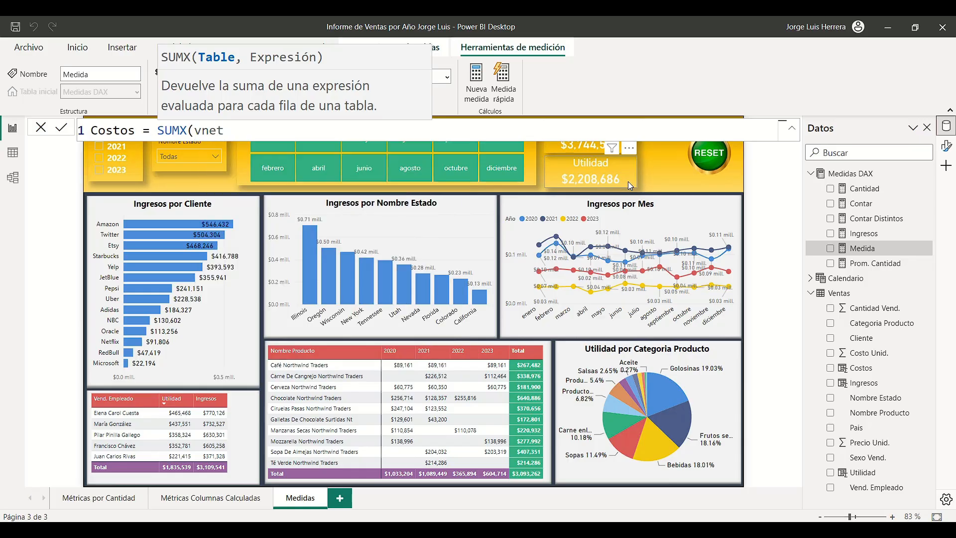
pyautogui.press('BackSpace')
pyautogui.press('BackSpace')
pyautogui.press('BackSpace')
pyautogui.write('en')
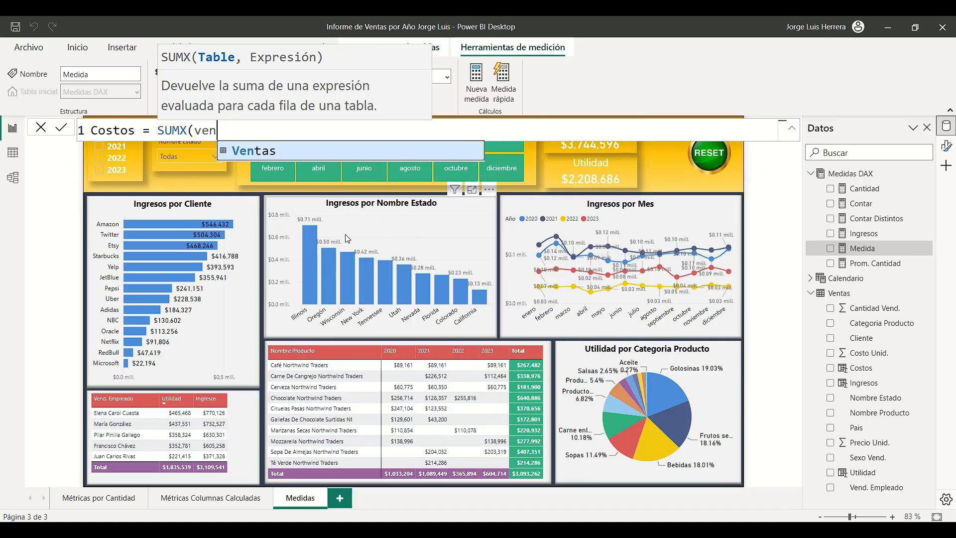
pyautogui.press('Tab')
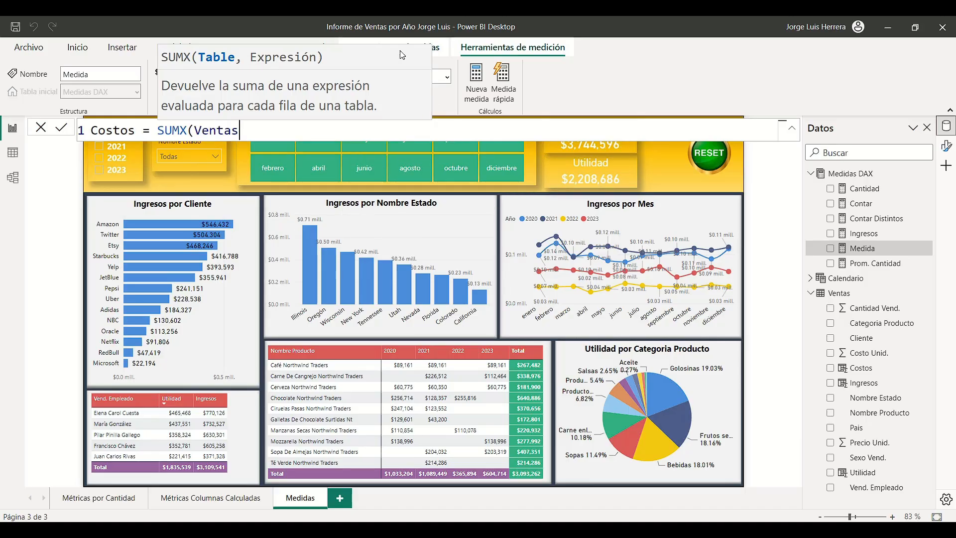
pyautogui.write(',')
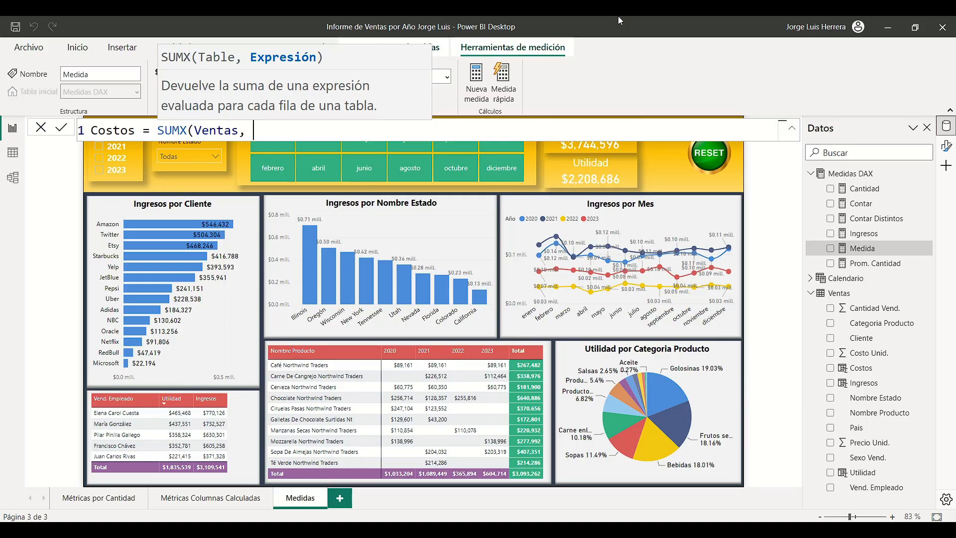
# - Complete the Costos formula with the expression Ventas[Cantidad Vend.] * Ventas[Costo Unid.] and commit the measure
pyautogui.write('cantida')
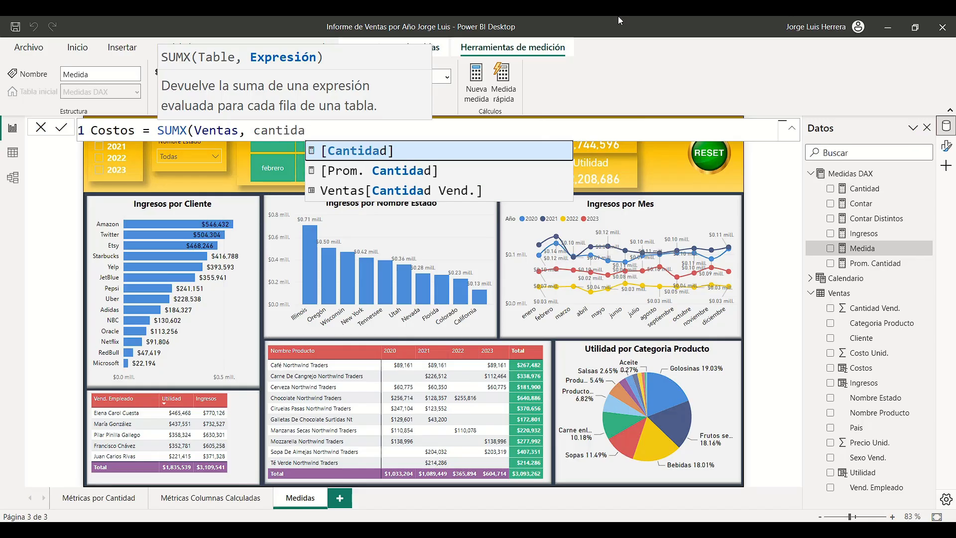
pyautogui.click(374, 195)
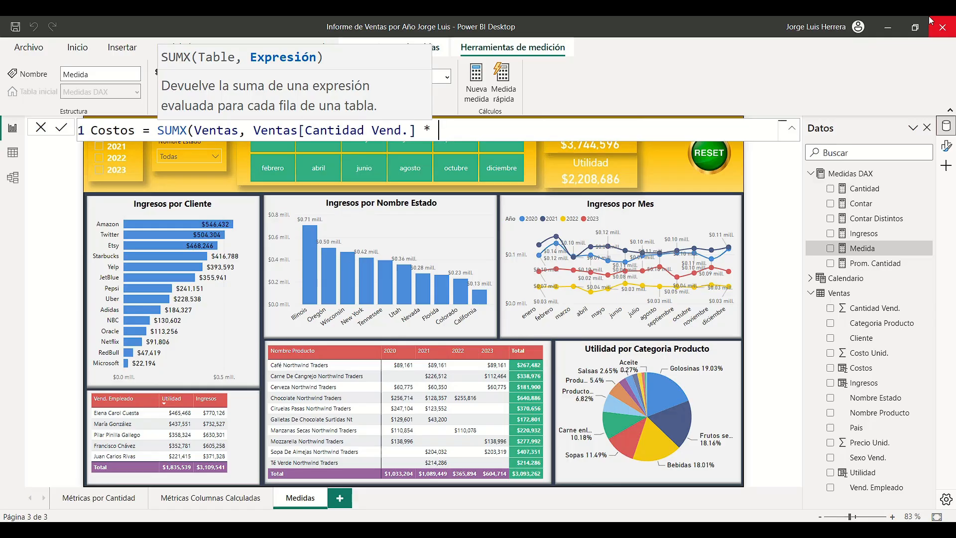
pyautogui.write('* costo')
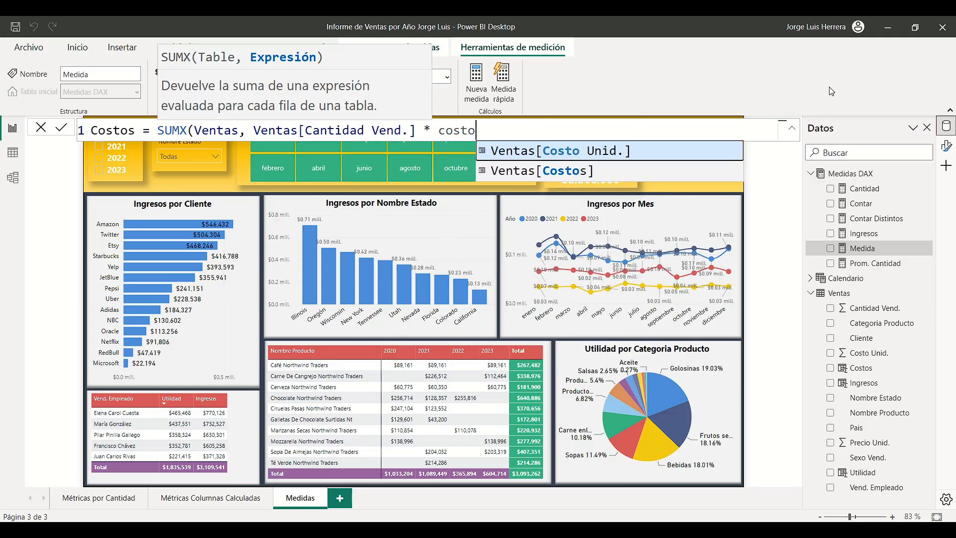
pyautogui.click(568, 156)
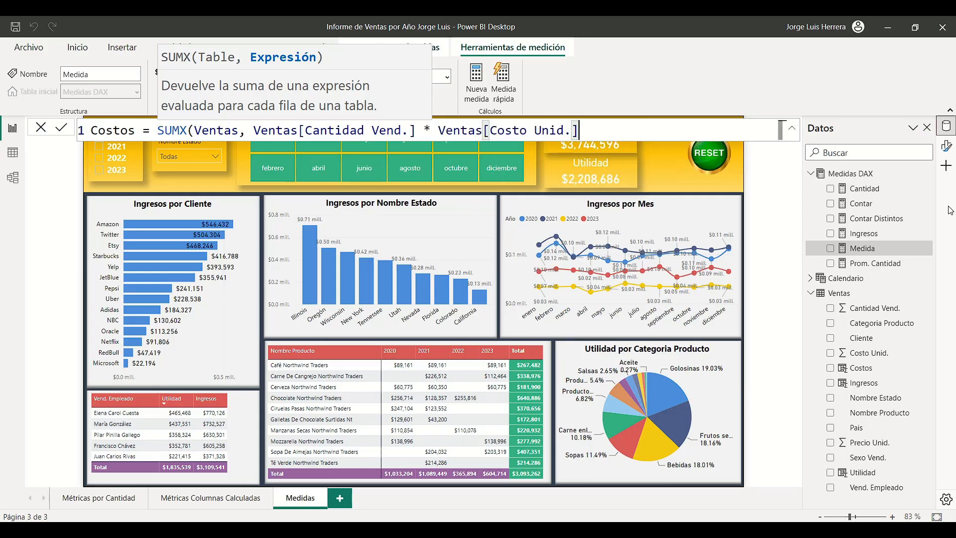
pyautogui.write(')')
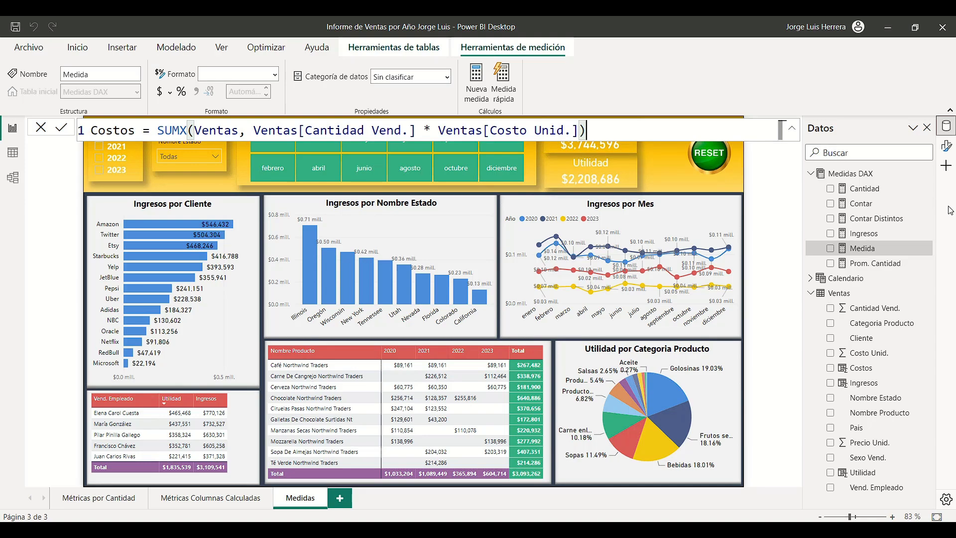
pyautogui.press('Return')
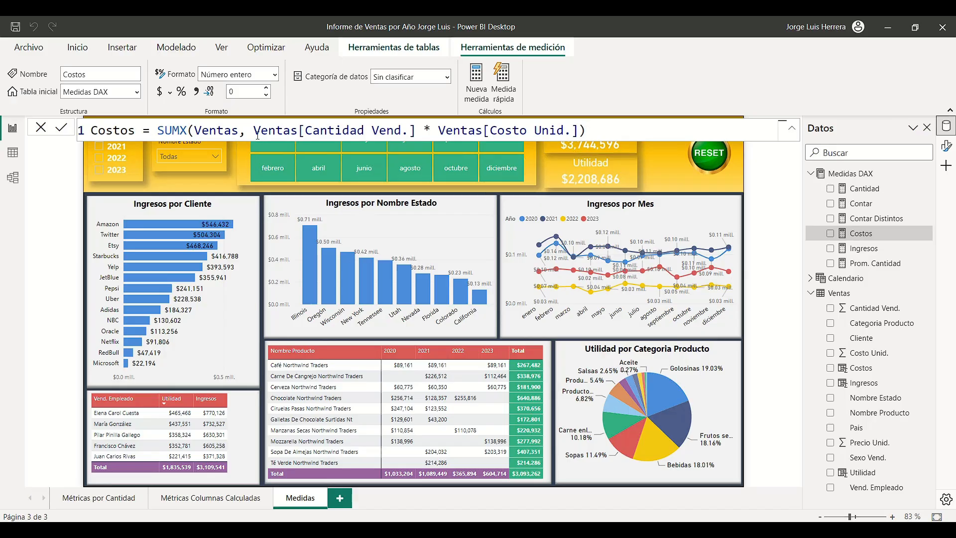
# - Review the SUMX function and its arguments in the Costos formula, and format the measure as $ Inglés (Estados Unidos) currency
pyautogui.moveTo(254, 130); pyautogui.dragTo(580, 130)
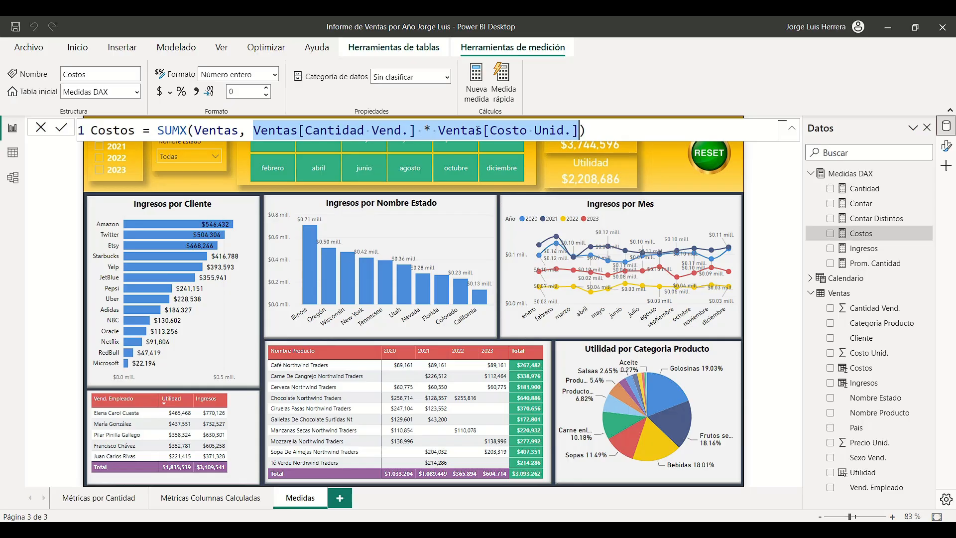
pyautogui.click(437, 131)
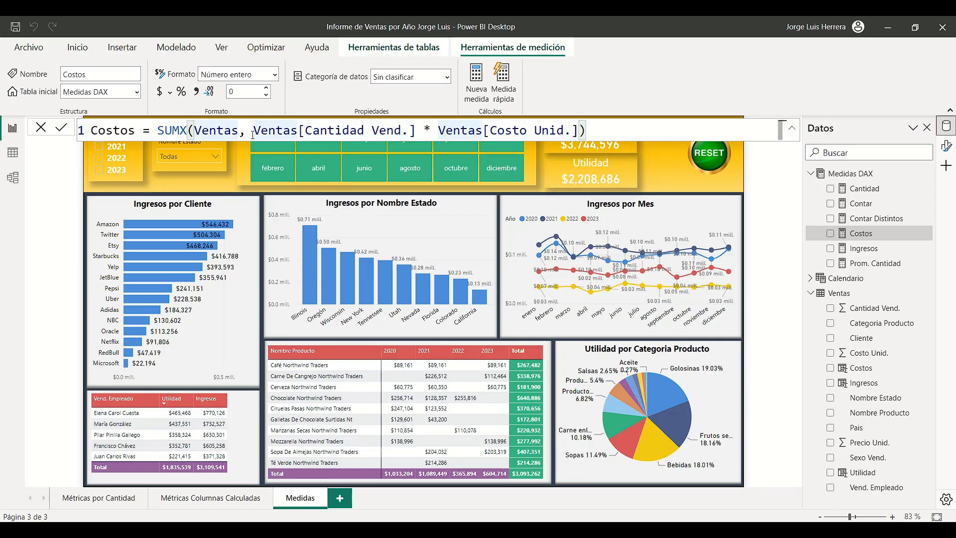
pyautogui.moveTo(239, 130); pyautogui.dragTo(194, 130)
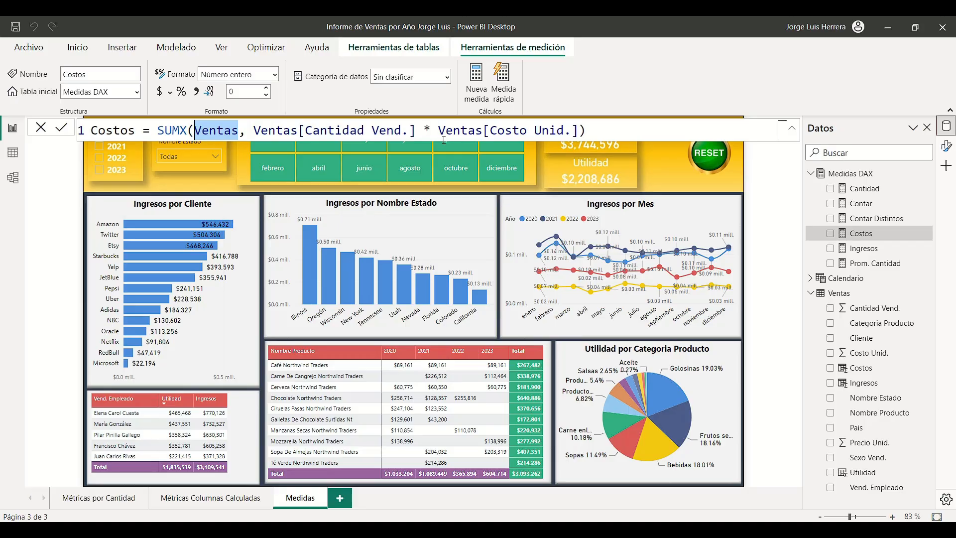
pyautogui.moveTo(158, 130)
pyautogui.mouseDown()
pyautogui.moveTo(189, 131)
pyautogui.moveTo(159, 131)
pyautogui.mouseUp()
pyautogui.click(176, 131)
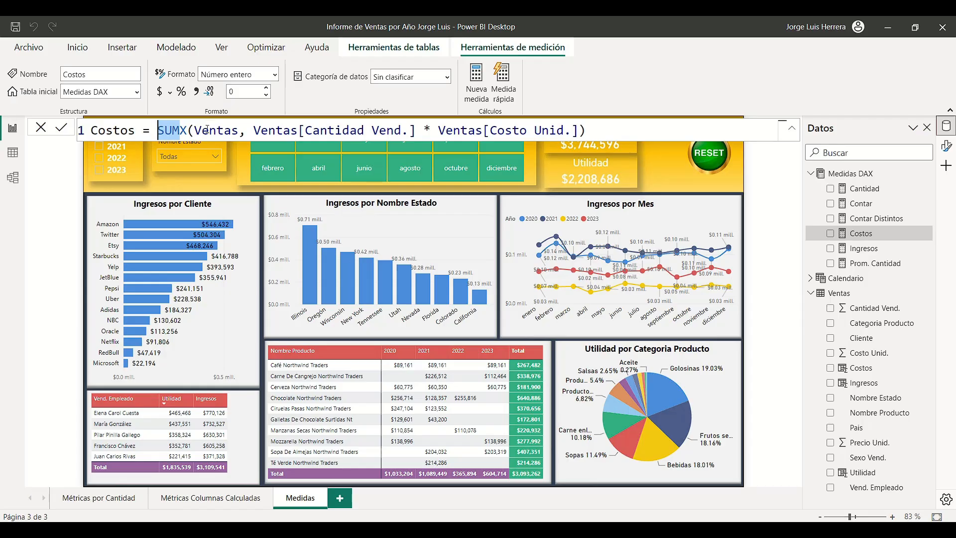
pyautogui.moveTo(187, 131); pyautogui.dragTo(182, 130)
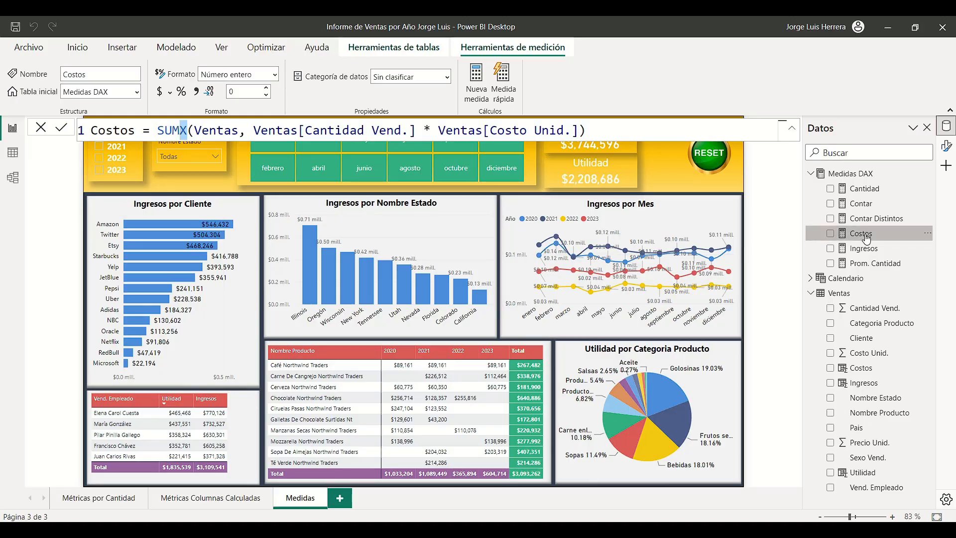
pyautogui.click(170, 94)
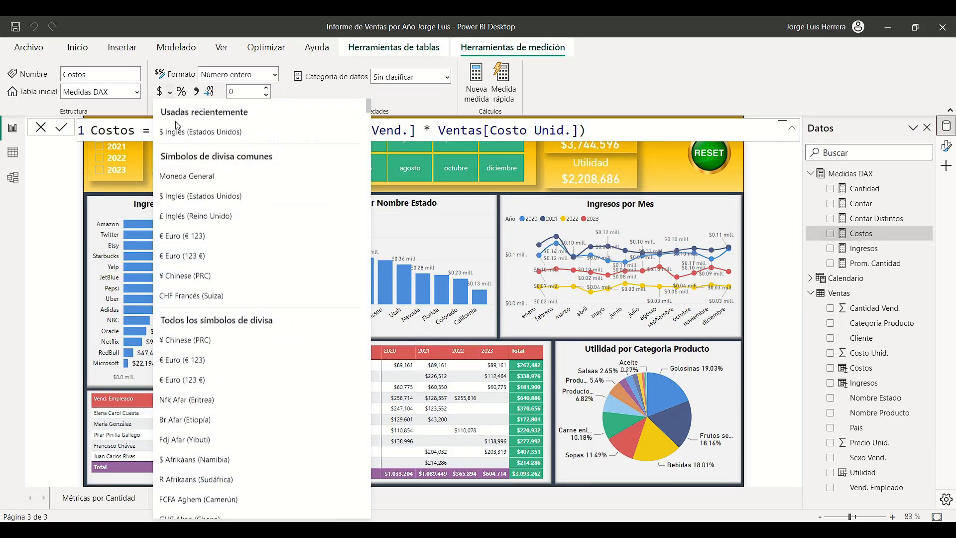
pyautogui.click(205, 136)
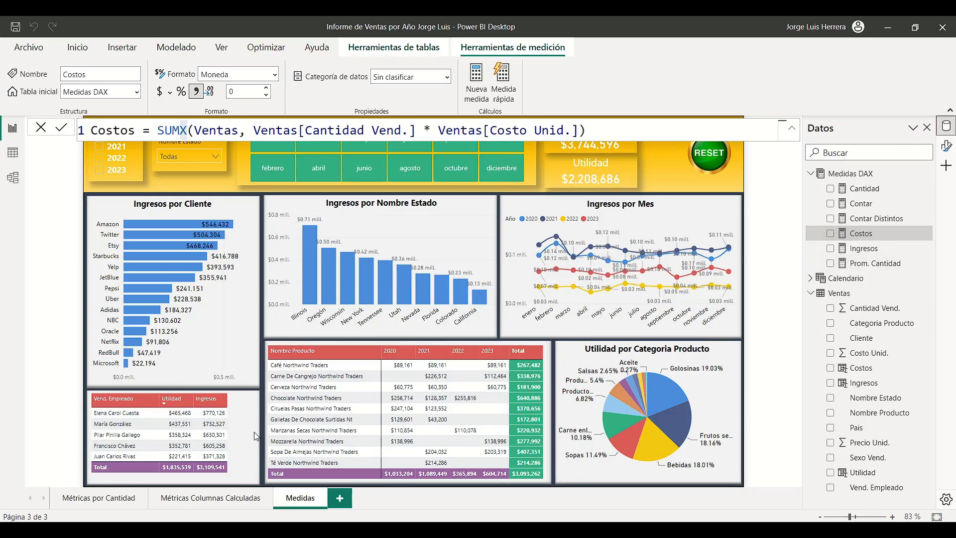
# - Narrow the Vend. Empleado column in the employee table and add the Costos measure to that table
pyautogui.click(237, 429)
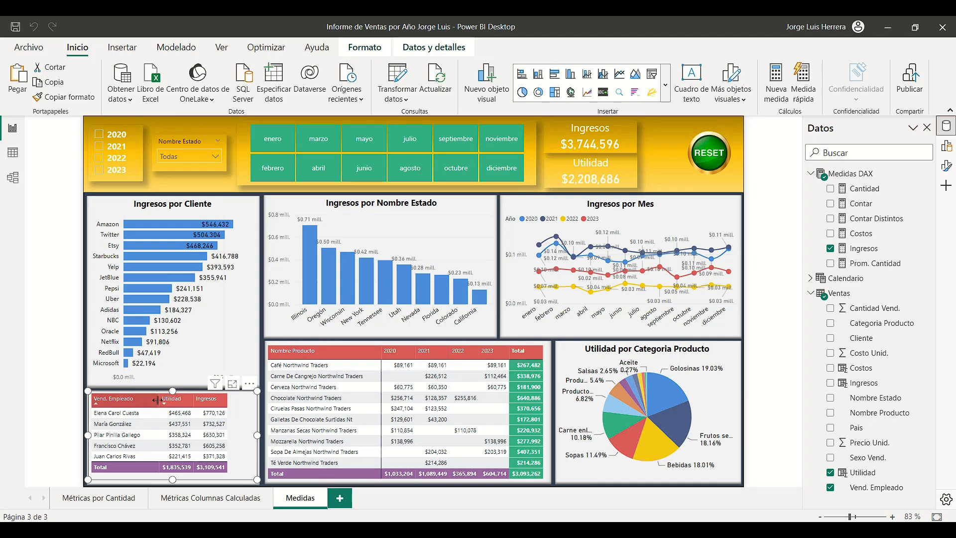
pyautogui.moveTo(155, 399); pyautogui.dragTo(146, 399)
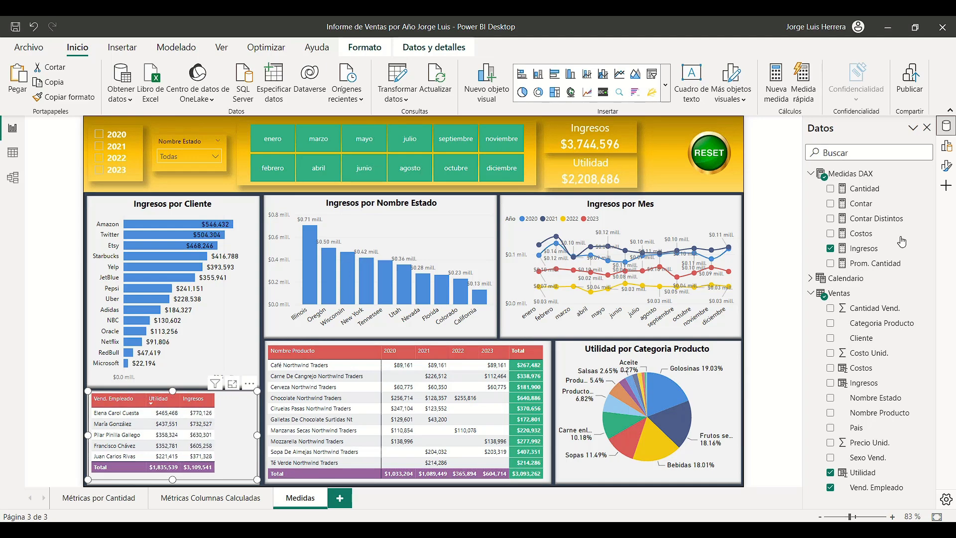
pyautogui.click(832, 234)
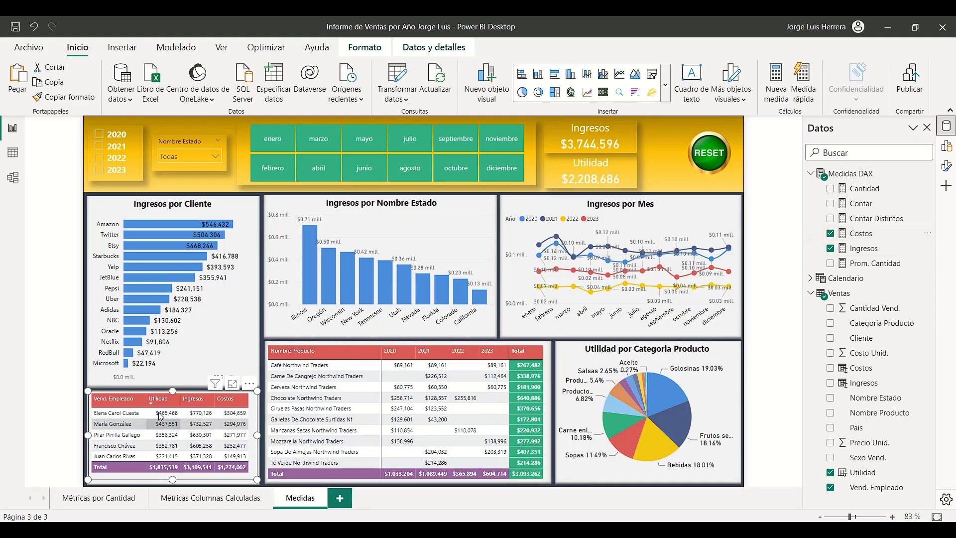
# - Reorder the employee table's fields so that Utilidad comes last, after Ingresos and Costos
pyautogui.click(947, 148)
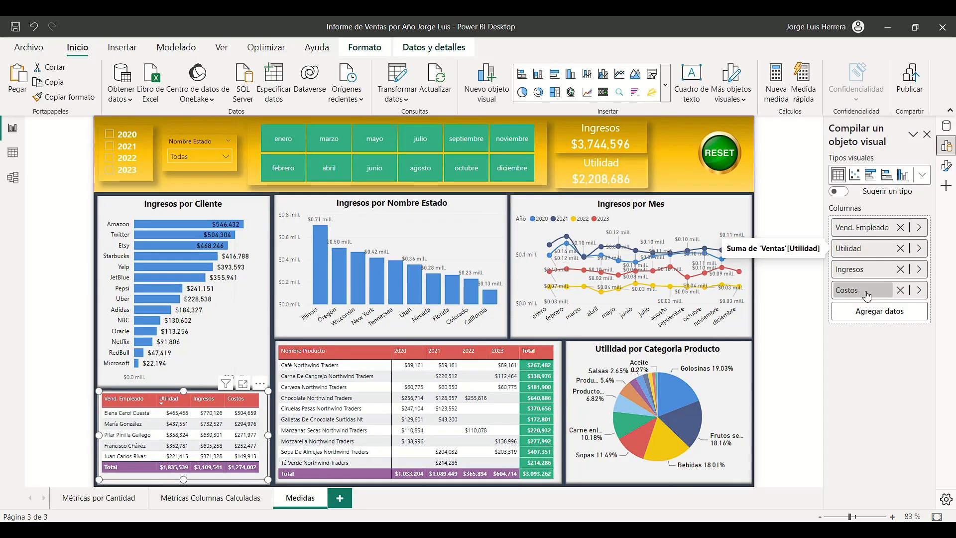
pyautogui.moveTo(854, 253); pyautogui.dragTo(862, 294)
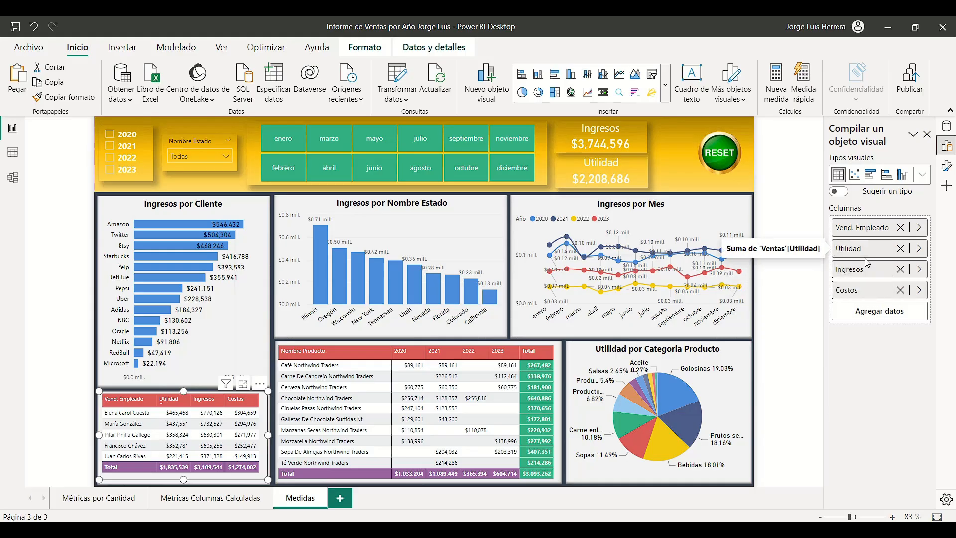
pyautogui.moveTo(865, 249); pyautogui.dragTo(867, 268)
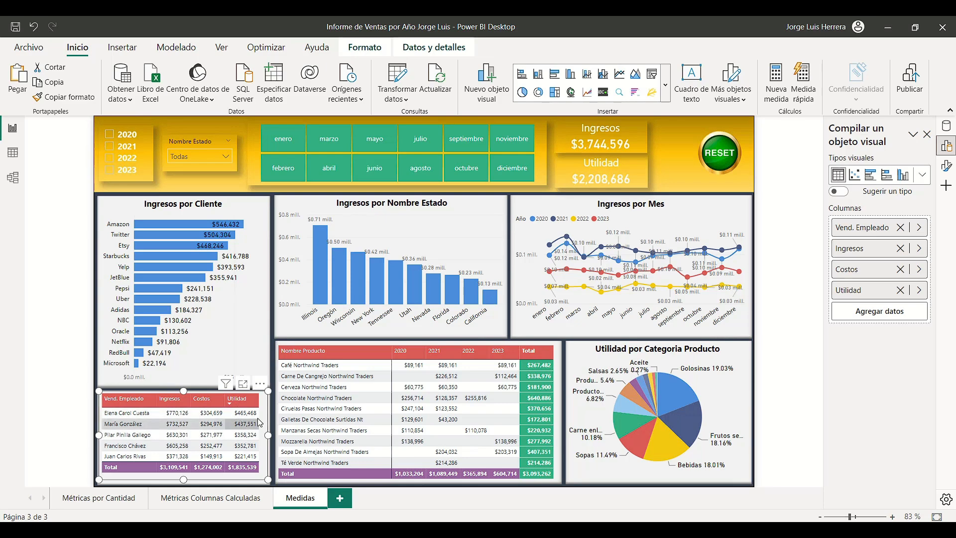
# - Create a new measure named Utilidad in the Medidas DAX table
pyautogui.click(947, 127)
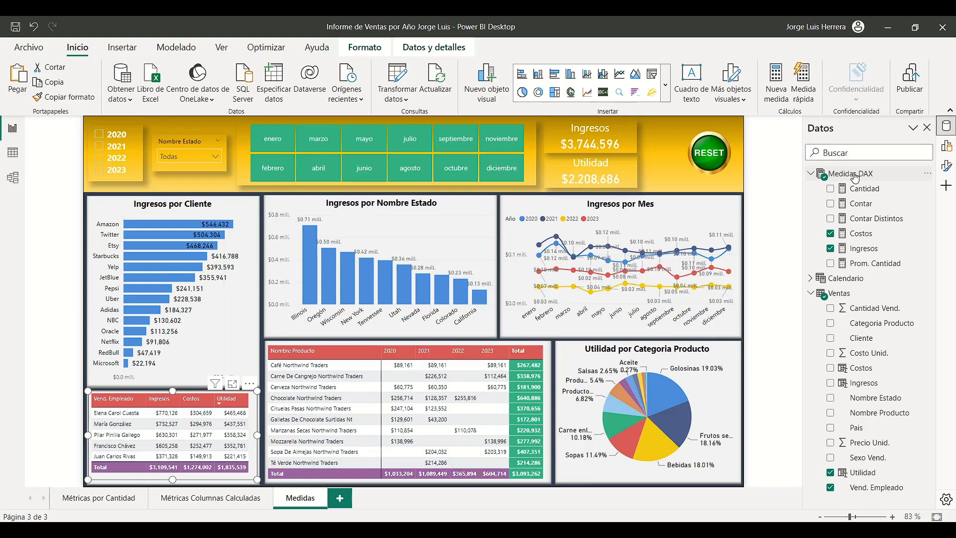
pyautogui.rightClick(851, 177)
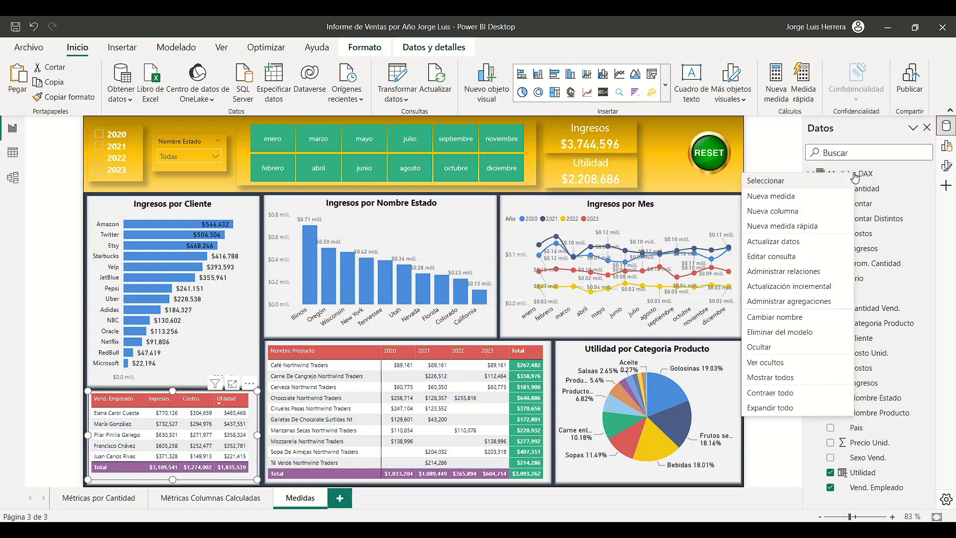
pyautogui.click(778, 197)
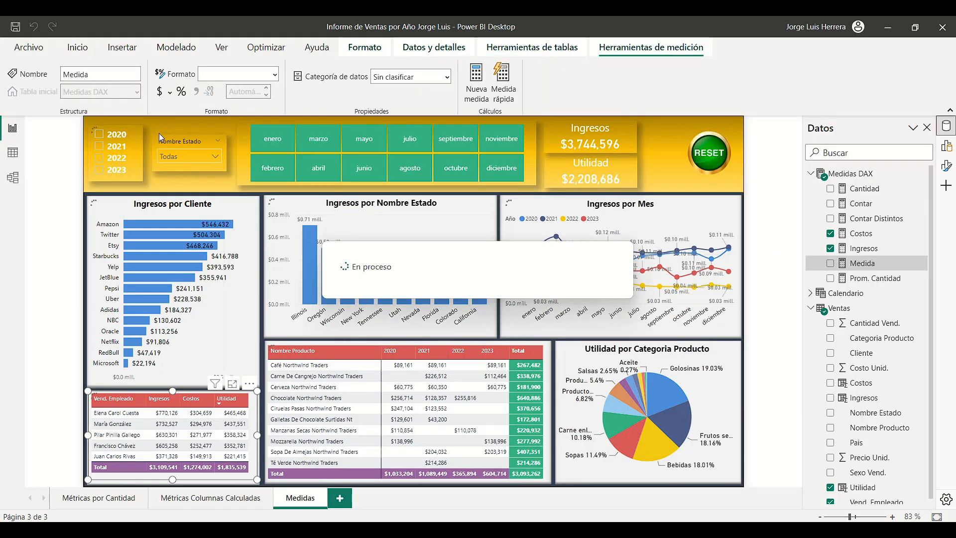
pyautogui.write('Uni')
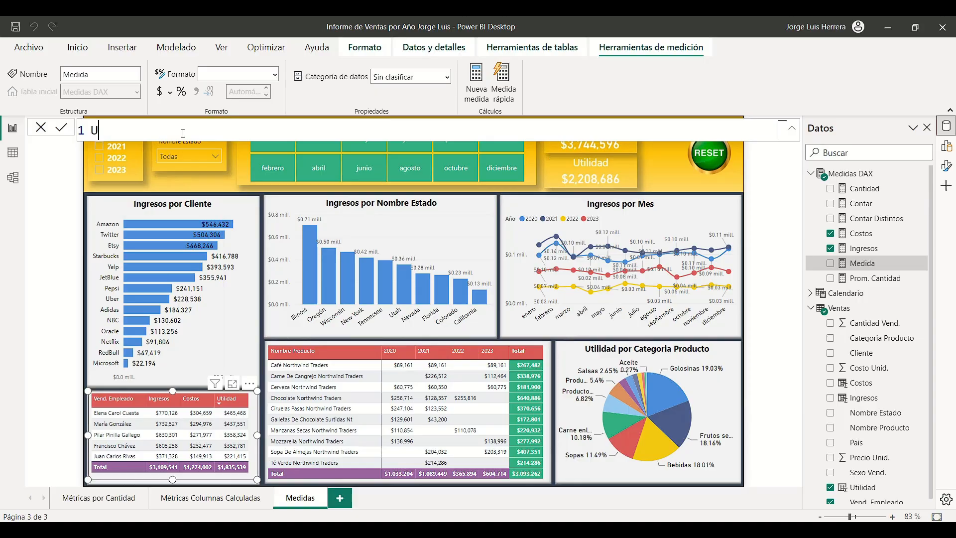
pyautogui.press('BackSpace')
pyautogui.press('BackSpace')
pyautogui.write('tilidad')
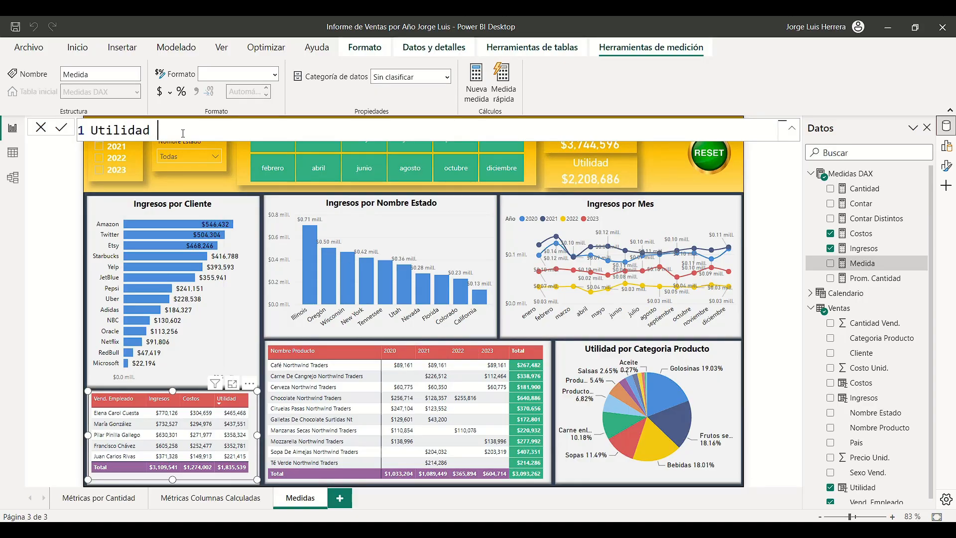
# - Define the Utilidad measure as [Ingresos] - [Costos] and format it as $ Inglés (Estados Unidos) currency
pyautogui.write(' = ingres')
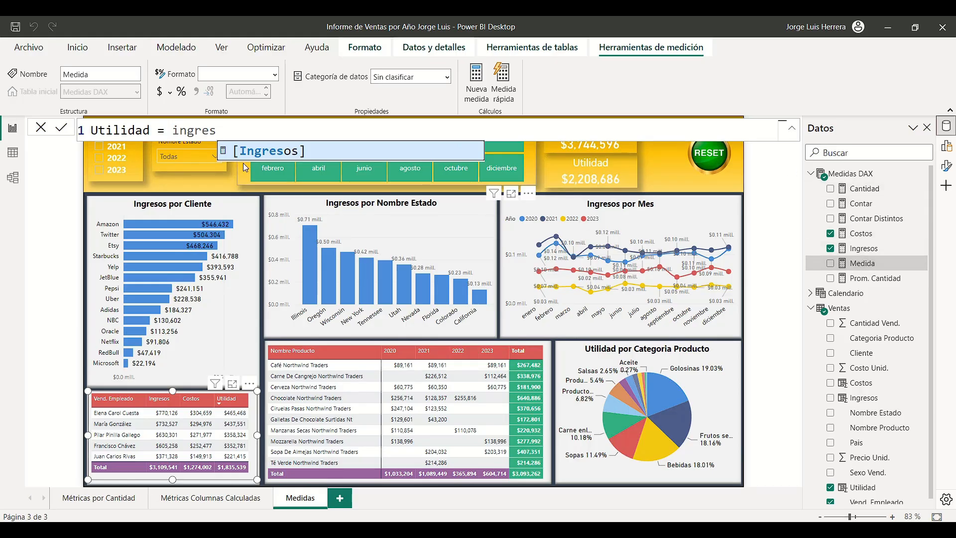
pyautogui.click(263, 152)
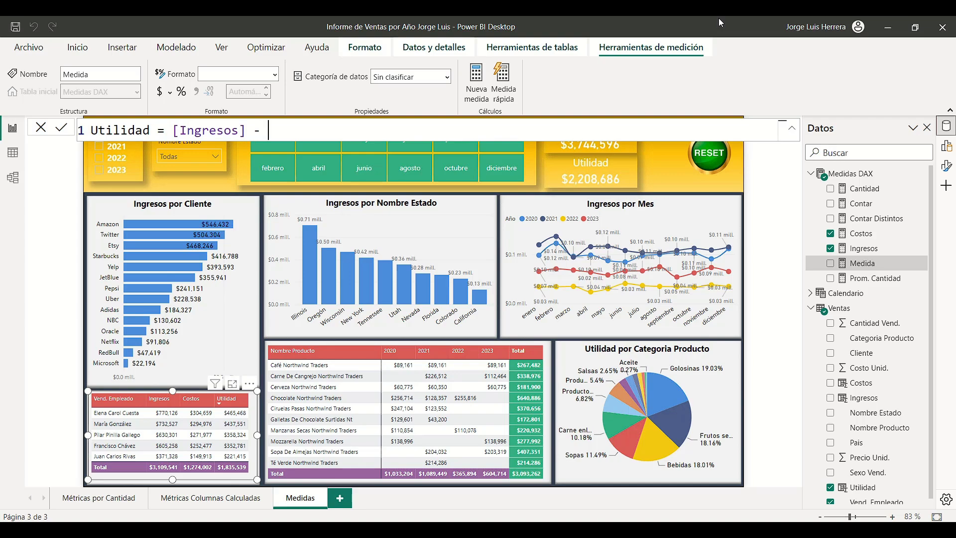
pyautogui.write('- costos')
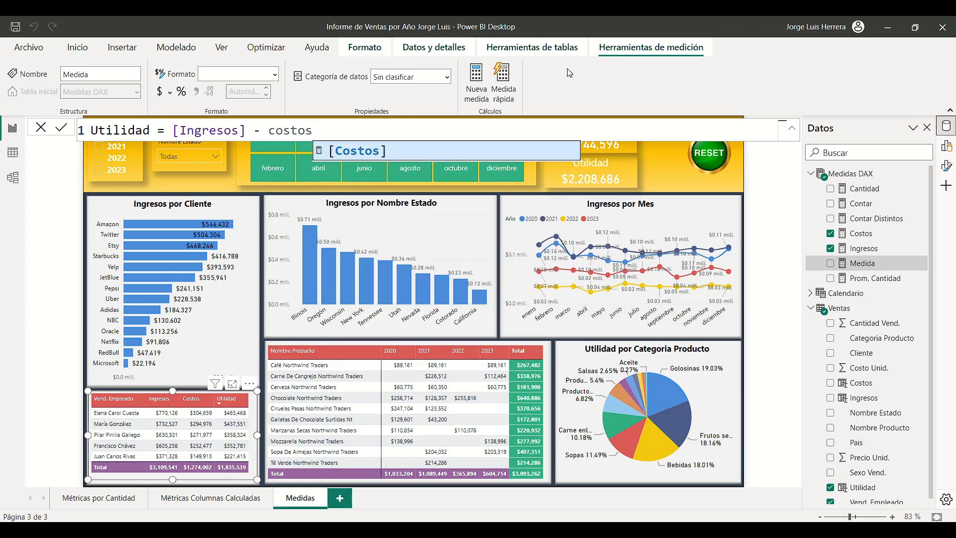
pyautogui.click(371, 155)
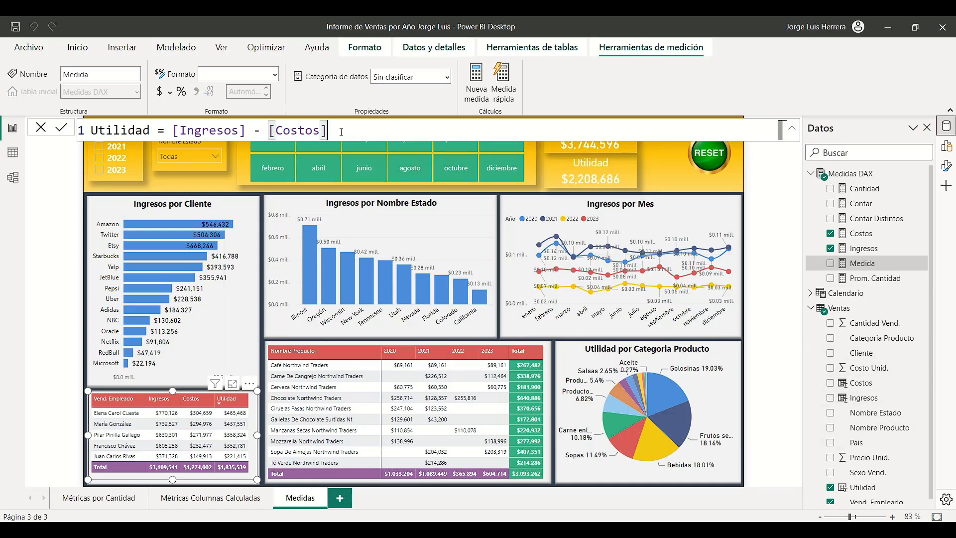
pyautogui.press('Return')
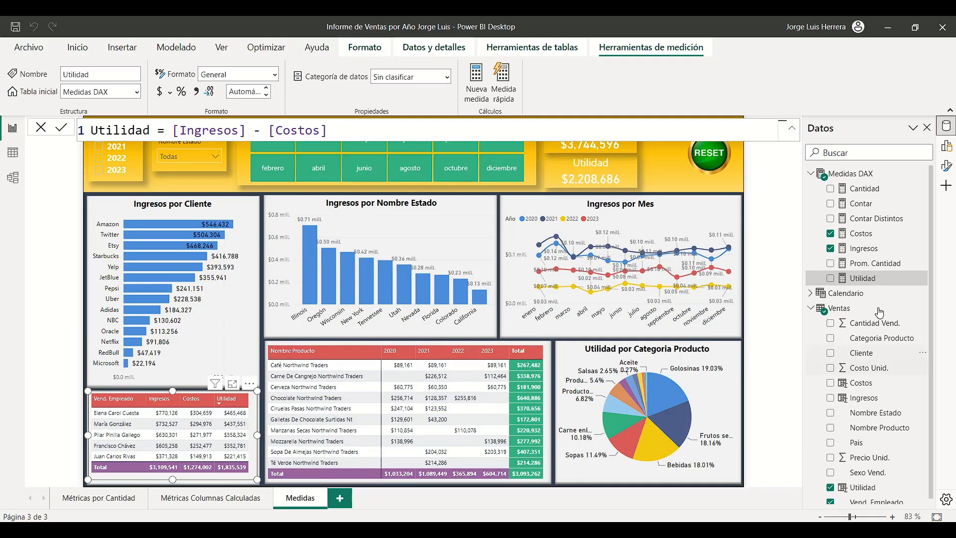
pyautogui.click(171, 93)
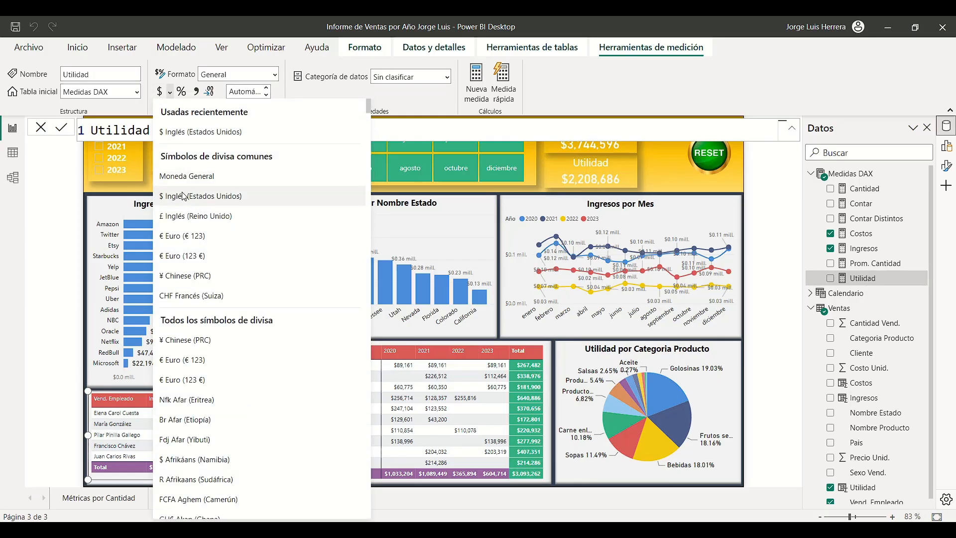
pyautogui.click(193, 139)
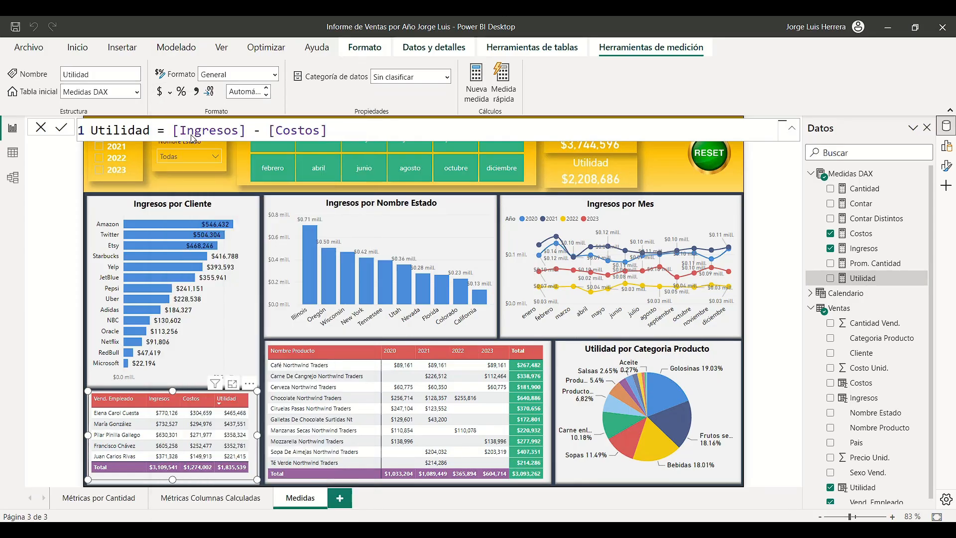
# - Set the Utilidad measure's number of decimal places to 0
pyautogui.click(234, 95)
pyautogui.write('0')
pyautogui.press('BackSpace')
pyautogui.write('2')
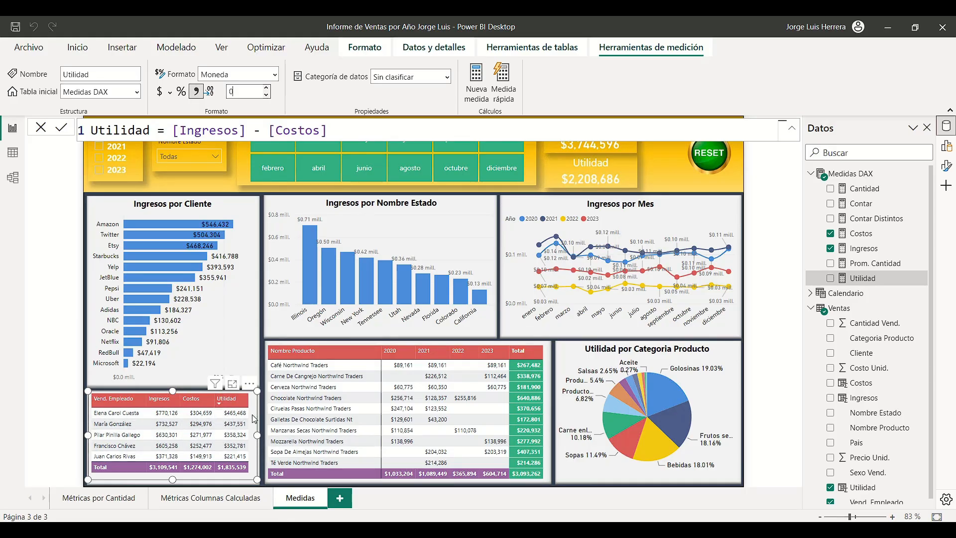
# - Replace the calculated Utilidad column from Ventas with the Utilidad measure in the employee table
pyautogui.scroll(-1, 874, 440)
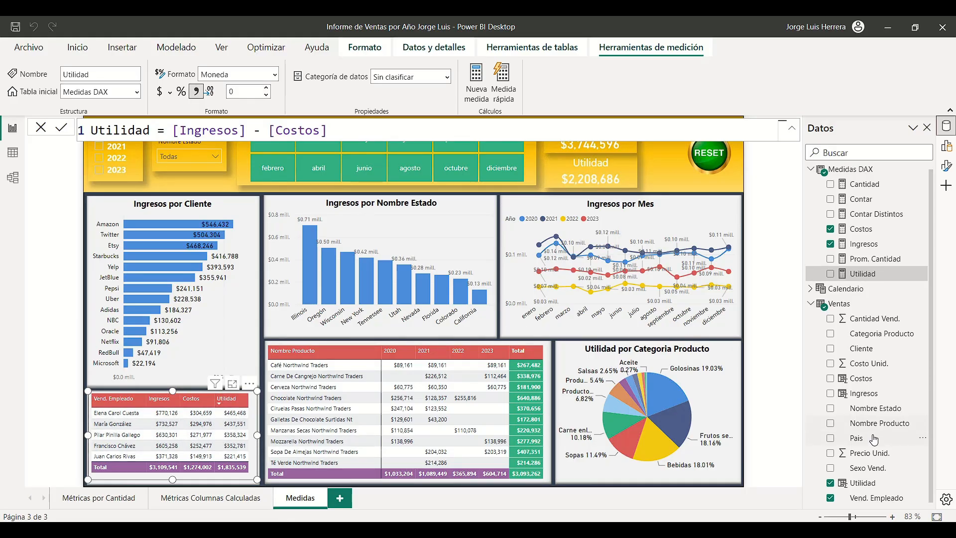
pyautogui.click(831, 482)
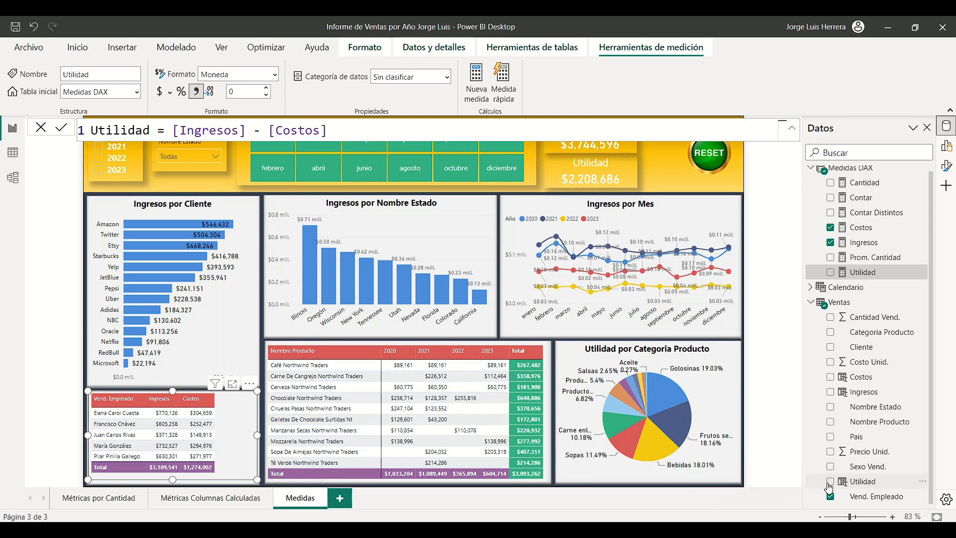
pyautogui.click(830, 273)
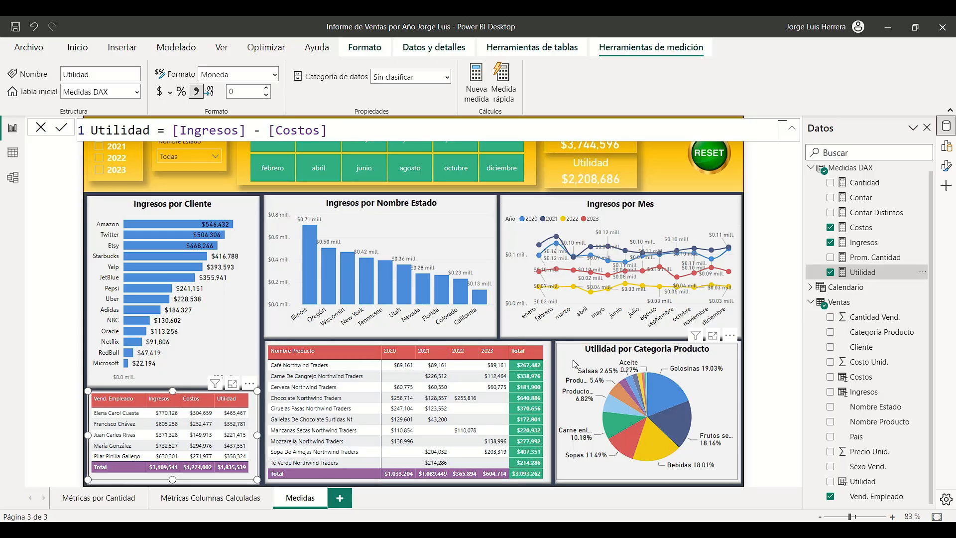
# - Replace the calculated Utilidad column with the Utilidad measure in the Utilidad por Categoria Producto pie chart
pyautogui.click(606, 374)
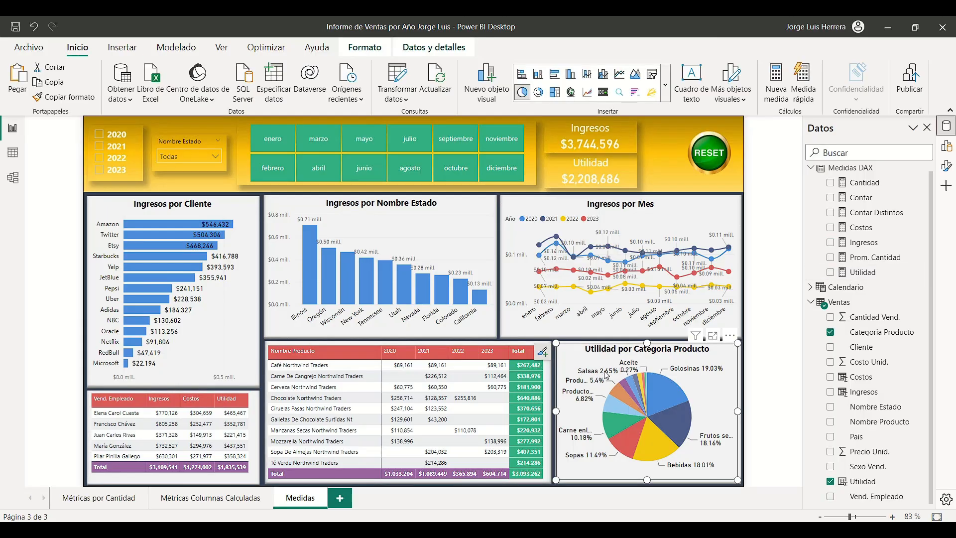
pyautogui.click(831, 482)
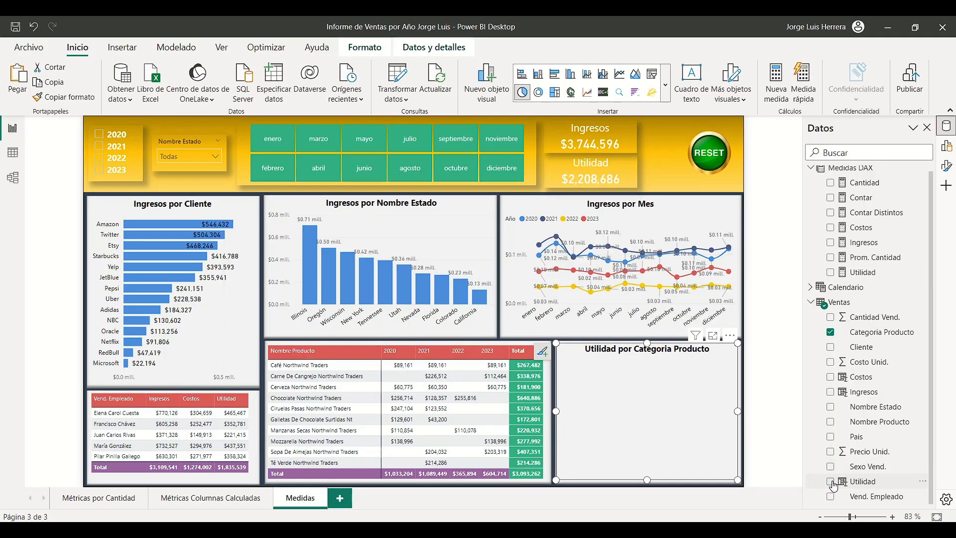
pyautogui.click(831, 272)
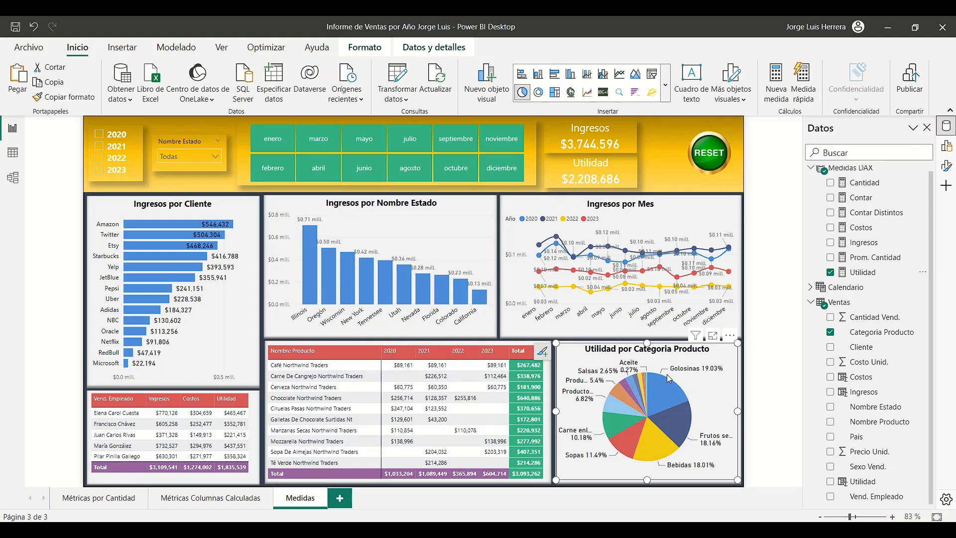
pyautogui.click(773, 294)
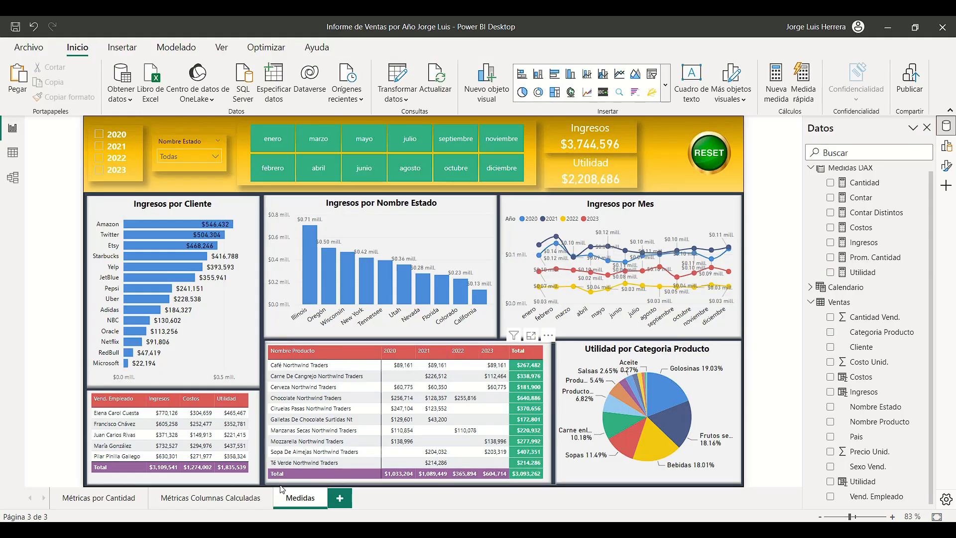
# - Review the Métricas Columnas Calculadas and Métricas por Cantidad pages, and inspect the Ventas calculated columns Costos, Ingresos and Utilidad
pyautogui.click(236, 498)
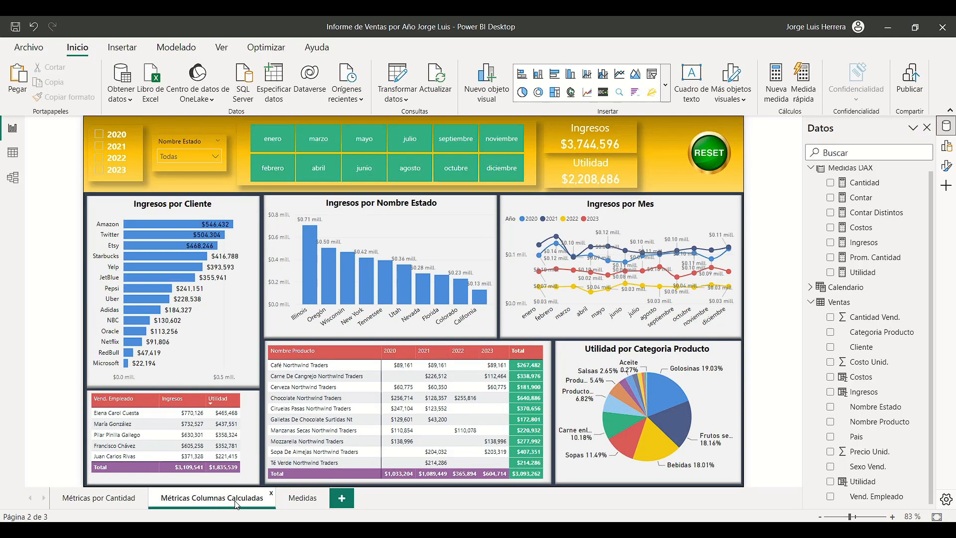
pyautogui.click(680, 226)
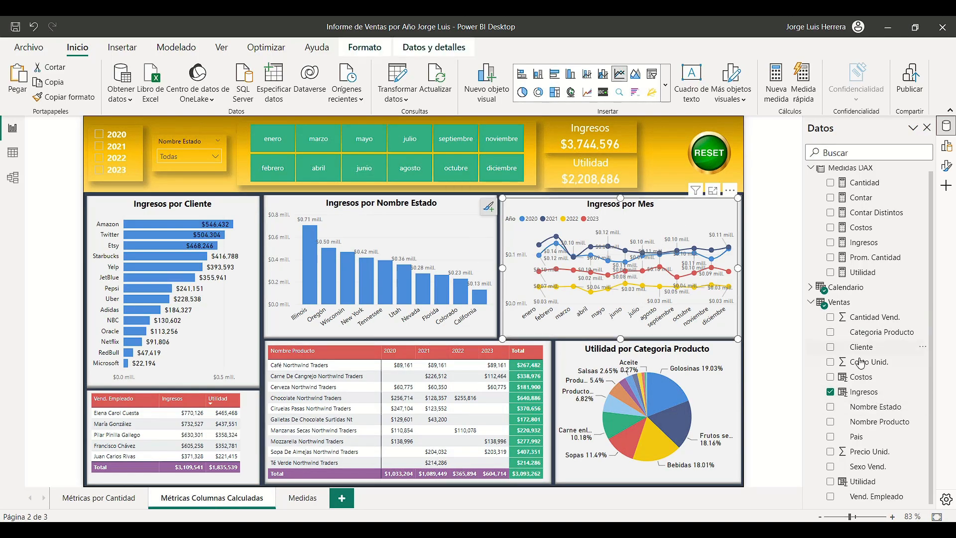
pyautogui.click(811, 302)
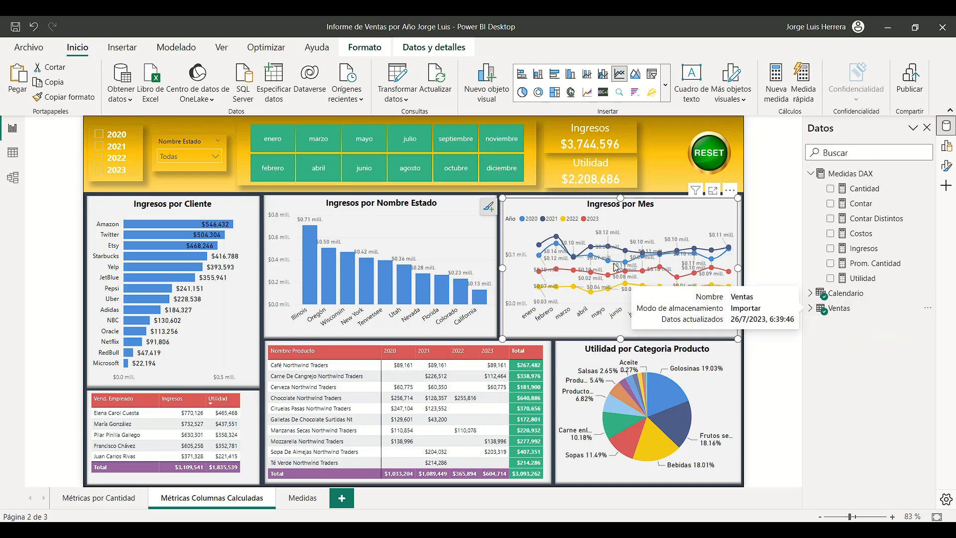
pyautogui.click(118, 501)
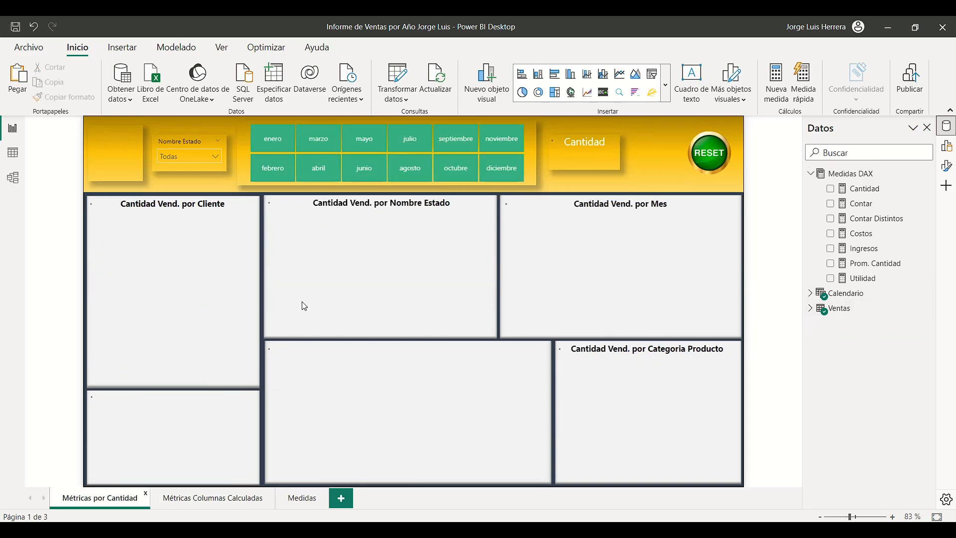
pyautogui.click(811, 308)
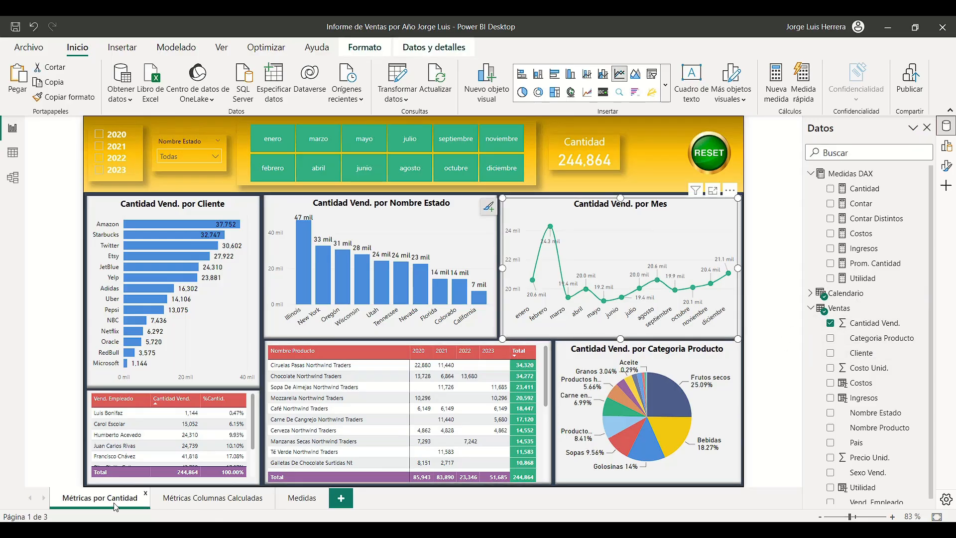
pyautogui.click(218, 498)
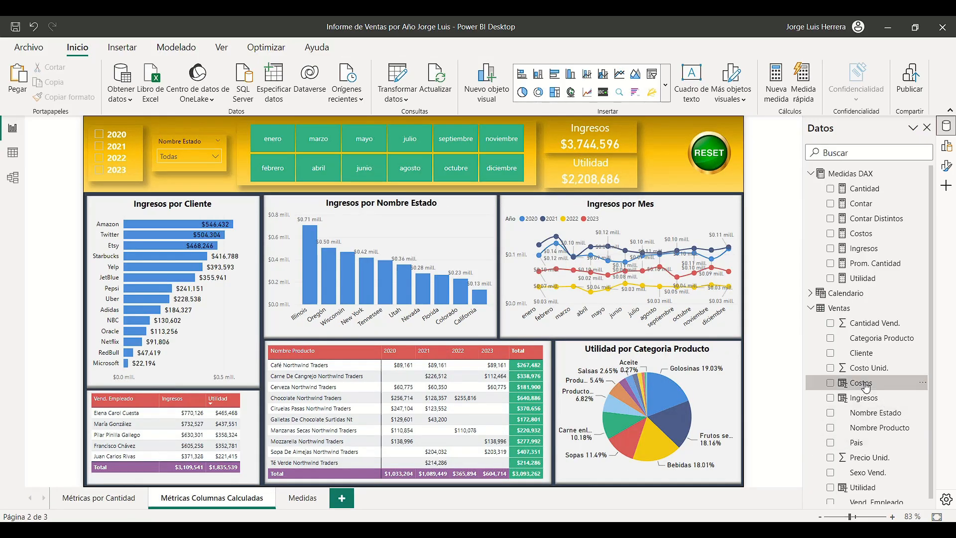
pyautogui.click(864, 384)
pyautogui.click(866, 398)
pyautogui.click(864, 487)
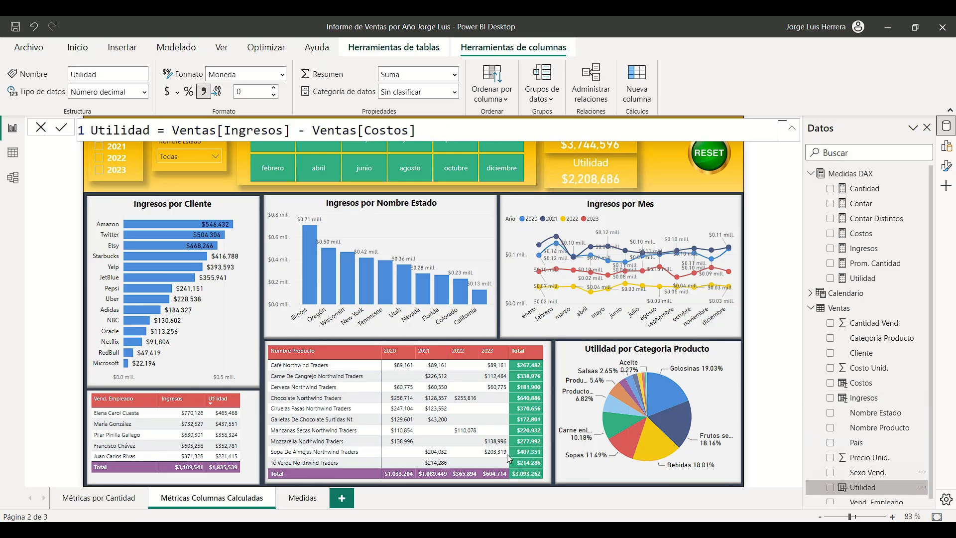
# - Examine the formula of each measure in the Medidas DAX table in the table view, then return to the Medidas report page
pyautogui.click(303, 499)
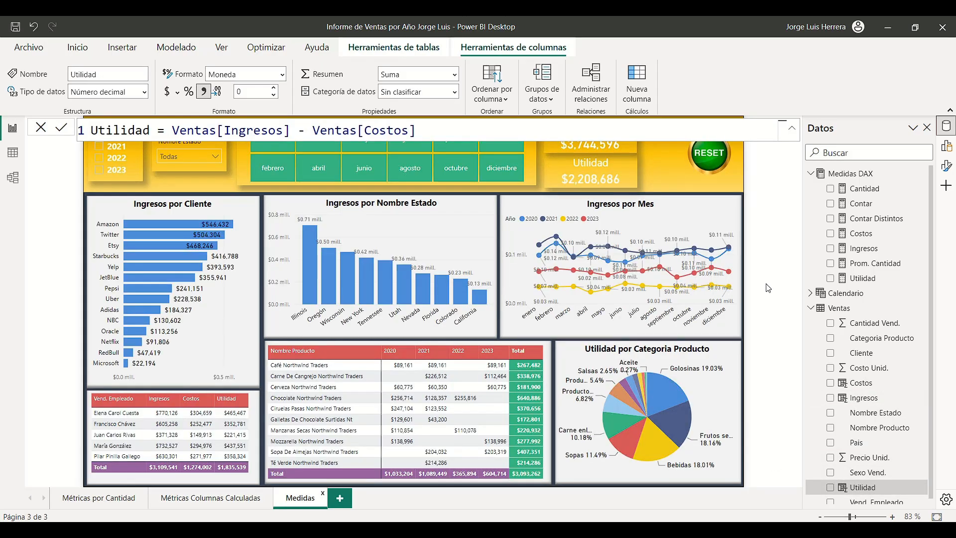
pyautogui.click(851, 174)
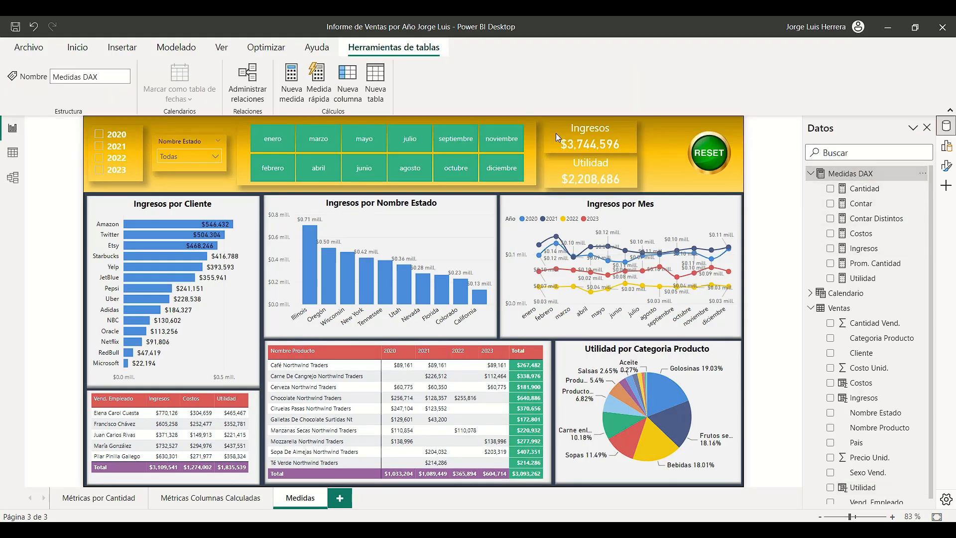
pyautogui.click(12, 158)
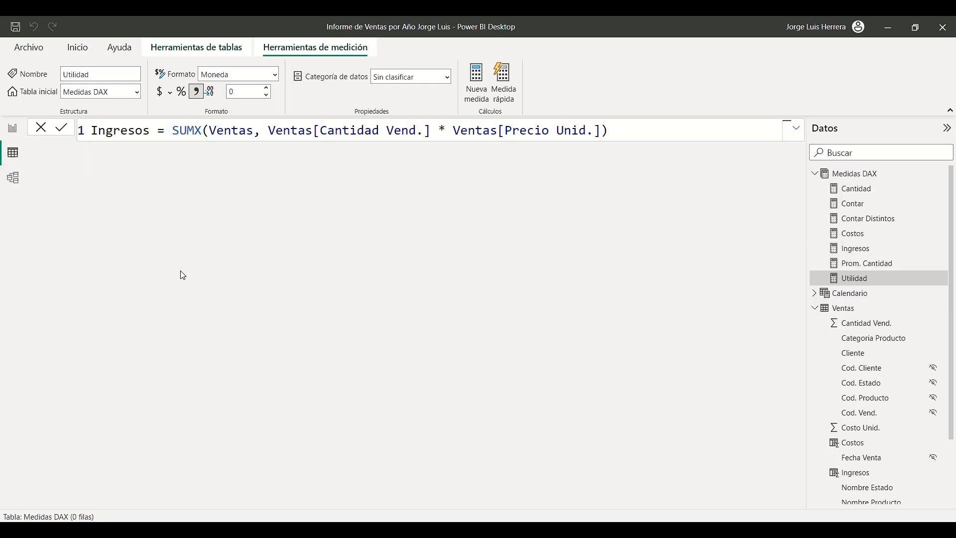
pyautogui.click(853, 188)
pyautogui.click(859, 204)
pyautogui.click(866, 219)
pyautogui.click(859, 234)
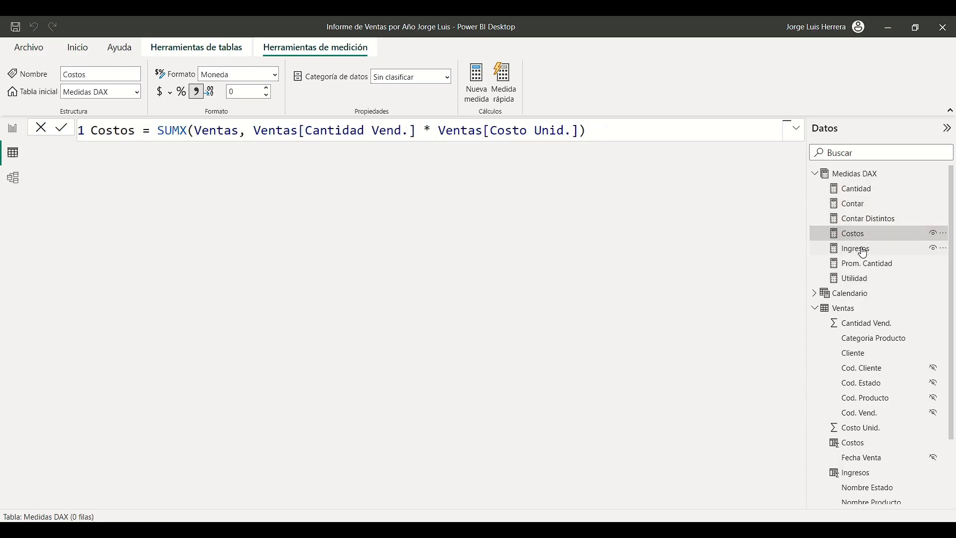
pyautogui.click(860, 248)
pyautogui.click(863, 264)
pyautogui.click(863, 283)
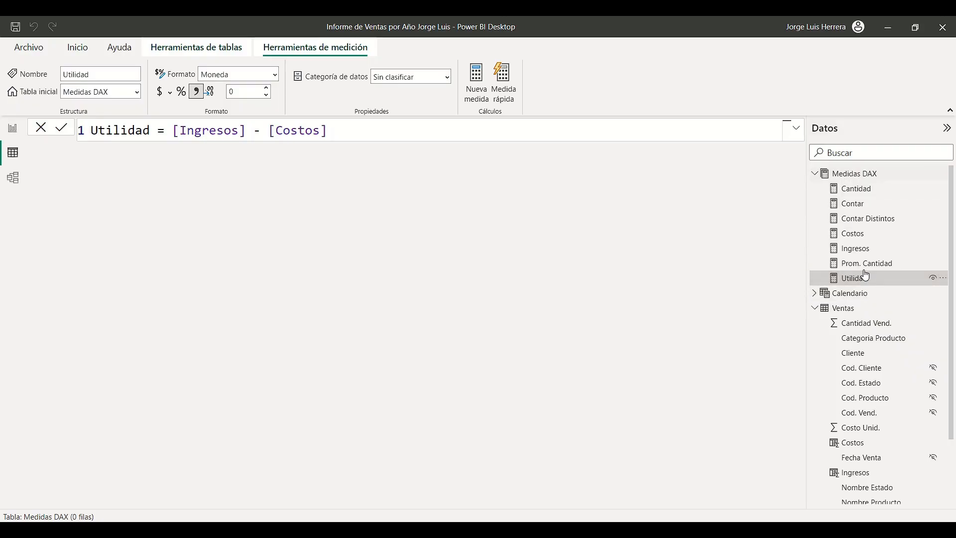
pyautogui.click(12, 129)
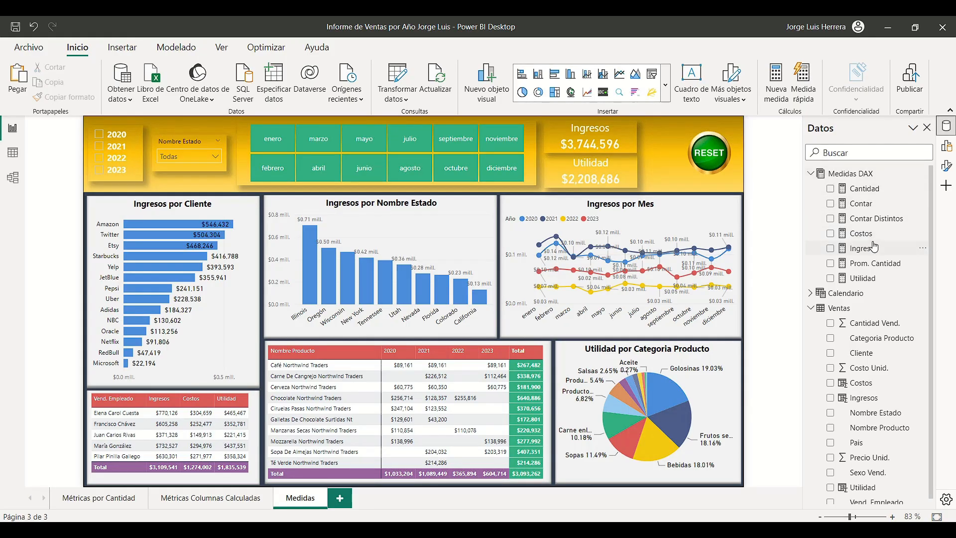
# - Create a measure in the Medidas DAX table defined as Margen = [Utilidad] / [Ingresos]
pyautogui.rightClick(847, 175)
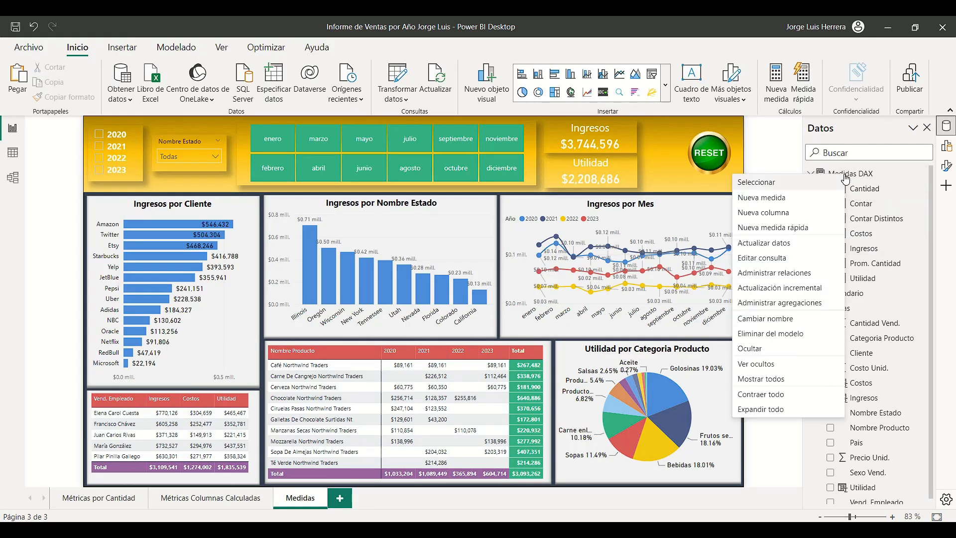
pyautogui.click(779, 200)
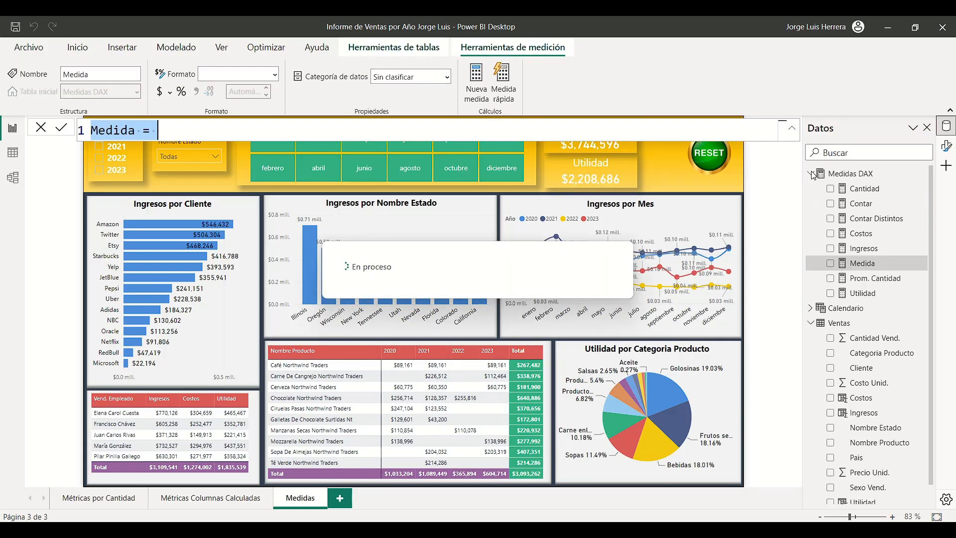
pyautogui.write('Ma')
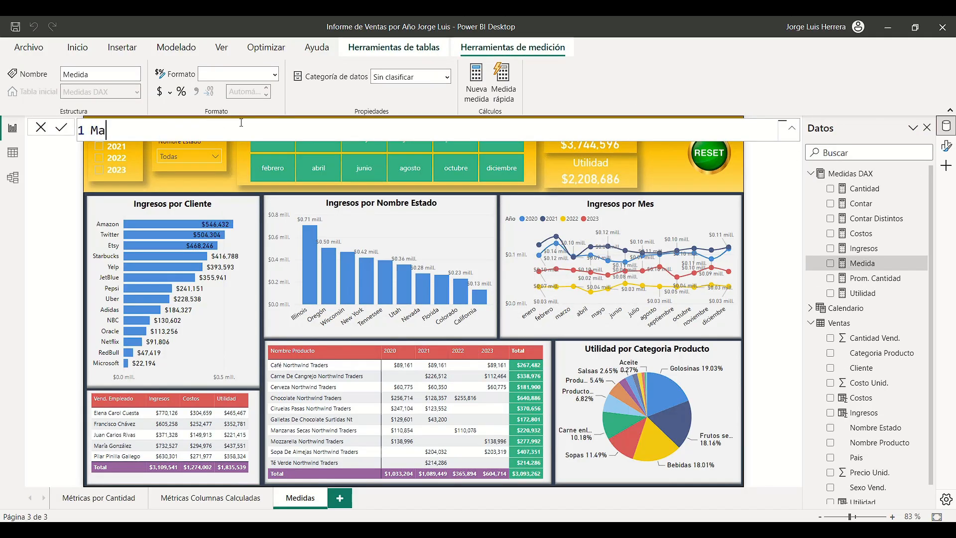
pyautogui.write('rgen = utilida')
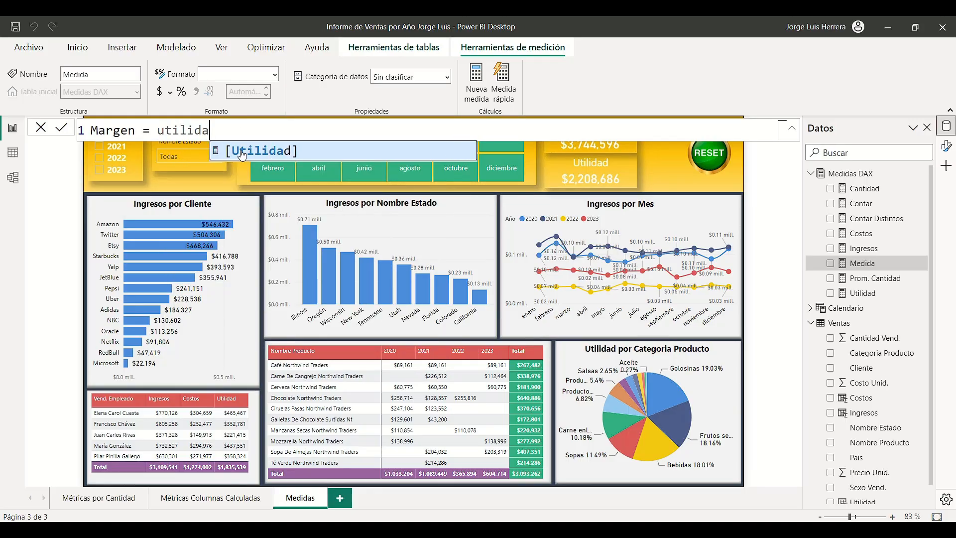
pyautogui.click(260, 151)
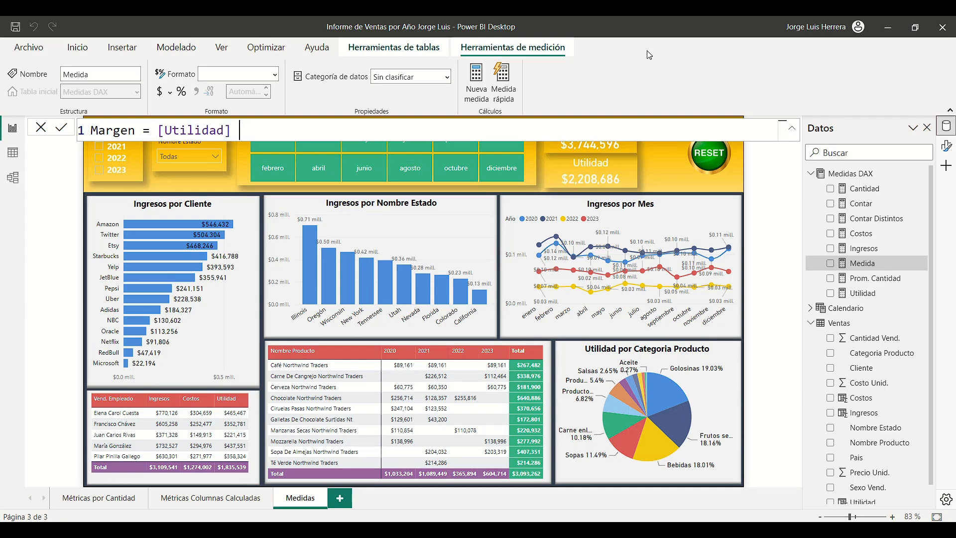
pyautogui.write('/ ingreso')
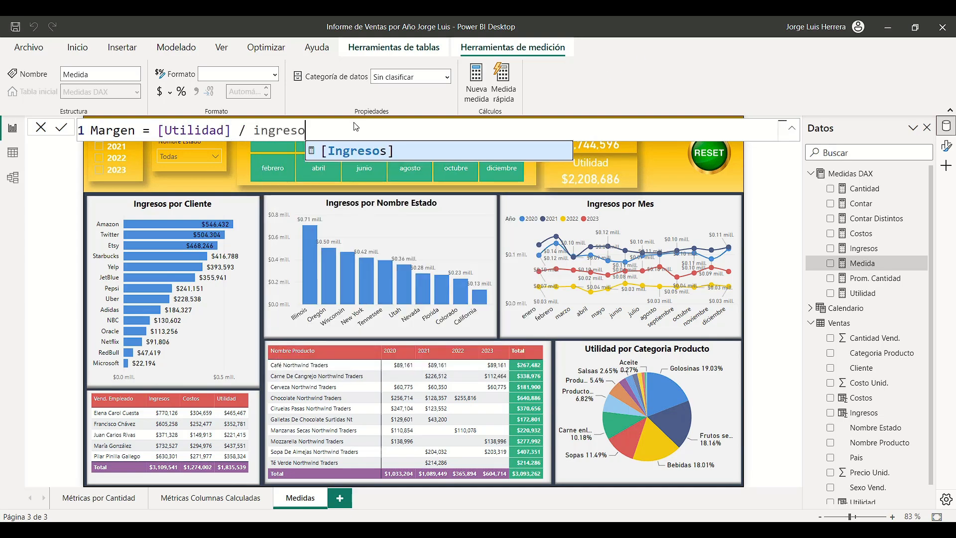
pyautogui.click(357, 153)
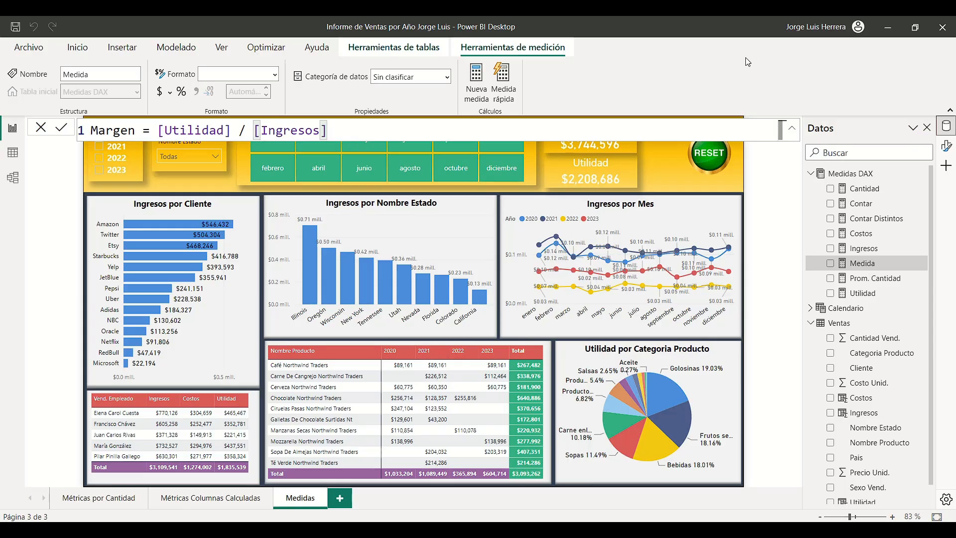
pyautogui.press('Return')
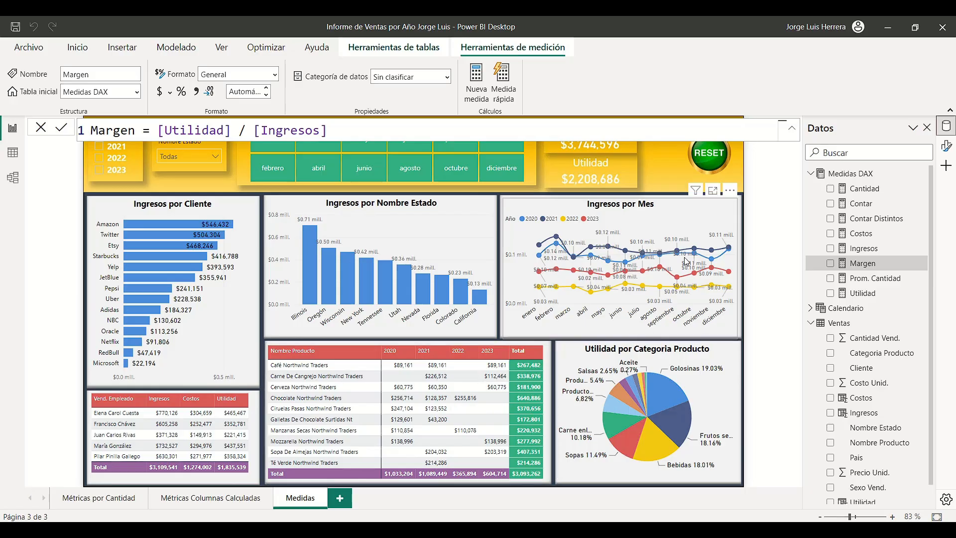
pyautogui.click(663, 228)
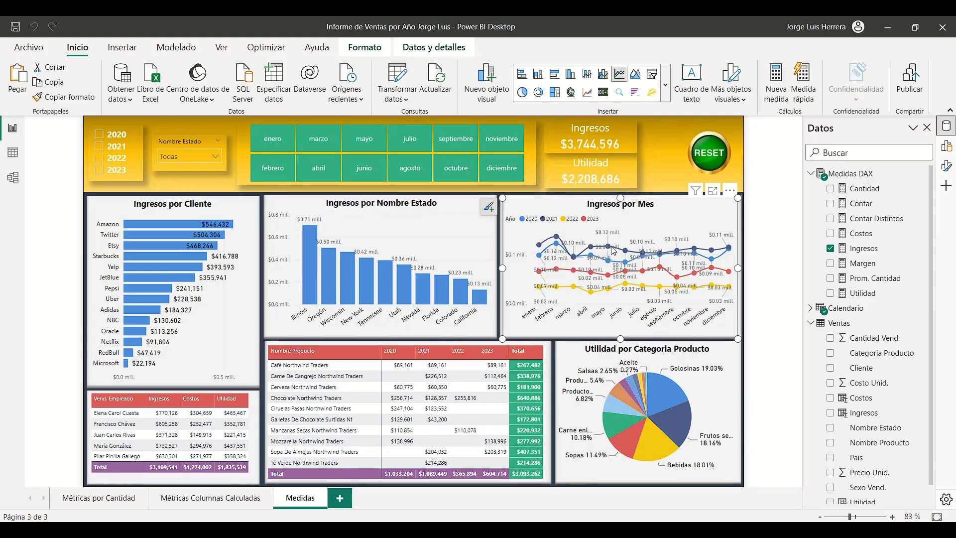
pyautogui.click(948, 146)
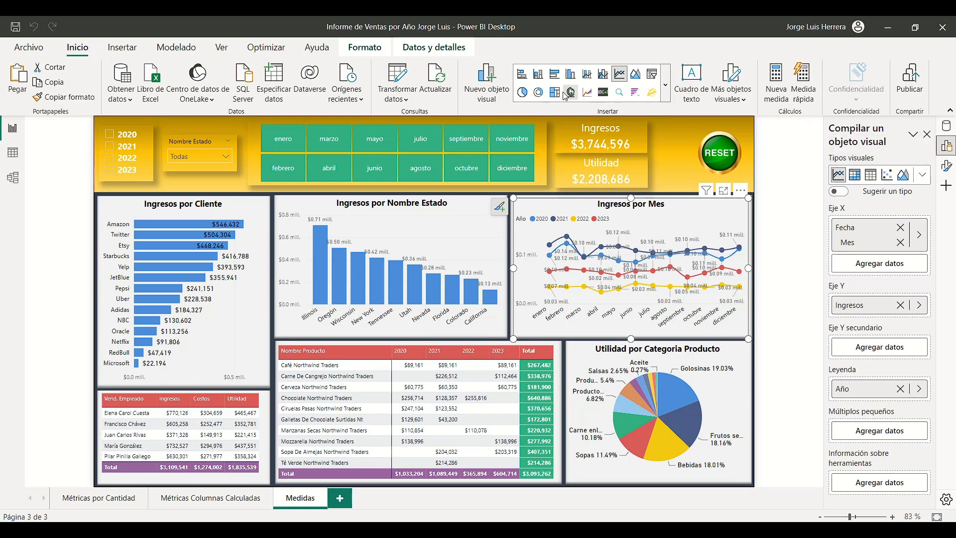
pyautogui.click(488, 94)
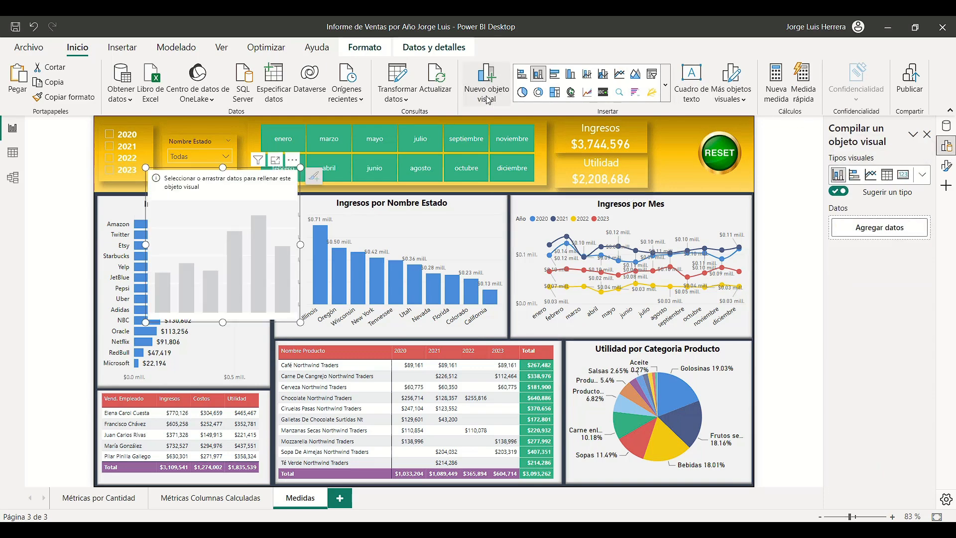
pyautogui.moveTo(265, 212); pyautogui.dragTo(290, 236)
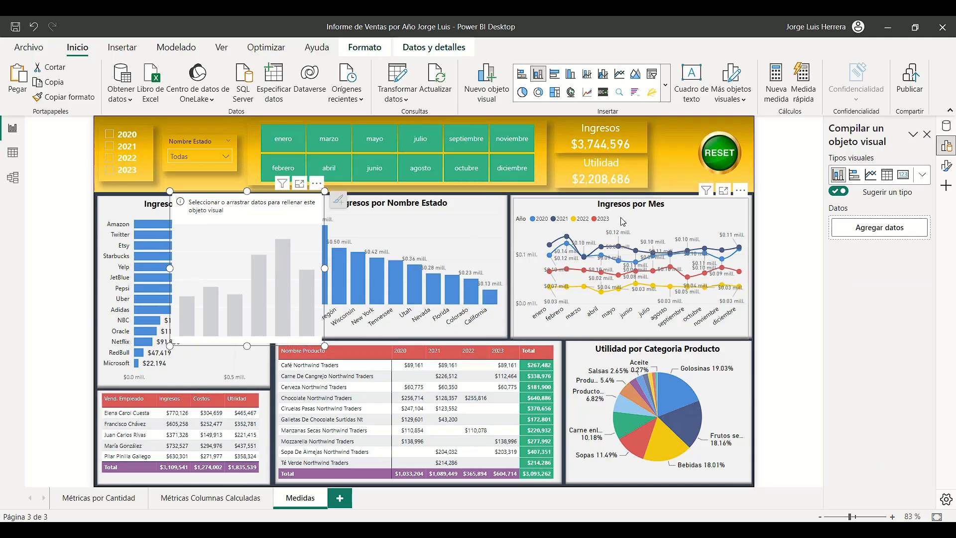
pyautogui.press('Delete')
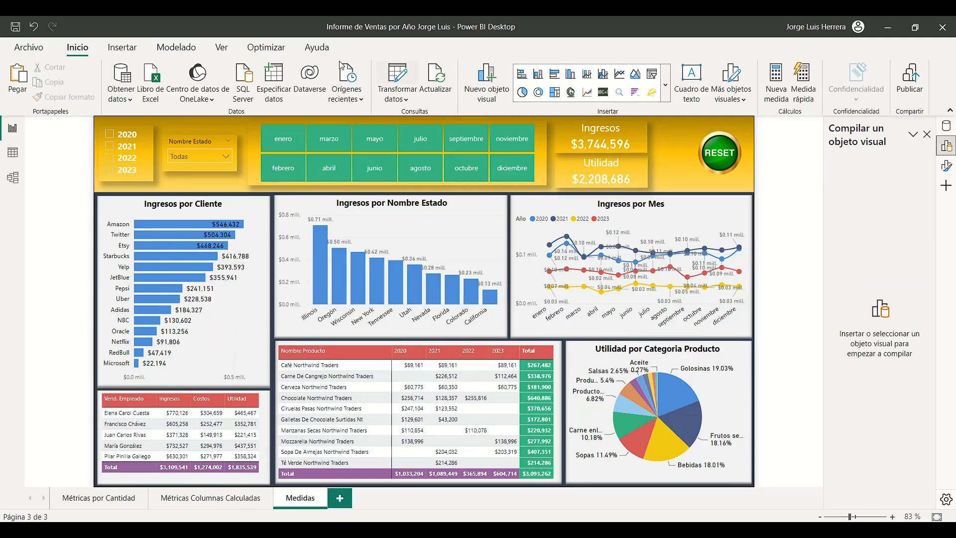
# - Take the Compilar un objeto visual pane out of the pane switcher and close the side pane
pyautogui.click(220, 48)
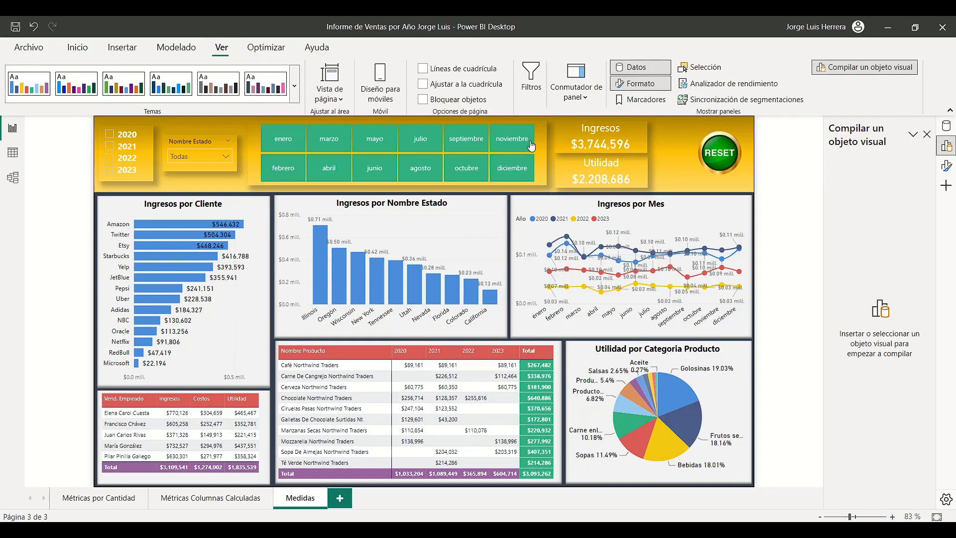
pyautogui.click(578, 97)
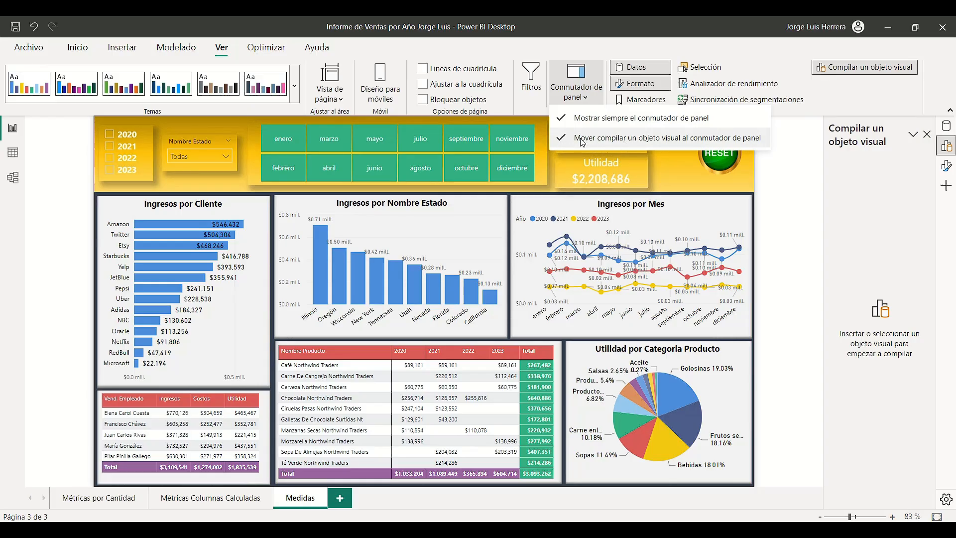
pyautogui.click(561, 139)
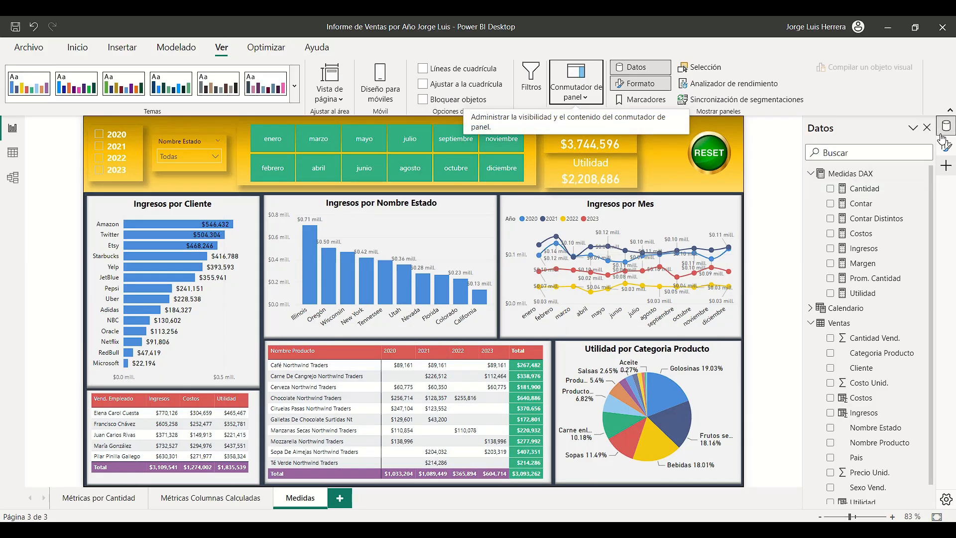
pyautogui.click(939, 169)
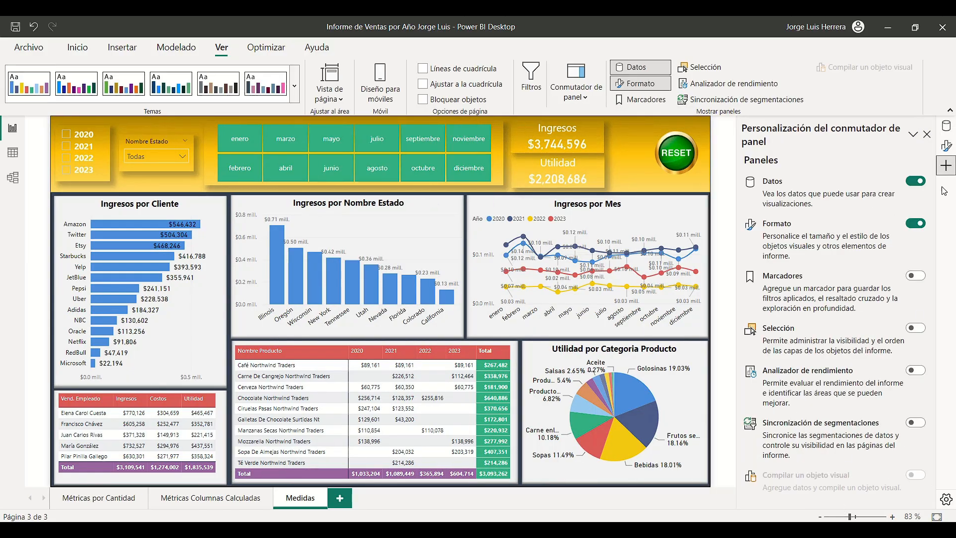
pyautogui.click(946, 165)
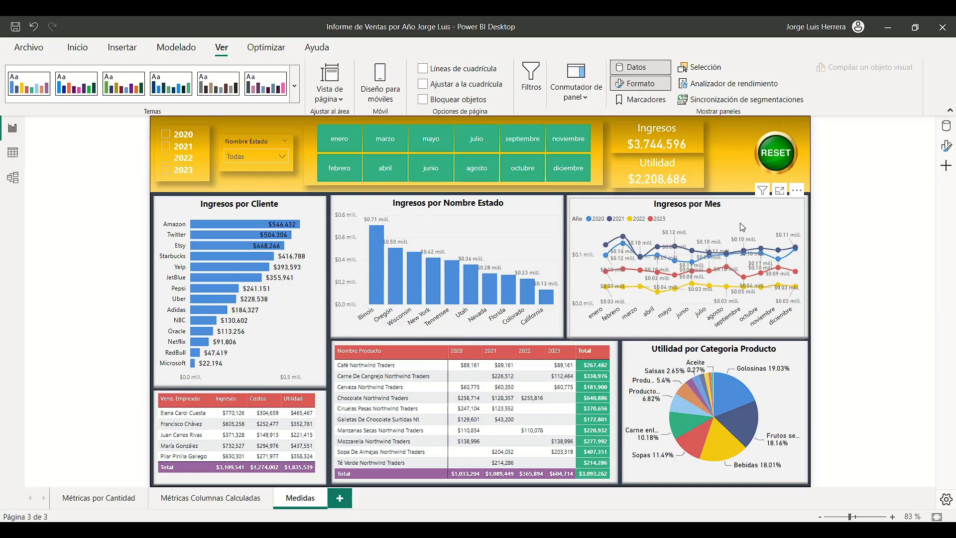
# - Remove the Año field from the legend of the Ingresos por Mes line chart
pyautogui.click(743, 222)
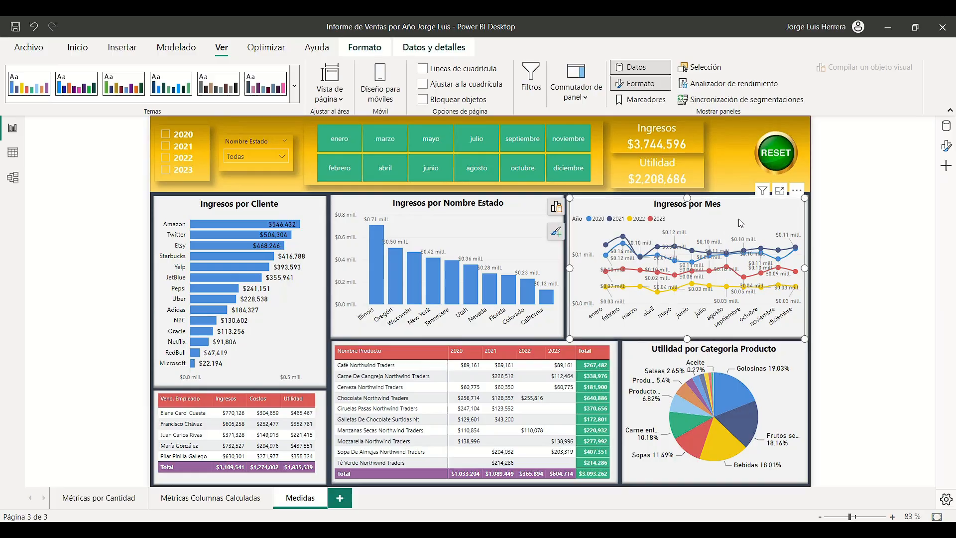
pyautogui.click(556, 209)
pyautogui.scroll(-3, 506, 444)
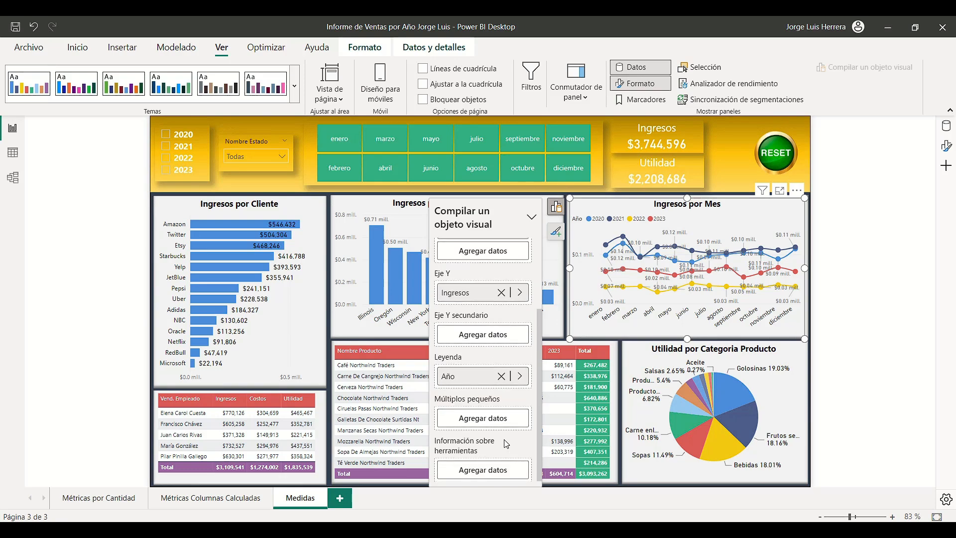
pyautogui.scroll(5, 506, 444)
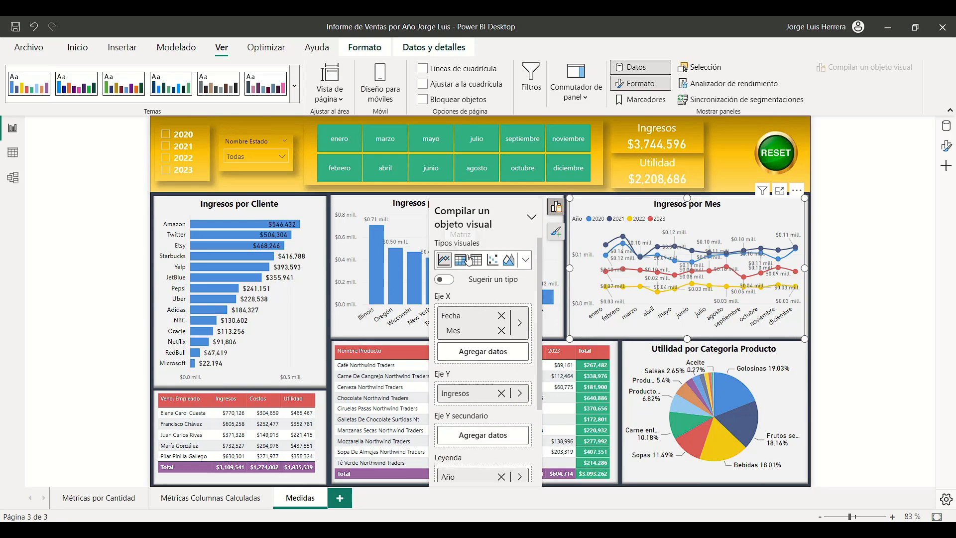
pyautogui.scroll(-1, 478, 299)
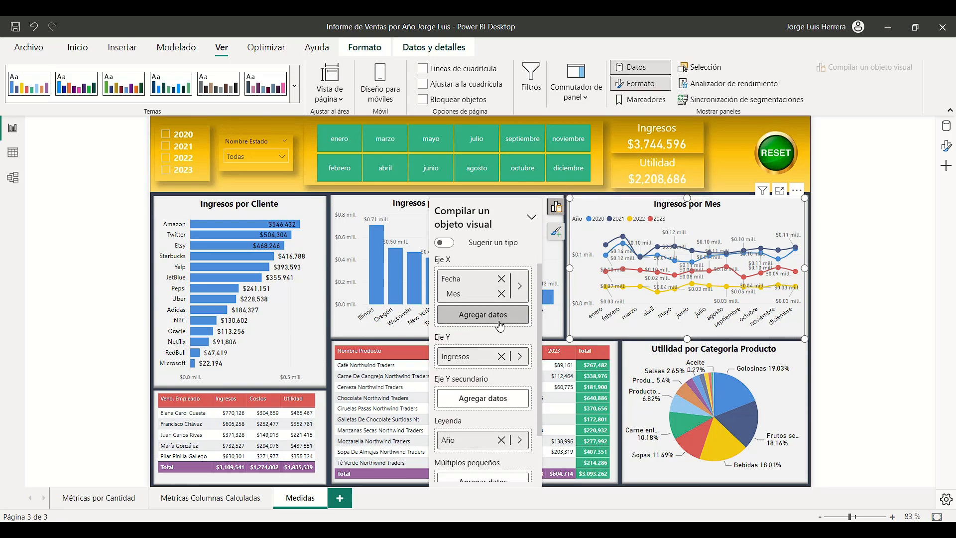
pyautogui.scroll(1, 489, 314)
pyautogui.scroll(-3, 500, 326)
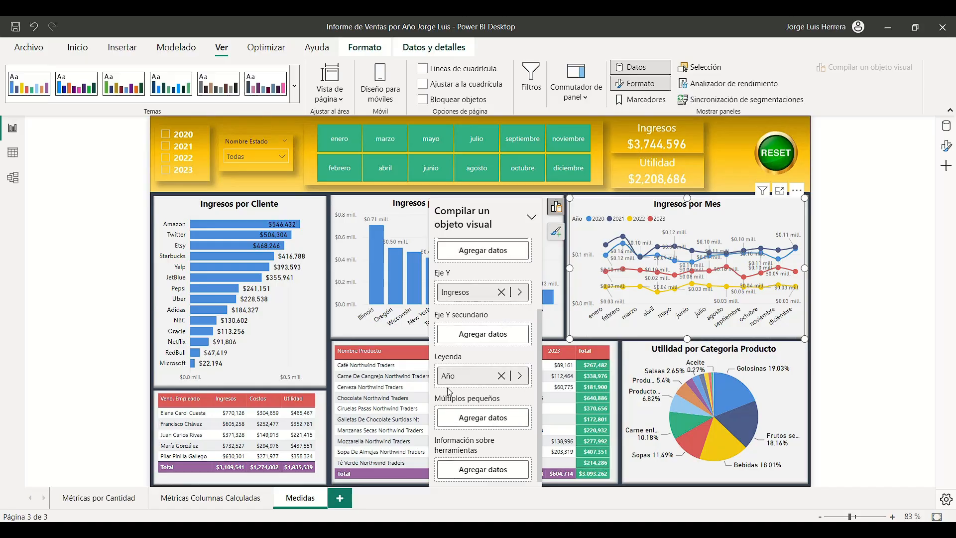
pyautogui.click(501, 377)
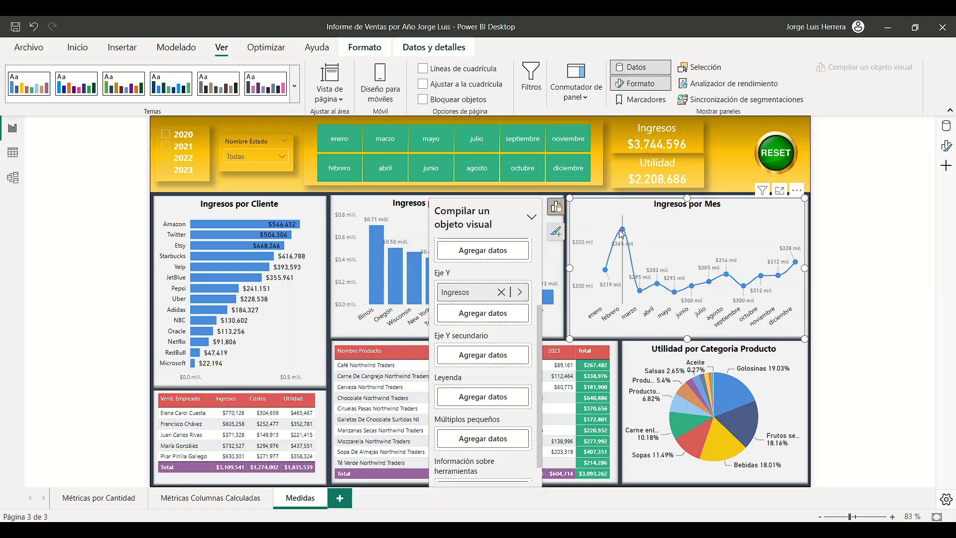
# - Filter the report by 2020, 2021, 2022 and 2023 in turn to check the Ingresos por Mes chart, then clear the year filter
pyautogui.click(167, 134)
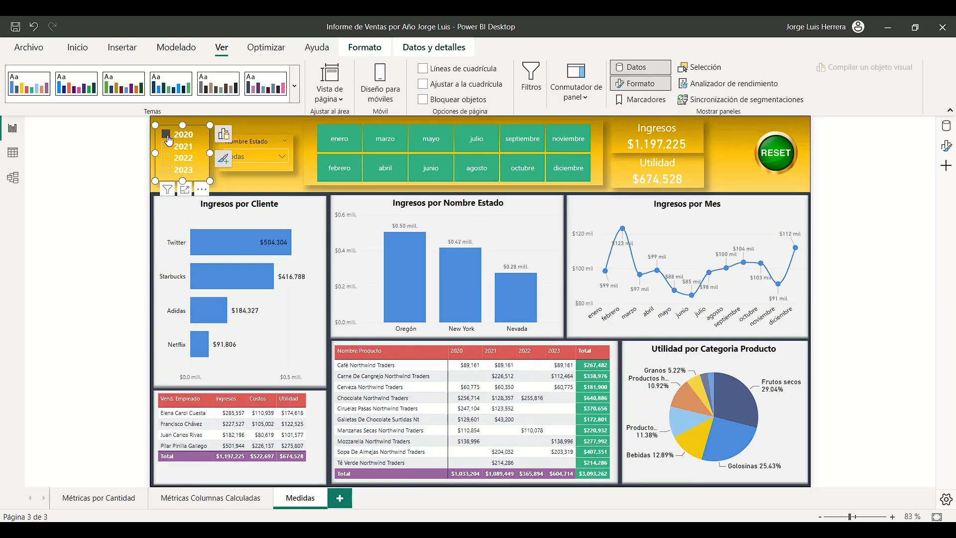
pyautogui.click(168, 147)
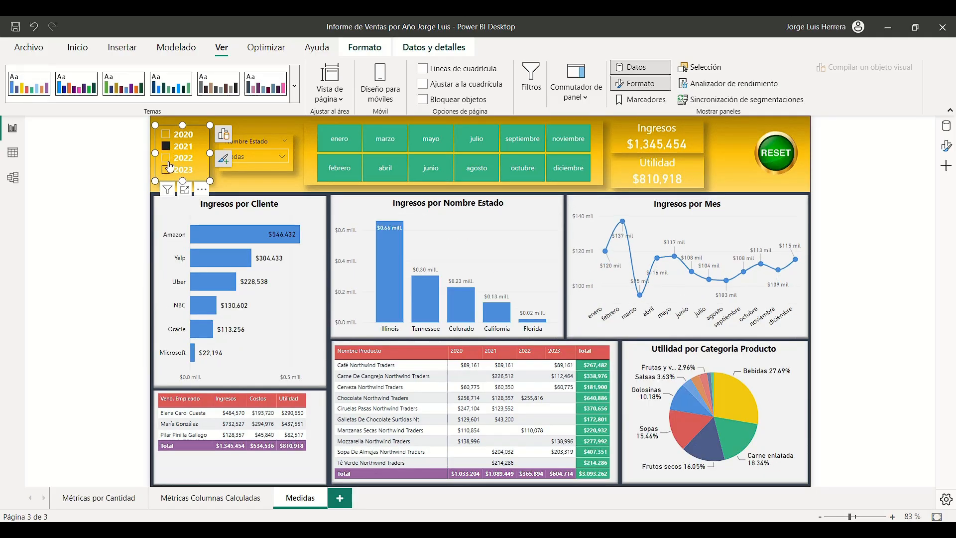
pyautogui.click(167, 158)
pyautogui.click(168, 171)
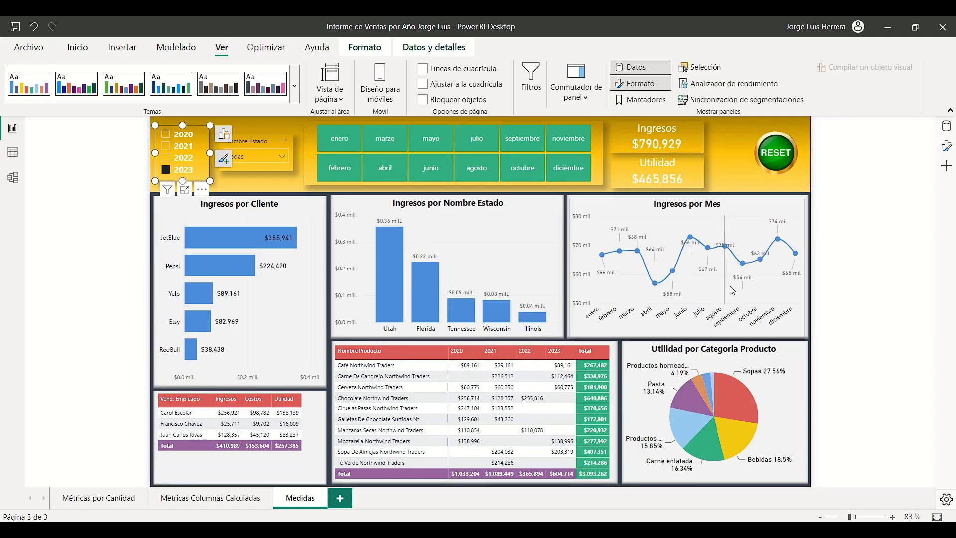
pyautogui.click(160, 171)
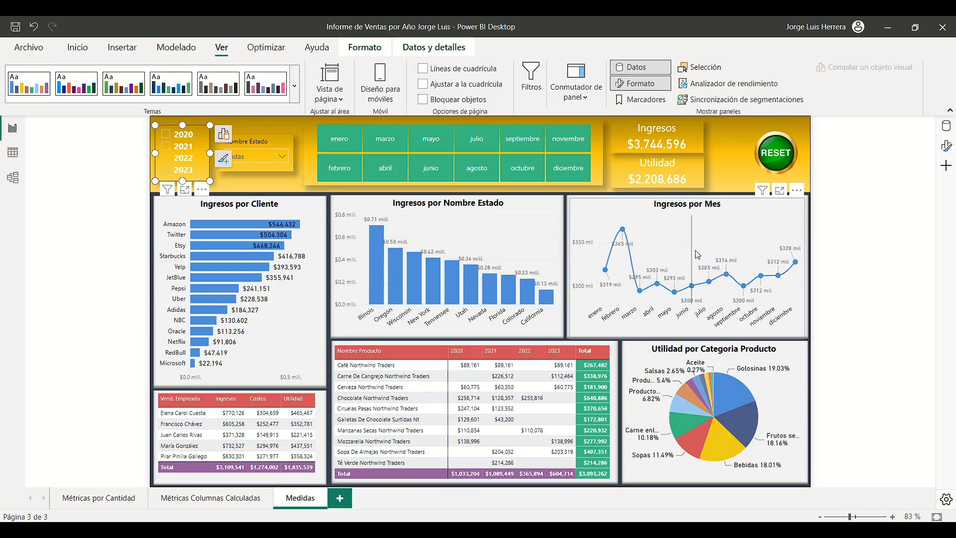
# - Convert the Ingresos por Mes visual from a line chart to a line and stacked column chart
pyautogui.click(726, 233)
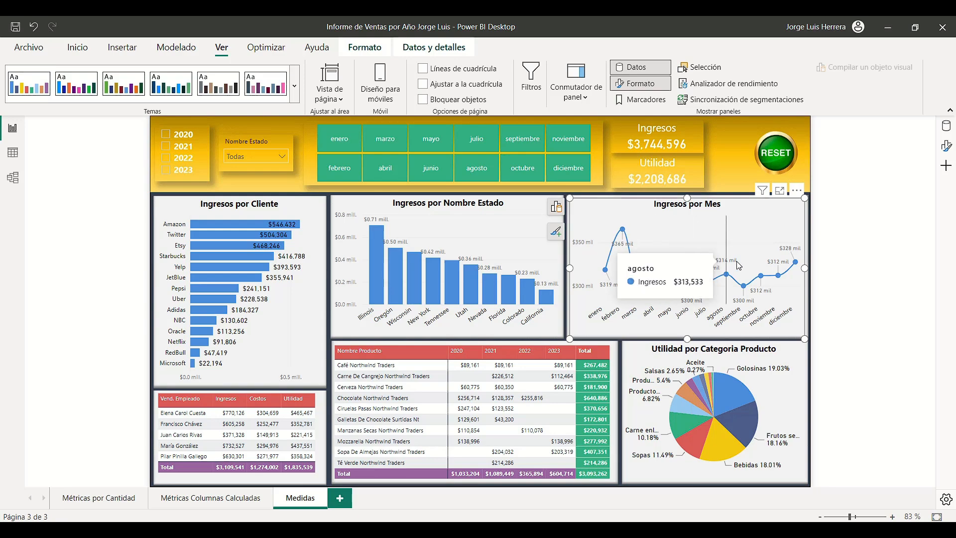
pyautogui.click(556, 207)
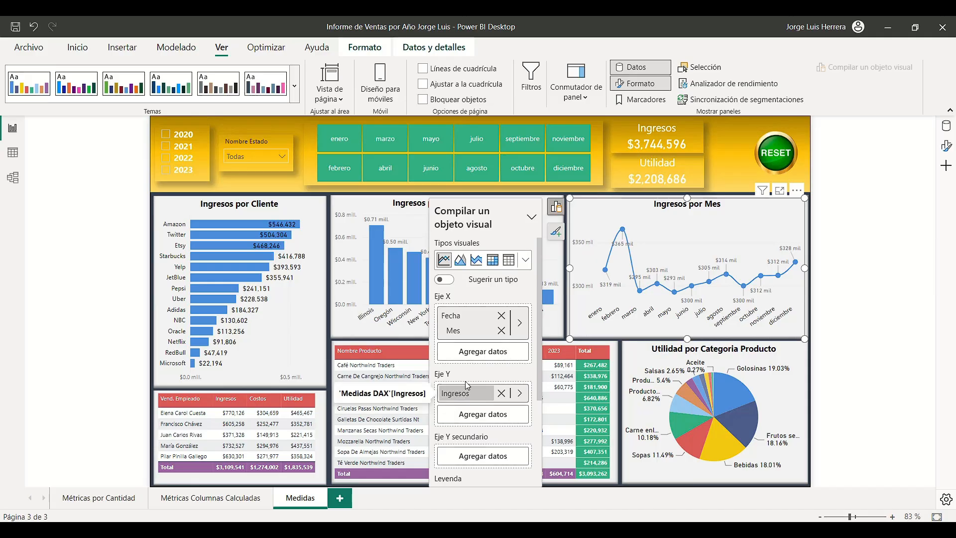
pyautogui.scroll(-1, 485, 371)
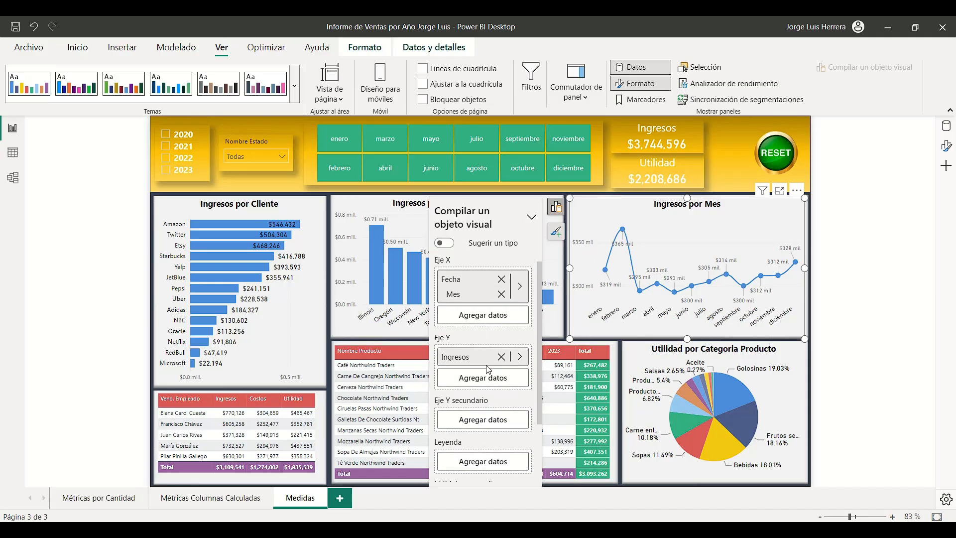
pyautogui.scroll(-1, 489, 374)
pyautogui.scroll(2, 500, 381)
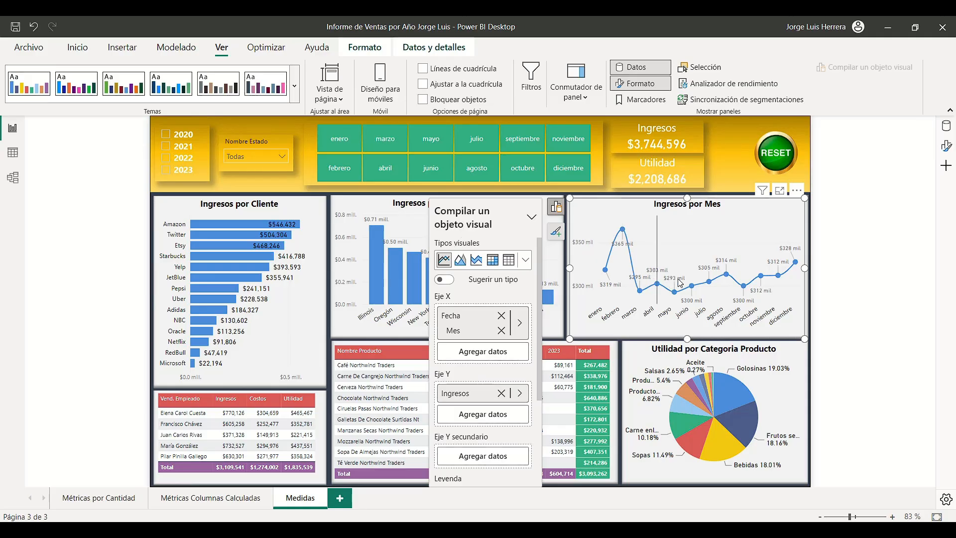
pyautogui.click(526, 260)
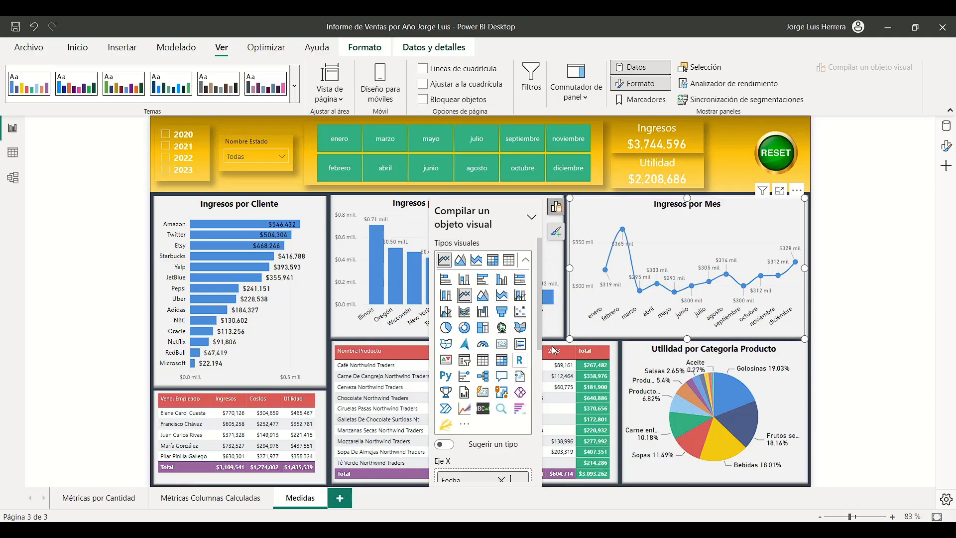
pyautogui.click(520, 297)
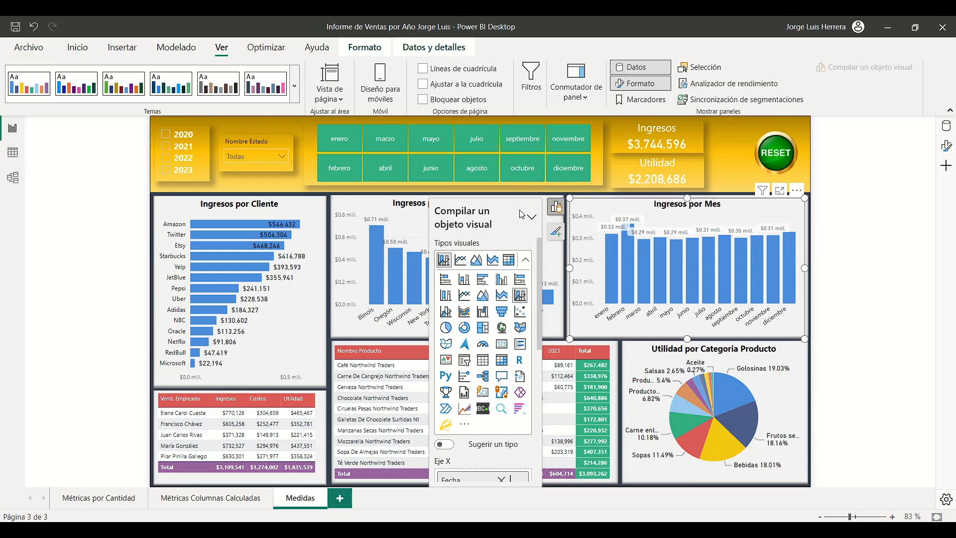
pyautogui.click(526, 263)
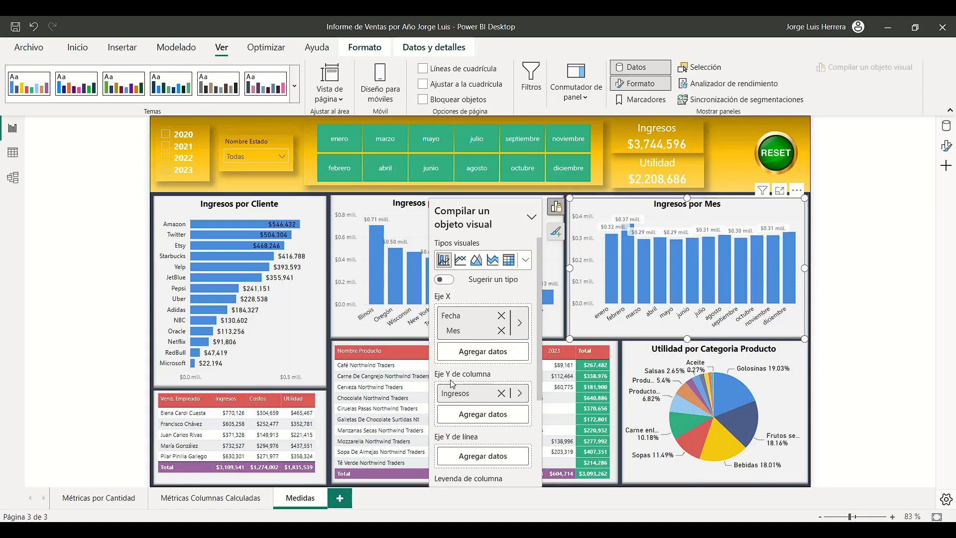
# - Add the Margen measure from Medidas DAX to the line Y axis of the Ingresos por Mes chart
pyautogui.scroll(-3, 493, 384)
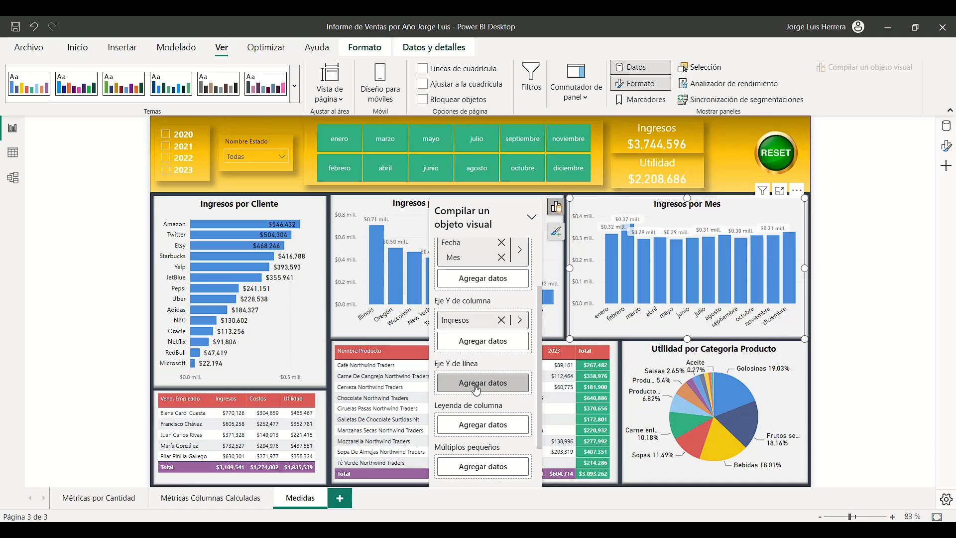
pyautogui.click(479, 384)
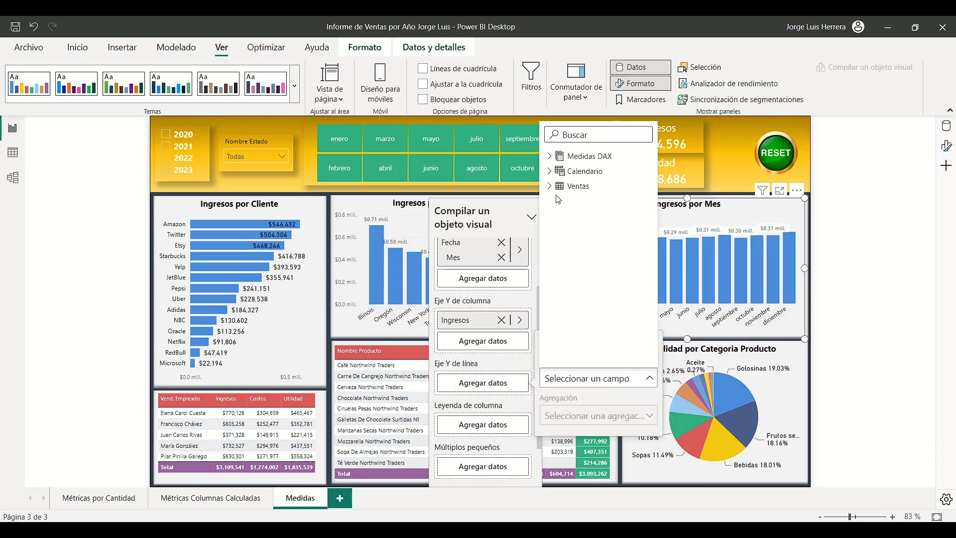
pyautogui.click(550, 157)
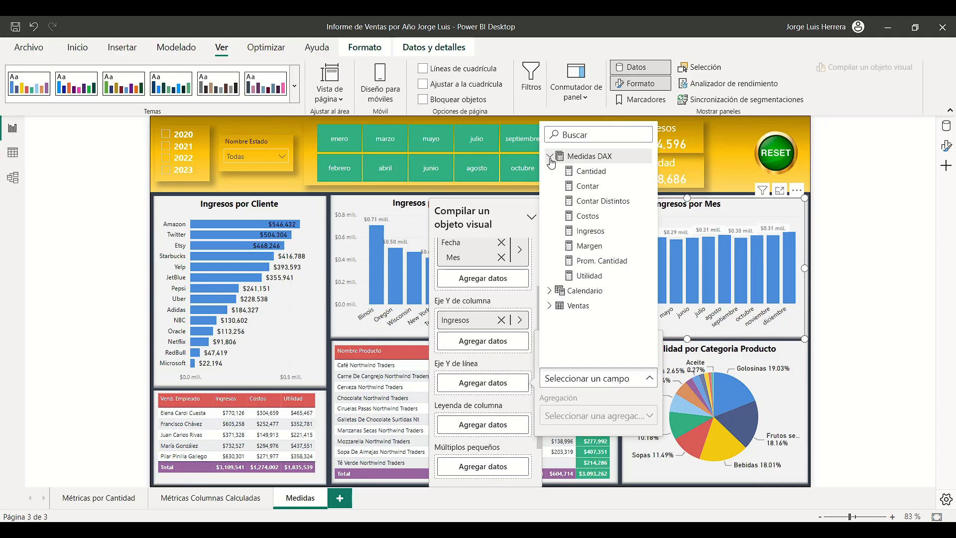
pyautogui.click(590, 247)
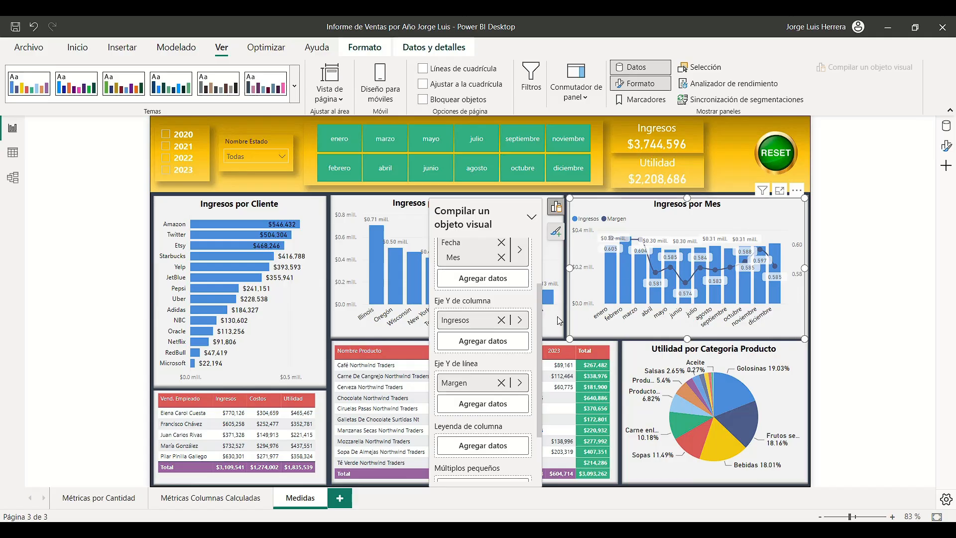
# - Set the line type of the Ingresos por Mes chart's Margen line to Paso
pyautogui.click(947, 150)
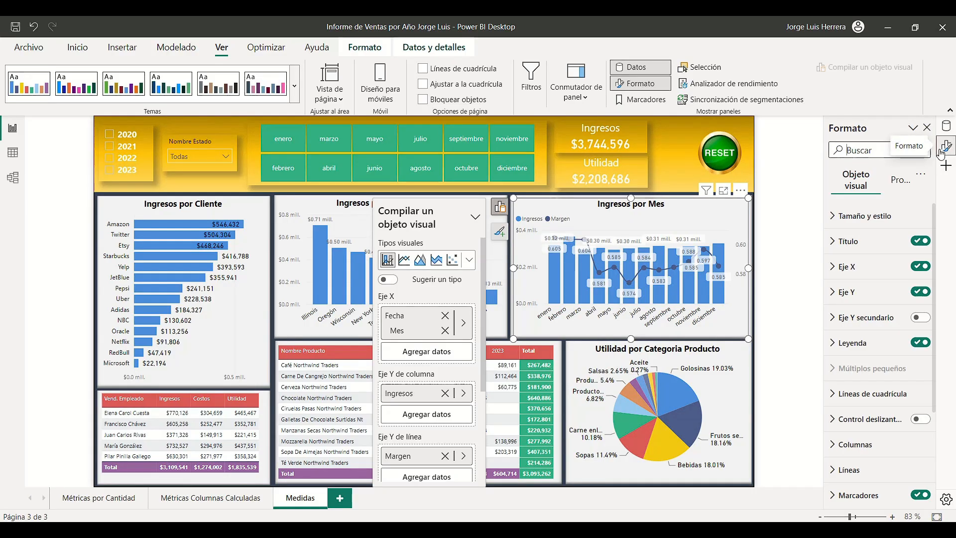
pyautogui.click(946, 165)
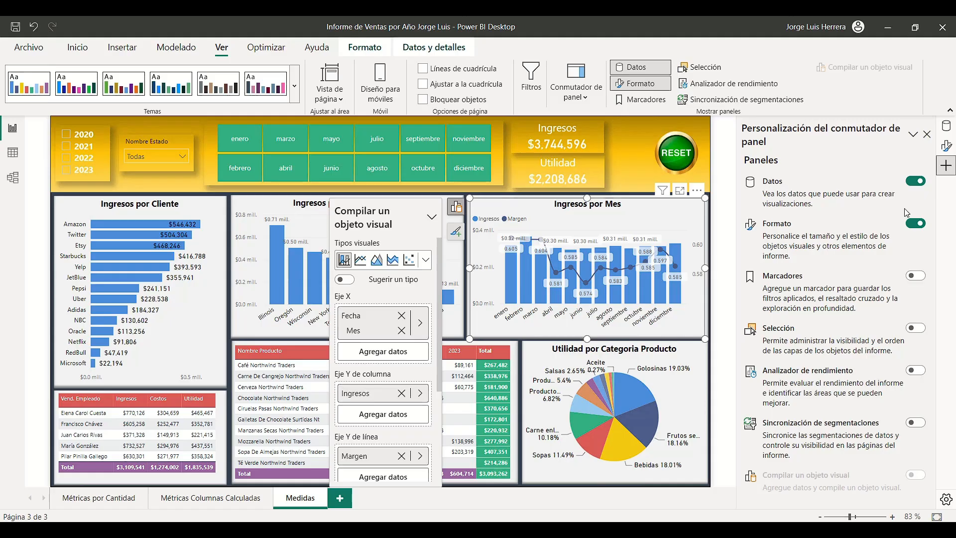
pyautogui.click(946, 146)
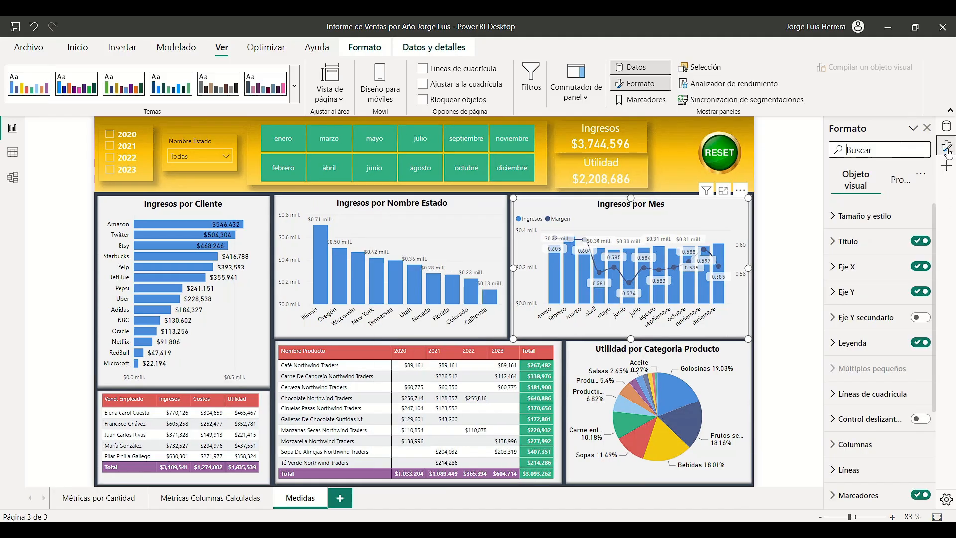
pyautogui.scroll(-3, 880, 271)
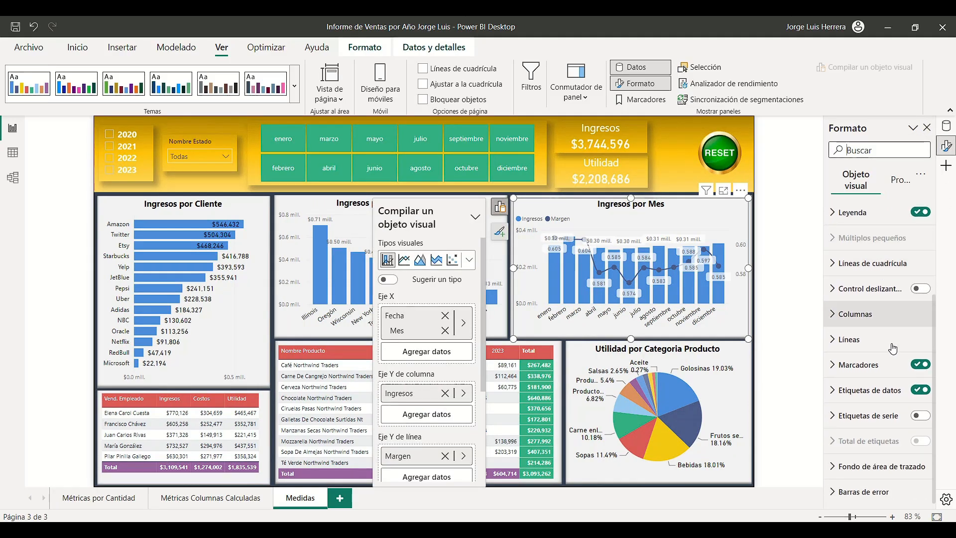
pyautogui.click(840, 347)
pyautogui.scroll(-5, 890, 362)
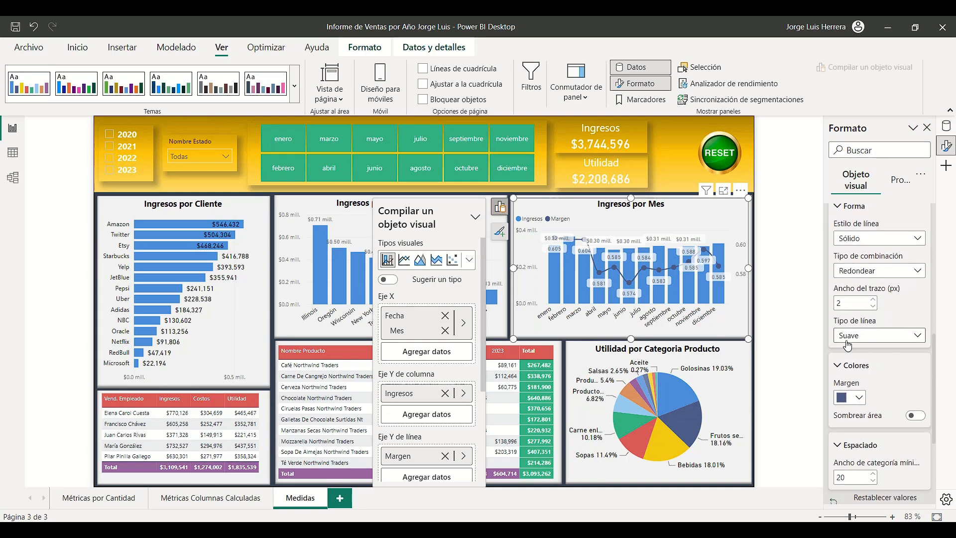
pyautogui.scroll(1, 869, 348)
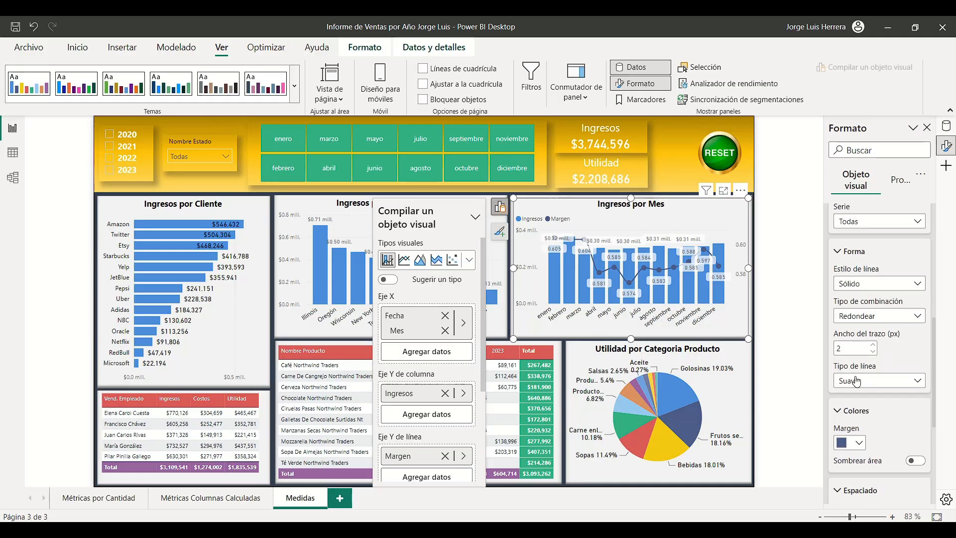
pyautogui.click(875, 382)
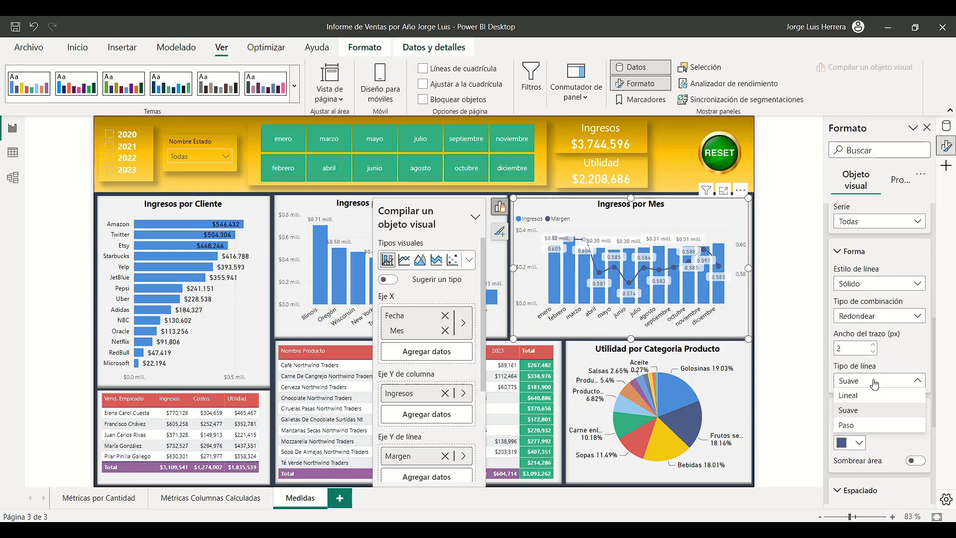
pyautogui.click(856, 425)
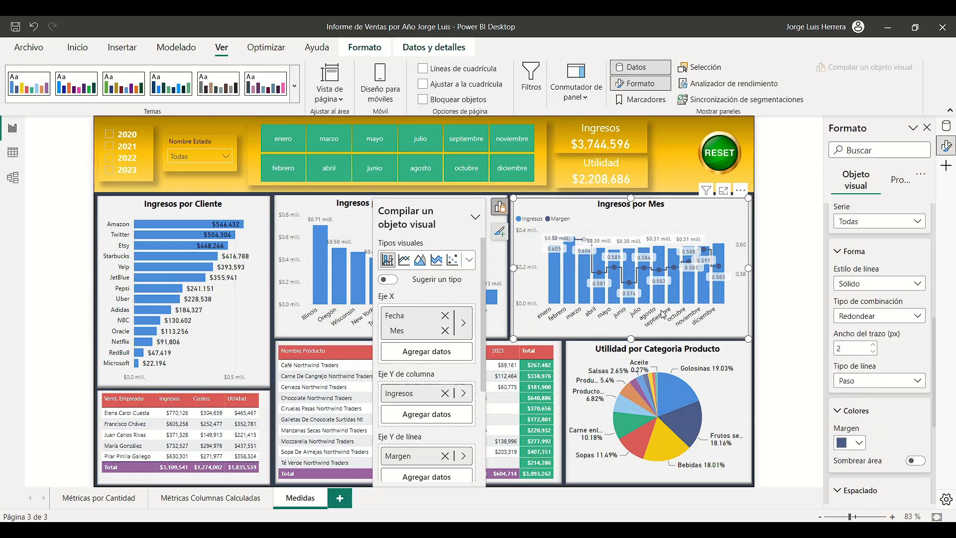
pyautogui.scroll(-1, 885, 390)
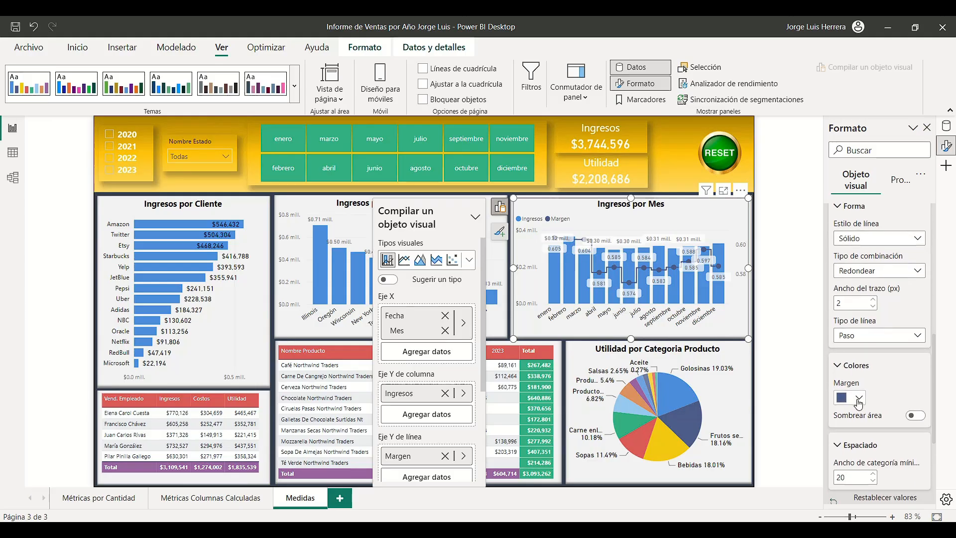
# - Change the Margen line color in the Ingresos por Mes chart to red
pyautogui.click(861, 402)
pyautogui.click(853, 346)
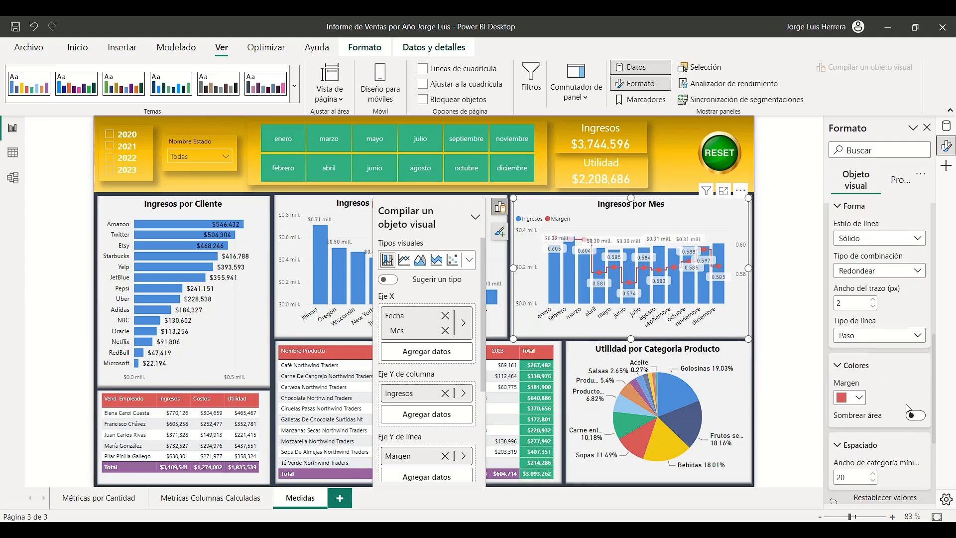
# - Try the Margen line without markers, then restore its markers and set the line type back to Paso
pyautogui.scroll(-2, 906, 404)
pyautogui.scroll(-1, 900, 390)
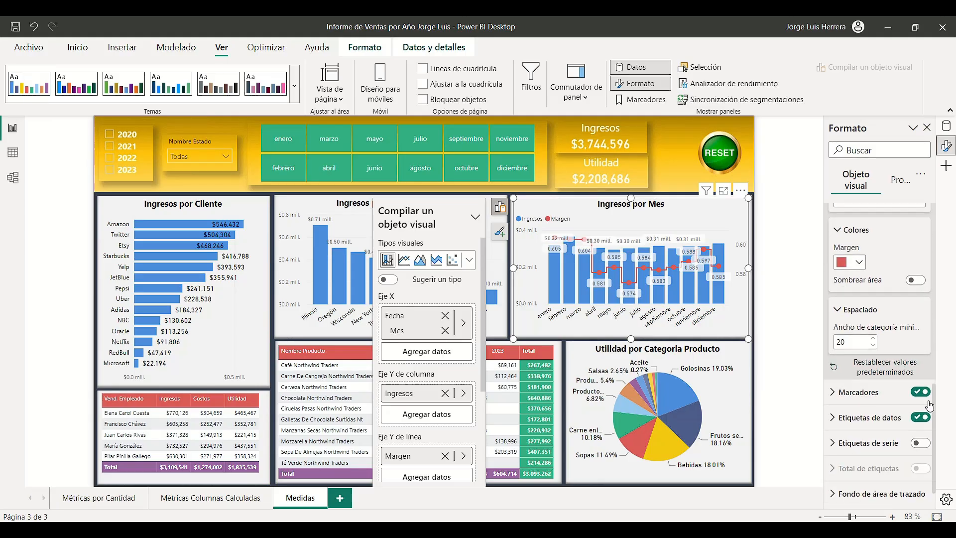
pyautogui.click(923, 393)
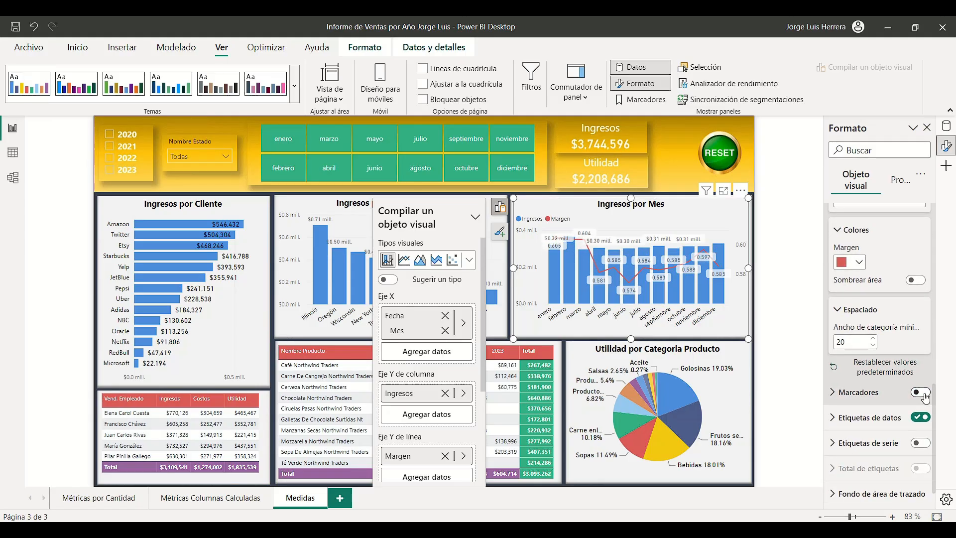
pyautogui.click(924, 393)
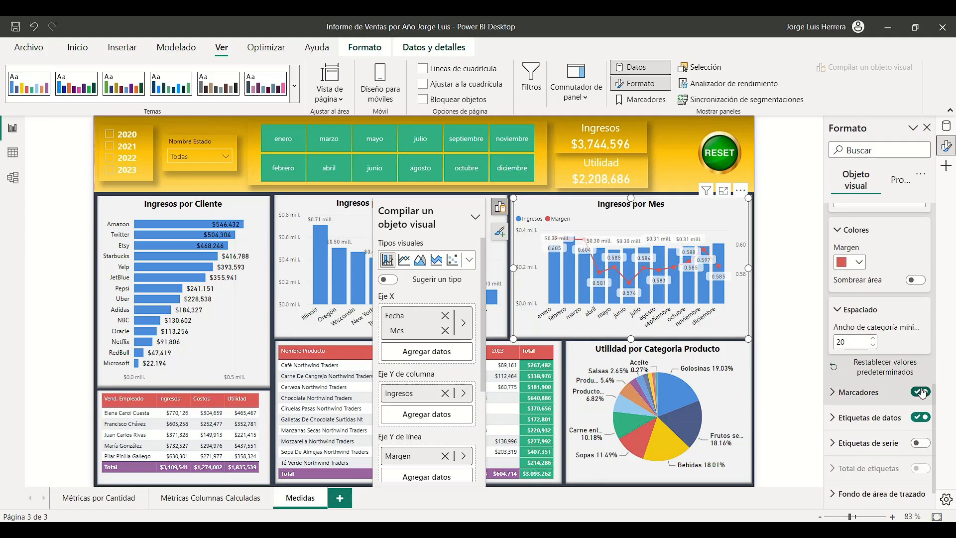
pyautogui.scroll(3, 917, 363)
pyautogui.click(911, 335)
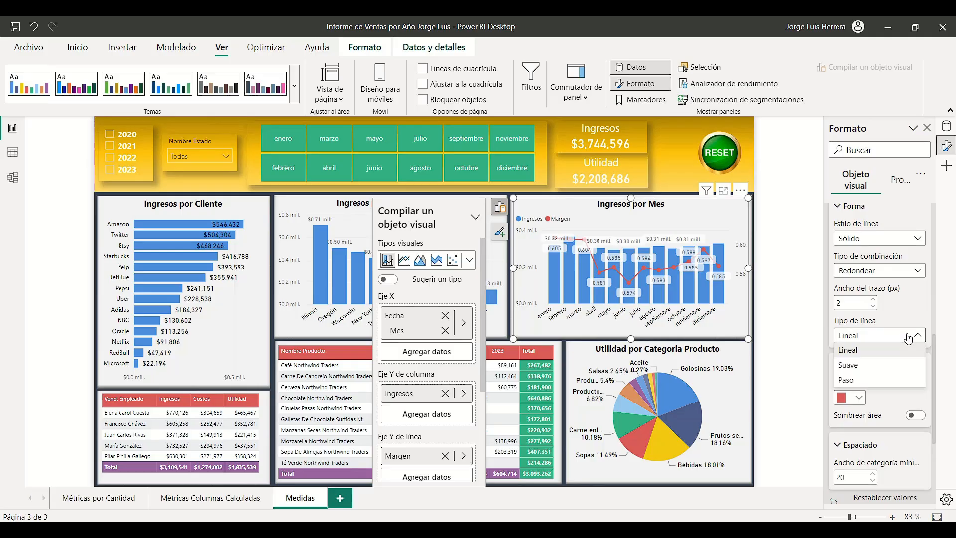
pyautogui.click(876, 385)
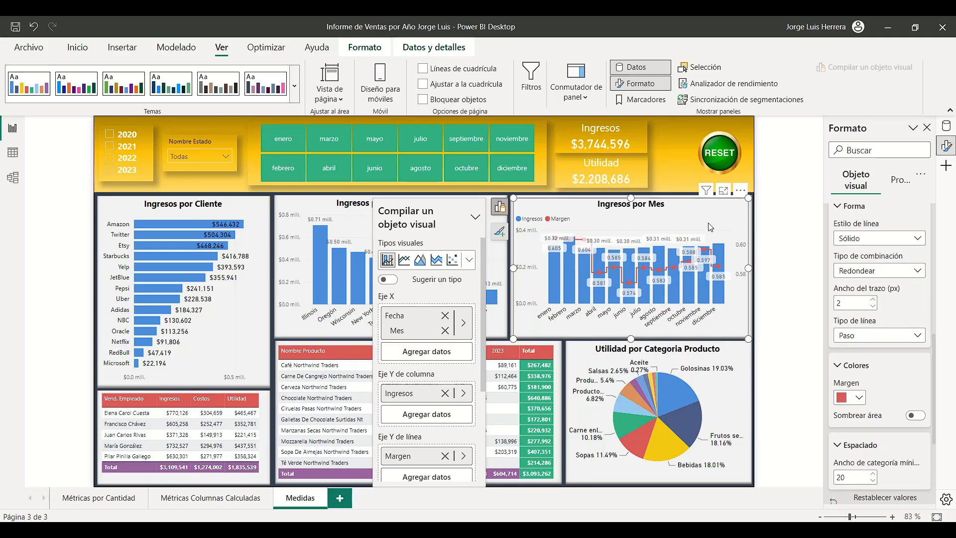
# - Filter the report by 2020 and inspect the Ingresos por Mes chart in focus mode before returning to the report
pyautogui.click(500, 207)
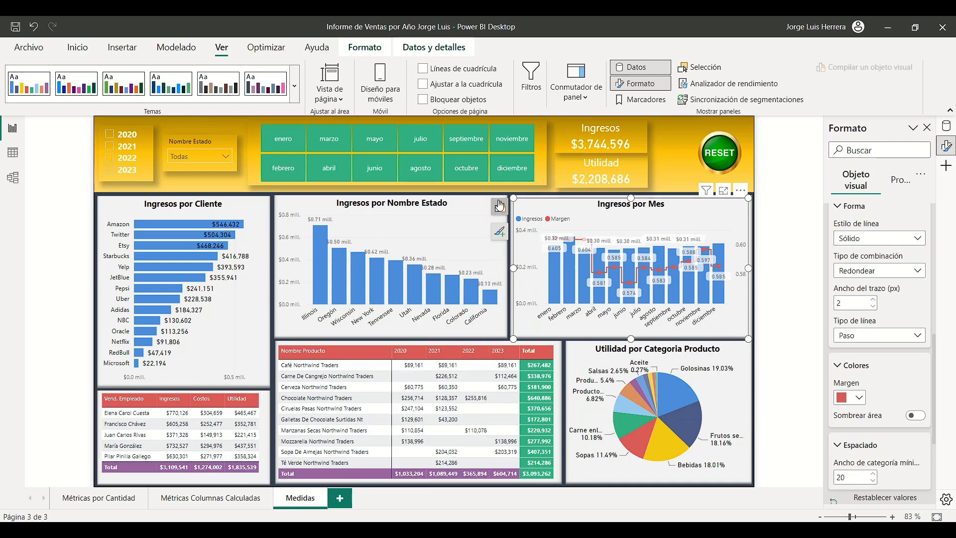
pyautogui.click(499, 207)
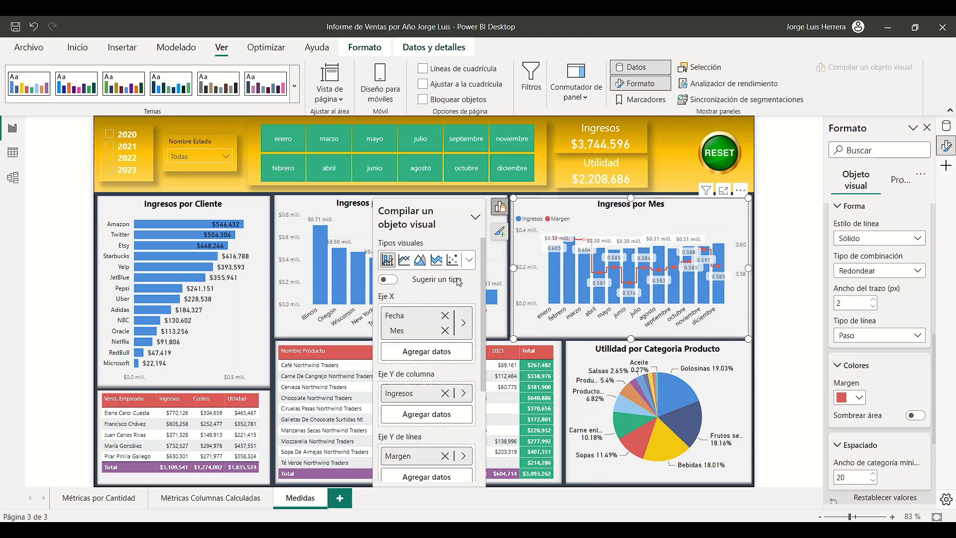
pyautogui.click(501, 207)
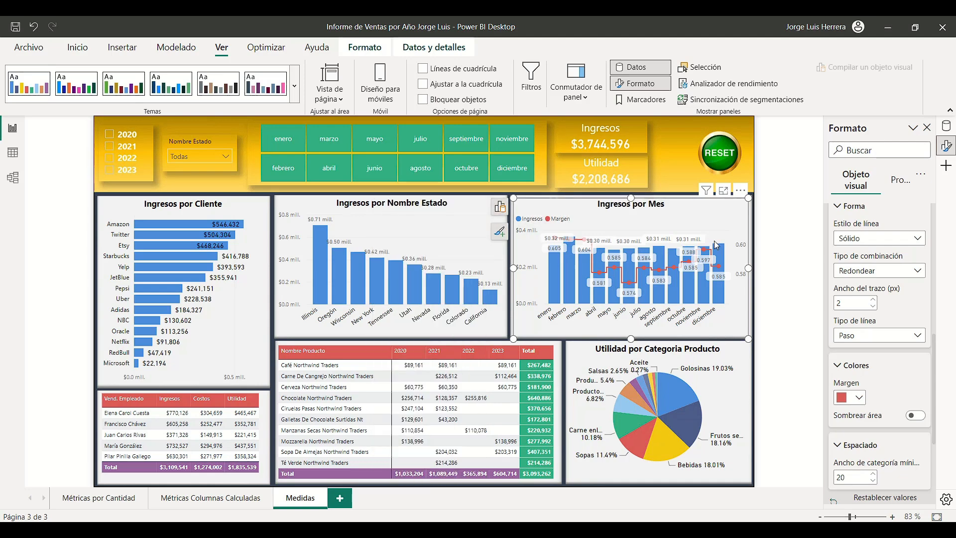
pyautogui.click(109, 135)
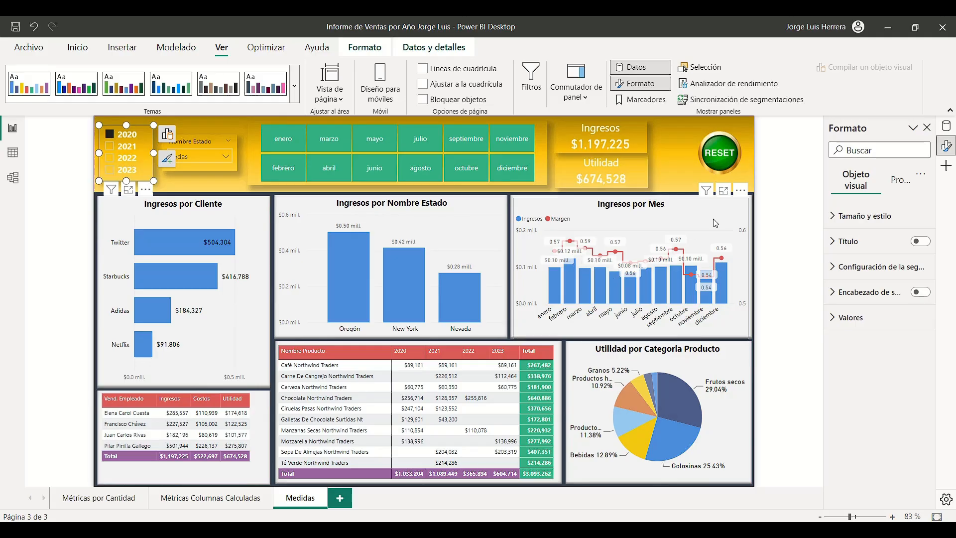
pyautogui.click(723, 190)
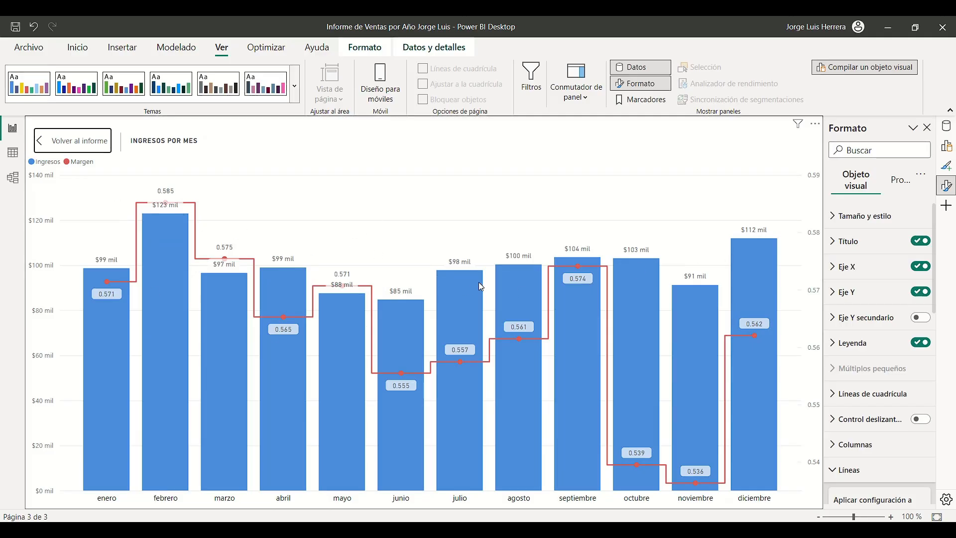
pyautogui.click(78, 144)
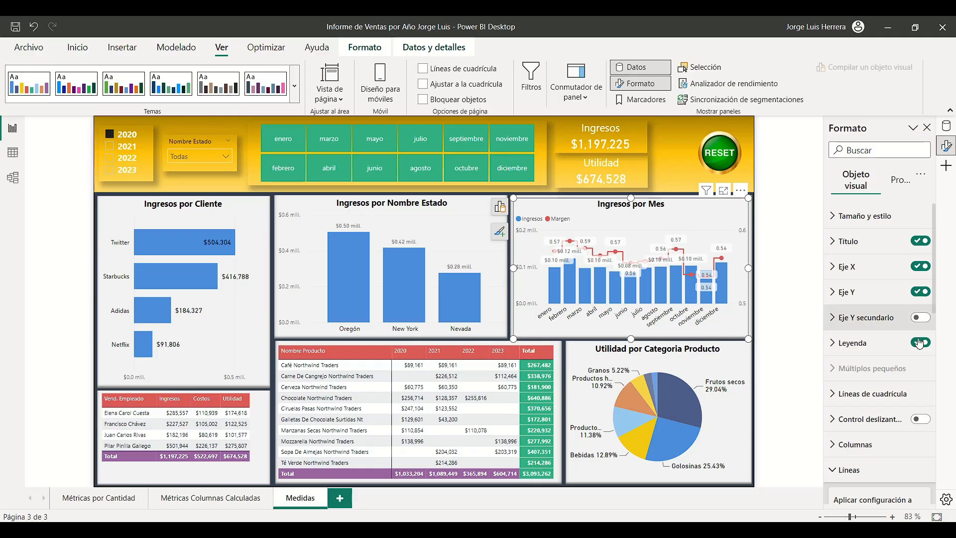
# - Turn off the data labels of the Ingresos por Mes chart and check the tooltip for enero
pyautogui.scroll(-1, 887, 368)
pyautogui.scroll(-2, 886, 362)
pyautogui.scroll(1, 877, 356)
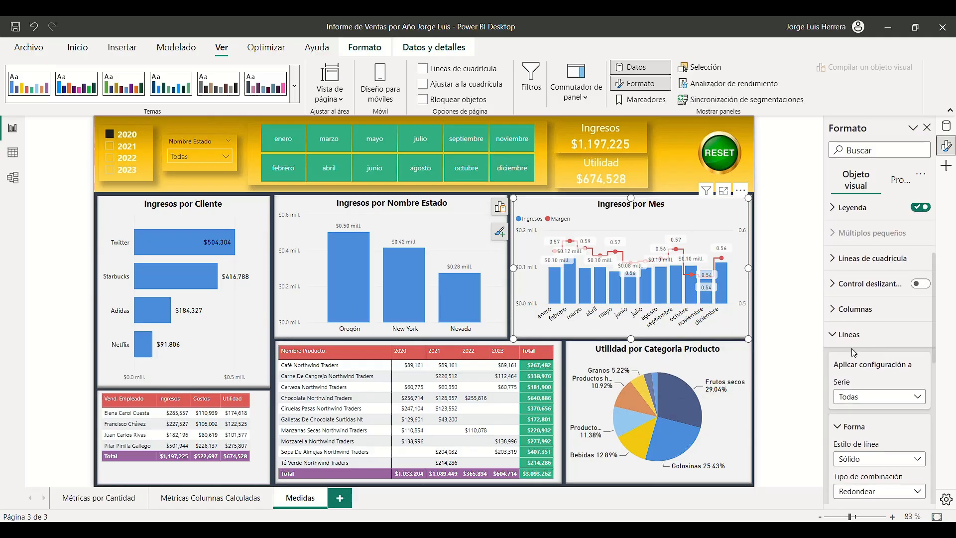
pyautogui.click(874, 349)
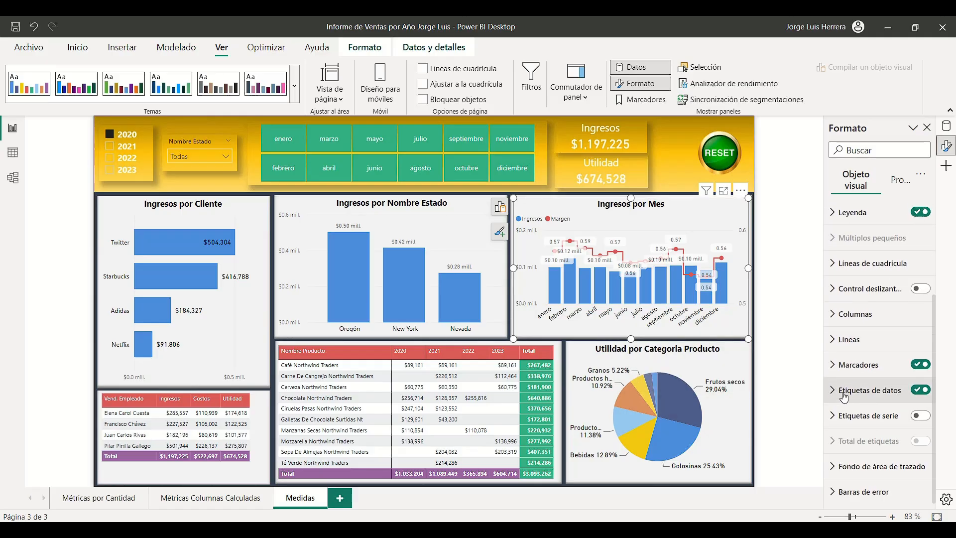
pyautogui.click(922, 391)
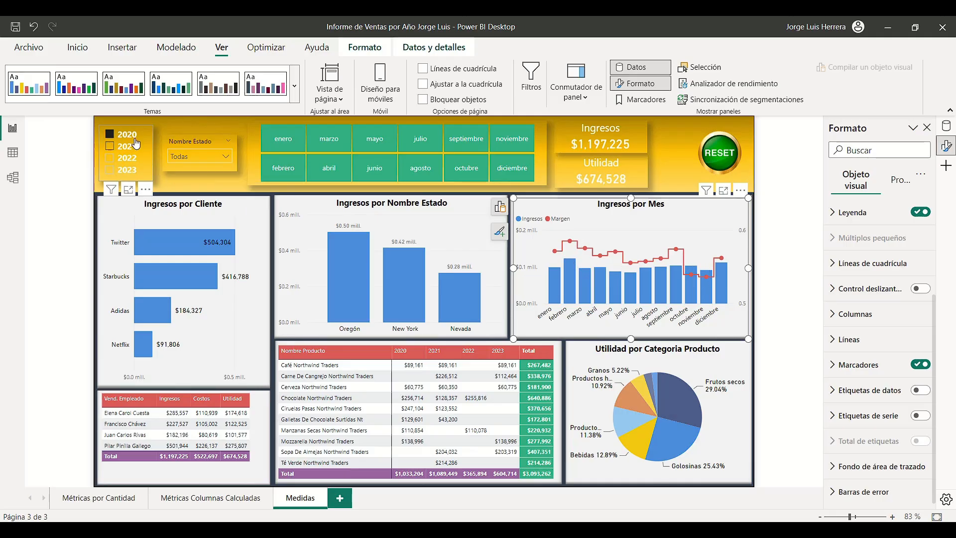
pyautogui.moveTo(556, 298)
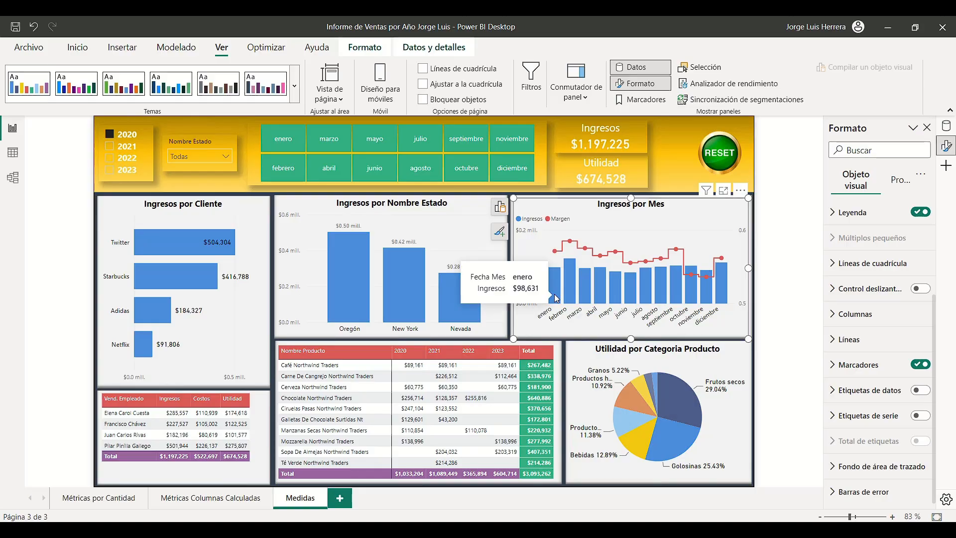
pyautogui.moveTo(556, 255)
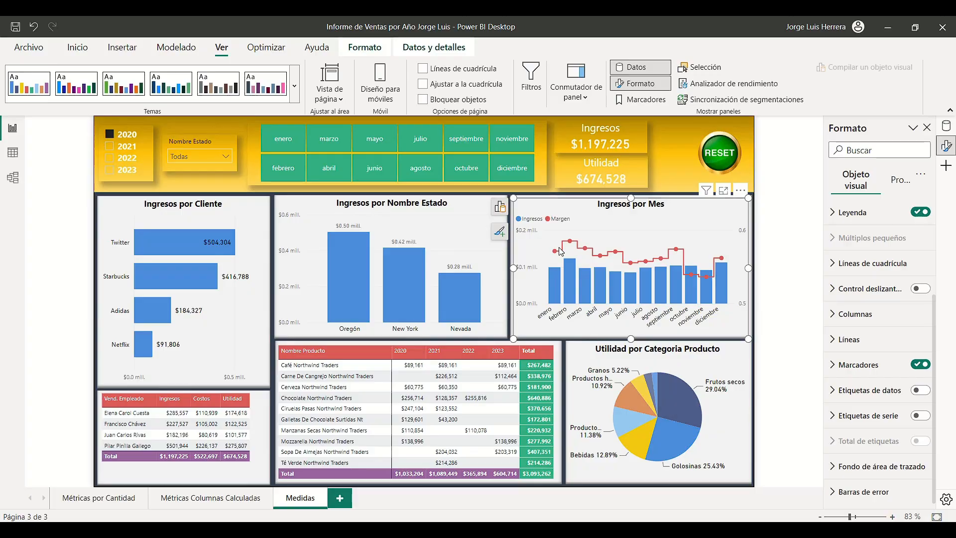
# - Add the Margen measure from Medidas DAX to the Vend. Empleado table and widen the visual to show the new column
pyautogui.click(260, 414)
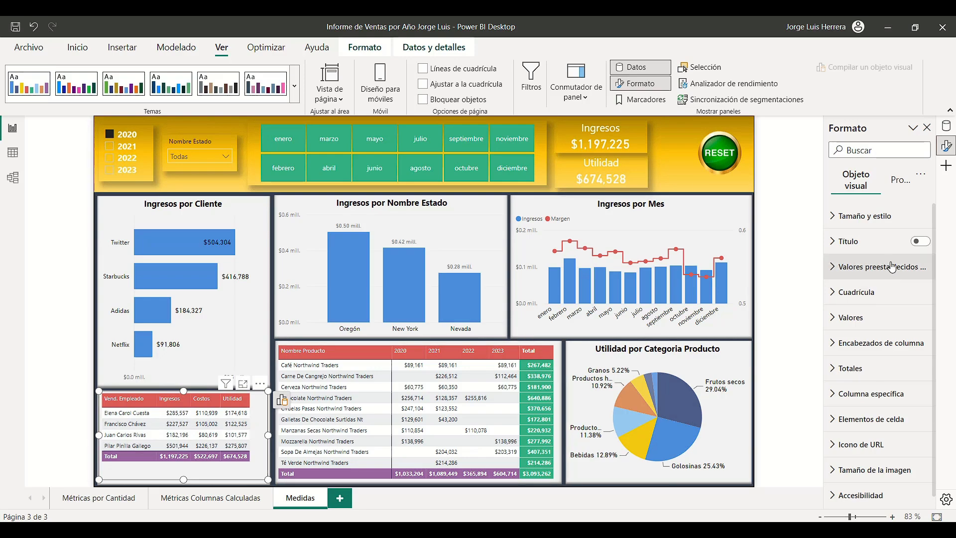
pyautogui.click(282, 401)
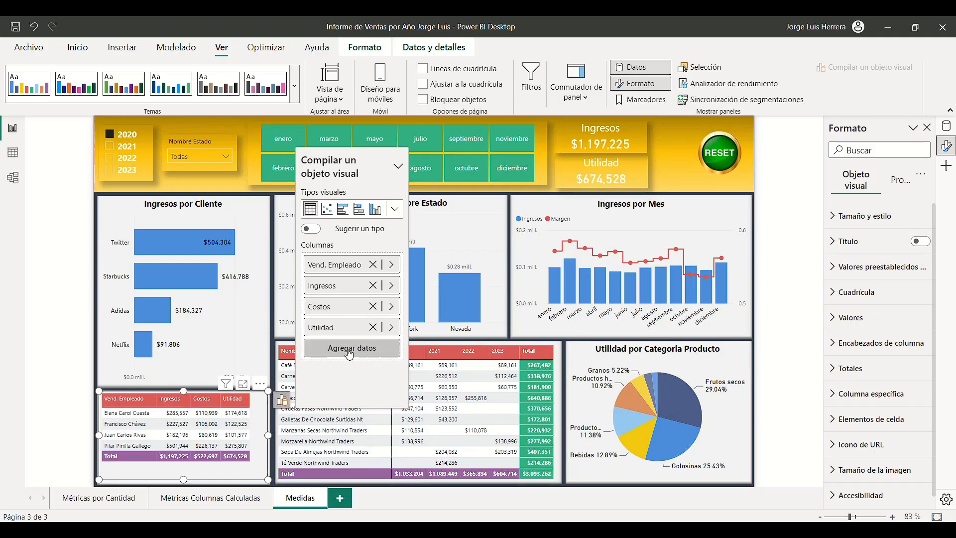
pyautogui.click(346, 358)
pyautogui.click(421, 122)
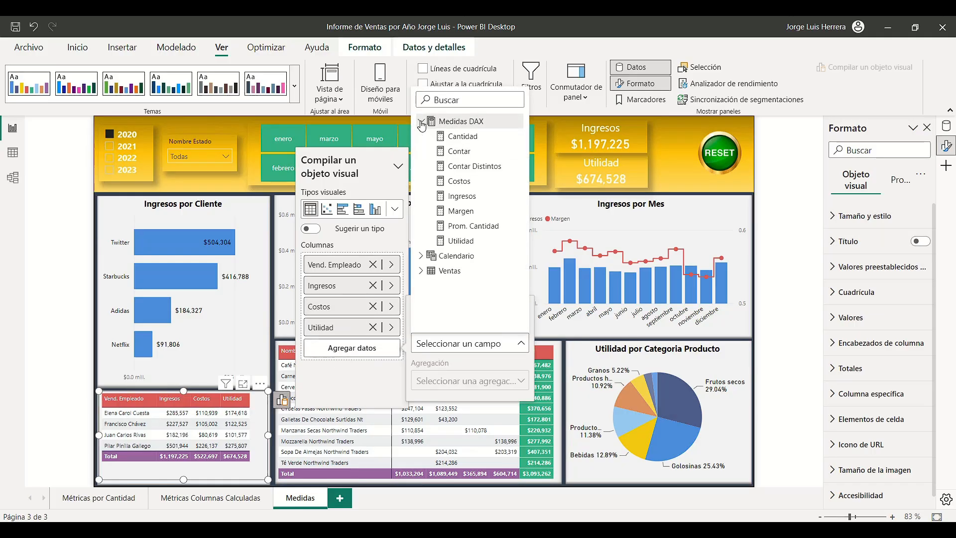
pyautogui.click(461, 211)
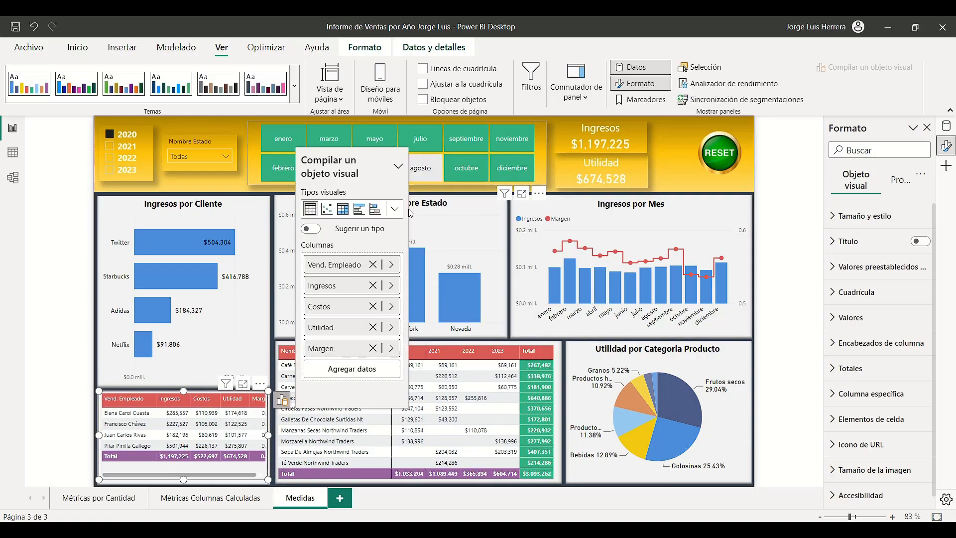
pyautogui.click(282, 400)
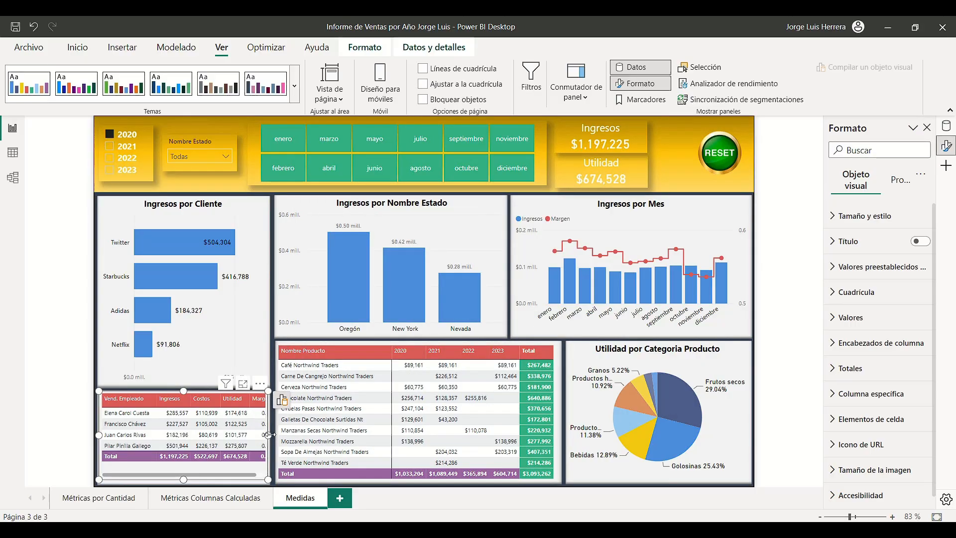
pyautogui.moveTo(269, 435); pyautogui.dragTo(317, 435)
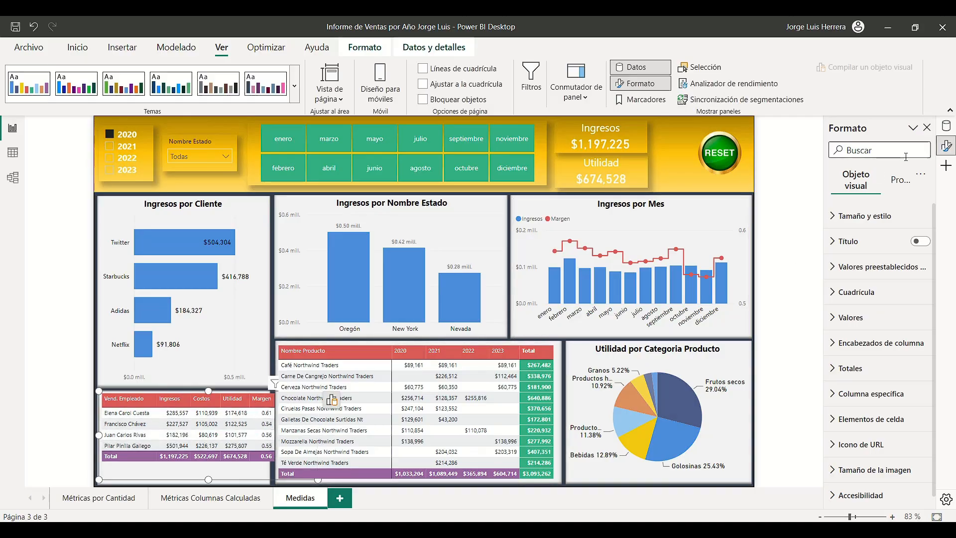
# - Format the Margen measure as a percentage with one decimal place
pyautogui.click(946, 126)
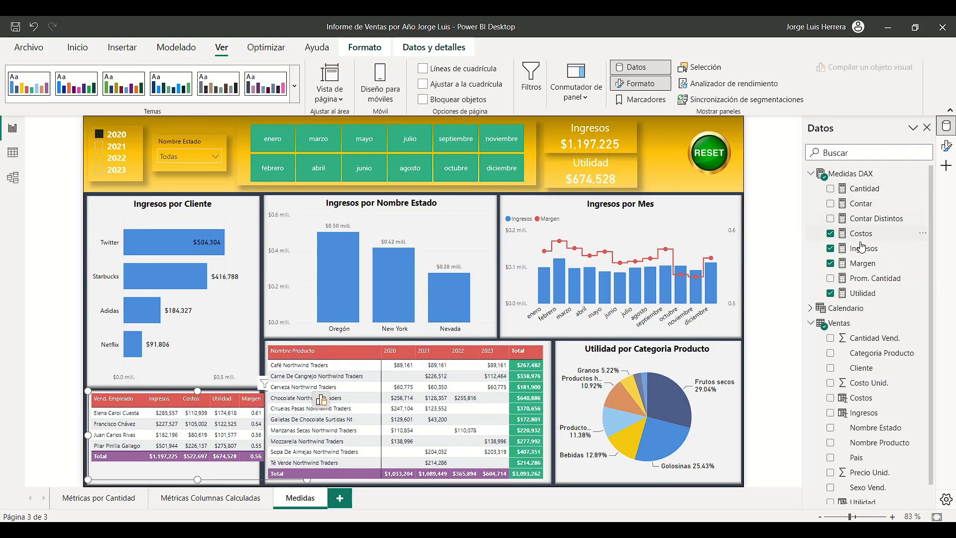
pyautogui.click(858, 266)
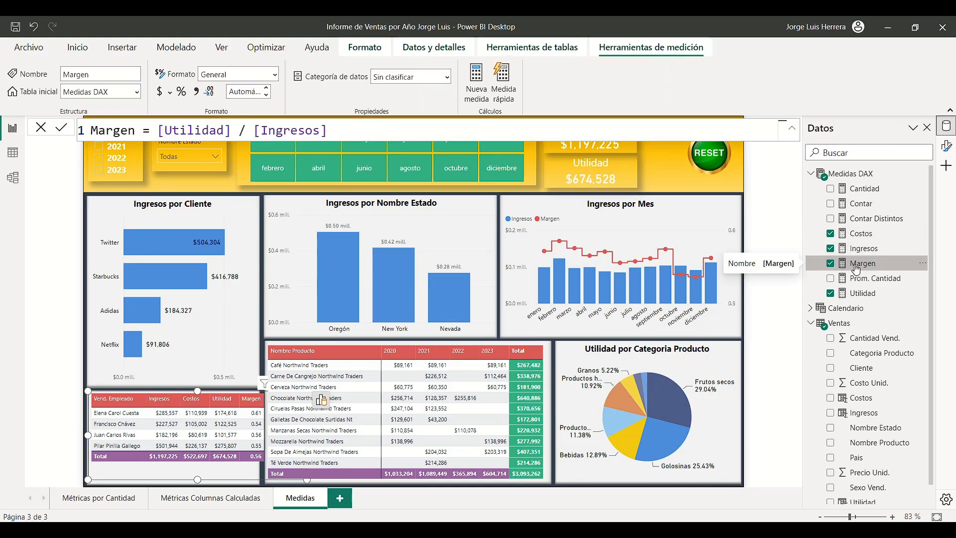
pyautogui.click(181, 92)
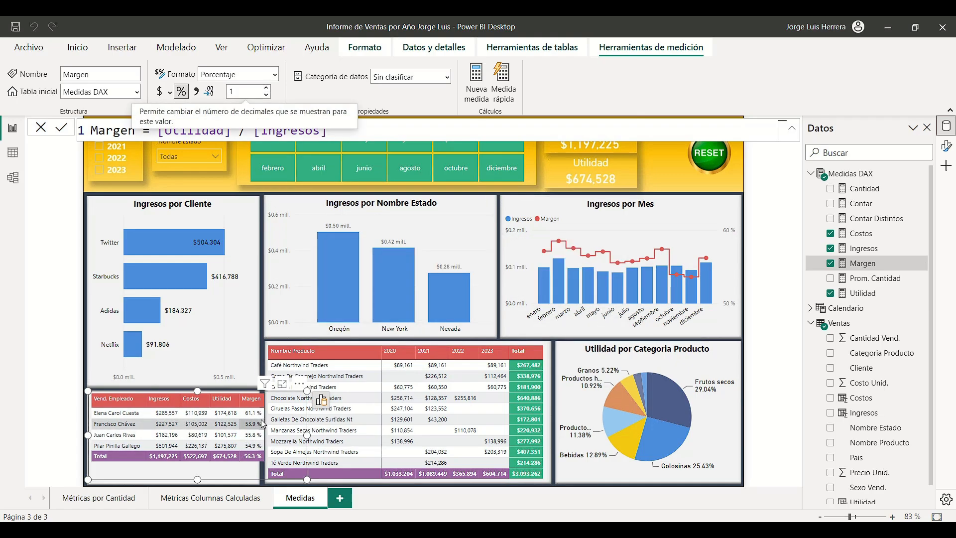
# - Narrow the Vend. Empleado table's columns and the visual itself so the table fits its background frame
pyautogui.moveTo(307, 435); pyautogui.dragTo(273, 436)
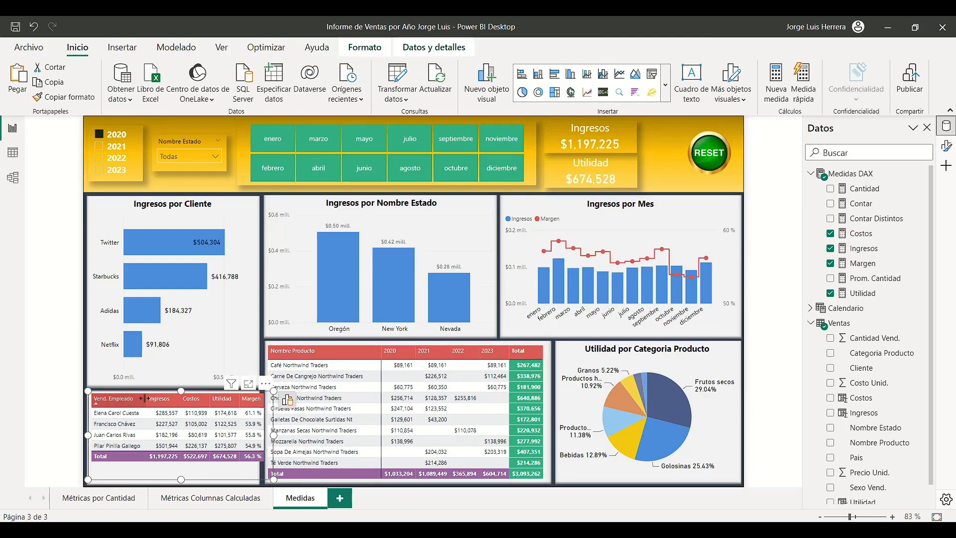
pyautogui.moveTo(144, 398); pyautogui.dragTo(143, 398)
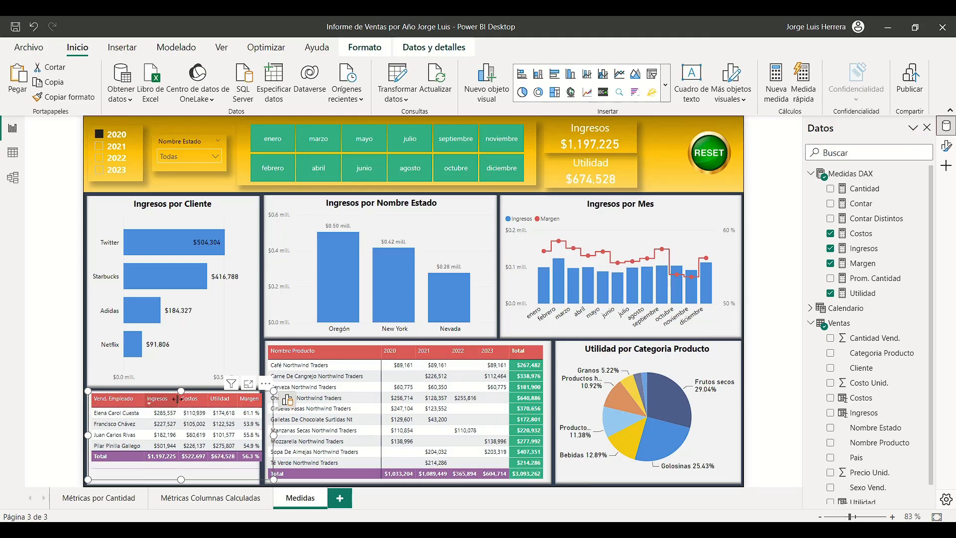
pyautogui.moveTo(177, 399); pyautogui.dragTo(230, 398)
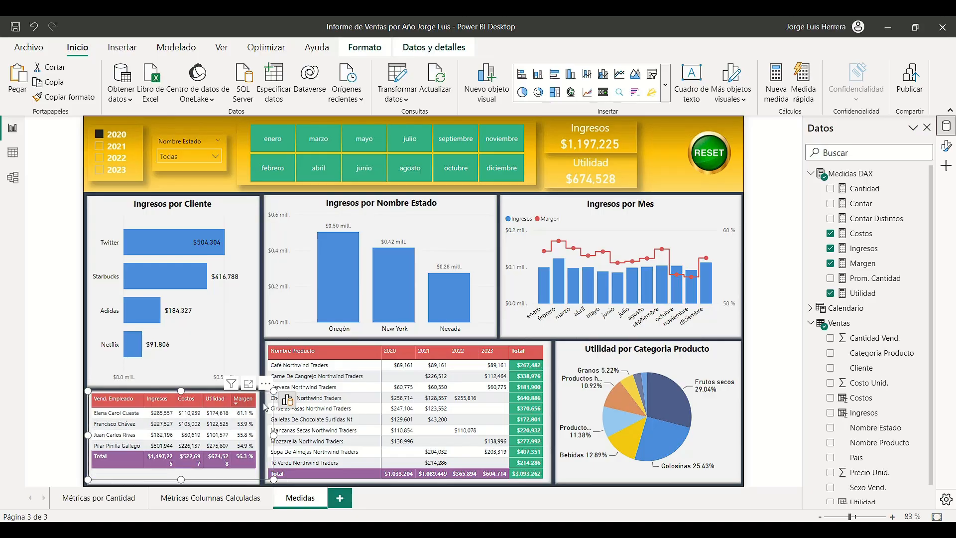
pyautogui.moveTo(274, 435); pyautogui.dragTo(266, 435)
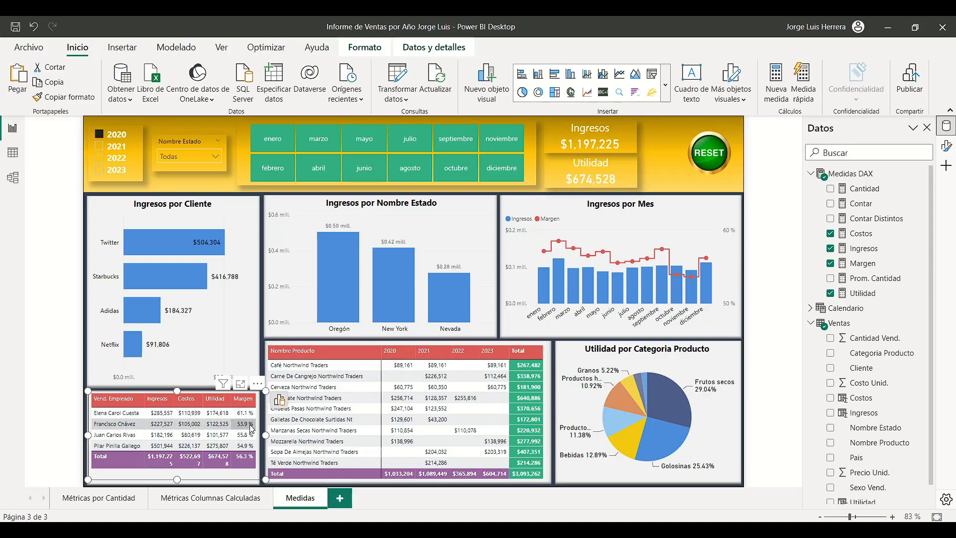
# - Check the enero and diciembre tooltips in the Ingresos por Mes chart and display the full list of visual types for it
pyautogui.moveTo(545, 285)
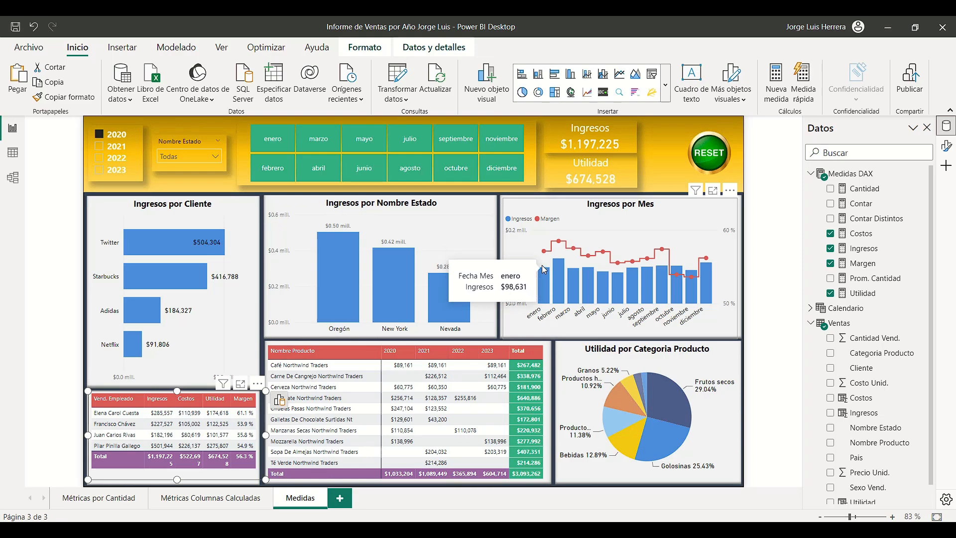
pyautogui.moveTo(545, 256)
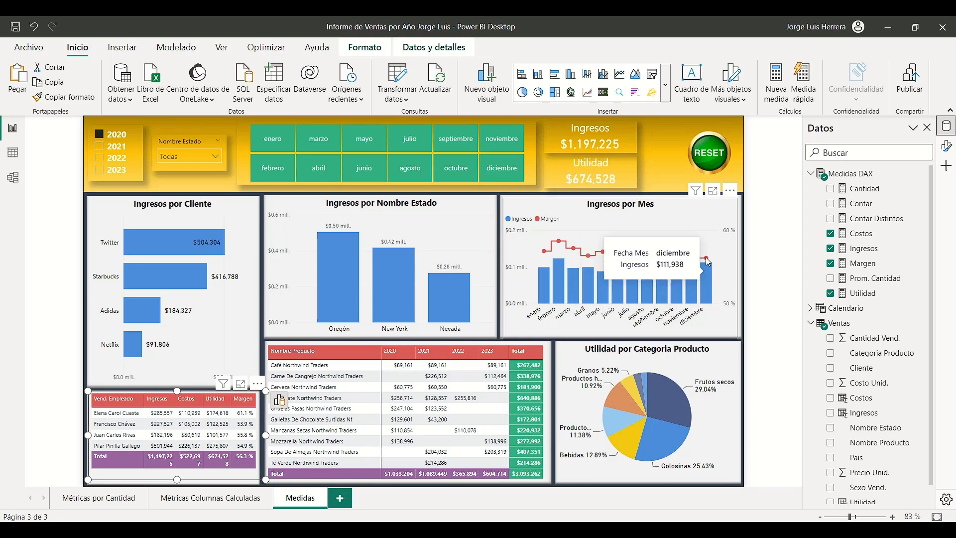
pyautogui.click(698, 214)
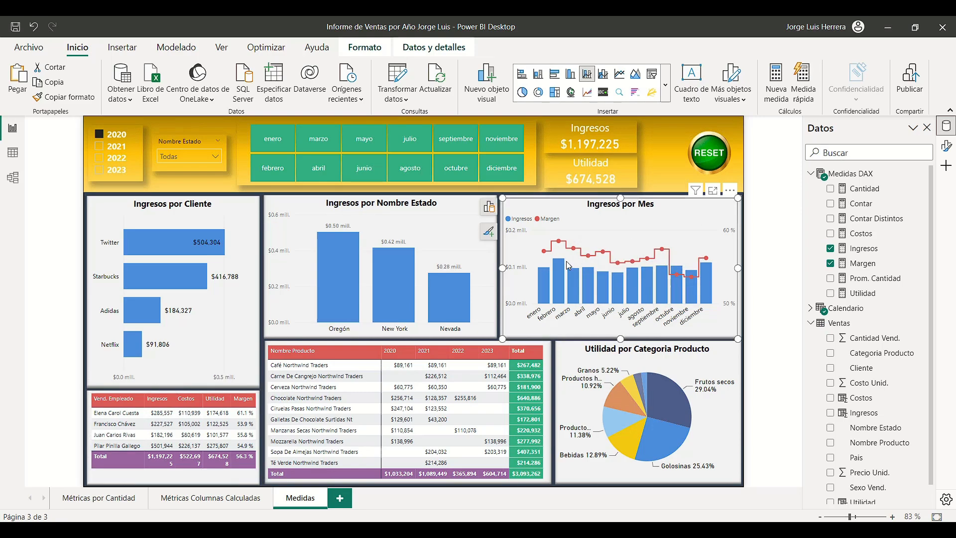
pyautogui.click(489, 206)
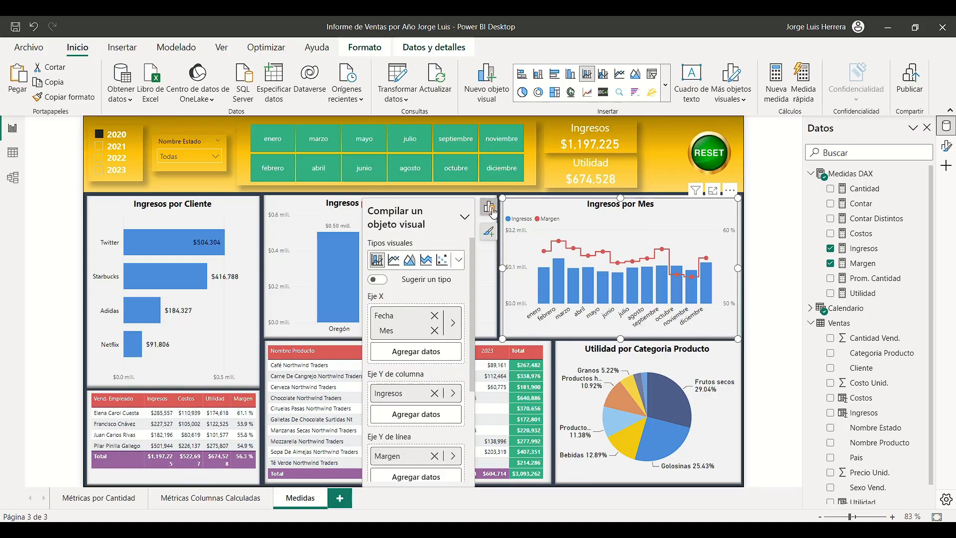
pyautogui.click(458, 260)
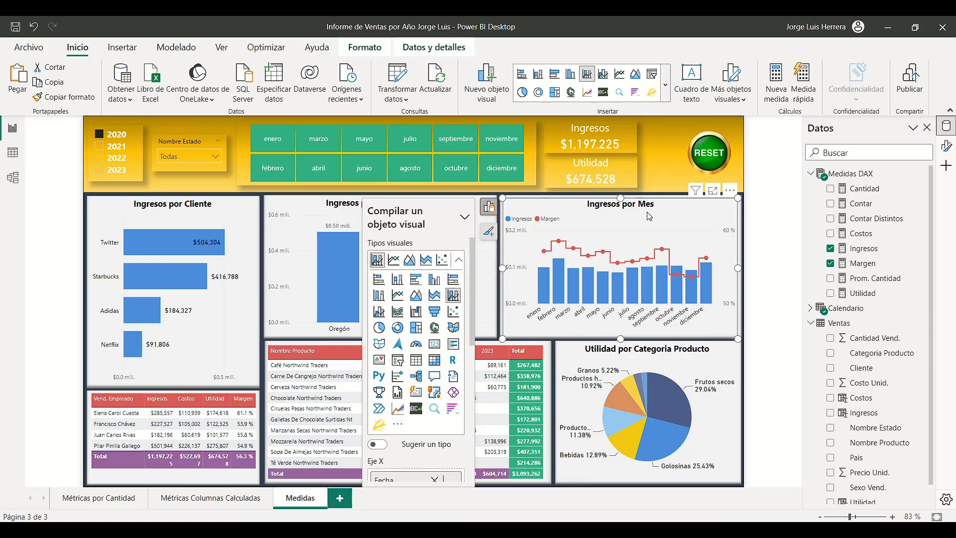
# - Filter the report by 2021, 2022 and 2023 in turn to check the visuals, finishing with no year selected
pyautogui.click(488, 208)
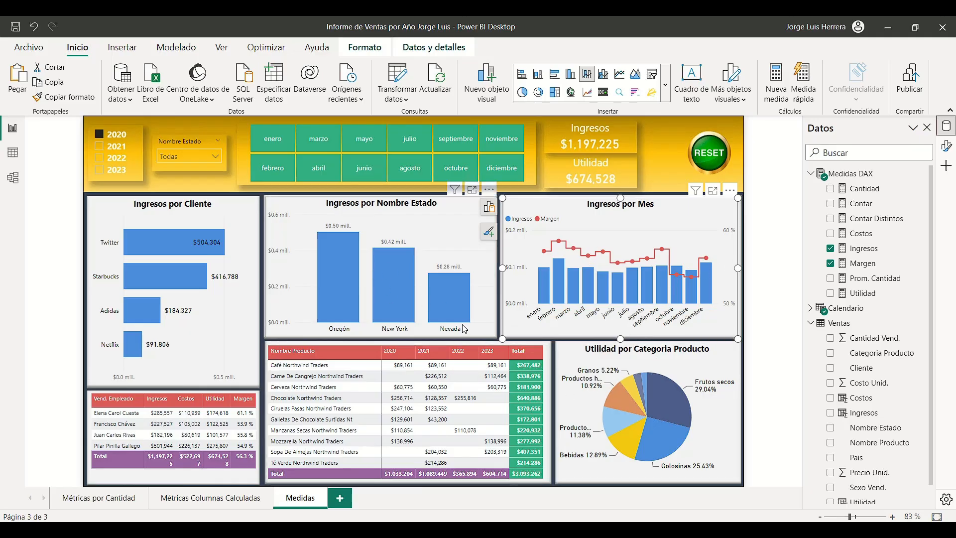
pyautogui.click(99, 147)
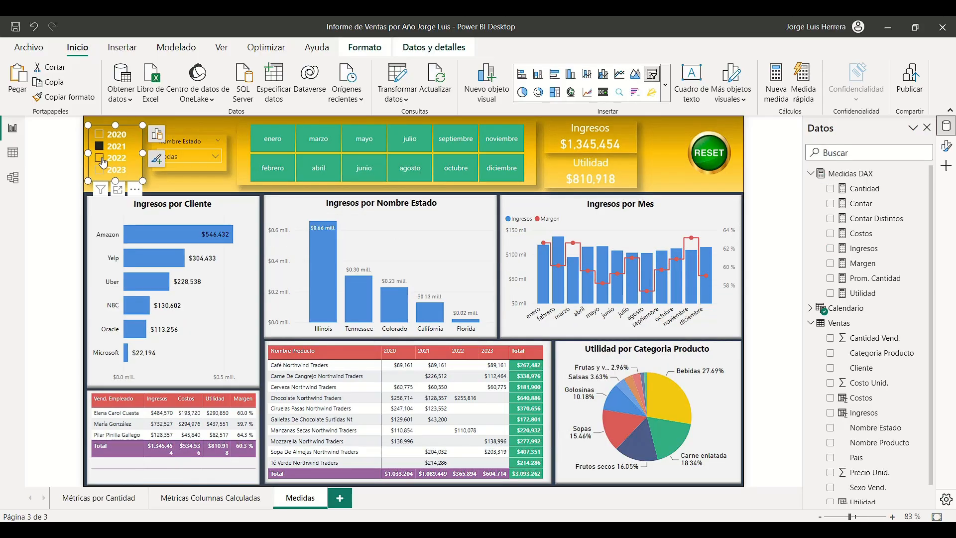
pyautogui.click(102, 162)
pyautogui.click(102, 172)
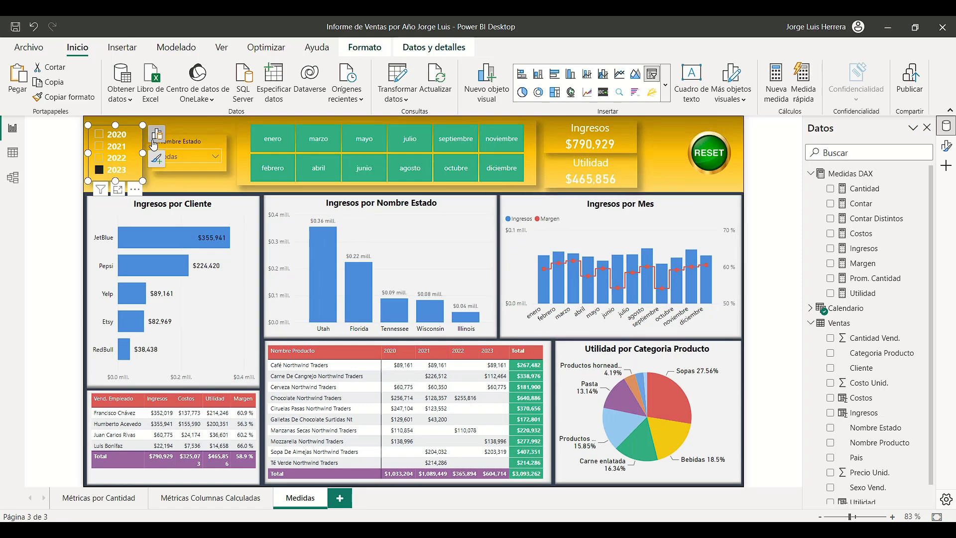
pyautogui.click(100, 171)
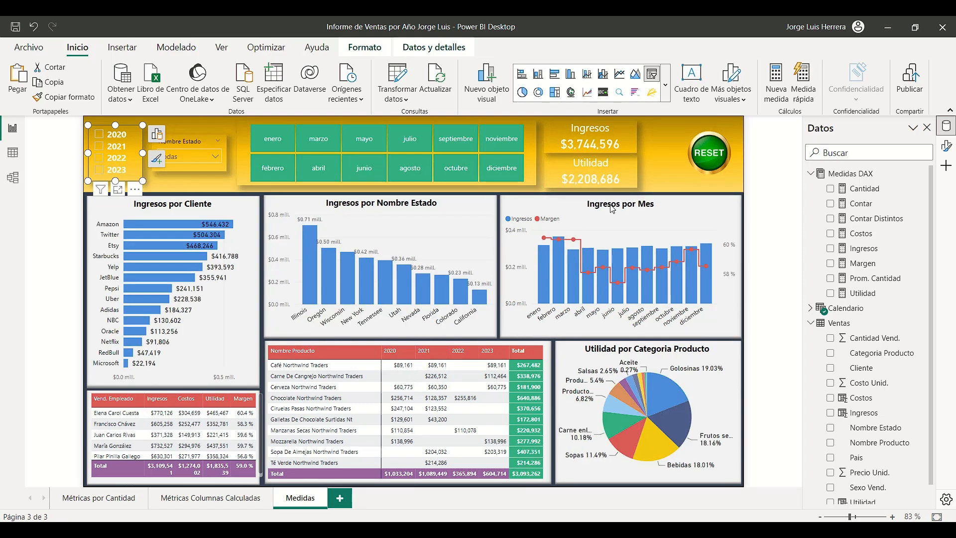
# - Replace the Ventas Utilidad column in the Utilidad card with the Margen measure from Medidas DAX
pyautogui.click(620, 172)
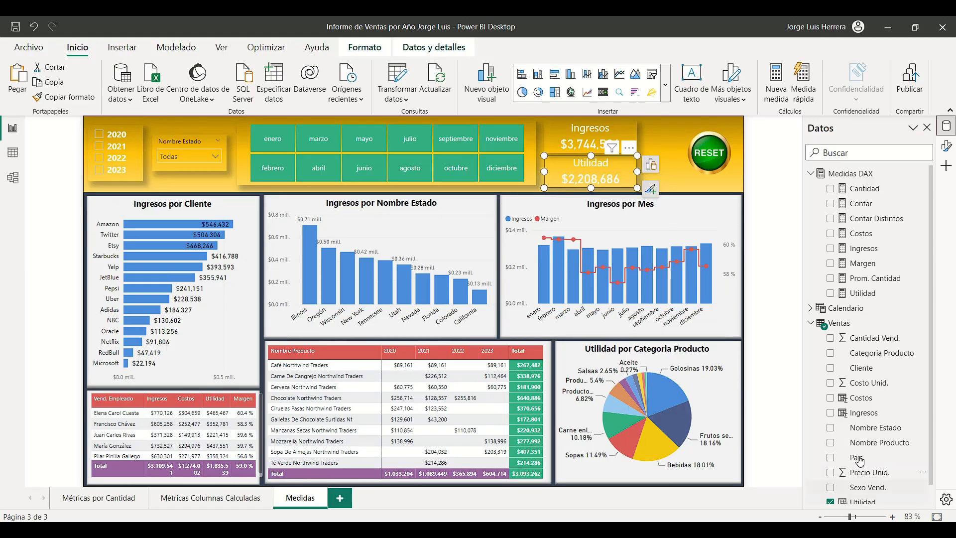
pyautogui.scroll(-1, 854, 468)
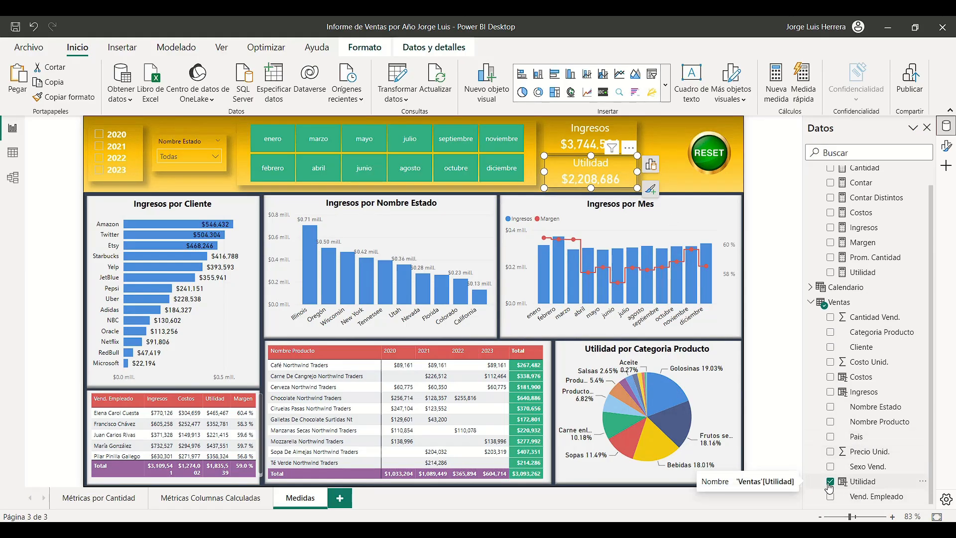
pyautogui.click(830, 482)
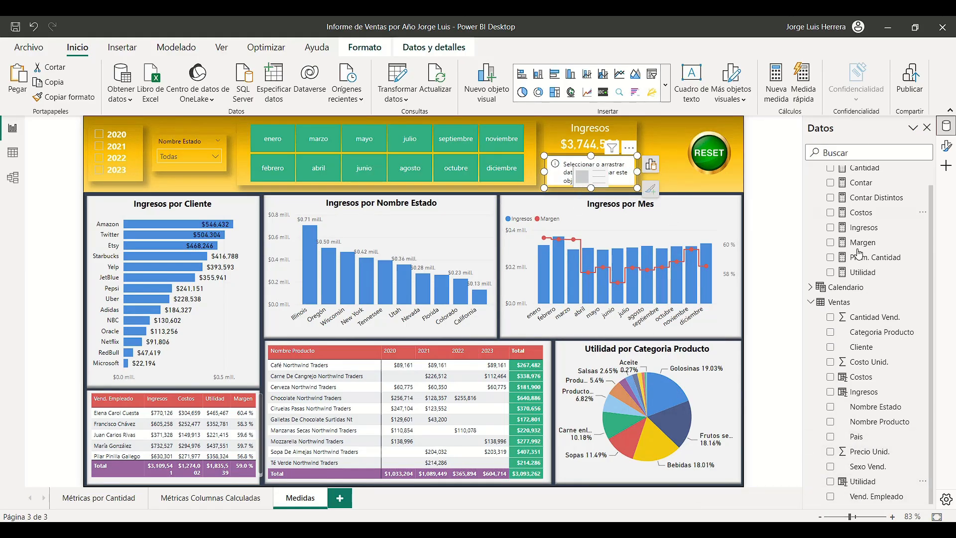
pyautogui.scroll(1, 871, 273)
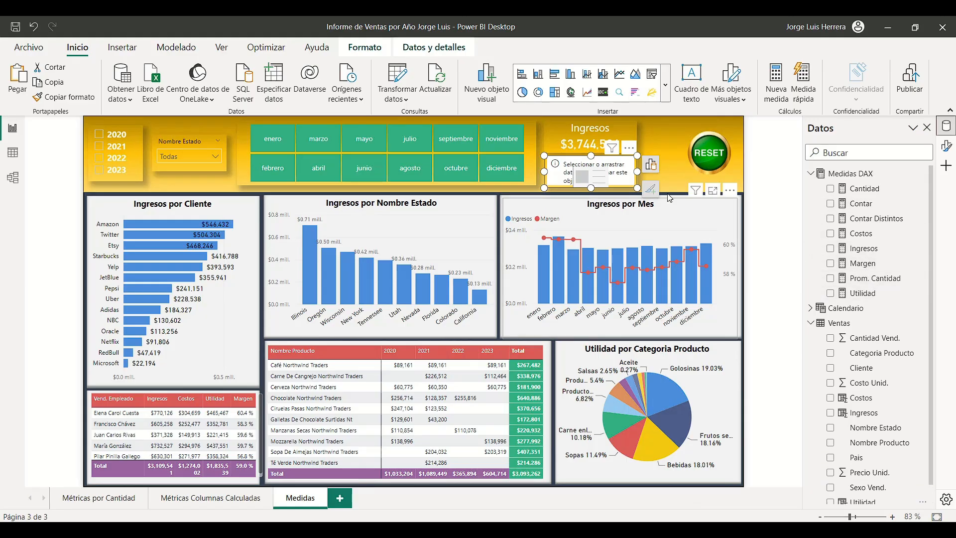
pyautogui.click(830, 263)
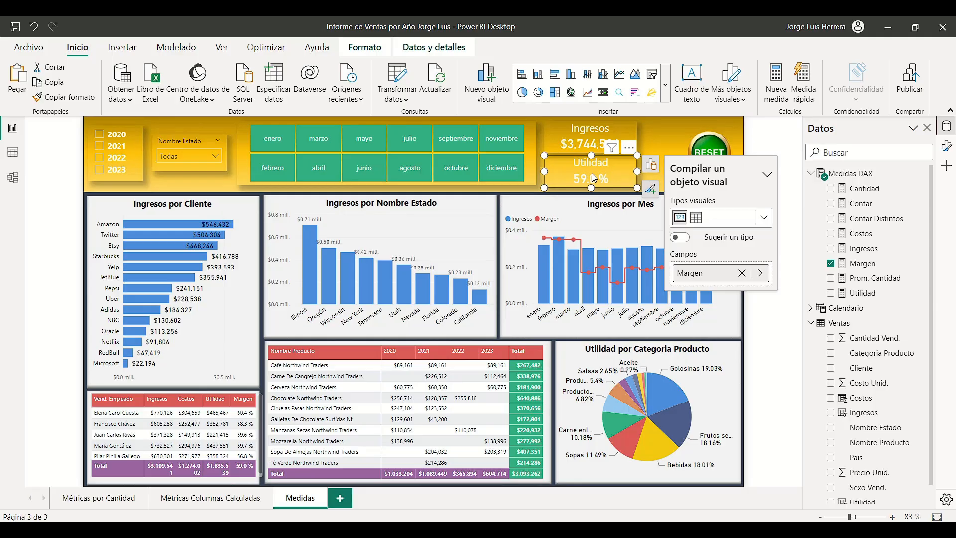
# - Change the title of the card showing the margin percentage to Margen
pyautogui.doubleClick(590, 163)
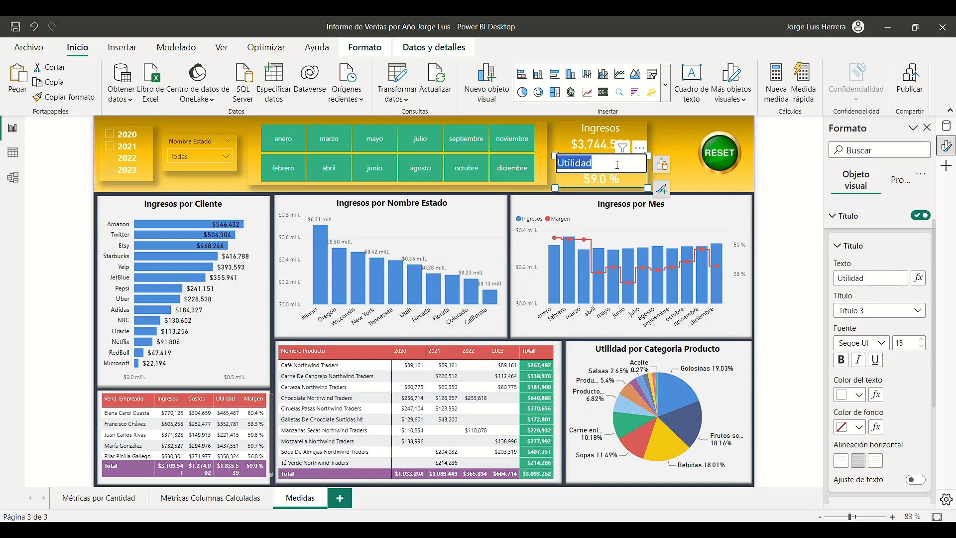
pyautogui.write('Margen')
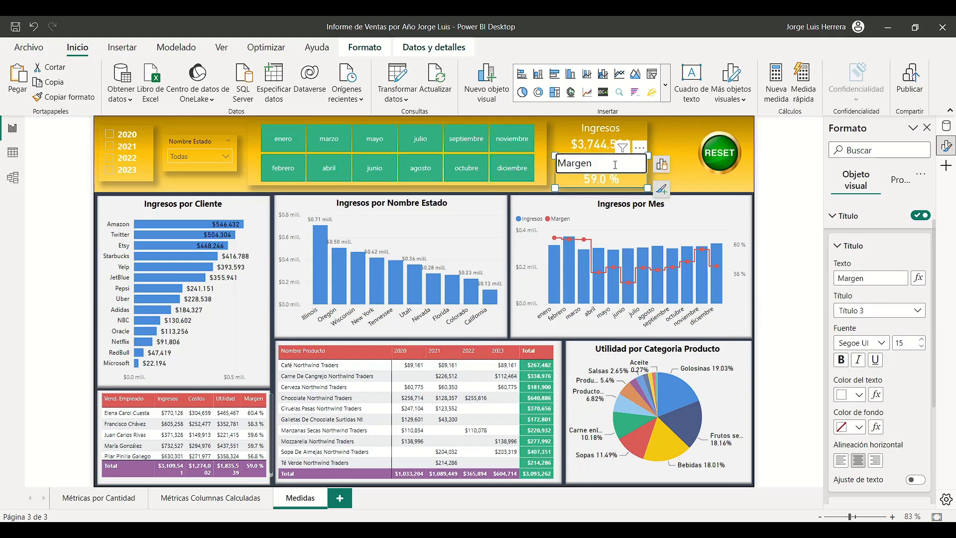
pyautogui.press('Return')
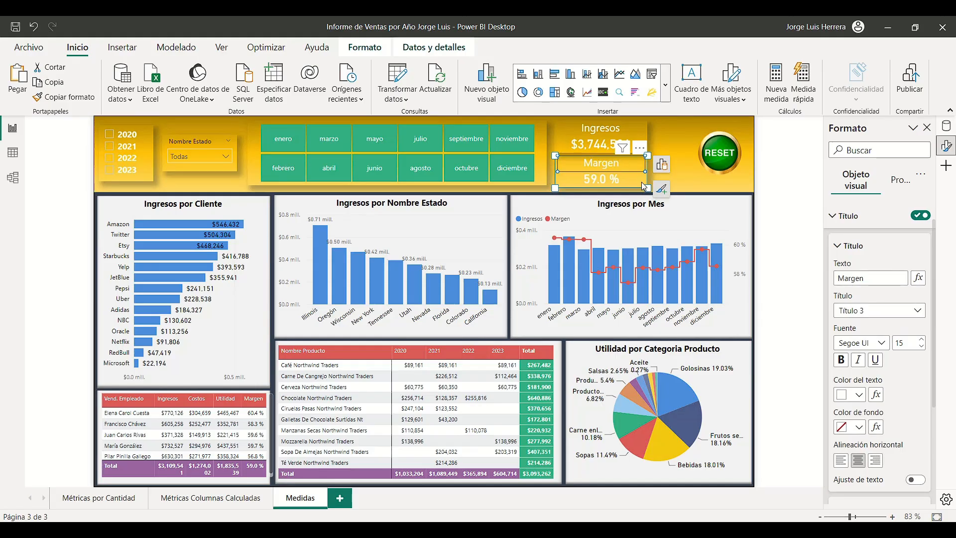
pyautogui.click(679, 178)
pyautogui.click(614, 180)
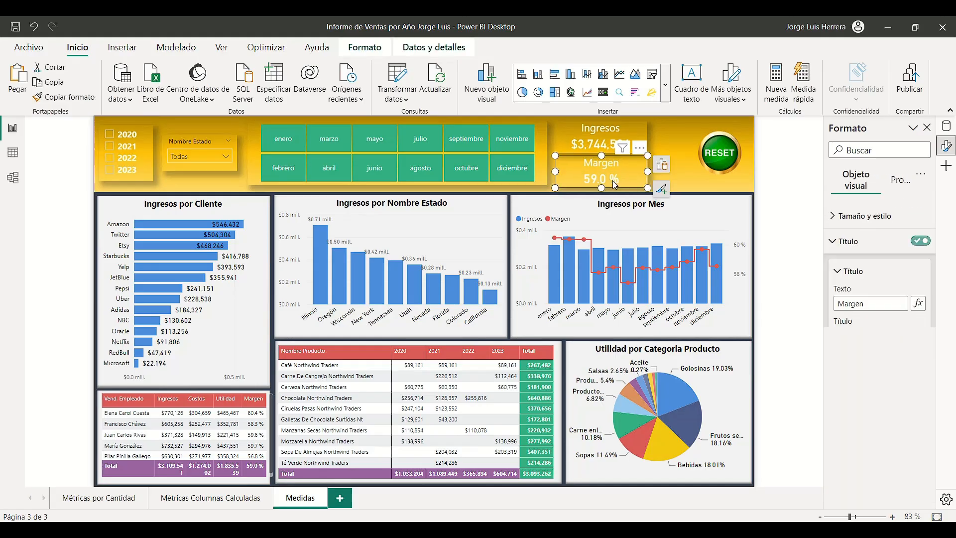
# - Check the Margen card under different year filters, including 2022 and 2023, and leave the year slicer cleared
pyautogui.click(128, 148)
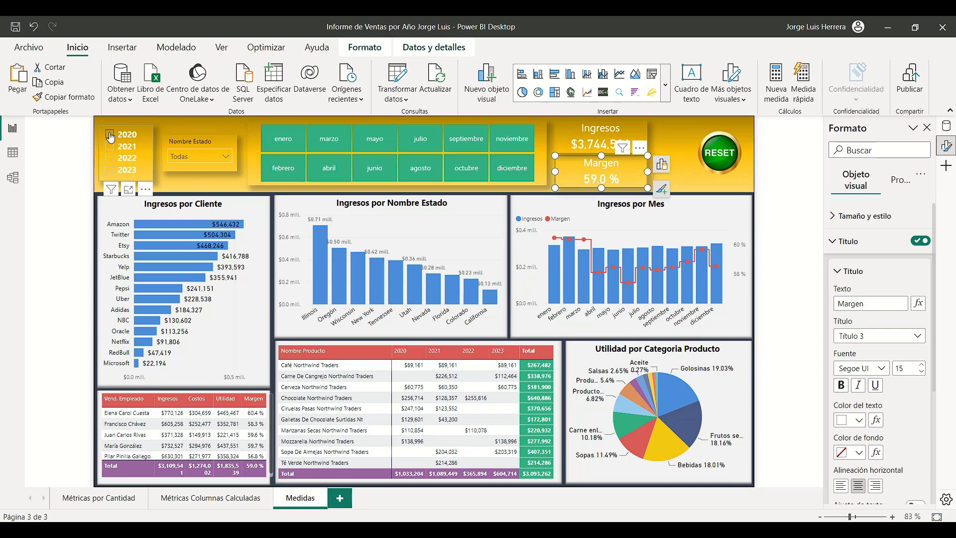
pyautogui.click(114, 157)
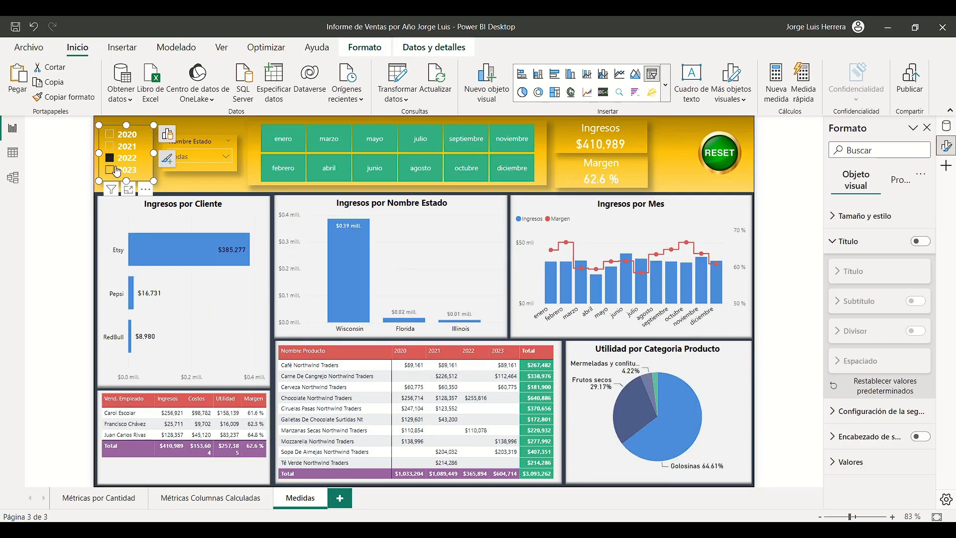
pyautogui.click(116, 170)
pyautogui.click(112, 159)
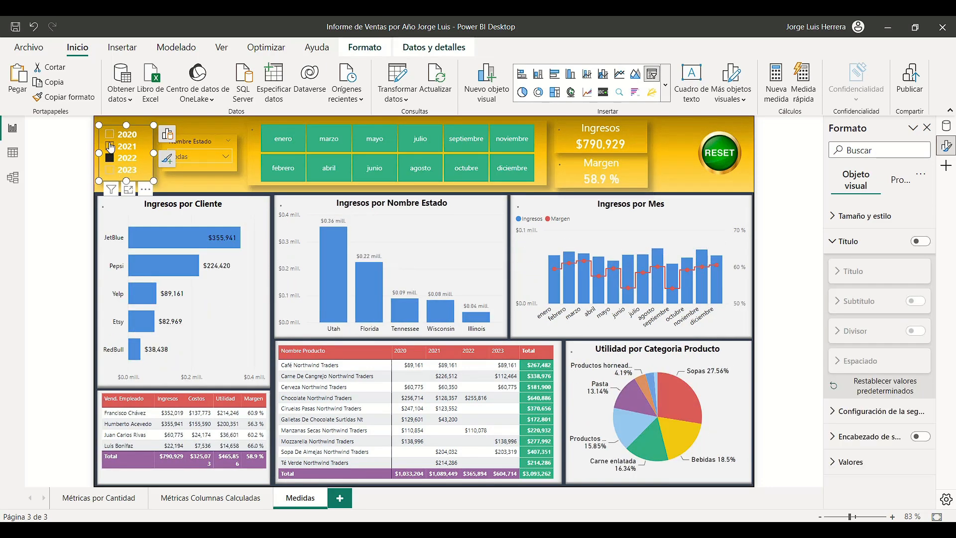
pyautogui.click(111, 160)
pyautogui.click(682, 172)
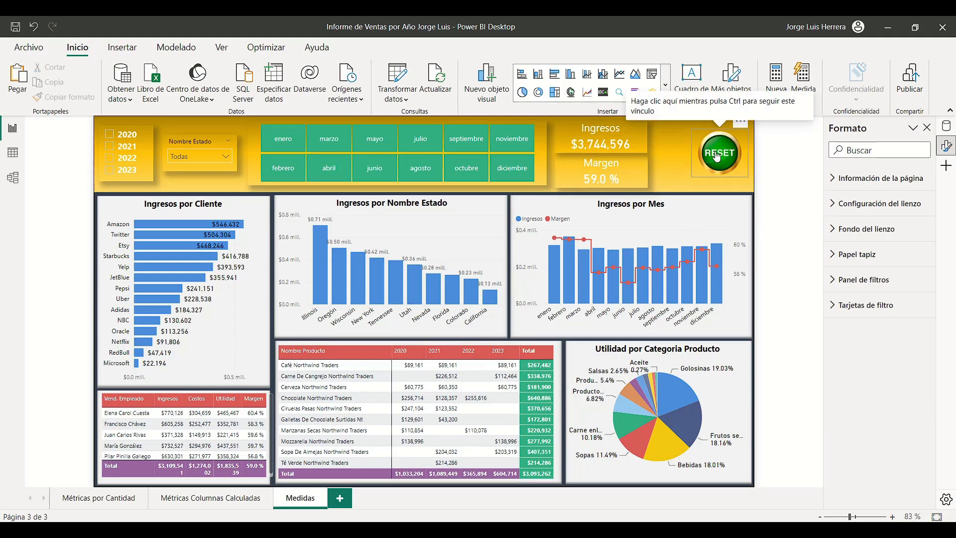
# - Test the RESET button with octubre and 2021 selected, and return to the Medidas page
pyautogui.click(477, 172)
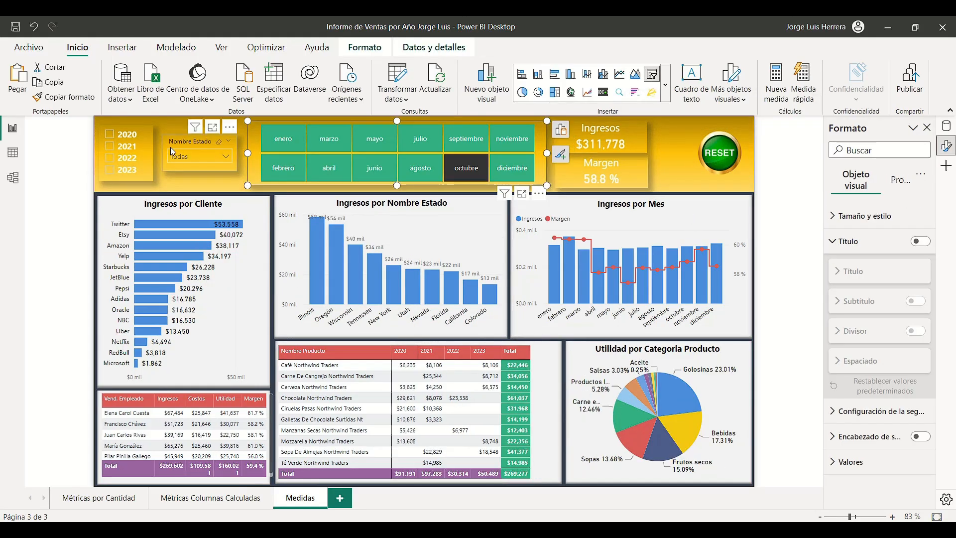
pyautogui.click(110, 146)
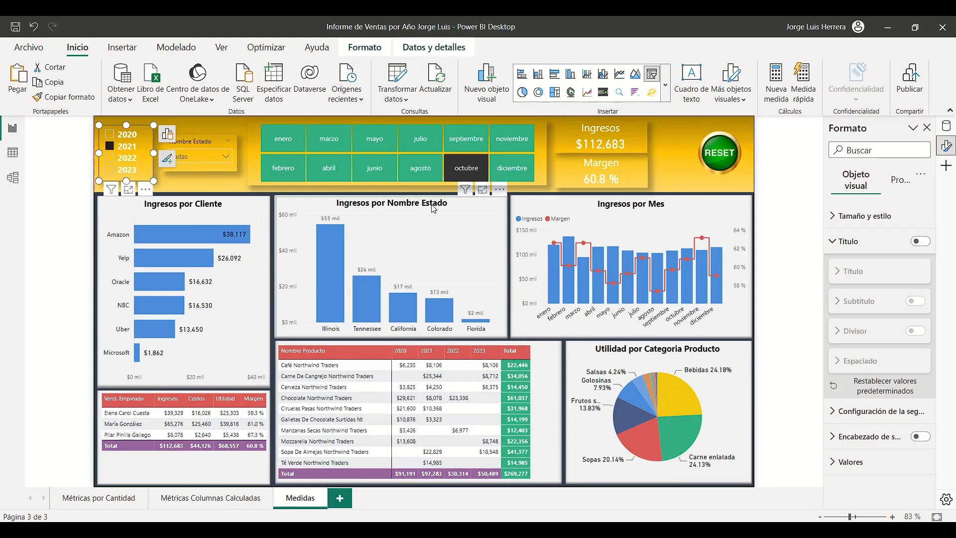
pyautogui.keyDown('ctrl'); pyautogui.click(722, 163); pyautogui.keyUp('ctrl')
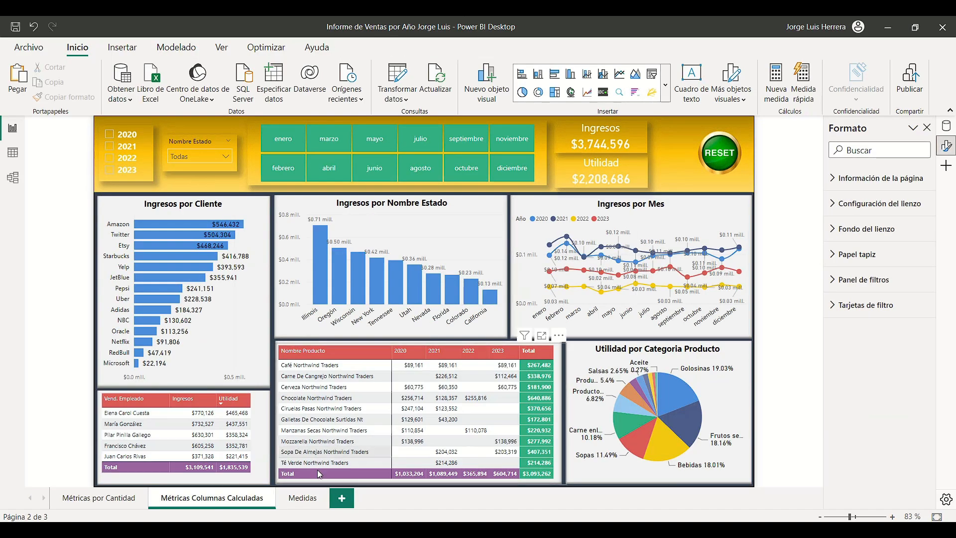
pyautogui.click(303, 498)
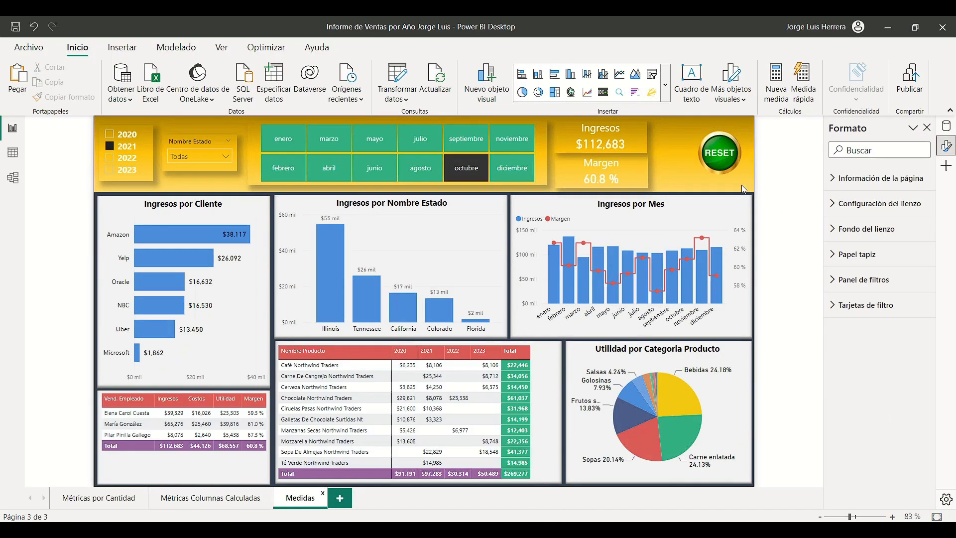
# - Clear the octubre and 2021 filters on the Medidas page
pyautogui.click(466, 171)
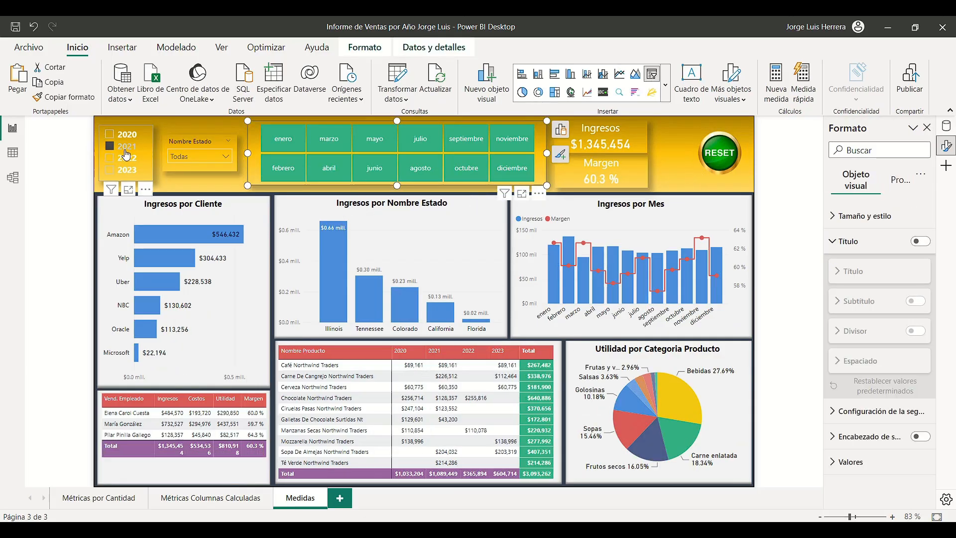
pyautogui.click(126, 148)
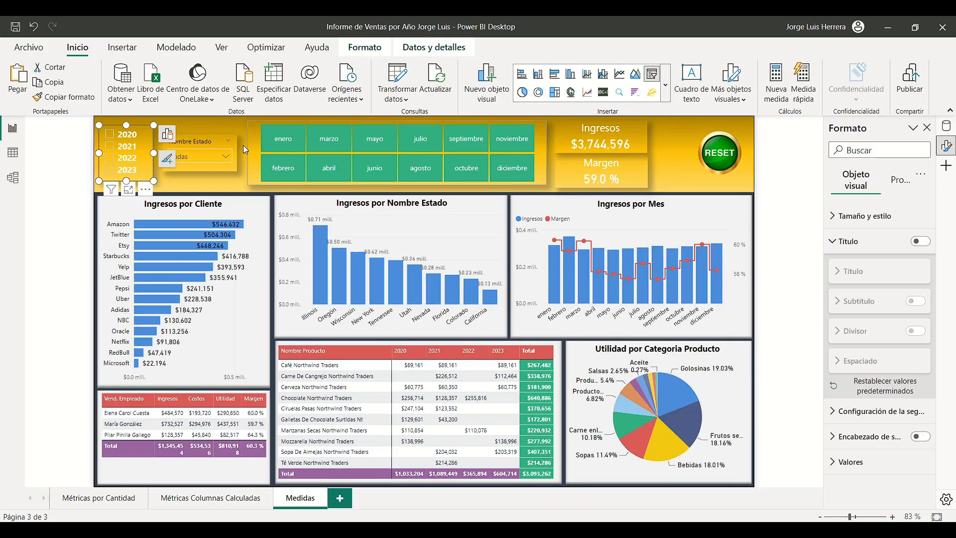
pyautogui.click(664, 157)
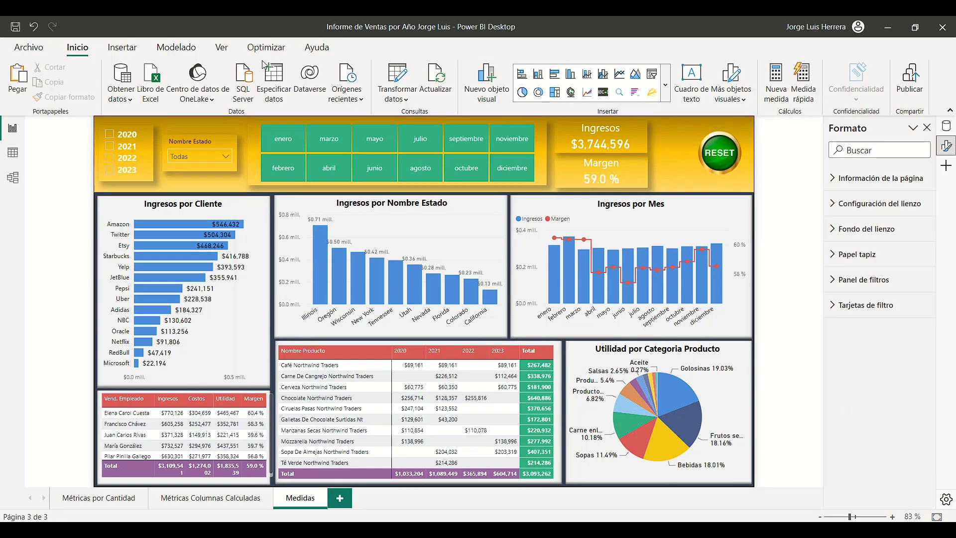
# - Enable the Marcadores pane in the pane switcher and display the report's bookmarks
pyautogui.click(224, 52)
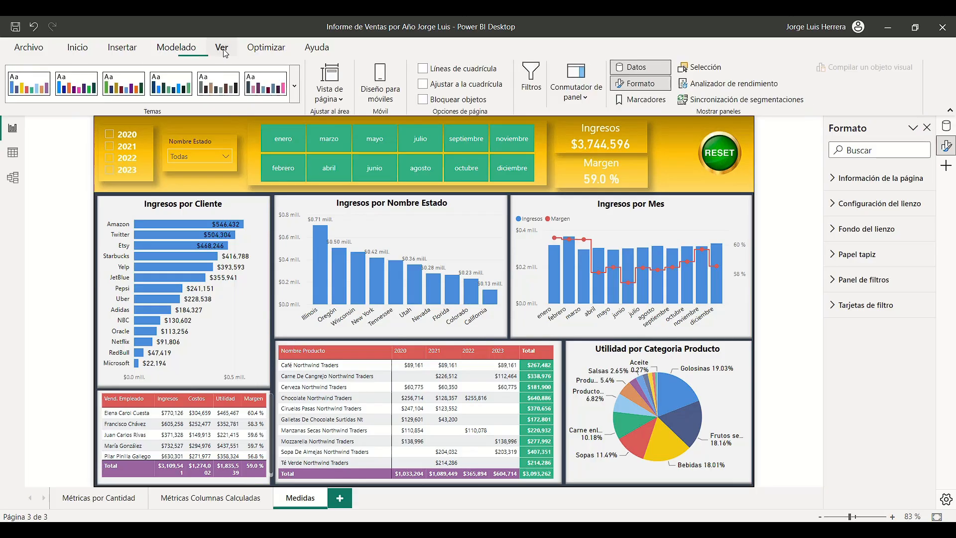
pyautogui.click(77, 48)
pyautogui.click(946, 165)
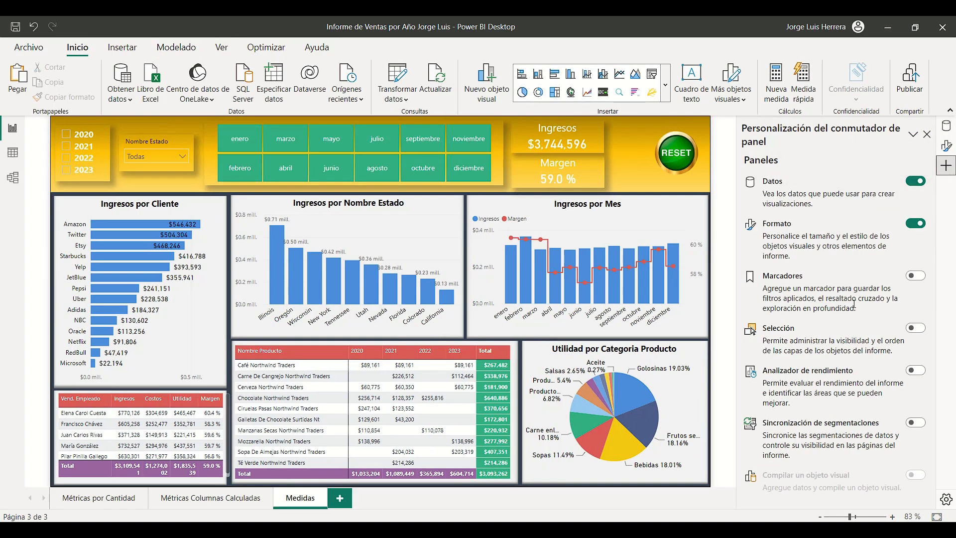
pyautogui.click(915, 275)
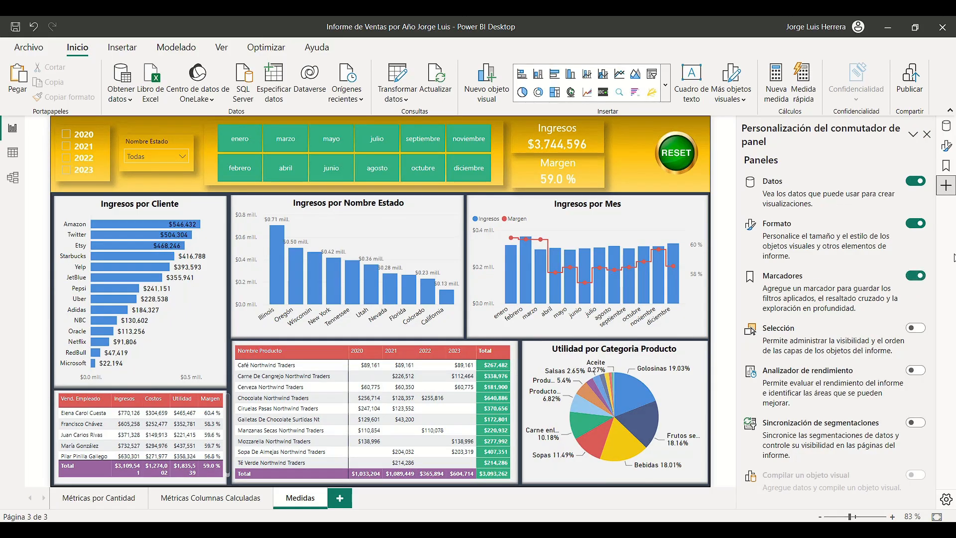
pyautogui.click(946, 169)
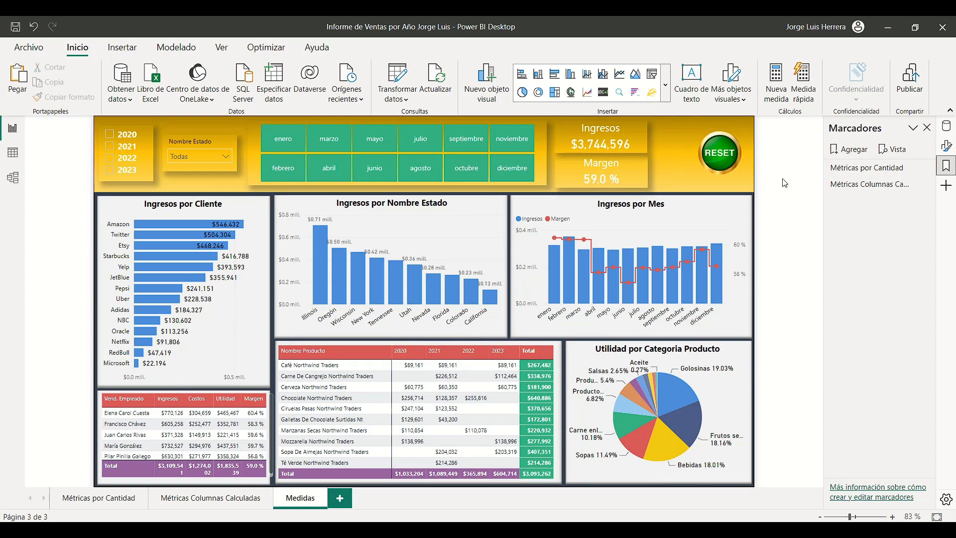
# - Add a bookmark of the unfiltered Medidas page, name it Medidas, and close the bookmark list
pyautogui.click(855, 150)
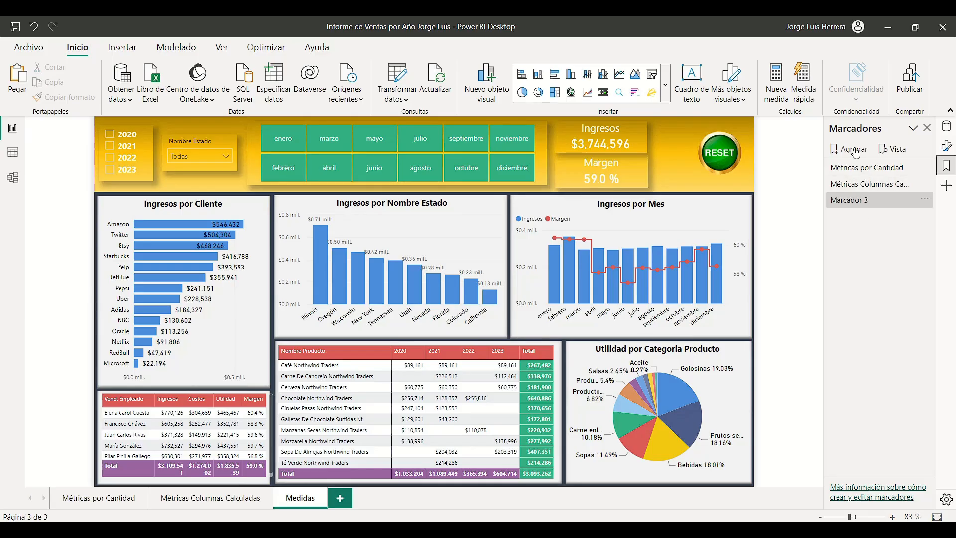
pyautogui.doubleClick(852, 204)
pyautogui.write('Medidas')
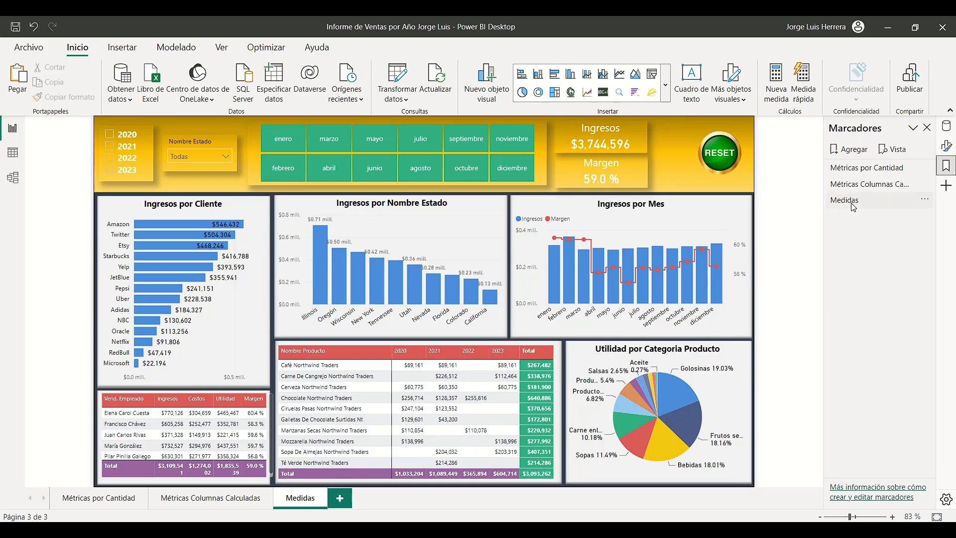
pyautogui.press('Return')
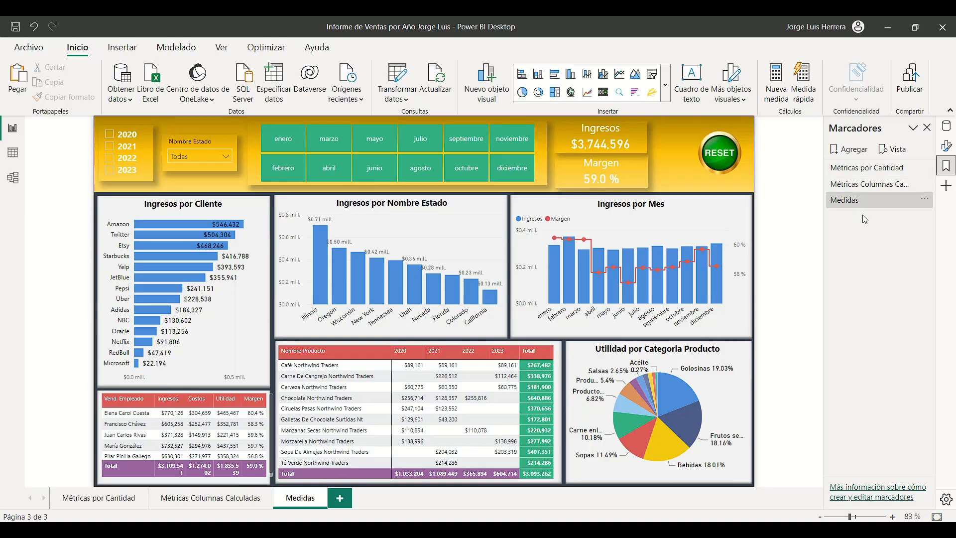
pyautogui.click(947, 168)
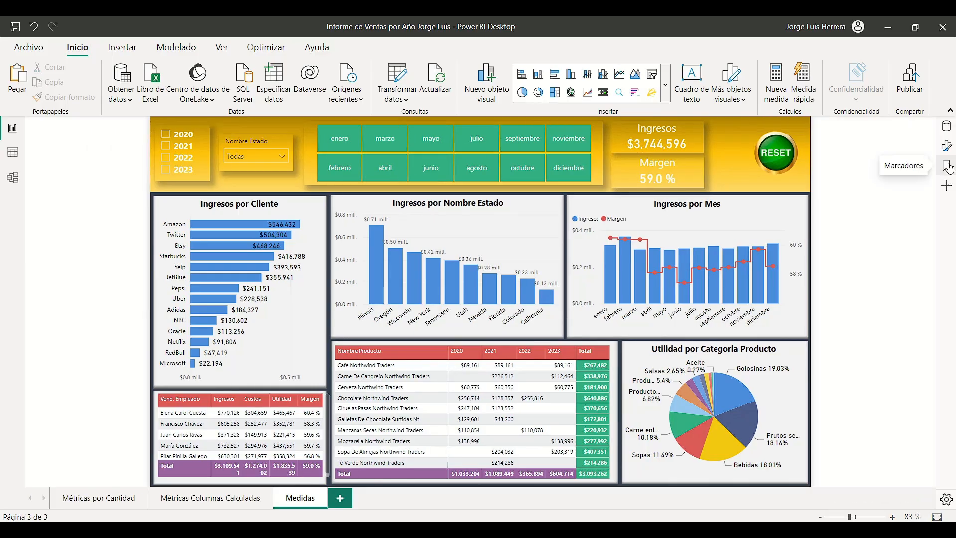
# - Set the bookmark triggered by the RESET button's action to Medidas
pyautogui.click(776, 154)
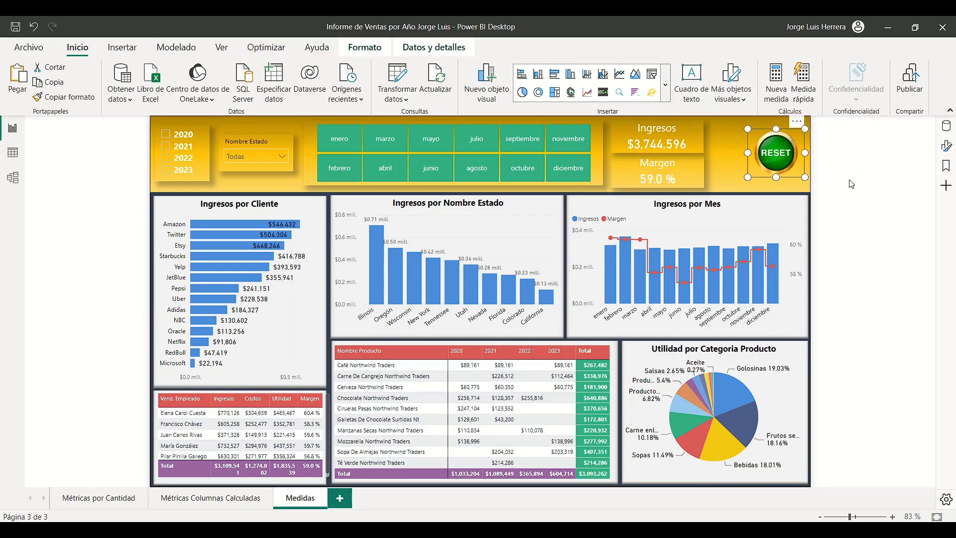
pyautogui.click(946, 149)
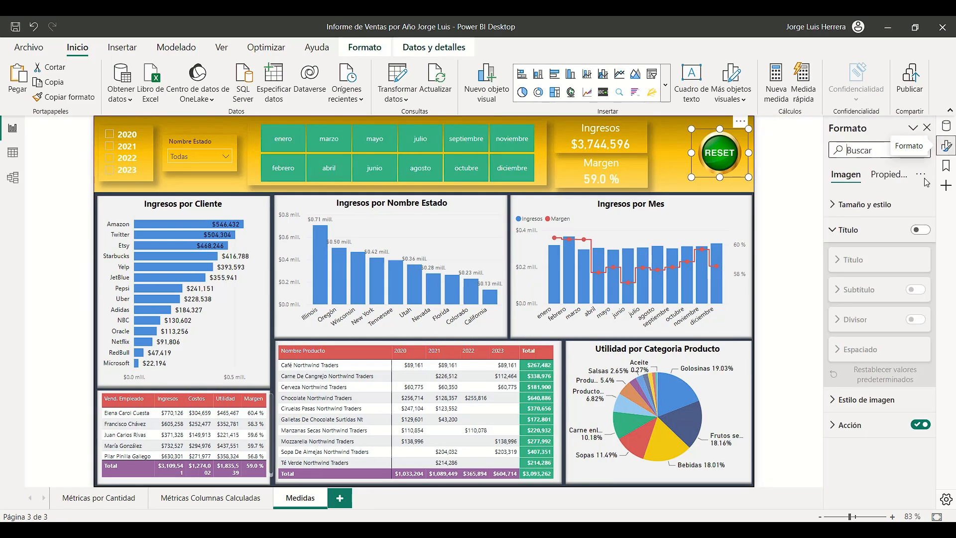
pyautogui.click(847, 230)
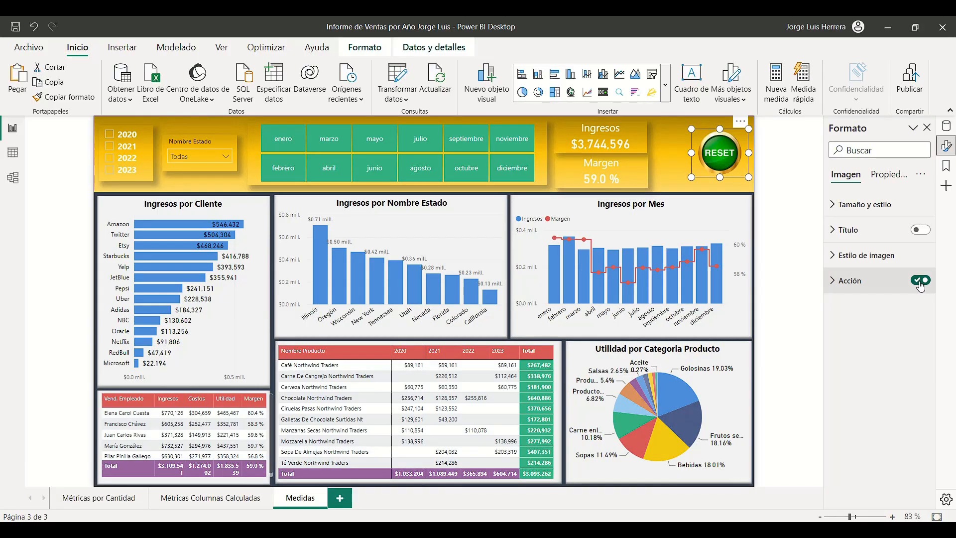
pyautogui.click(833, 280)
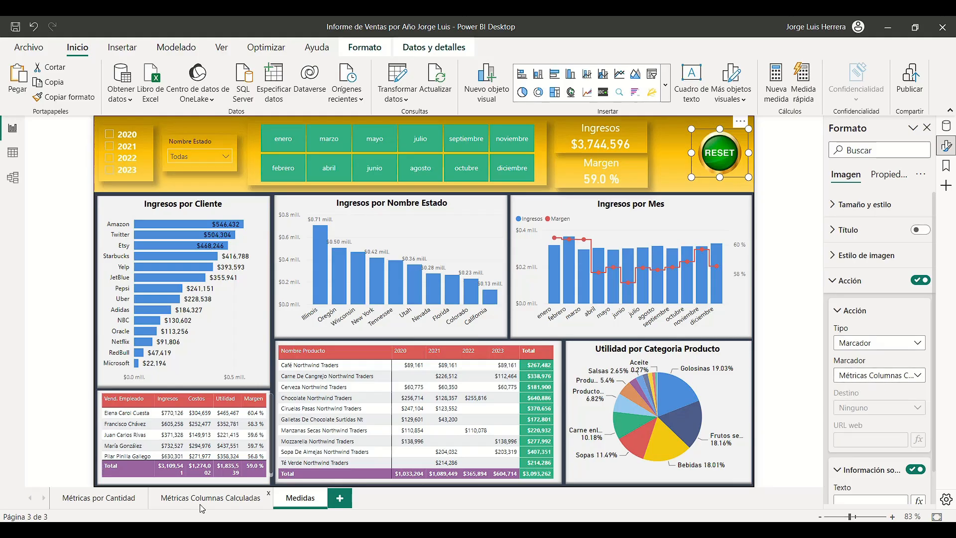
pyautogui.click(920, 380)
pyautogui.click(865, 441)
# - Test the RESET button after filtering the Medidas page by noviembre, 2022 and Wisconsin, and deselect the visuals
pyautogui.click(511, 140)
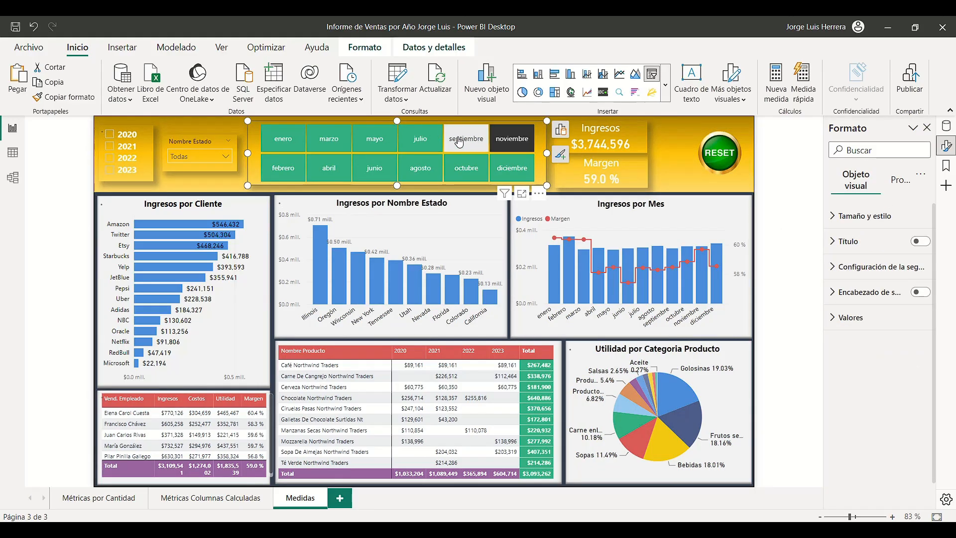
pyautogui.click(112, 158)
pyautogui.click(223, 154)
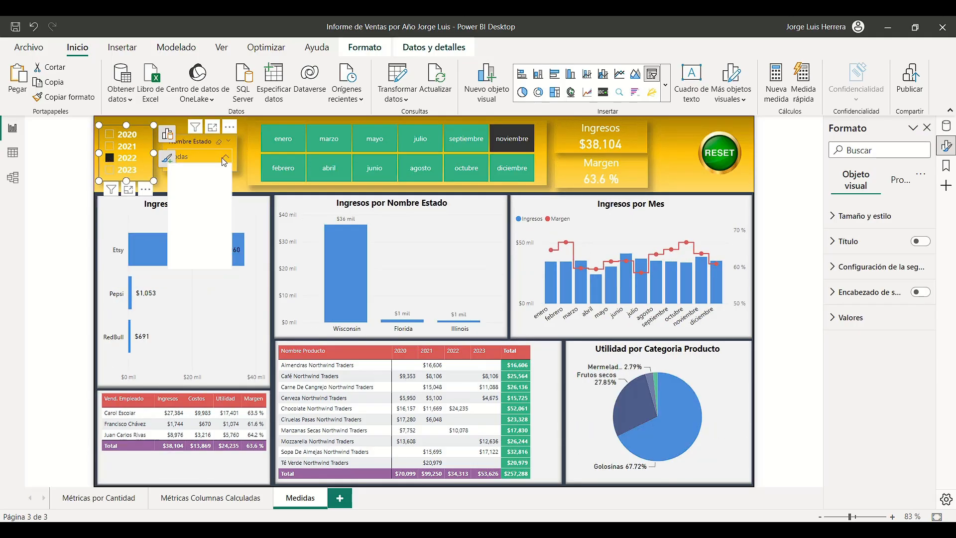
pyautogui.click(195, 189)
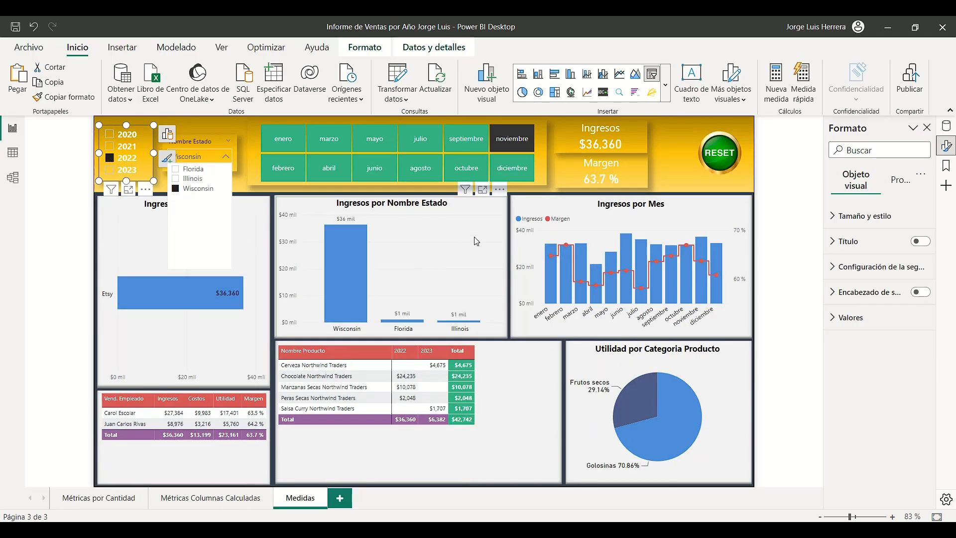
pyautogui.click(717, 159)
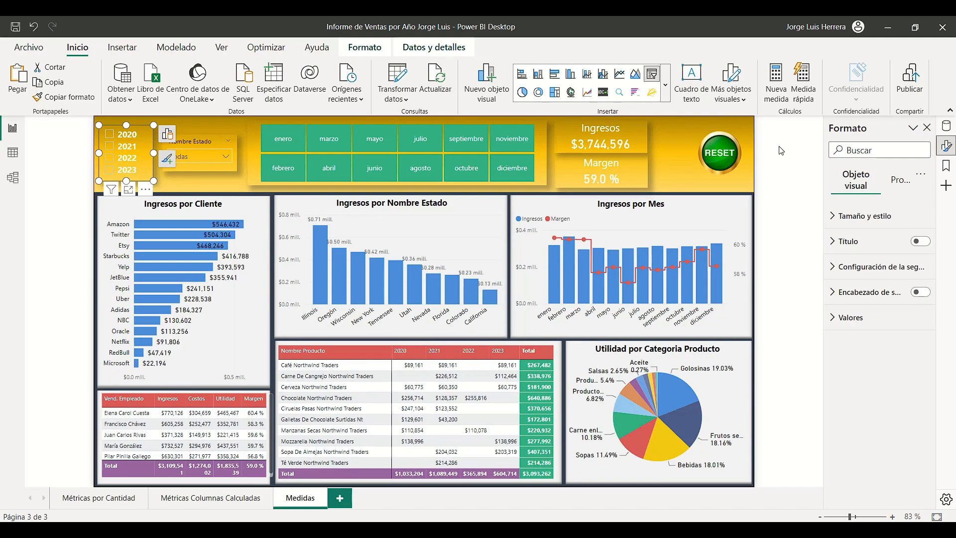
pyautogui.click(670, 153)
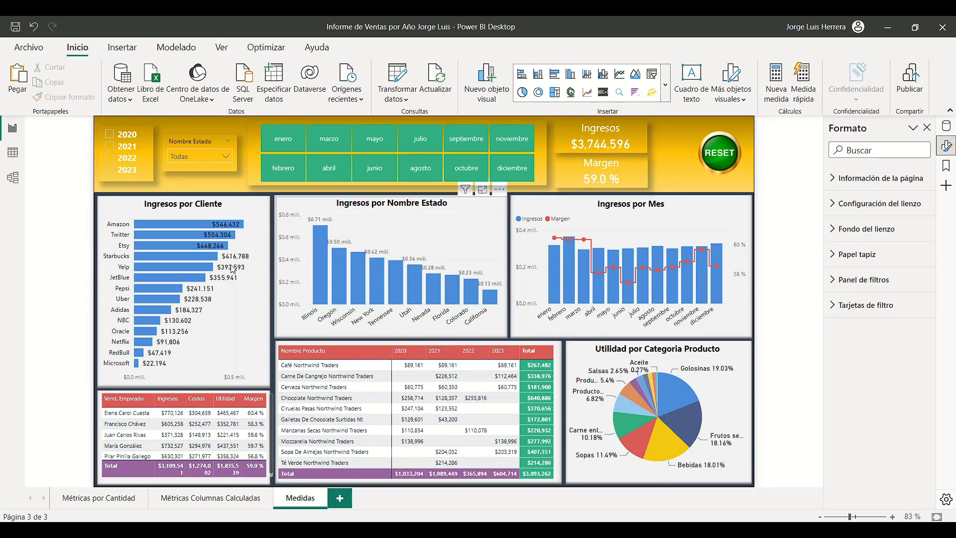